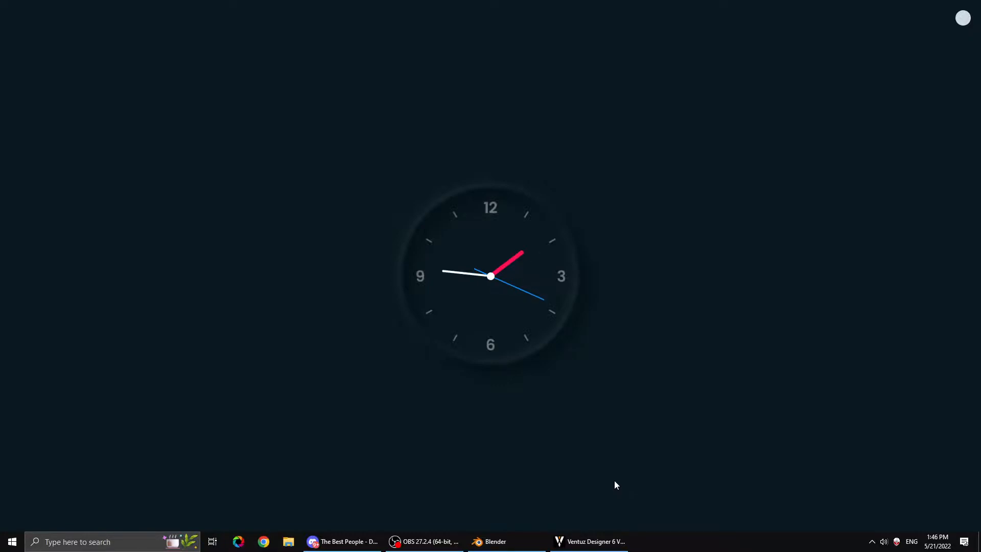
Check that Blender and Ventuz Designer are both open, then switch to Blender
click(505, 541)
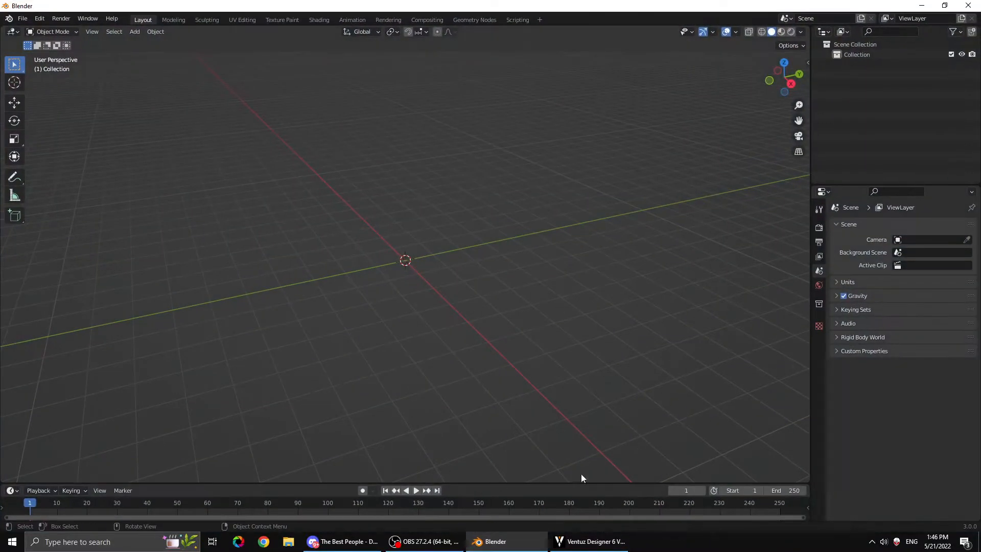
click(521, 542)
click(566, 541)
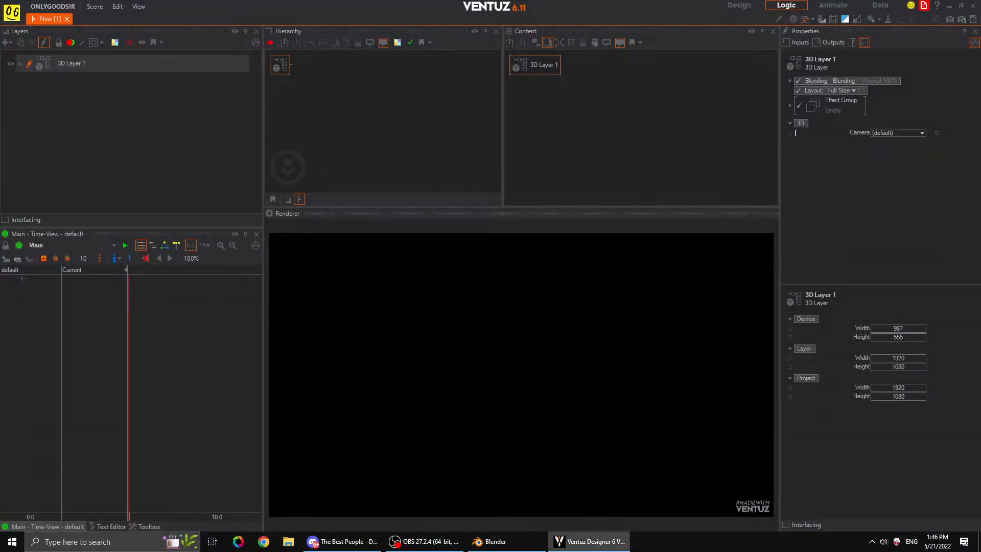
click(592, 544)
click(495, 541)
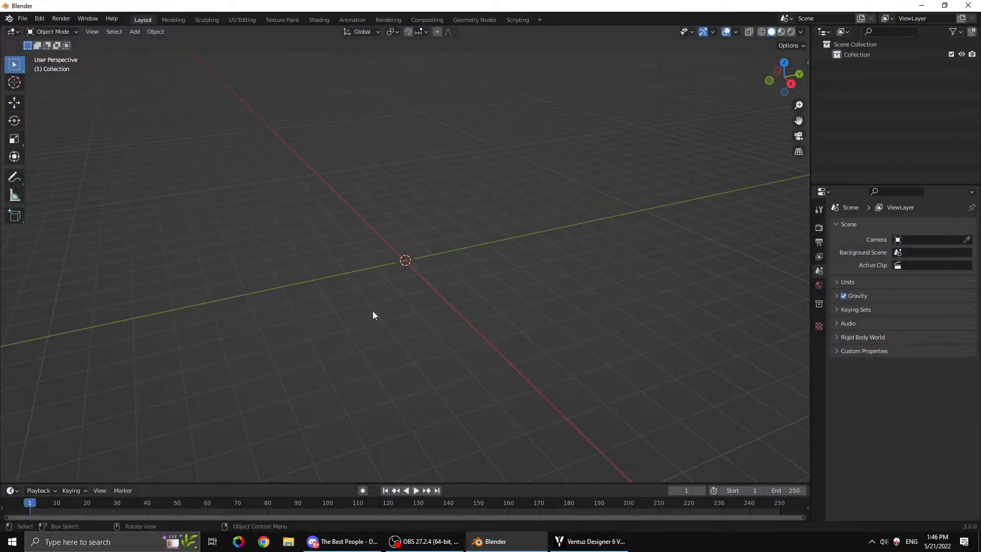
Add a plane mesh at the world origin and frame it in the viewport
middle_drag(449, 328, 316, 163)
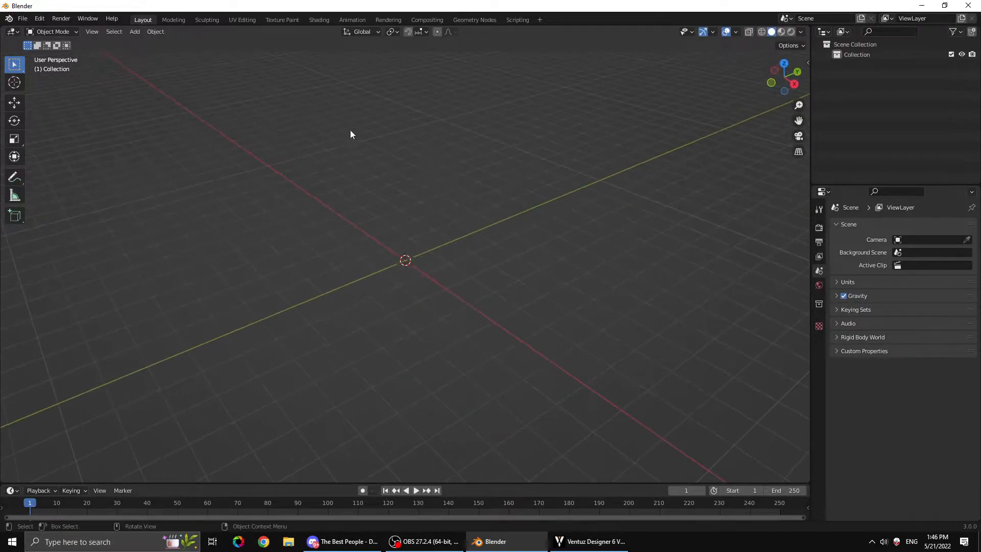
middle_drag(305, 287, 534, 356)
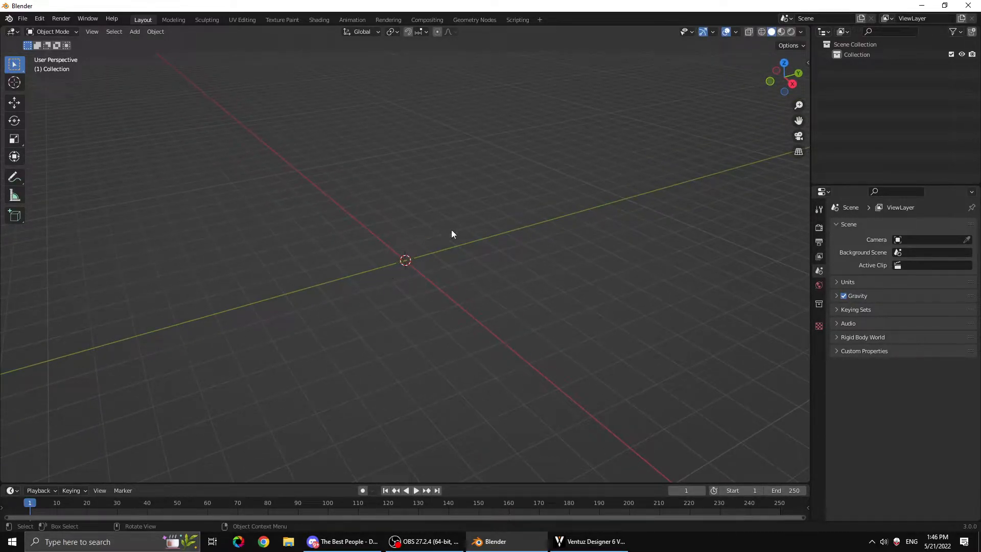
click(134, 32)
click(134, 32)
mouse_move(166, 40)
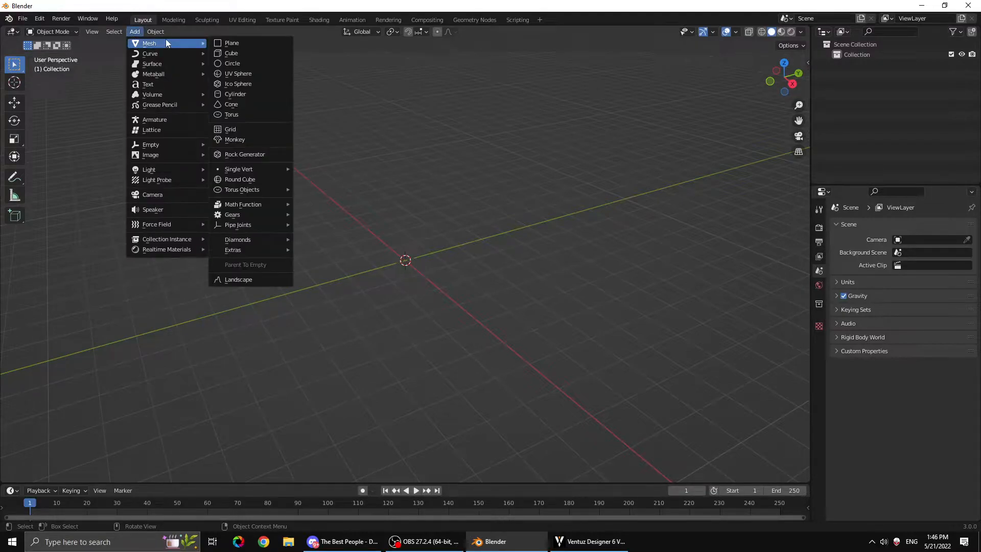
click(261, 44)
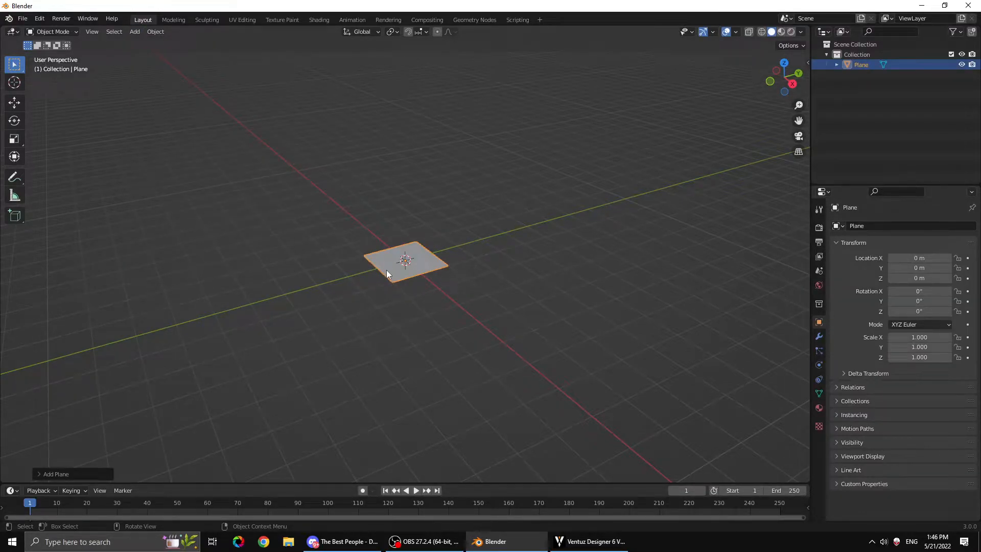
key(KP_Decimal)
middle_drag(342, 299, 286, 263)
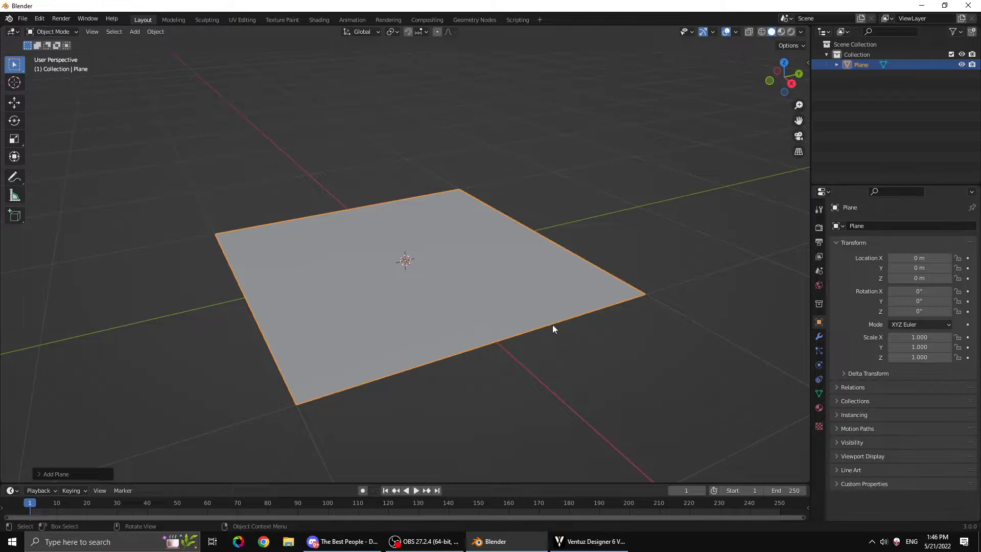
Subdivide the plane in Edit Mode with 10 cuts and return to Object Mode
key(Tab)
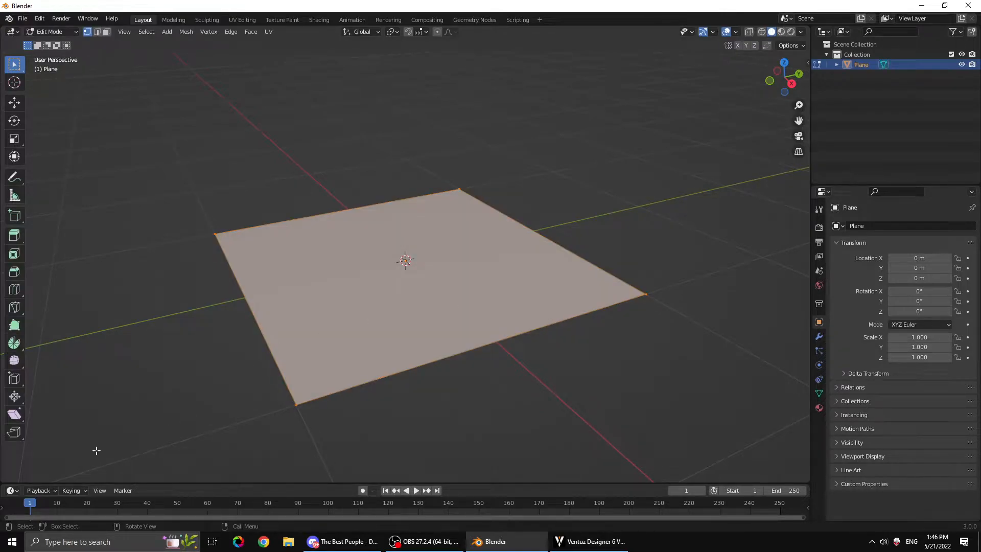
right_click(228, 177)
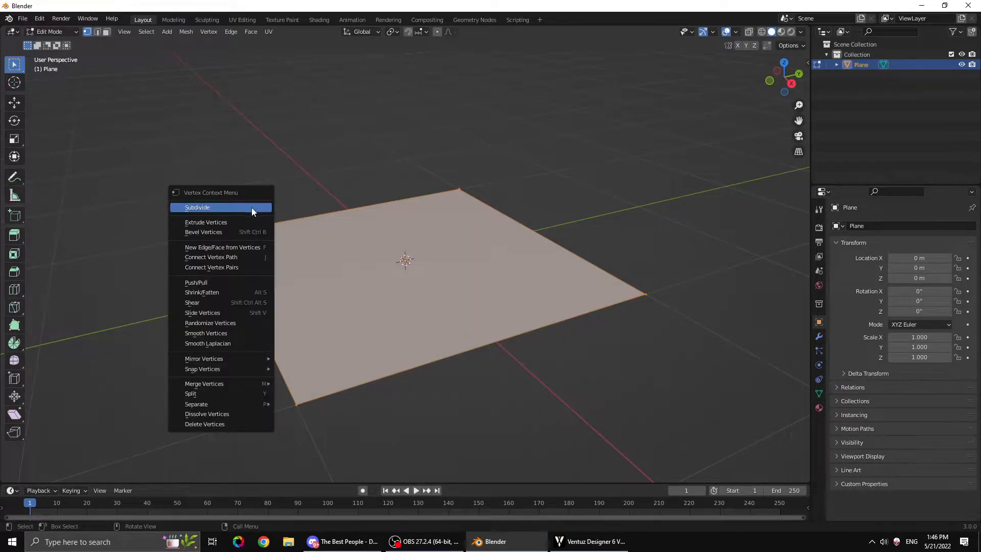
click(244, 209)
click(38, 475)
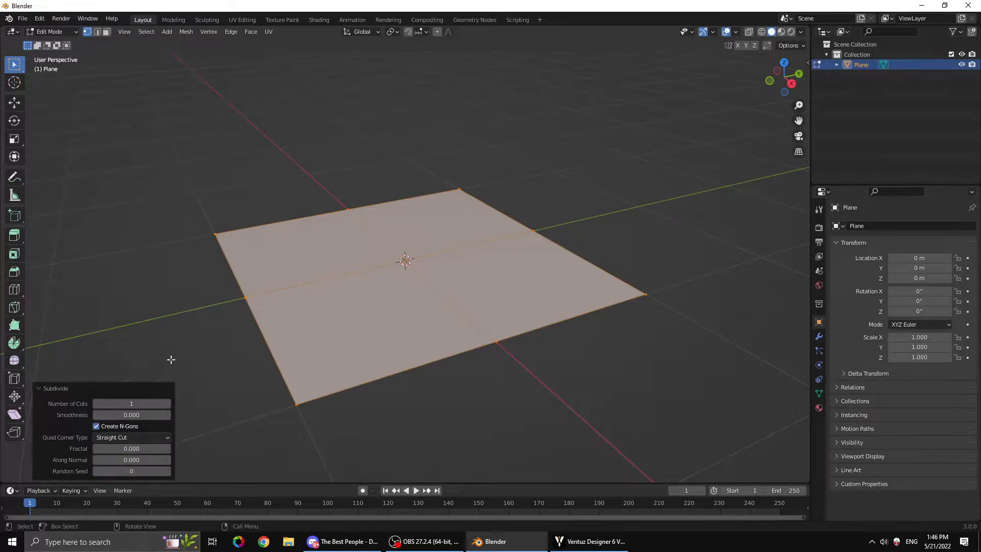
click(139, 403)
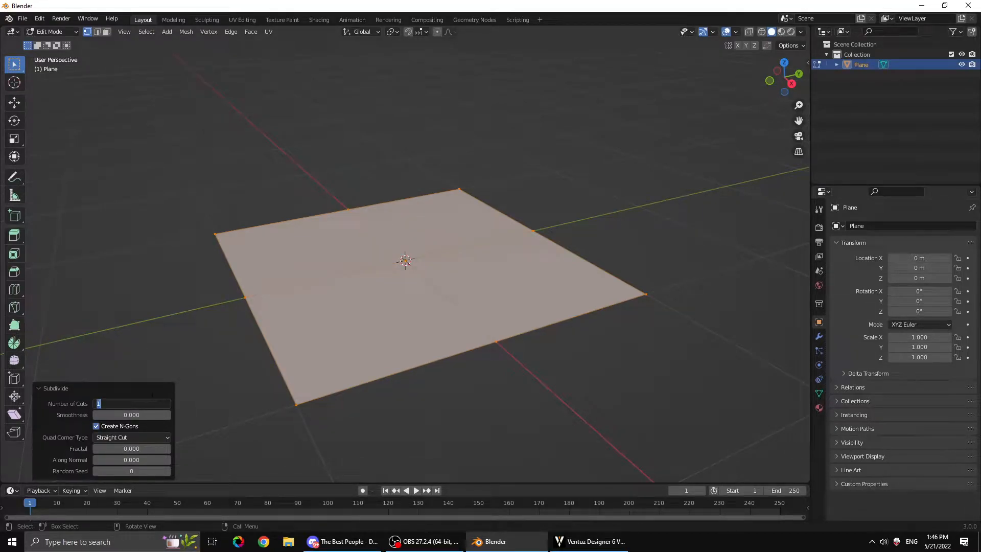
key(Return)
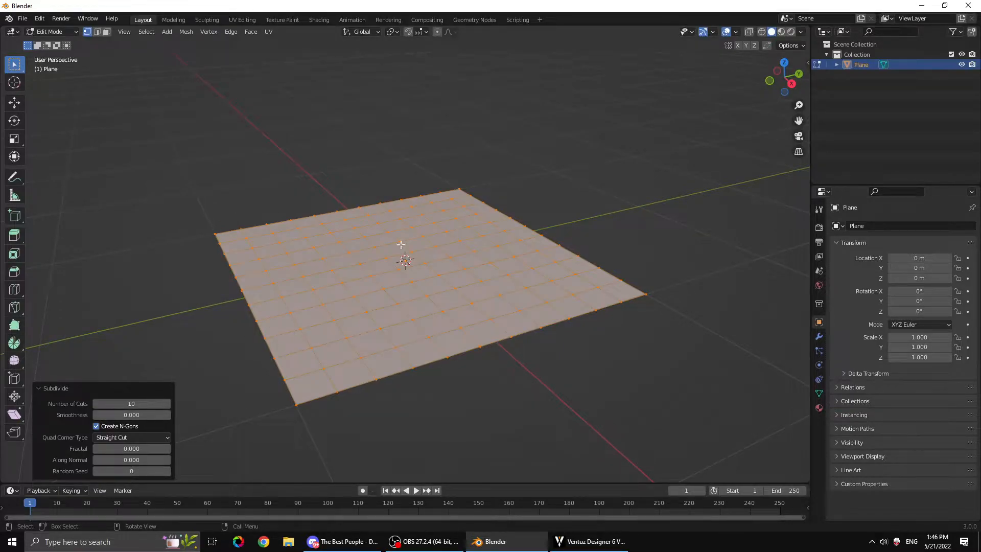
key(Tab)
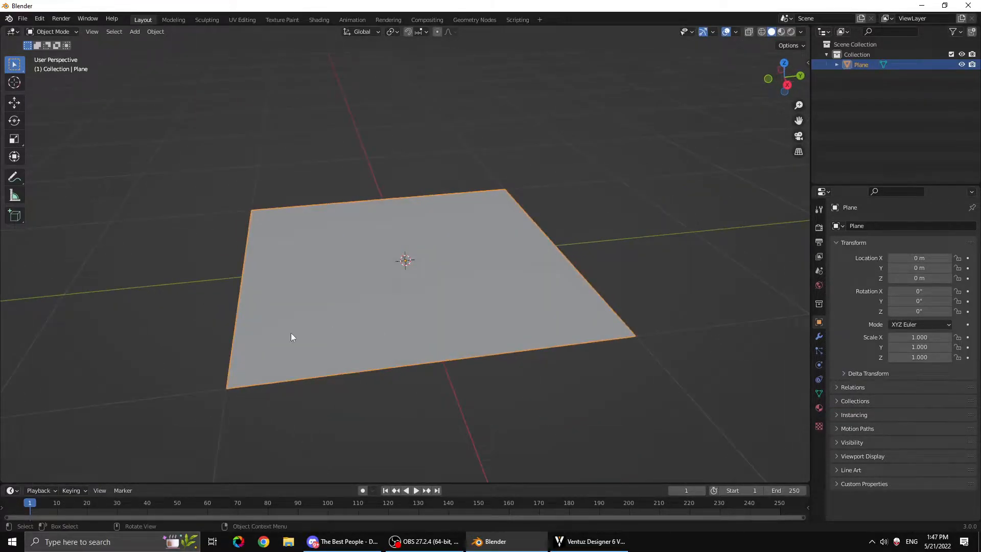
Reopen the plane's mesh for editing in face selection mode and select a single face beside the centre
key(Tab)
middle_drag(357, 335, 349, 329)
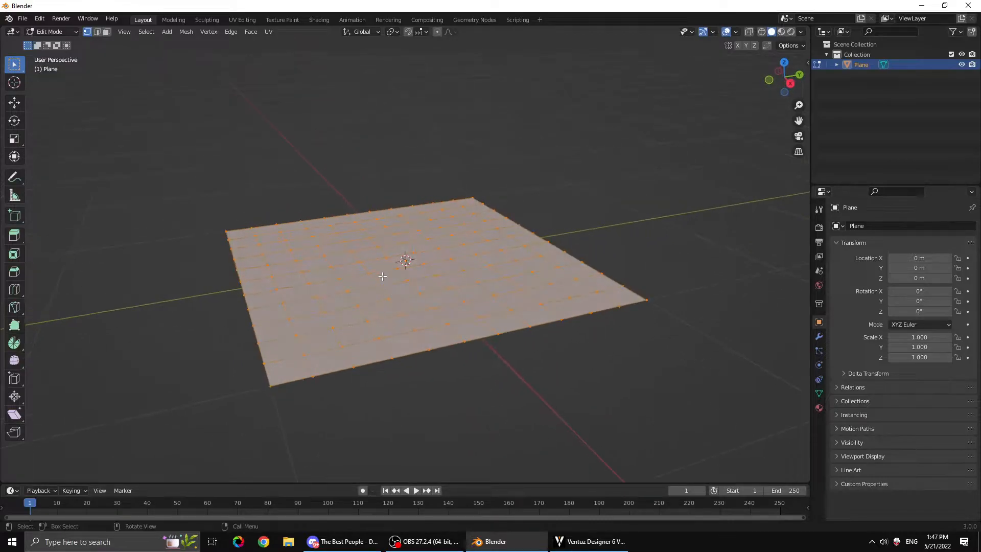
key(Tab)
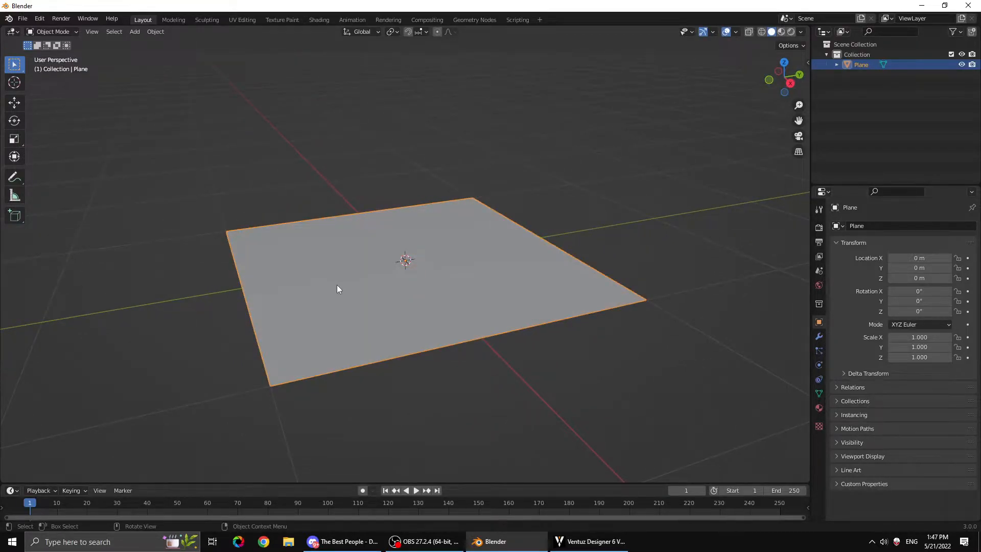
key(Tab)
middle_drag(306, 323, 307, 336)
click(289, 386)
click(108, 32)
click(289, 383)
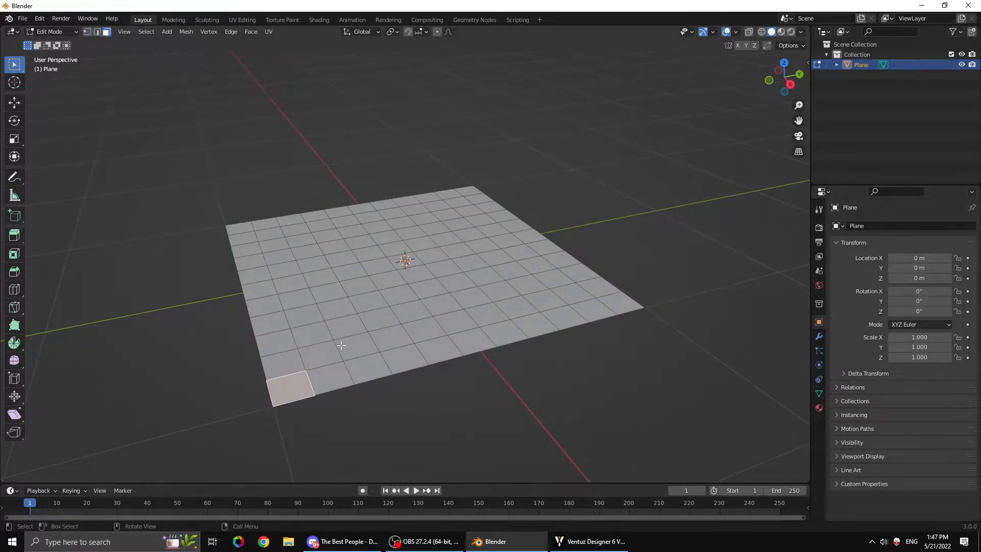
click(379, 282)
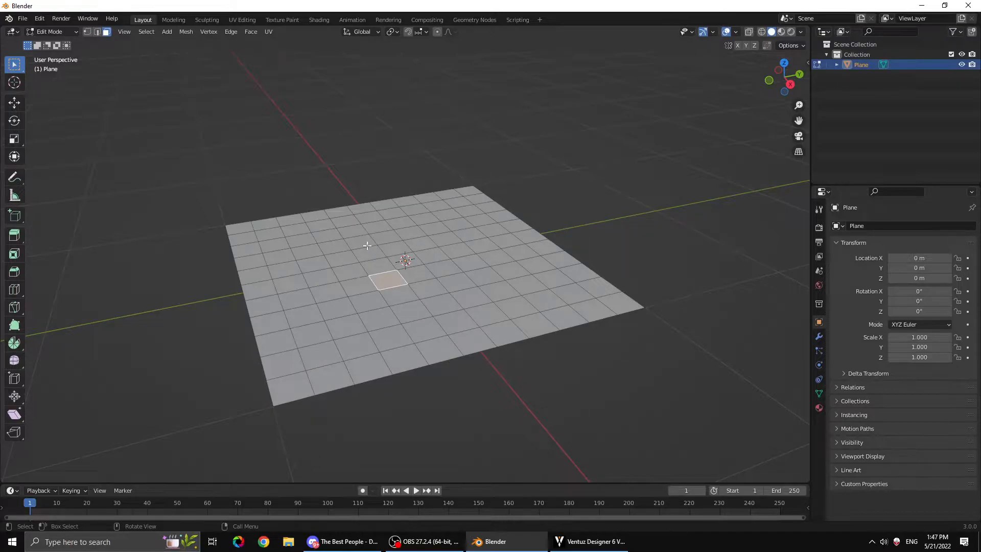
Select random faces of the grid at a ratio of 0.5 and extrude them upward about 0.2 m
click(146, 32)
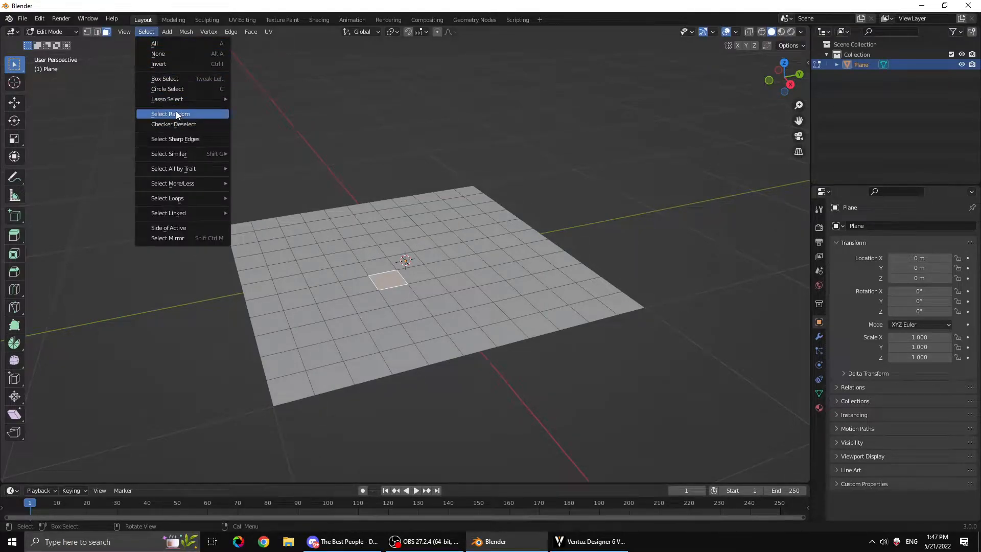
click(160, 117)
middle_drag(241, 321, 417, 243)
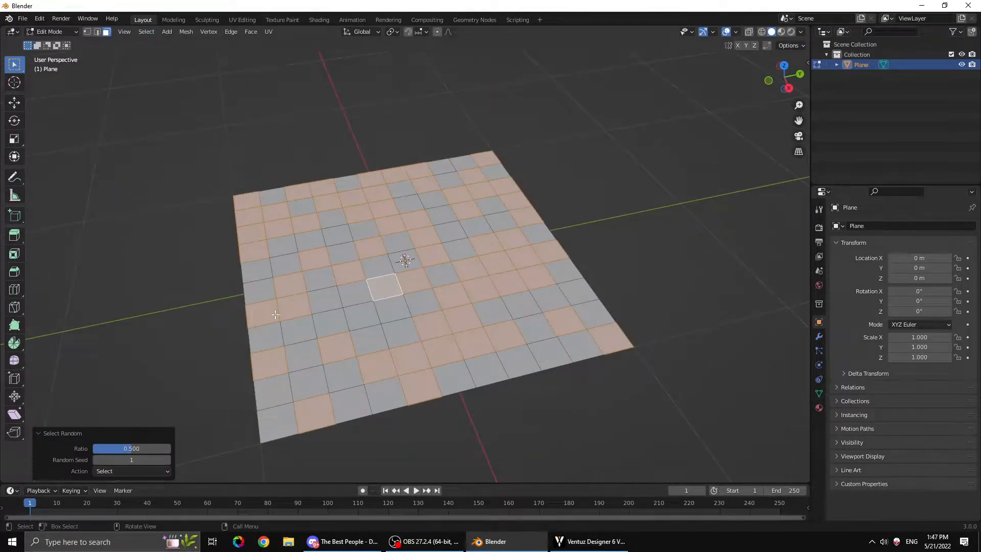
key(e)
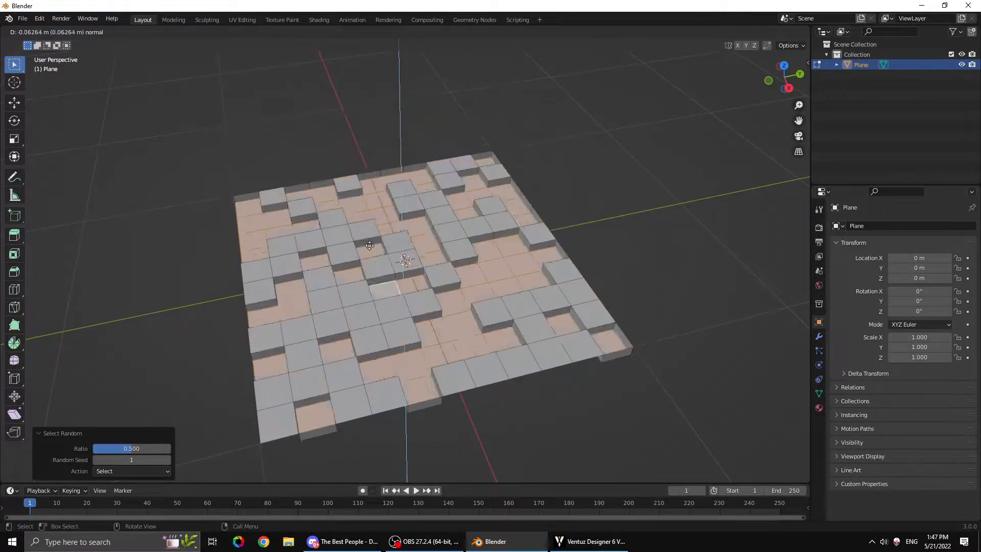
click(357, 339)
middle_drag(357, 339, 349, 285)
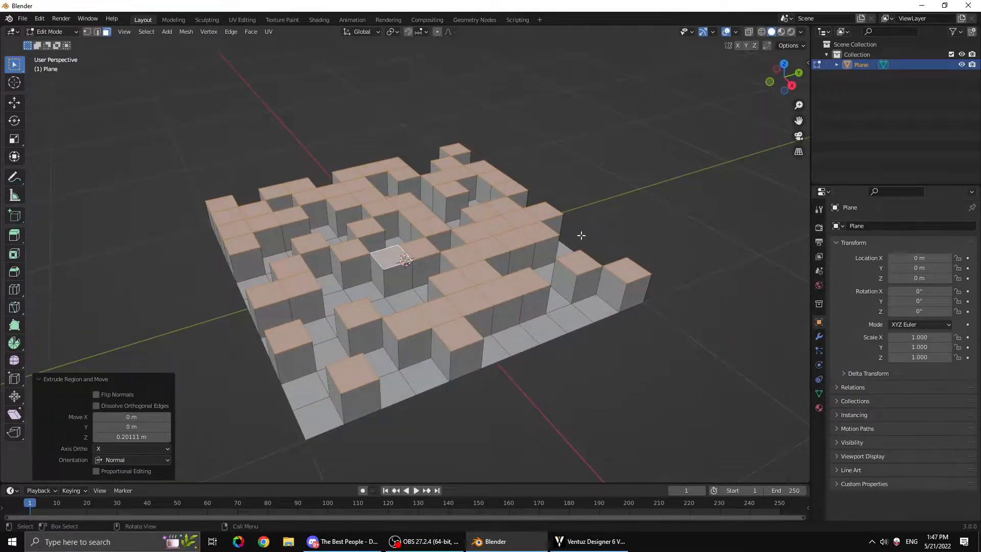
middle_drag(419, 301, 411, 313)
click(411, 261)
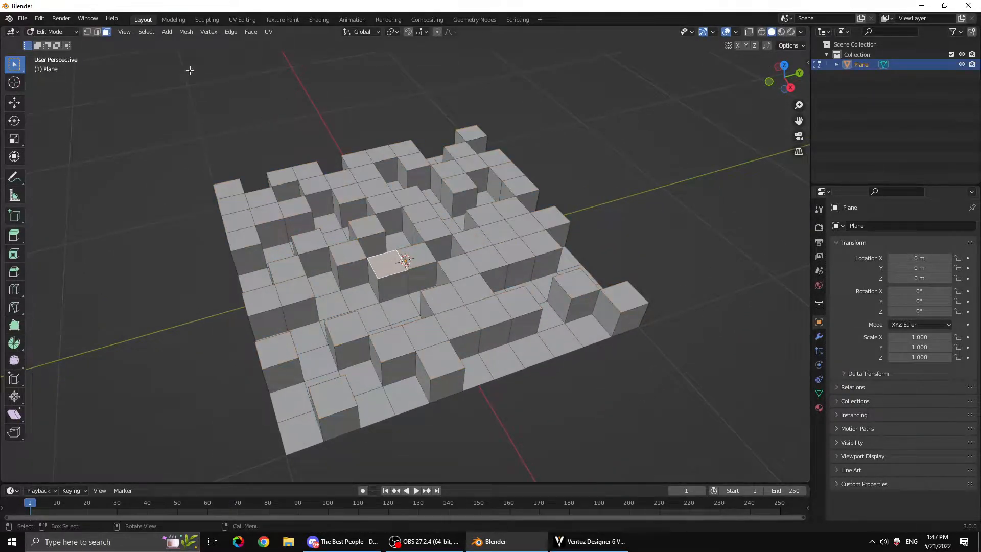
click(153, 32)
click(163, 114)
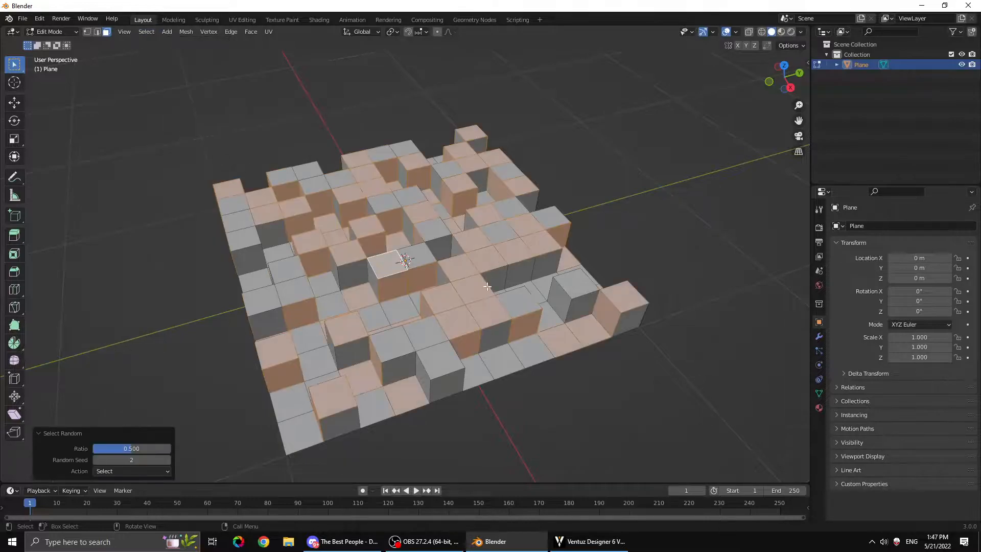
middle_drag(369, 301, 393, 330)
click(728, 127)
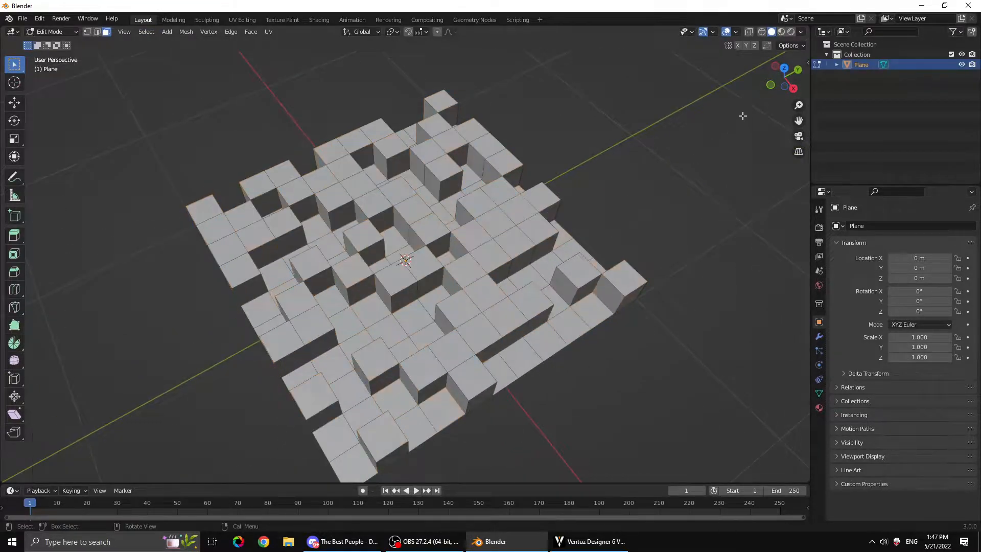
From the top view, select eighteen scattered faces across the grid and extrude them upward about 0.34 m
click(784, 67)
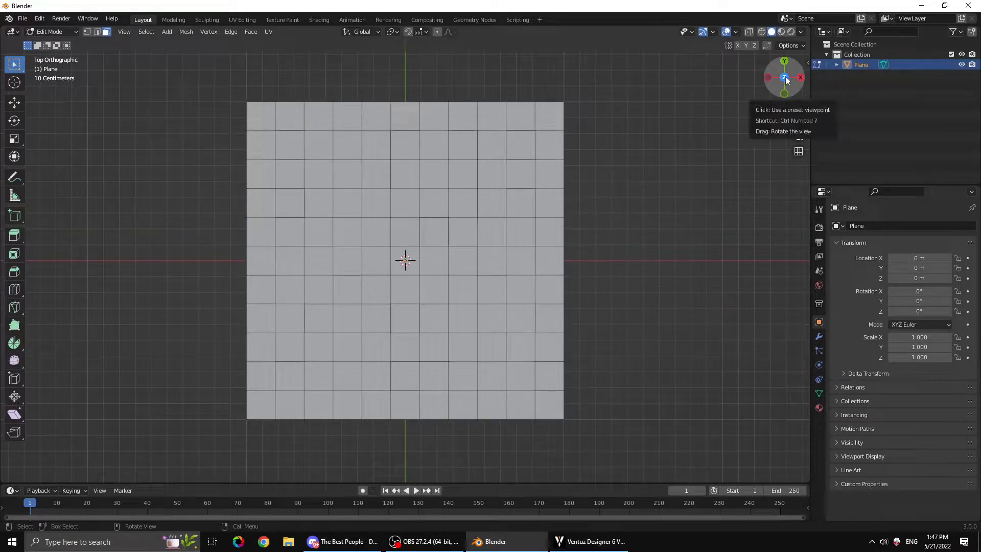
click(313, 176)
shift+click(405, 174)
shift+click(376, 204)
shift+click(475, 267)
shift+click(377, 318)
shift+click(309, 289)
shift+click(289, 253)
shift+click(290, 207)
shift+click(290, 150)
shift+click(494, 125)
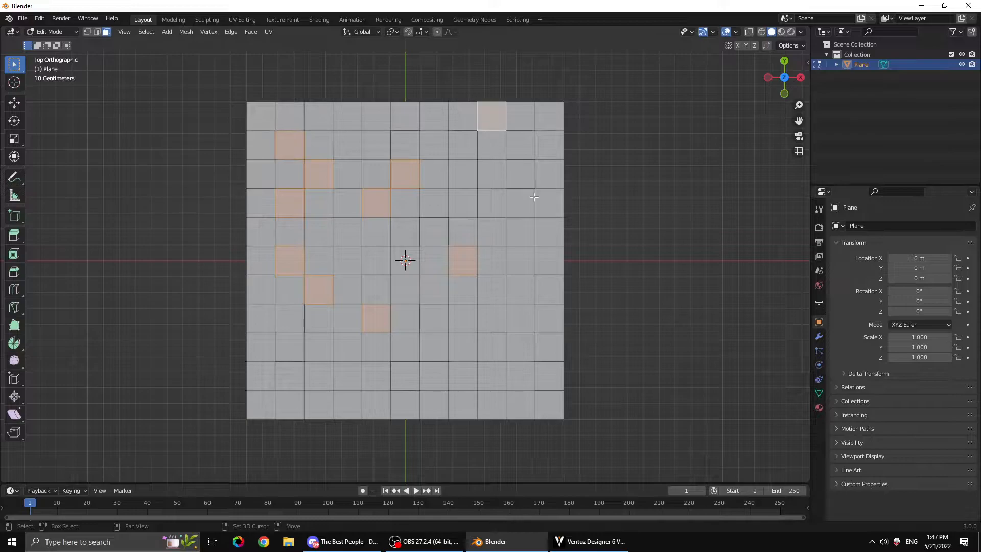
shift+click(549, 260)
shift+click(521, 318)
shift+click(464, 376)
shift+click(433, 345)
shift+click(435, 306)
shift+click(333, 389)
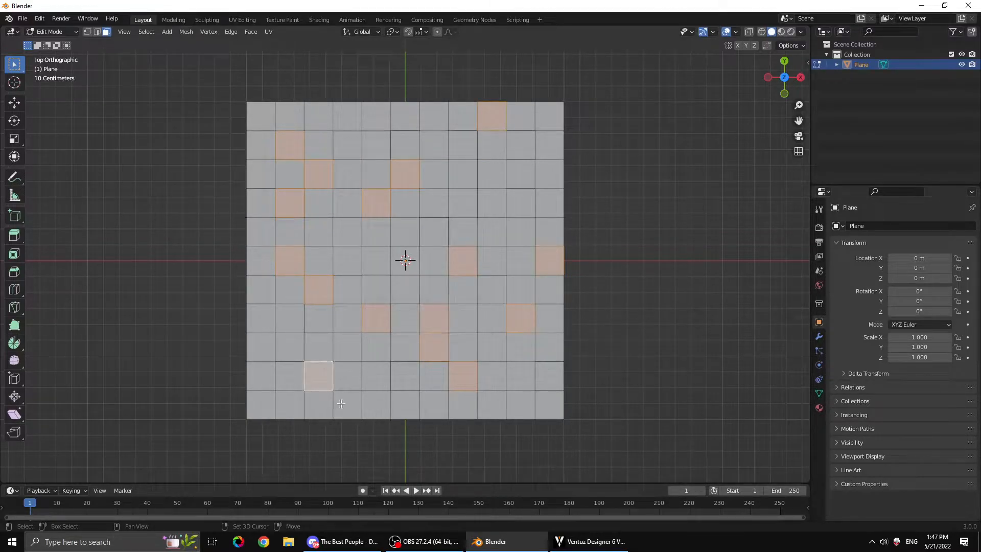
shift+click(351, 401)
shift+click(271, 295)
middle_drag(489, 388, 466, 292)
key(e)
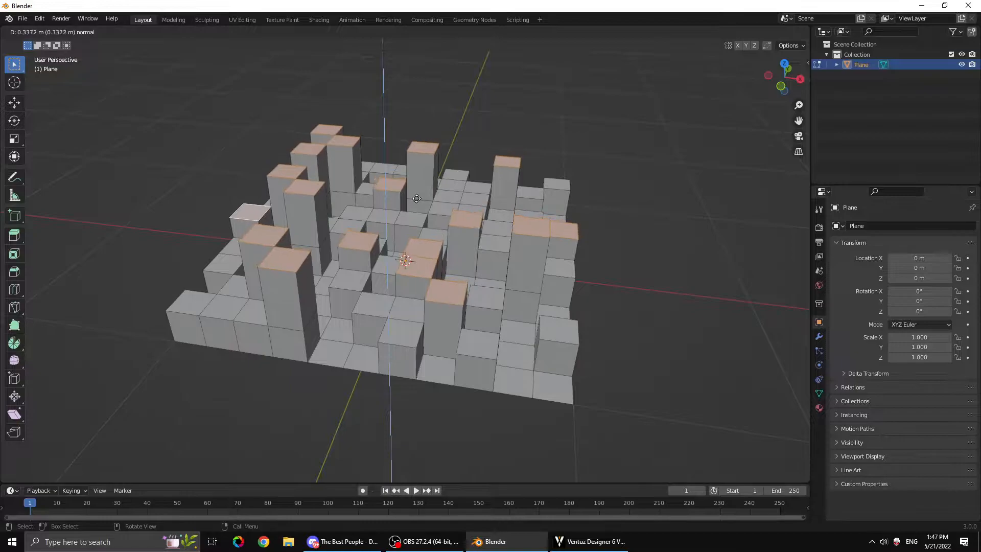
click(416, 194)
Extrude the top face of one tall tower near the negative X side and raise it slightly along Z
click(315, 198)
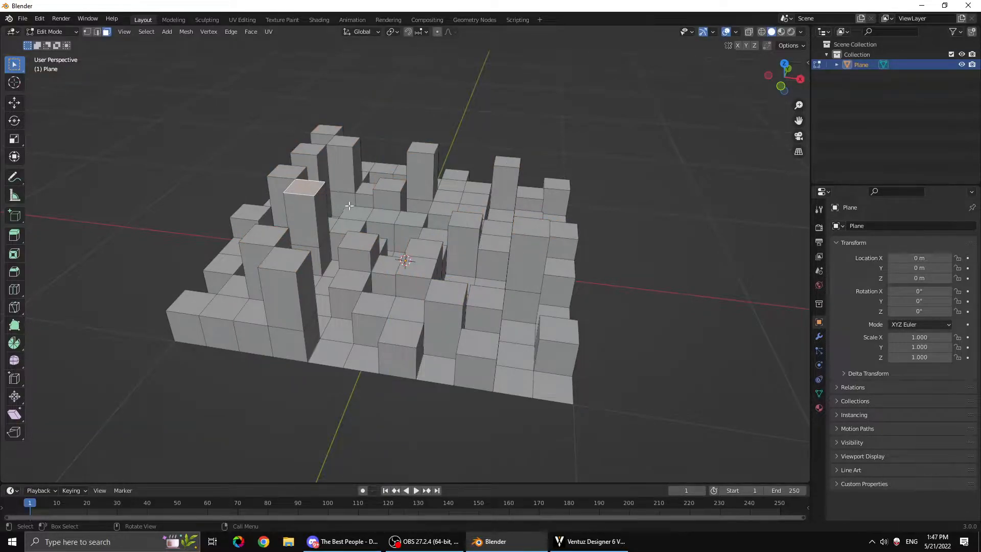
key(w)
click(18, 103)
drag(299, 150, 301, 175)
key(ctrl+z)
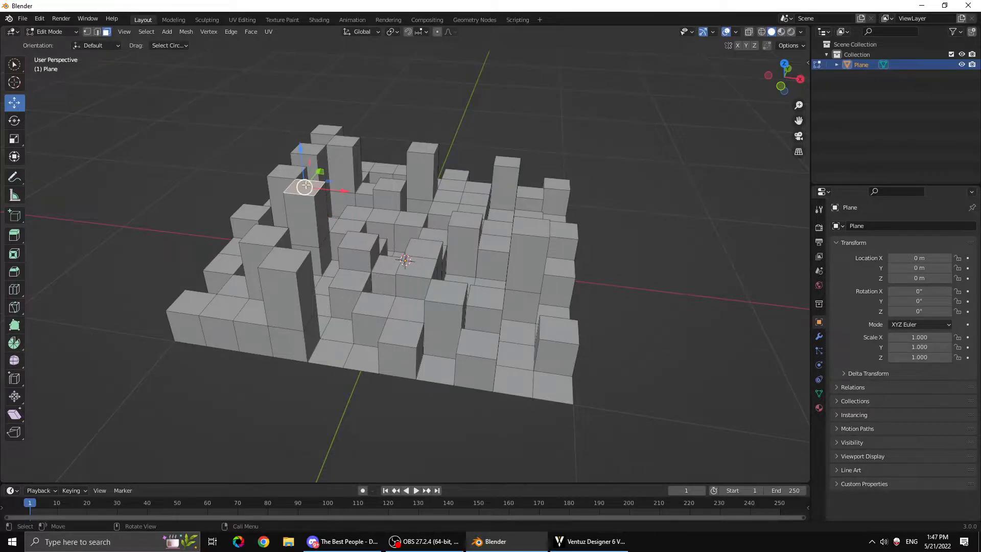
key(e)
right_click(312, 165)
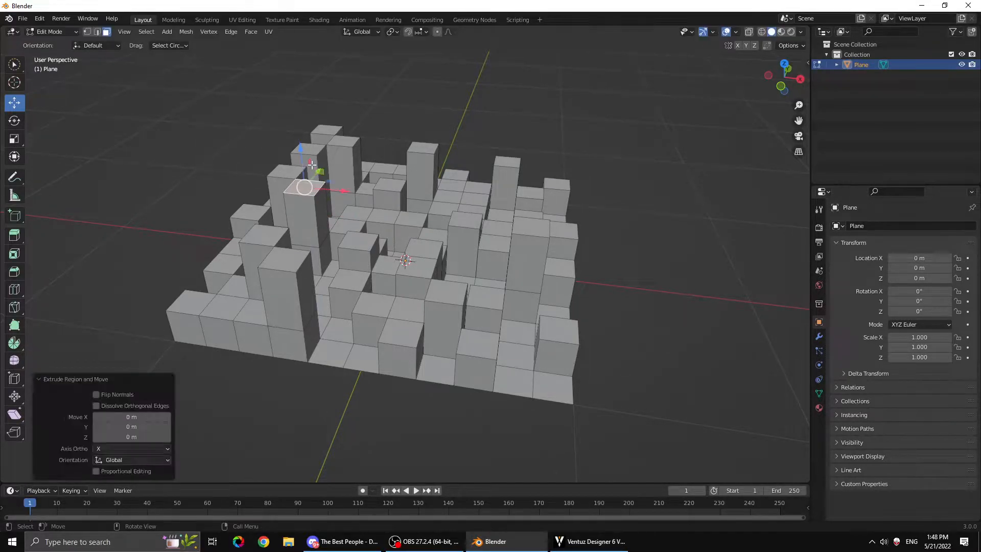
drag(302, 156, 302, 148)
Extrude three low faces near the positive Y side upward about 0.13 m
middle_drag(511, 274, 500, 220)
click(489, 226)
shift+click(511, 188)
key(e)
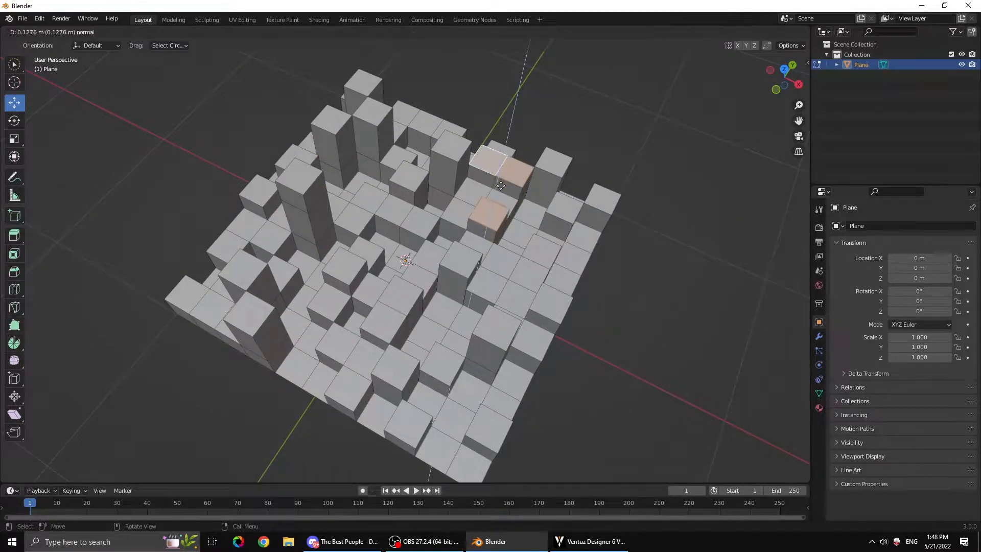
click(524, 229)
Extrude a single low face on the positive X edge upward by a small amount
click(580, 261)
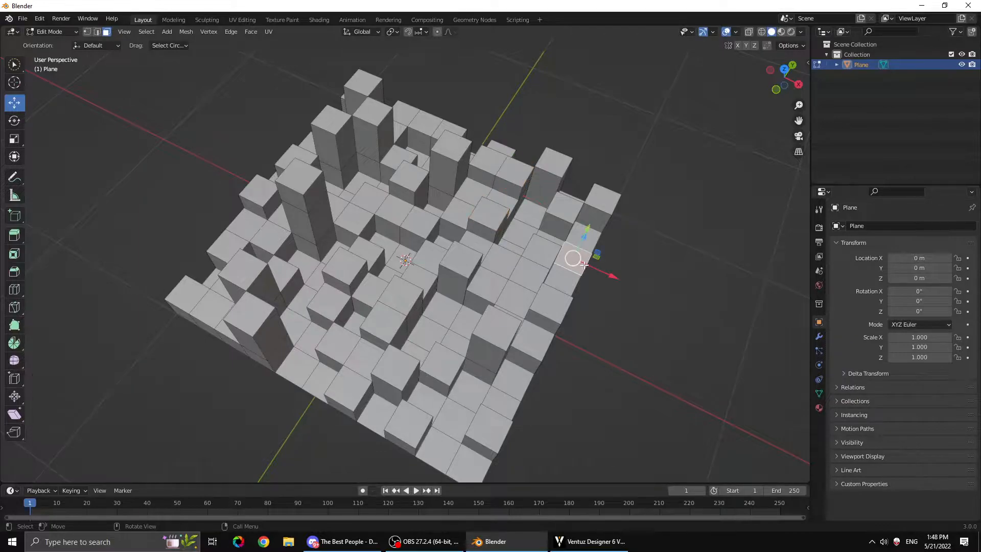
key(e)
click(582, 253)
Extrude the low face beside the front corner block upward about 0.61 m, return to Object Mode and deselect the mesh
middle_drag(582, 253, 427, 373)
click(421, 386)
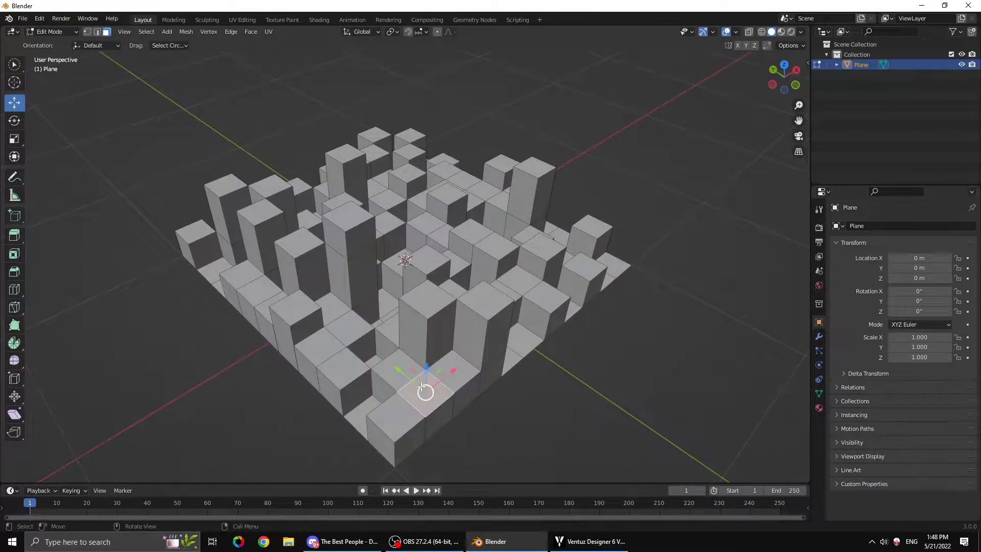
key(e)
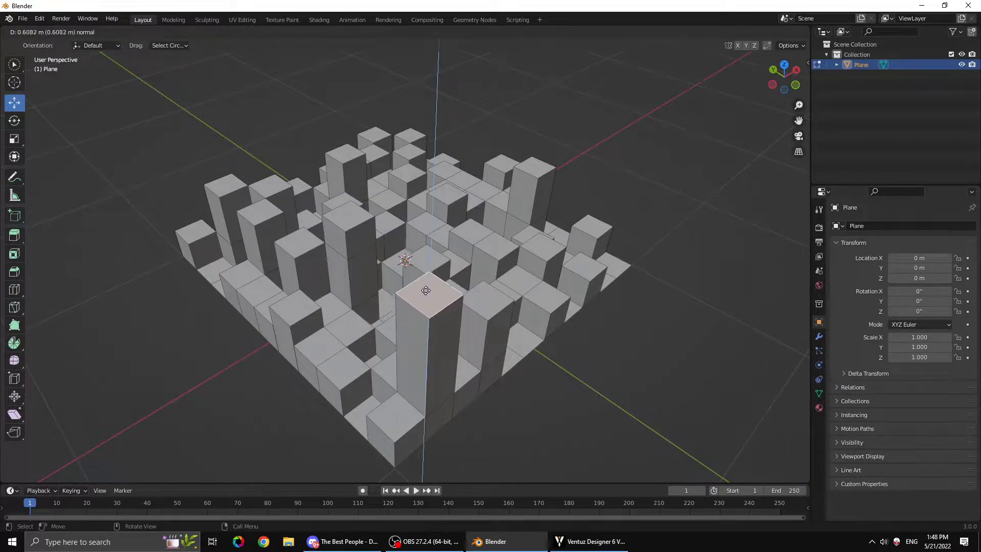
click(425, 289)
middle_drag(606, 337, 531, 355)
key(Tab)
click(587, 273)
Select the finished block field and give it a new material
middle_drag(403, 246, 419, 320)
scroll(419, 321, up, 5)
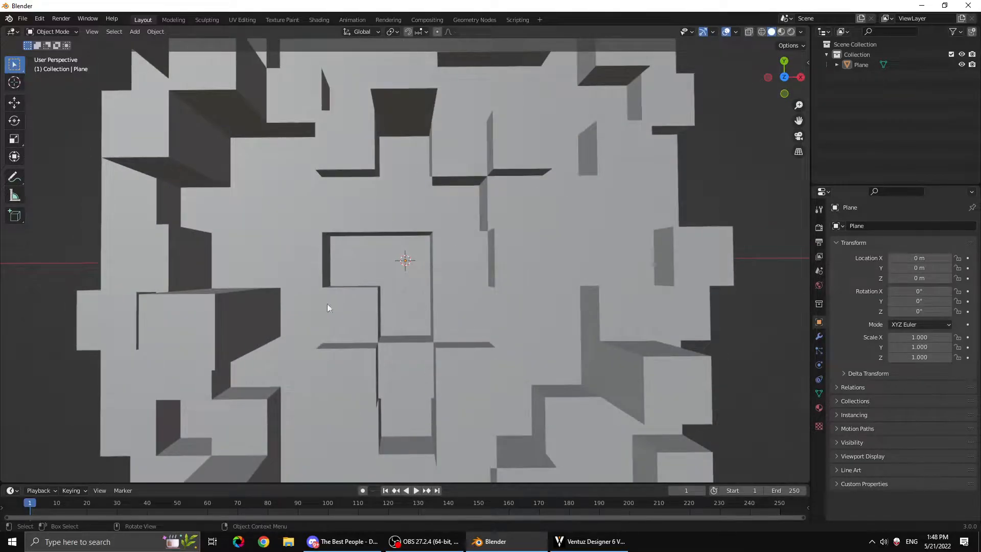
scroll(384, 354, down, 3)
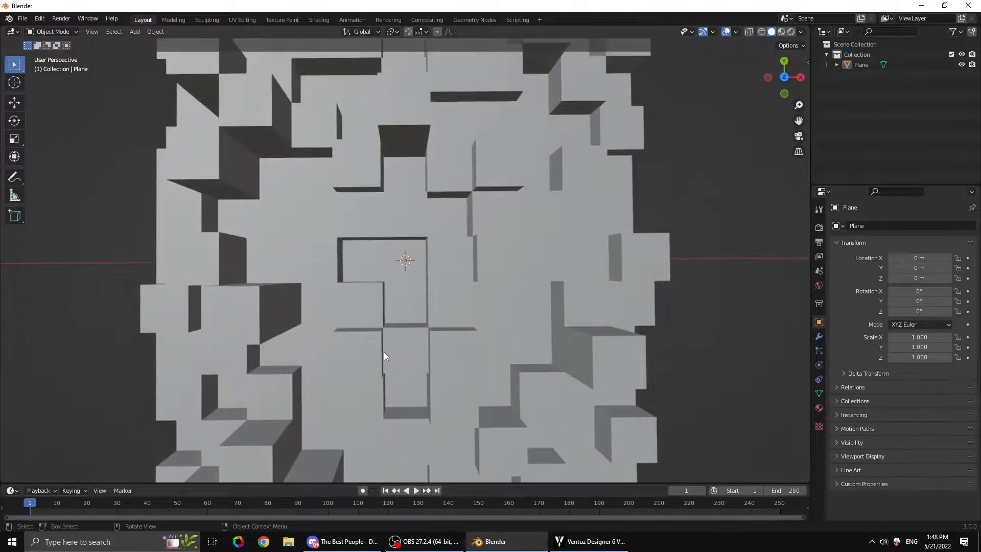
scroll(430, 356, up, 1)
middle_drag(449, 362, 457, 286)
middle_drag(406, 305, 425, 339)
click(425, 339)
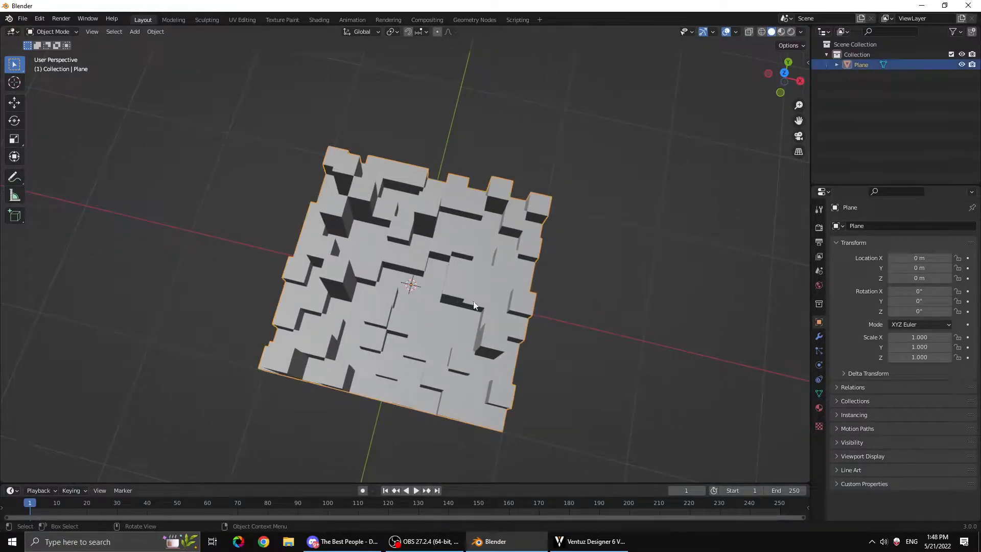
click(818, 408)
click(884, 271)
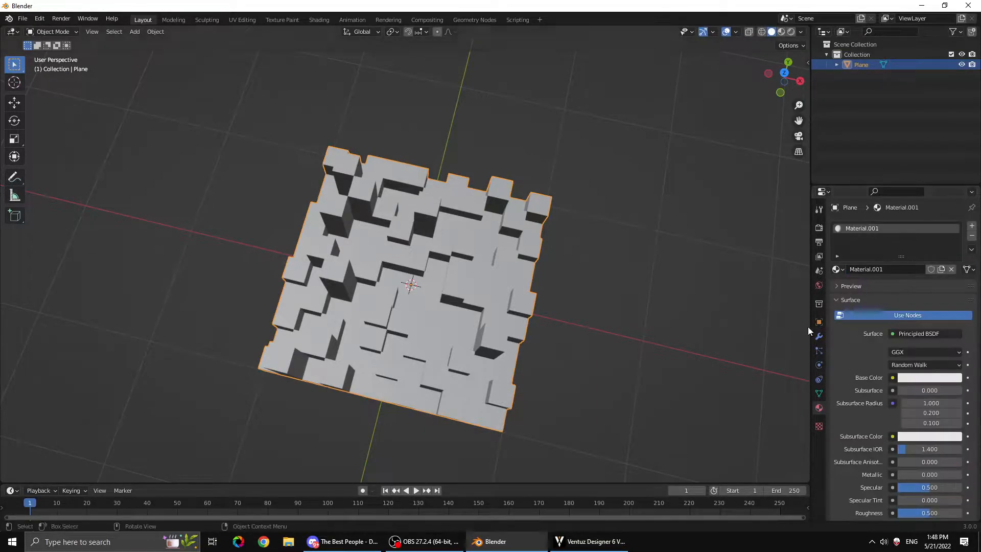
Link an Image Texture to the material's Base Color and load the 696x442 Black-Widow JPG image
click(892, 379)
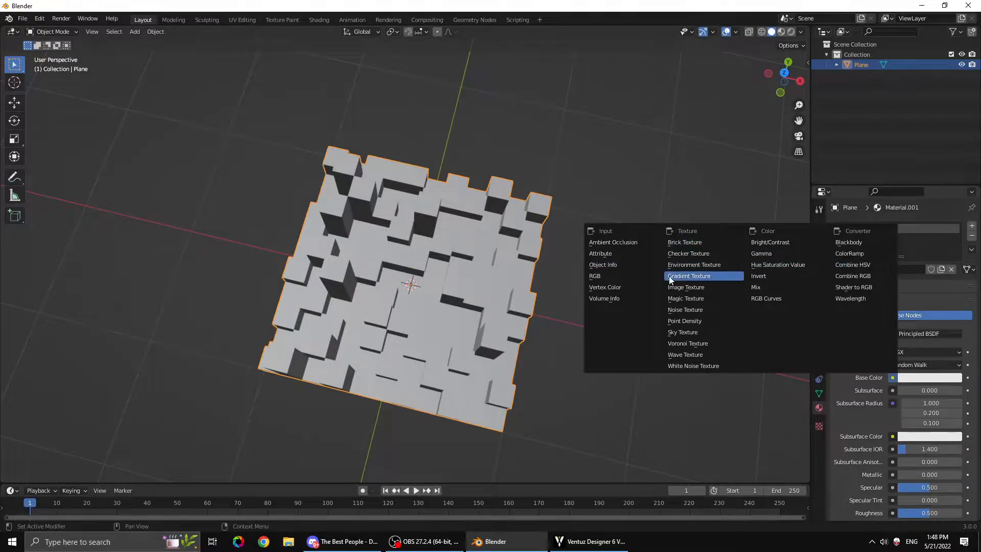
click(682, 287)
click(931, 391)
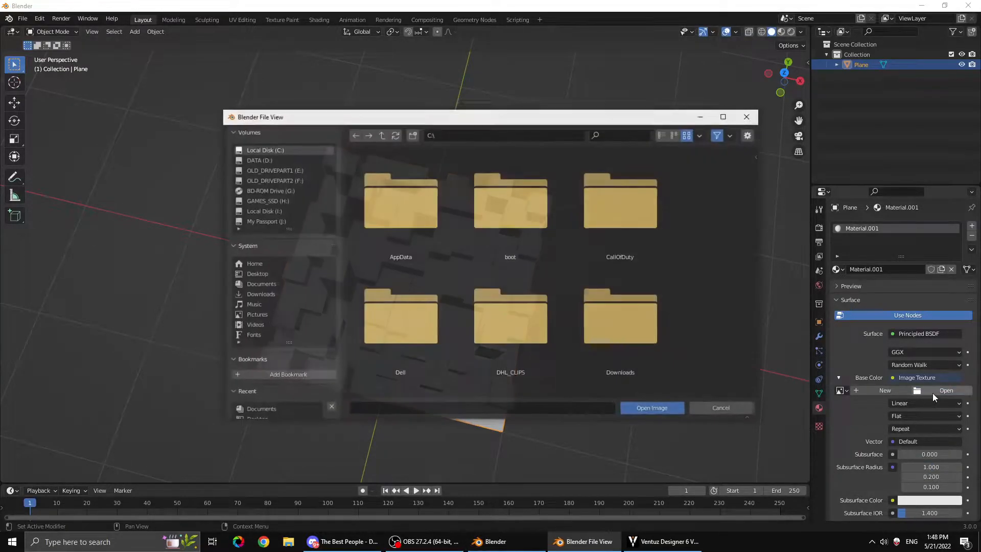
drag(754, 178, 758, 321)
click(400, 211)
click(673, 409)
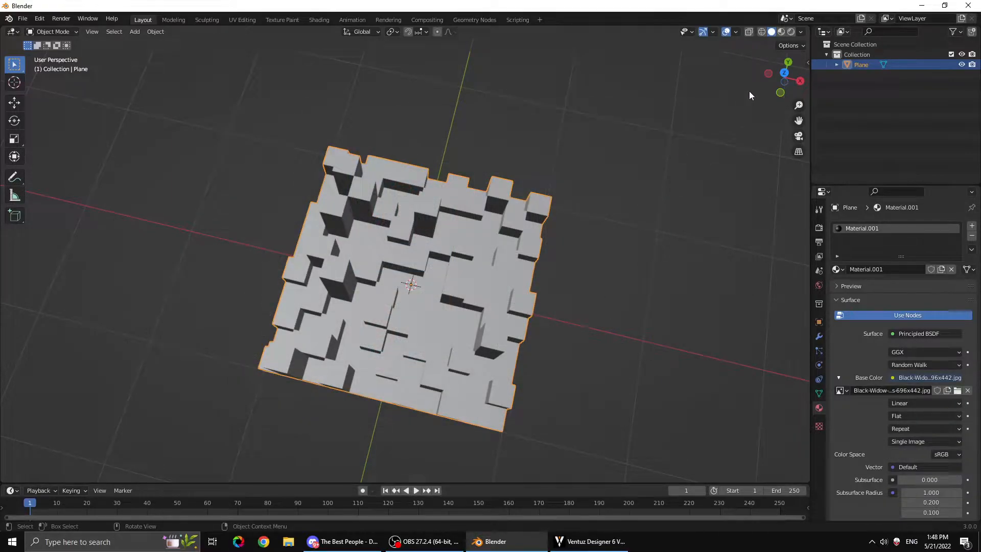
Show the scene in Material Preview shading and examine the projected image from the top and from the side
click(782, 31)
middle_drag(446, 237, 468, 278)
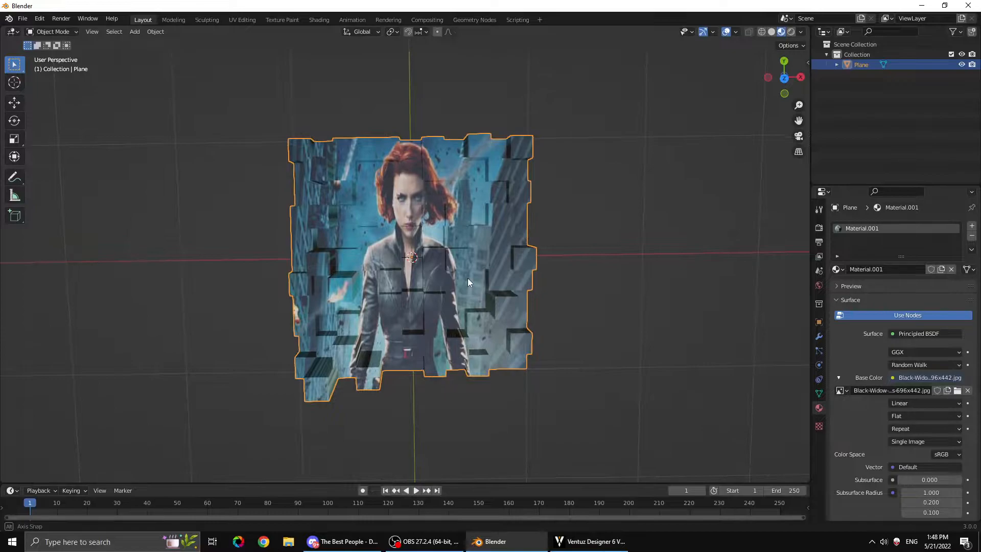
scroll(470, 281, up, 2)
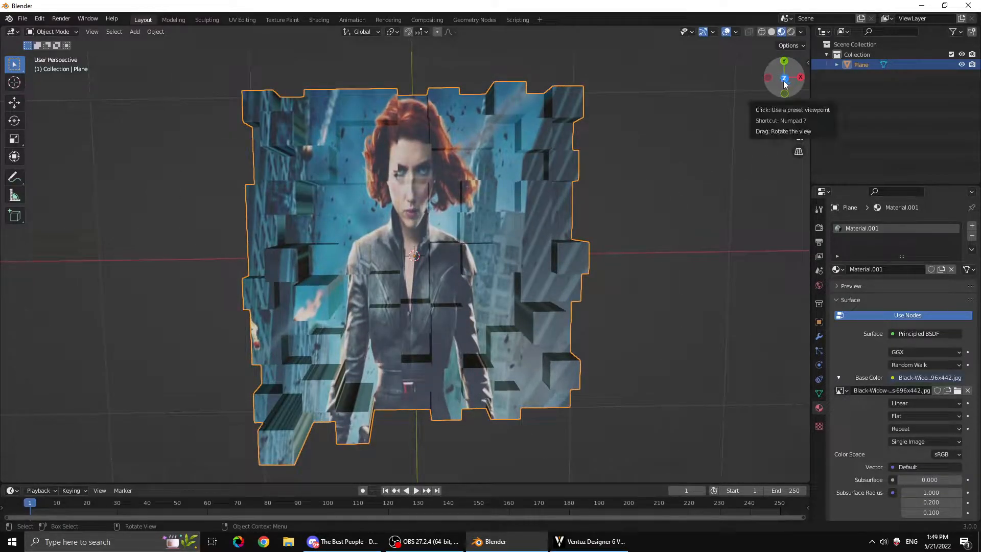
click(783, 80)
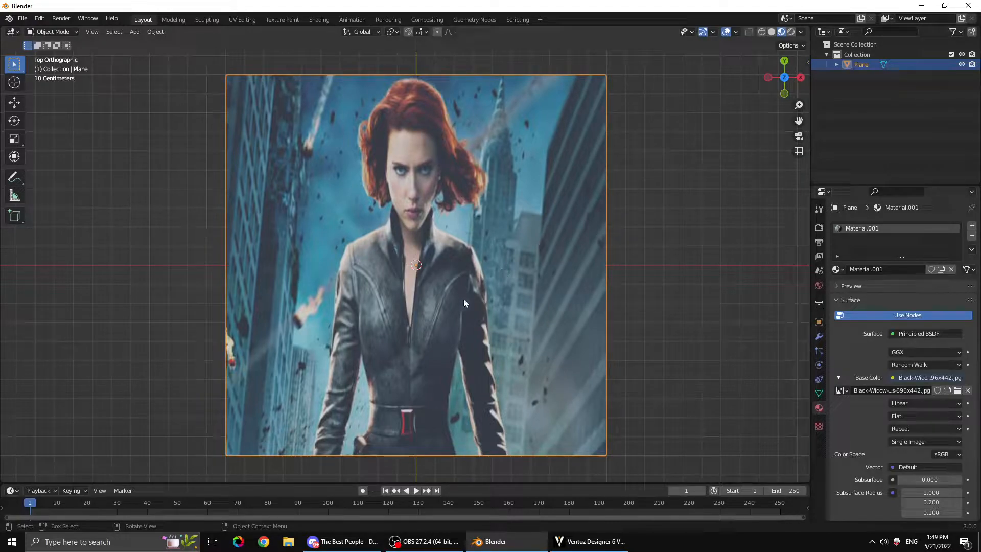
middle_drag(490, 319, 487, 198)
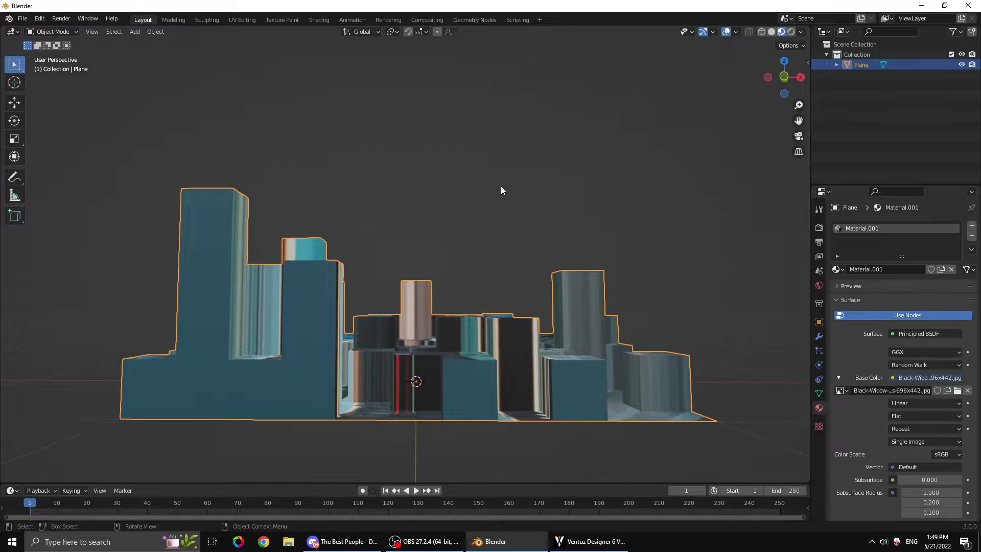
click(792, 77)
middle_drag(590, 219, 406, 281)
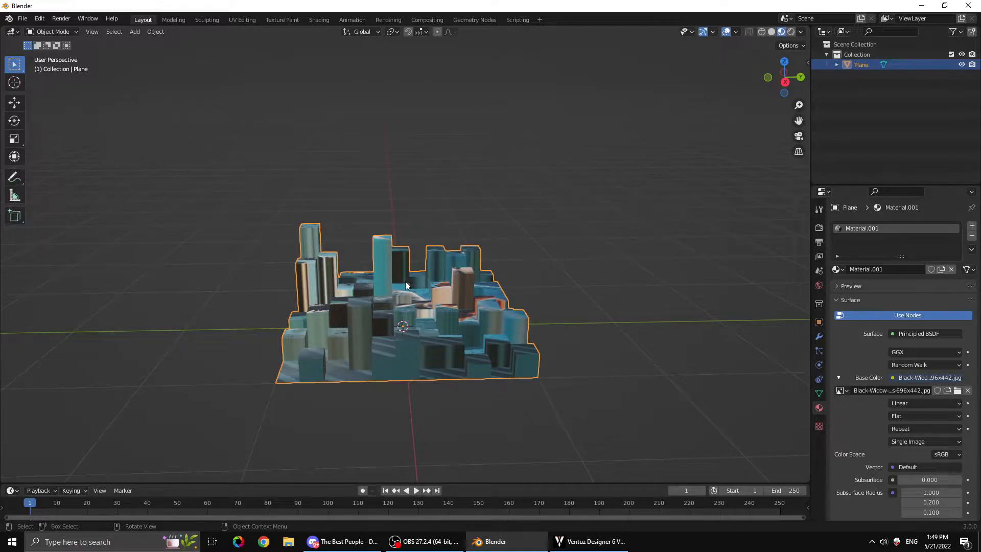
Duplicate the block field in place and set the copy's X rotation to 90°
key(shift+d)
right_click(408, 250)
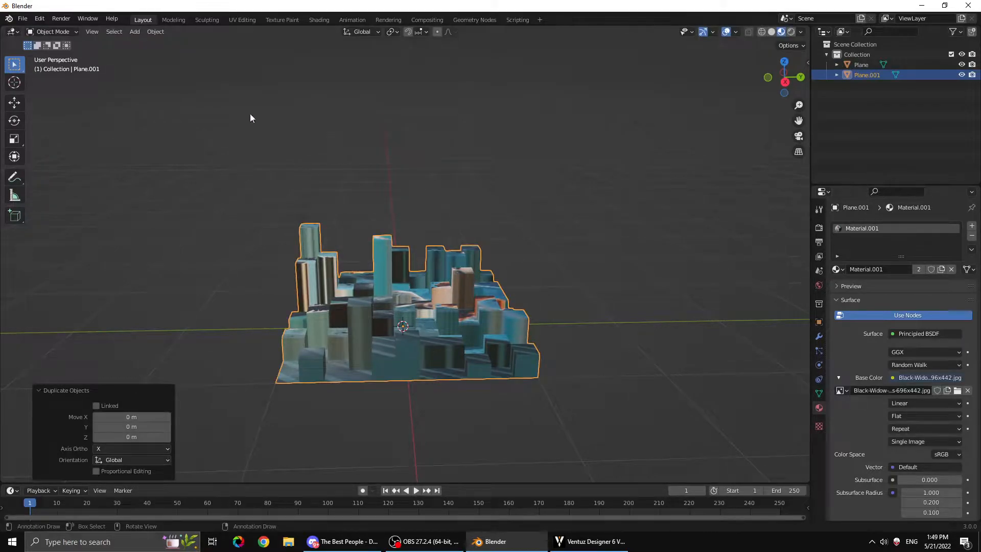
click(14, 121)
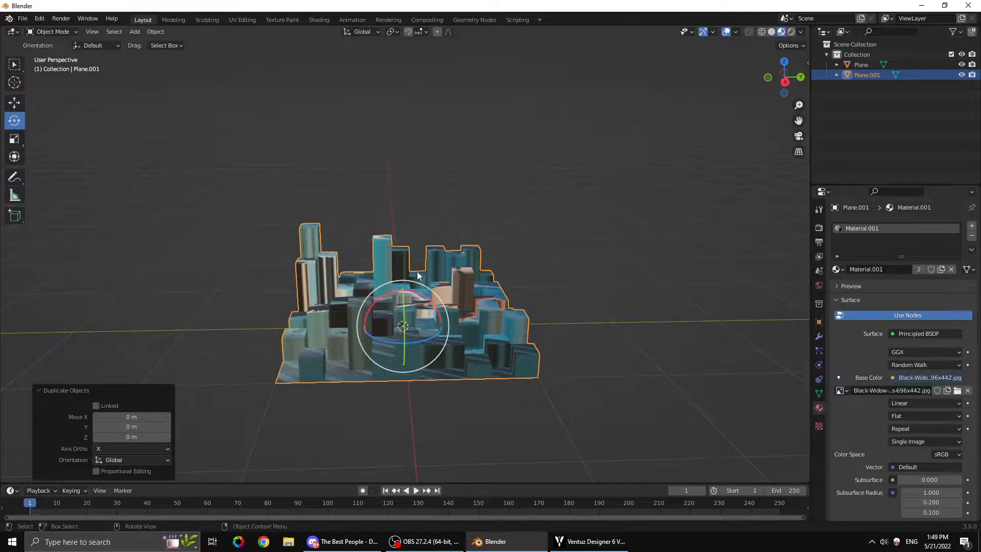
click(807, 62)
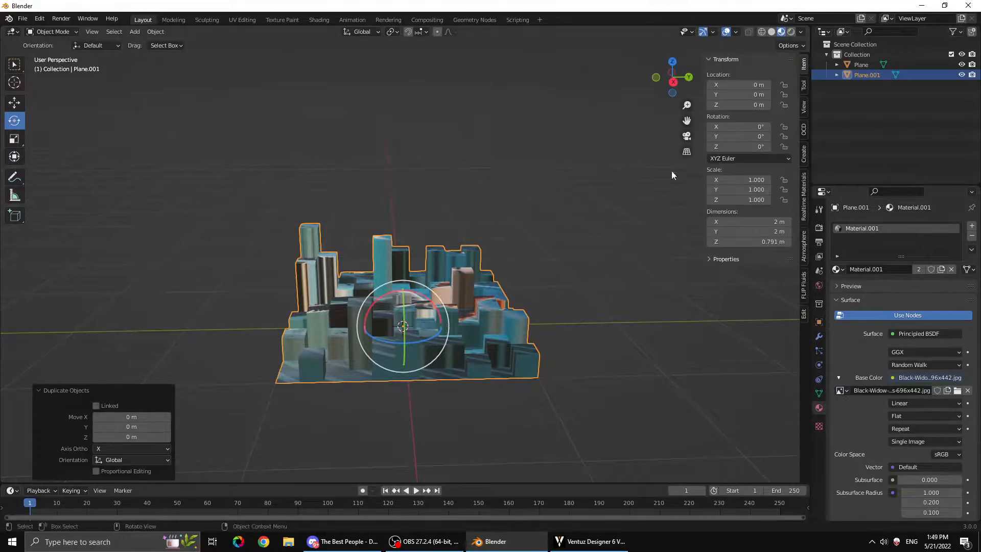
drag(382, 298, 375, 303)
click(738, 127)
text(90)
key(Return)
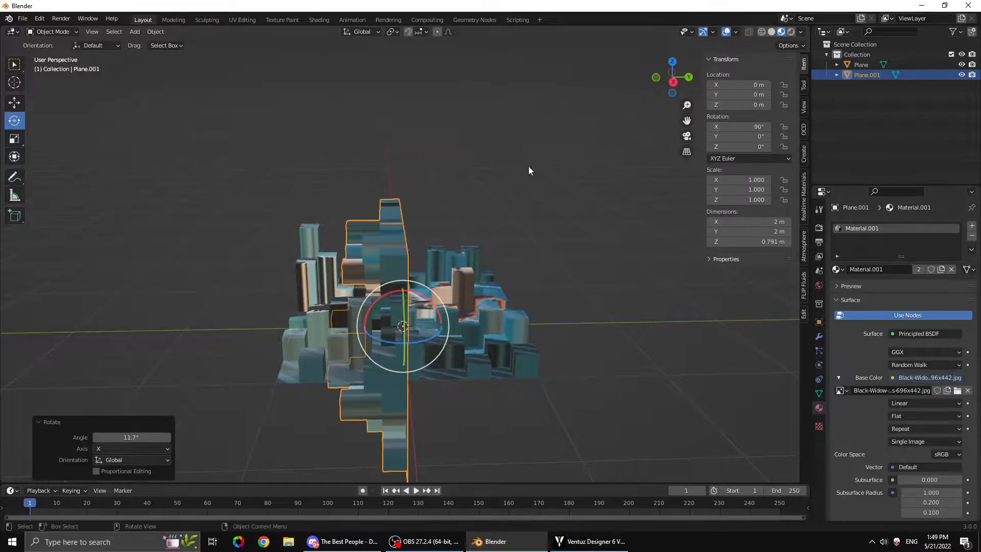
Move the upright copy up about 0.98 m and back about 1.81 m along Y, behind the flat block field
click(15, 104)
middle_drag(413, 268, 398, 292)
drag(399, 292, 399, 160)
drag(439, 221, 529, 264)
middle_drag(527, 264, 513, 320)
drag(650, 280, 657, 295)
middle_drag(657, 295, 592, 263)
click(546, 279)
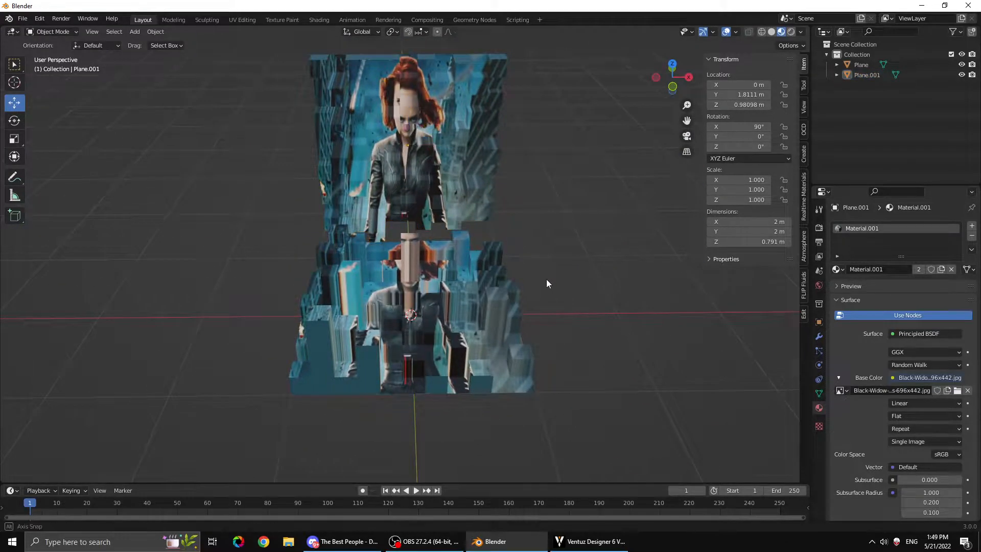
Check how the upright copy lines up with the flat block field from the front view and in perspective
click(672, 83)
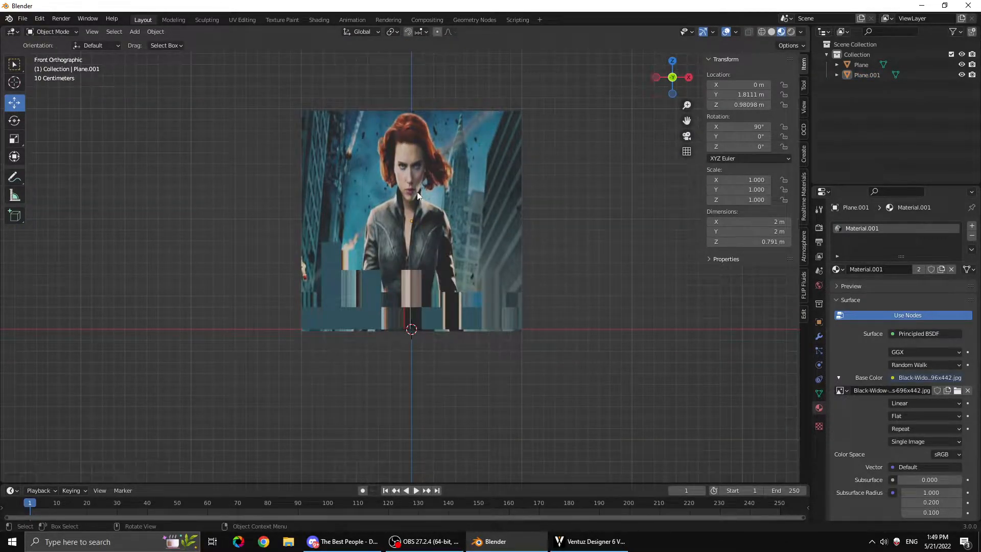
middle_drag(457, 229, 448, 267)
click(447, 268)
click(525, 139)
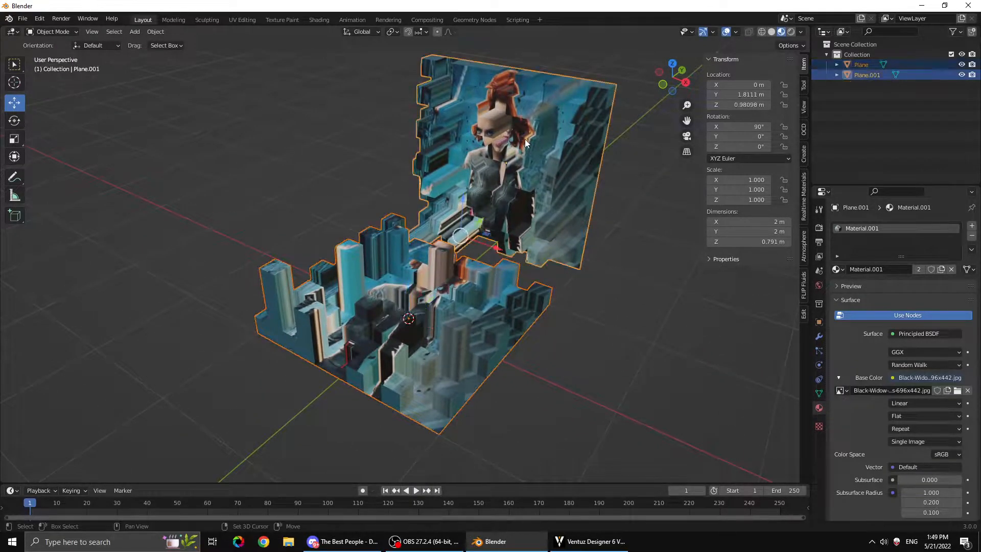
click(612, 253)
Remove the shared material from the upright copy and create a new material for it
click(528, 245)
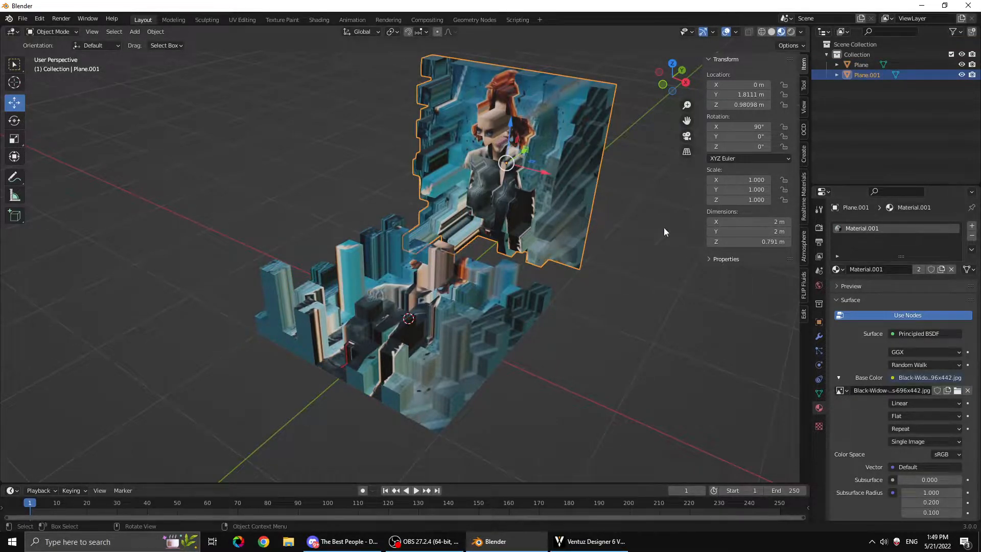
click(970, 237)
click(917, 269)
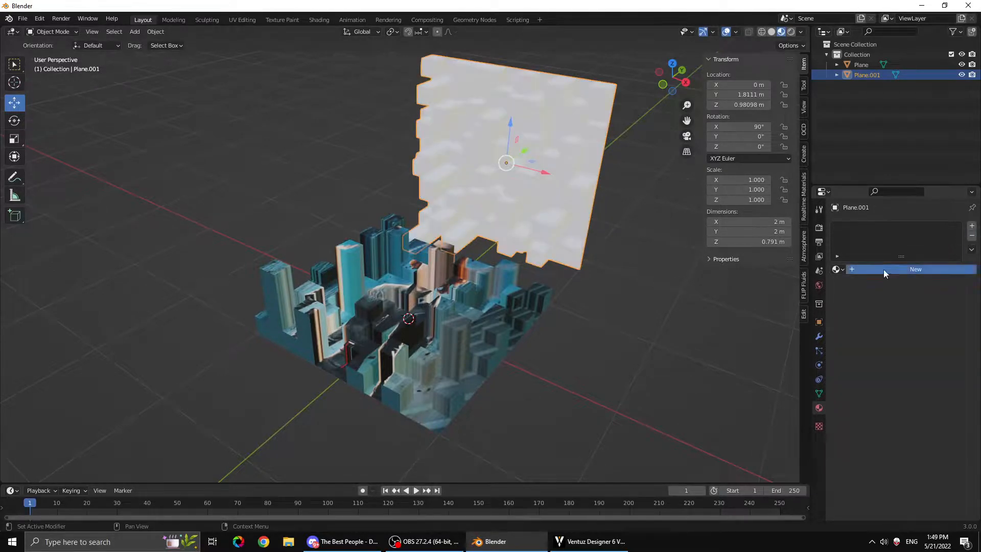
Link an Image Texture to the new material's Base Color and load marsh.jpg from the Desktop folder
click(893, 378)
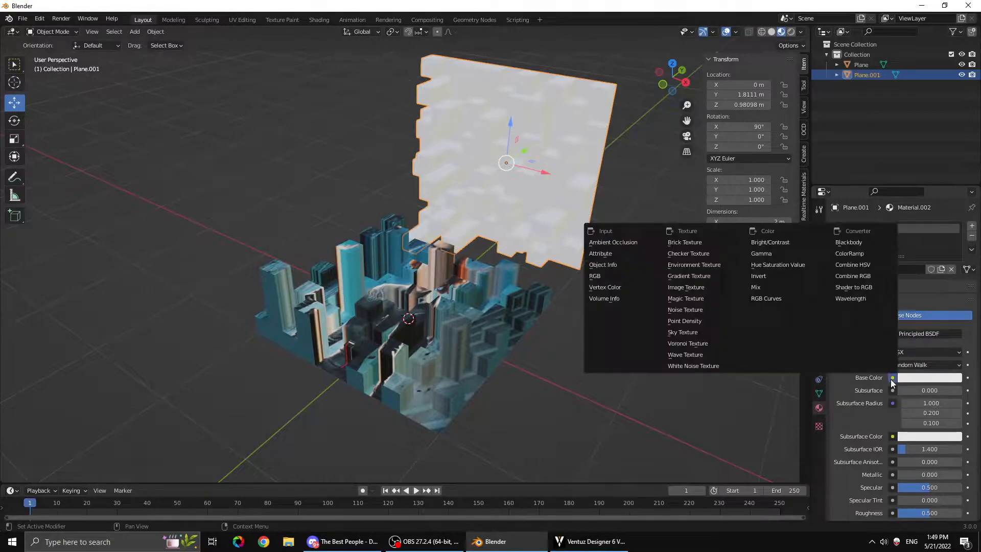
click(697, 289)
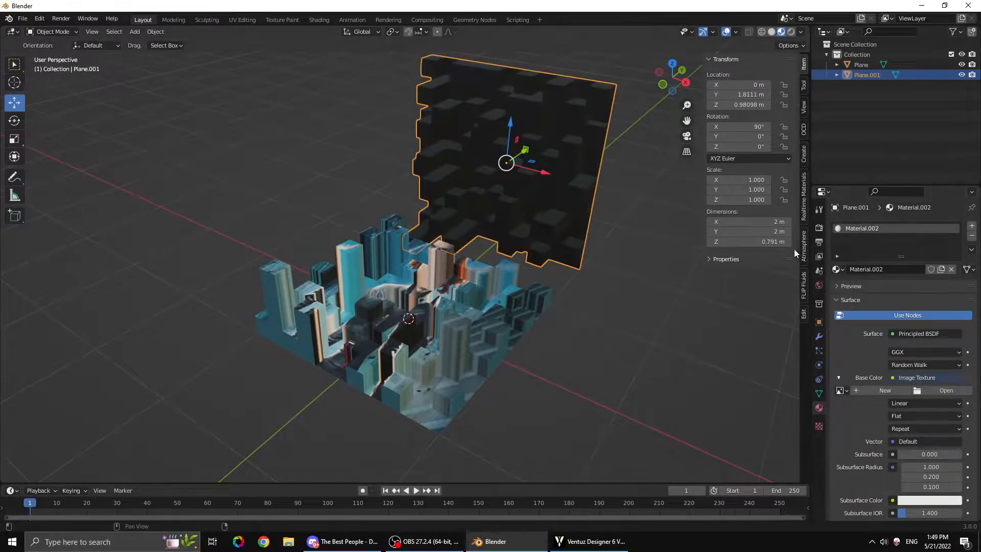
click(928, 390)
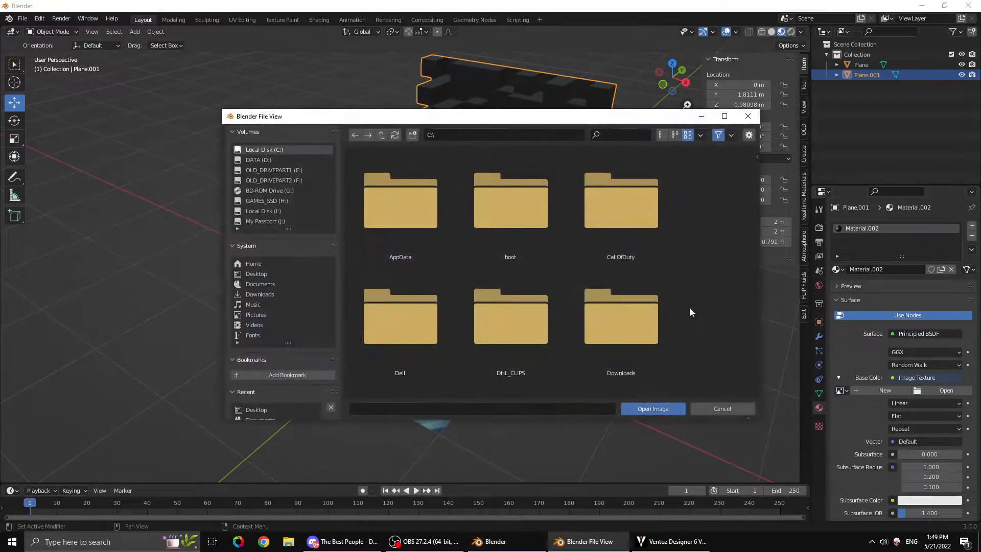
drag(757, 167, 755, 385)
scroll(609, 318, up, 3)
click(255, 274)
drag(750, 173, 743, 352)
click(400, 283)
click(643, 403)
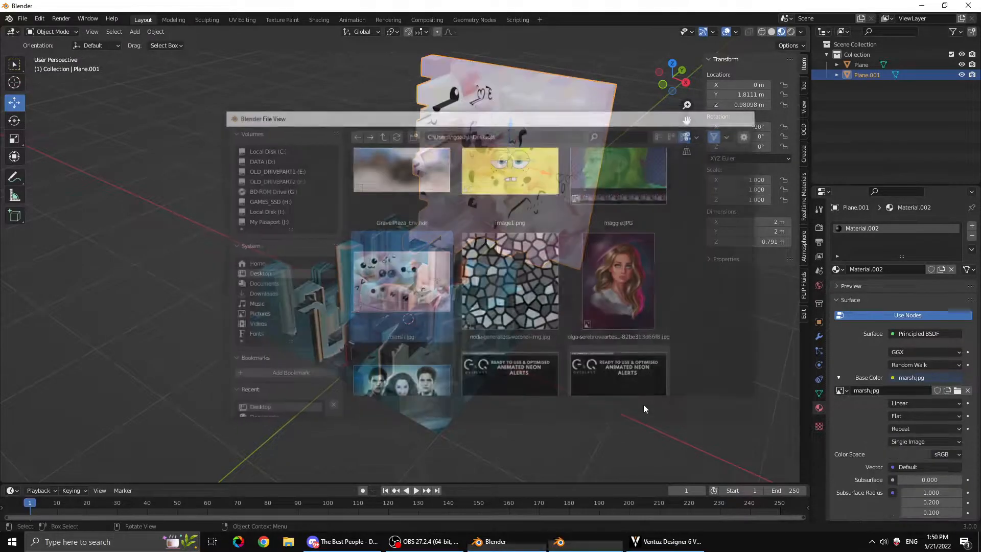
Inspect the upright copy's marsh.jpg texture from the front view and at an angle above the flat block field
middle_drag(522, 338, 588, 310)
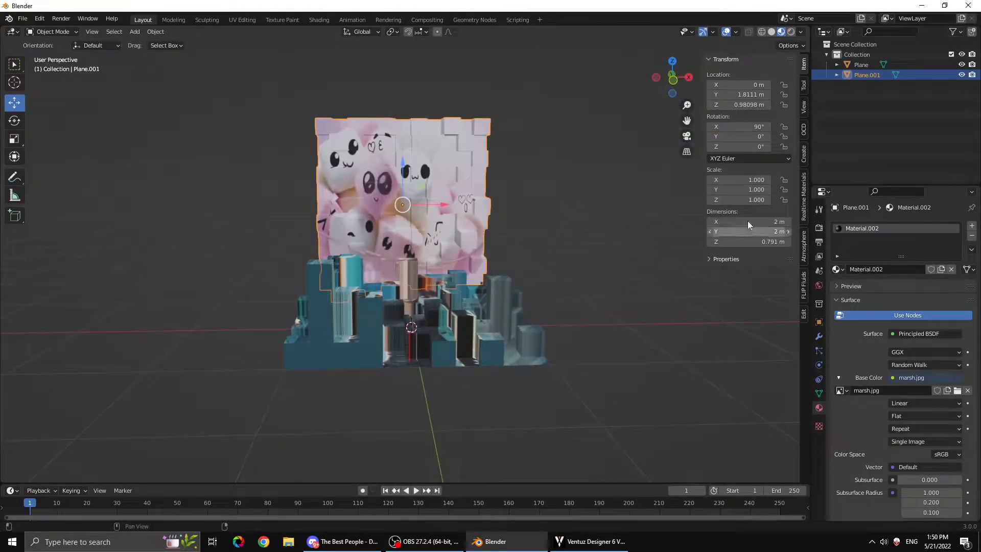
click(673, 81)
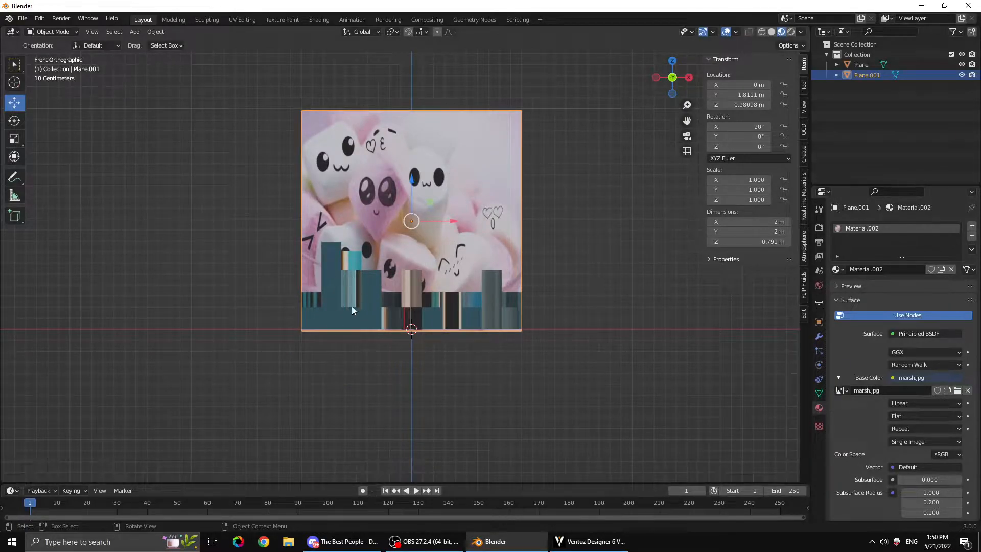
middle_drag(519, 274, 562, 326)
scroll(448, 260, up, 4)
scroll(559, 327, down, 5)
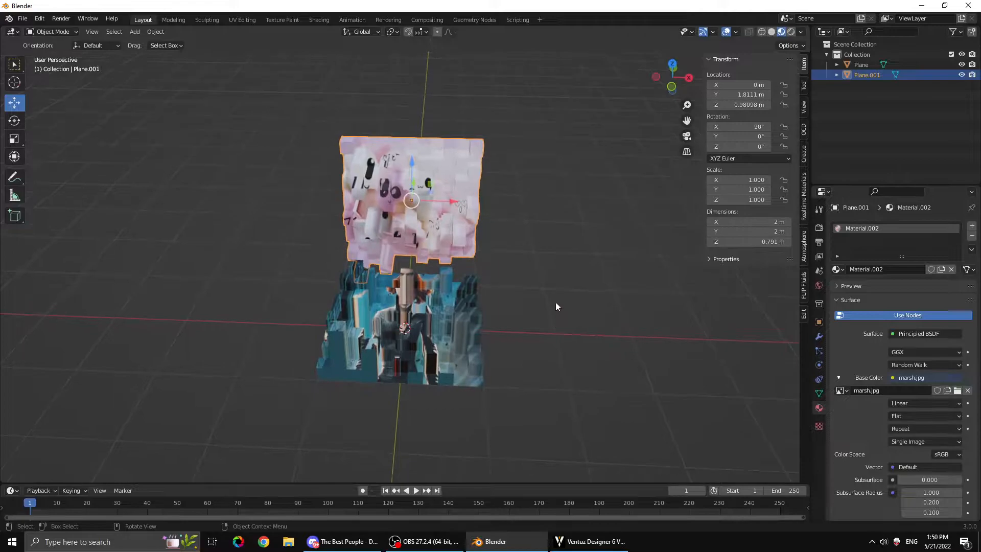
Select the flat block field and the upright copy and join them into one object
click(455, 300)
shift+click(470, 222)
right_click(470, 219)
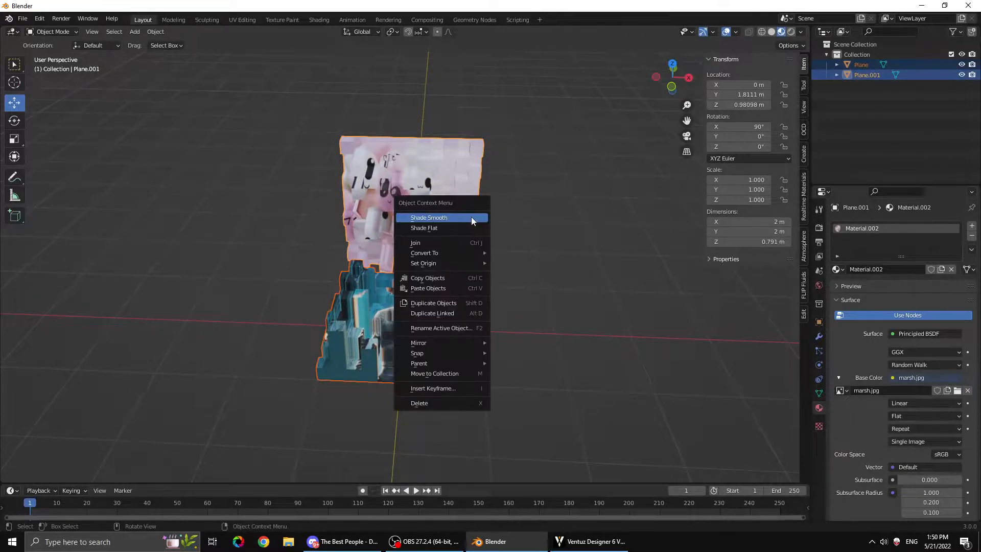
click(449, 243)
click(414, 150)
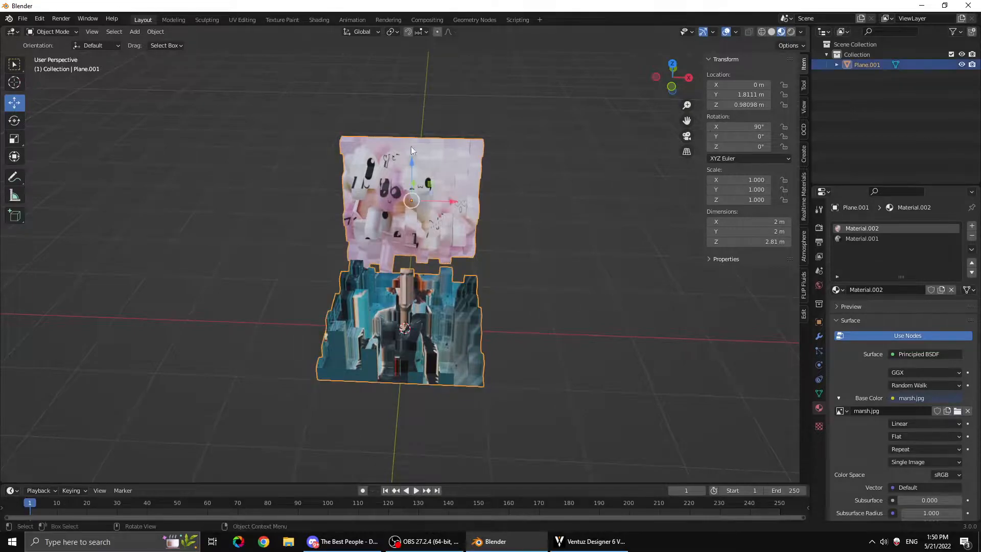
In Edit Mode from the front view, select every front-facing block face of the flat field that overlaps the marsh.jpg picture
click(672, 88)
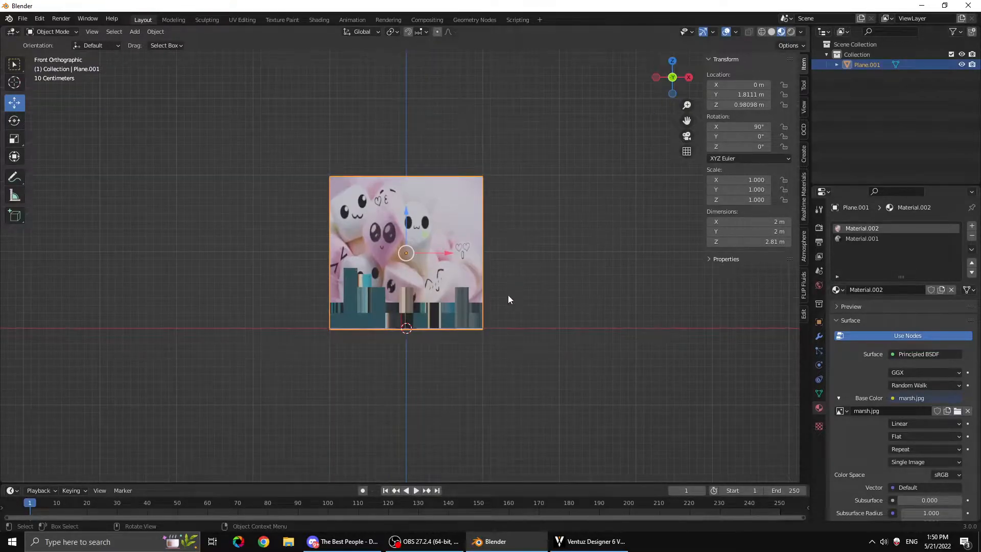
scroll(514, 299, up, 5)
key(Tab)
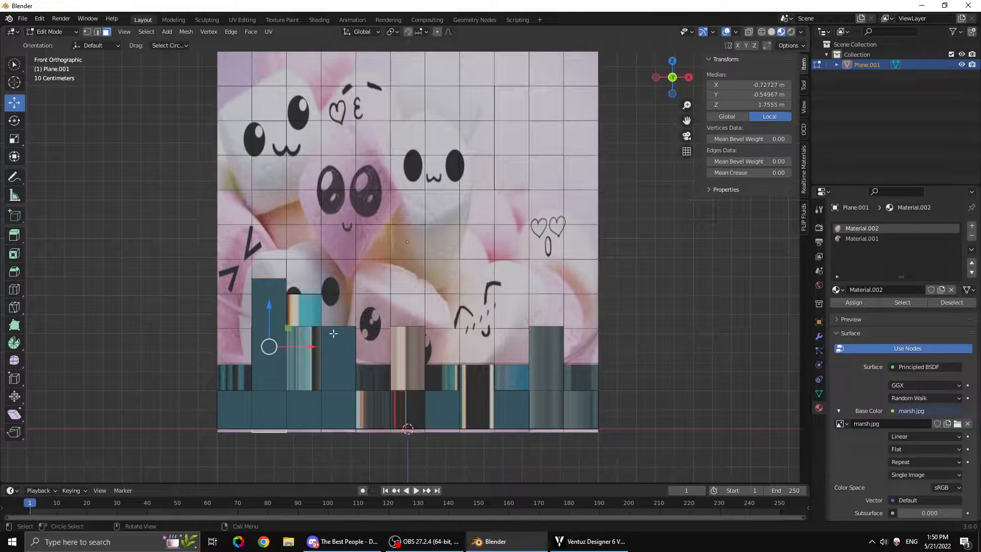
click(239, 419)
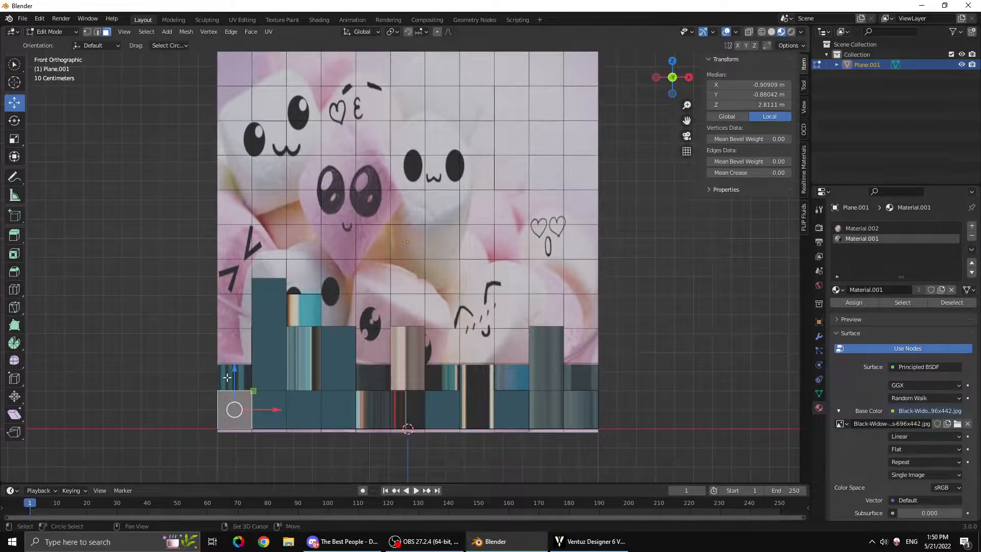
shift+click(229, 376)
shift+click(269, 357)
shift+click(274, 412)
shift+click(306, 352)
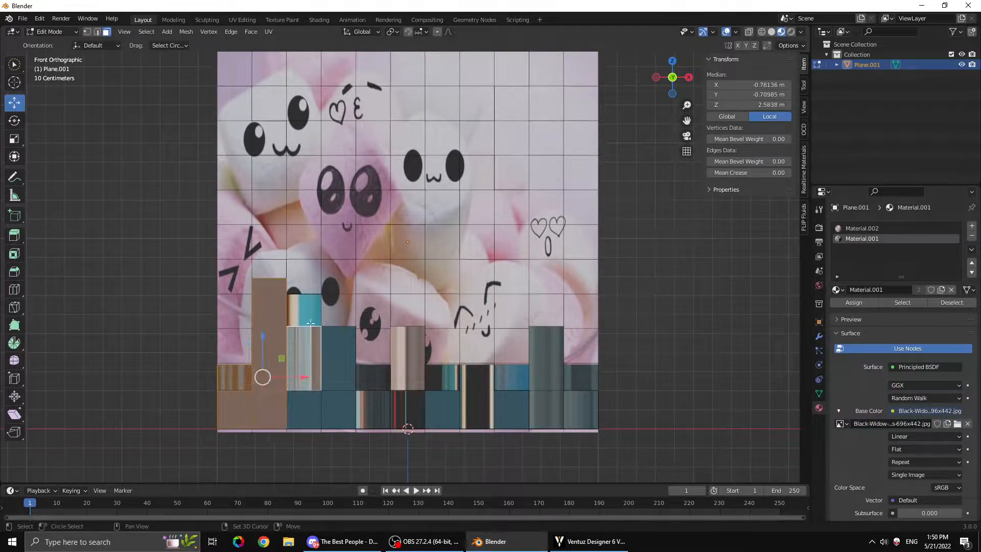
shift+click(308, 312)
shift+click(337, 357)
shift+click(338, 416)
shift+click(305, 414)
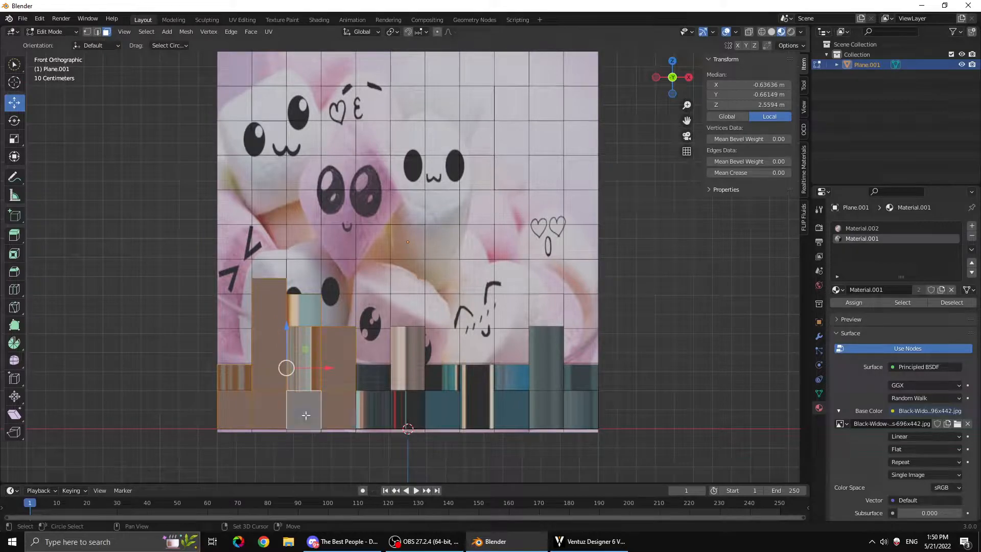
shift+click(368, 408)
shift+click(372, 377)
shift+click(408, 408)
shift+click(407, 377)
shift+click(408, 343)
shift+click(442, 377)
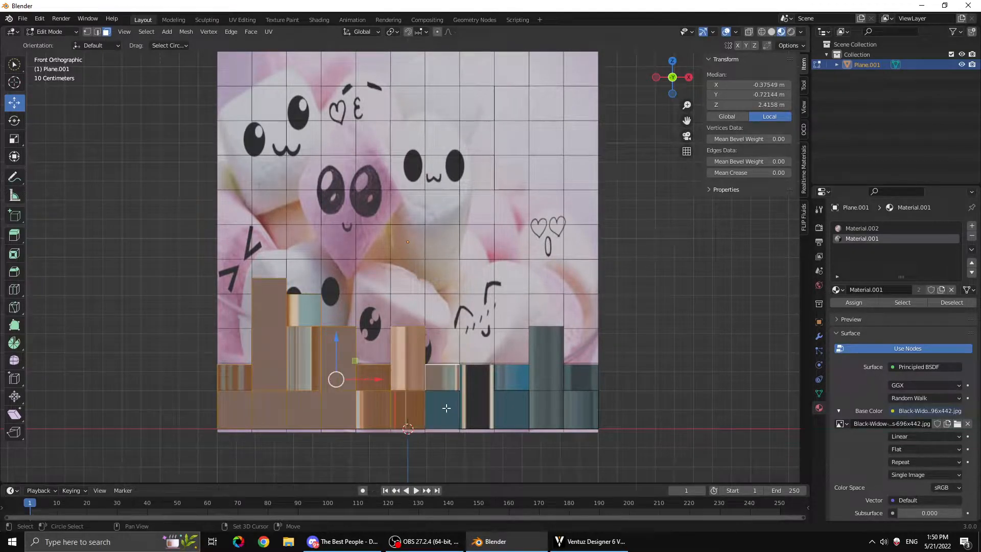
shift+click(446, 408)
shift+click(479, 397)
shift+click(511, 369)
shift+click(511, 408)
shift+click(546, 408)
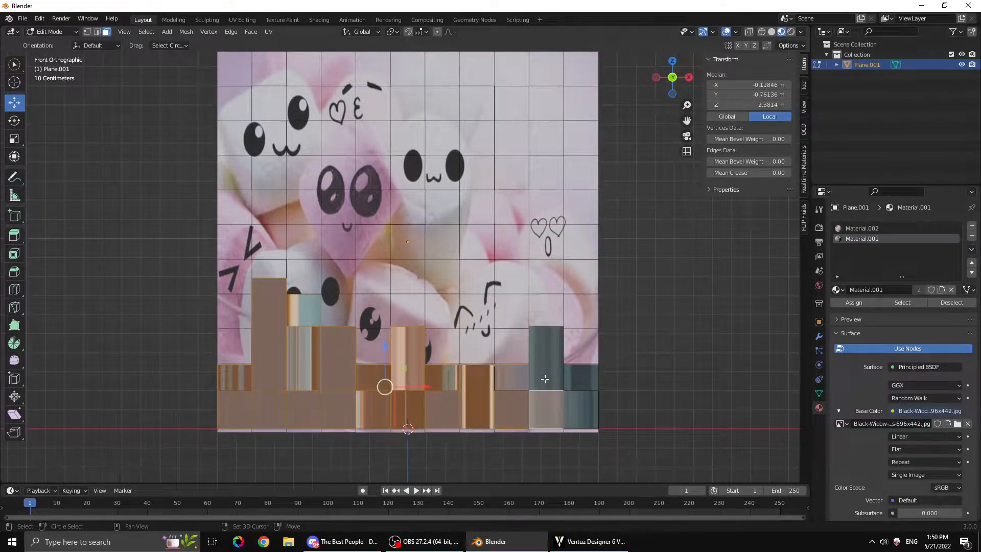
shift+click(546, 357)
shift+click(580, 377)
shift+click(587, 417)
Add all the visible marsh.jpg faces of the upright block field to the selection from the front view
middle_drag(620, 351, 634, 326)
click(673, 77)
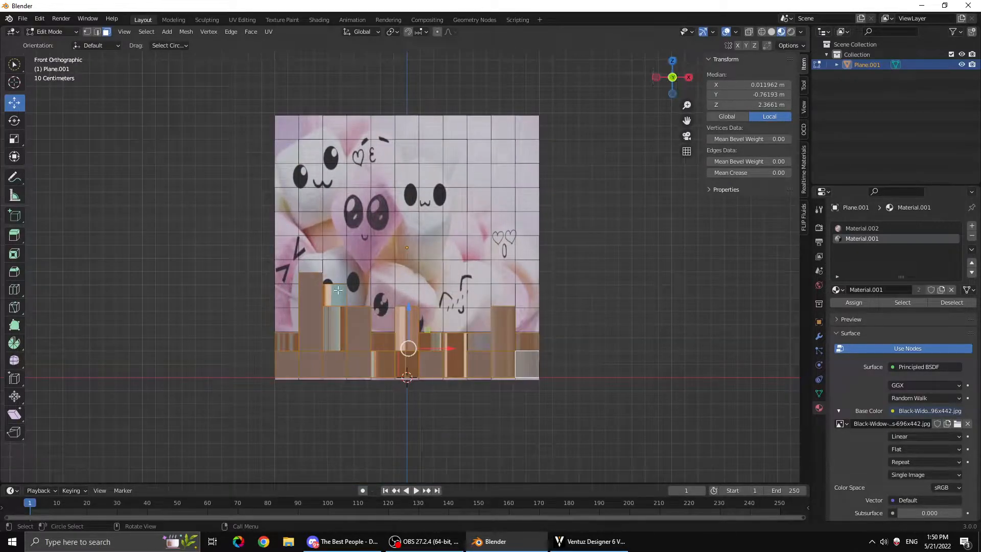
shift+click(286, 315)
shift+click(285, 293)
shift+click(285, 272)
shift+click(285, 248)
shift+click(287, 225)
shift+click(289, 199)
shift+click(287, 176)
shift+click(287, 152)
shift+click(287, 128)
shift+click(309, 132)
shift+click(309, 153)
shift+click(310, 176)
shift+click(311, 201)
shift+click(312, 225)
shift+click(315, 260)
shift+click(314, 264)
shift+click(336, 274)
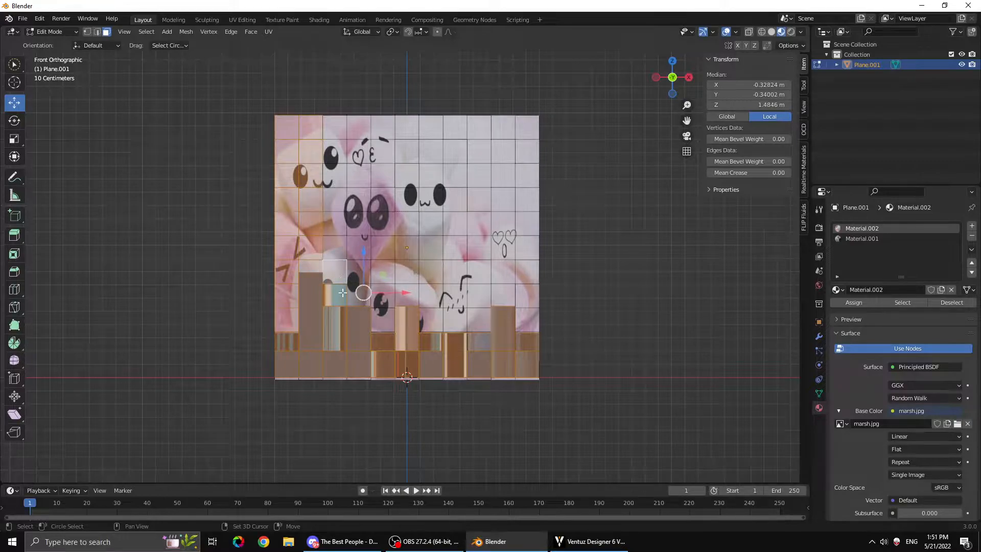
shift+click(350, 297)
shift+click(354, 274)
shift+click(354, 249)
shift+click(339, 241)
shift+click(333, 226)
shift+click(332, 198)
shift+click(334, 175)
shift+click(335, 151)
shift+click(335, 127)
shift+click(362, 128)
shift+click(383, 128)
shift+click(407, 128)
shift+click(359, 151)
shift+click(383, 152)
shift+click(407, 153)
shift+click(408, 177)
shift+click(379, 178)
shift+click(361, 178)
shift+click(360, 201)
shift+click(382, 203)
shift+click(380, 223)
shift+click(361, 227)
shift+click(379, 252)
shift+click(387, 277)
shift+click(386, 296)
shift+click(407, 296)
shift+click(383, 319)
shift+click(433, 310)
shift+click(430, 295)
shift+click(431, 271)
shift+click(407, 271)
shift+click(407, 247)
shift+click(431, 247)
shift+click(430, 224)
shift+click(406, 223)
shift+click(407, 199)
shift+click(430, 200)
shift+click(434, 176)
shift+click(432, 151)
shift+click(432, 128)
shift+click(454, 127)
shift+click(455, 151)
shift+click(455, 176)
shift+click(479, 176)
shift+click(479, 151)
shift+click(479, 128)
shift+click(503, 127)
shift+click(527, 128)
shift+click(526, 152)
shift+click(502, 153)
shift+click(525, 178)
shift+click(502, 181)
shift+click(503, 200)
shift+click(527, 199)
shift+click(527, 223)
shift+click(503, 223)
shift+click(479, 223)
shift+click(478, 202)
shift+click(461, 207)
shift+click(461, 230)
shift+click(462, 248)
shift+click(477, 255)
shift+click(503, 247)
shift+click(527, 247)
shift+click(527, 271)
shift+click(503, 272)
shift+click(480, 272)
shift+click(462, 272)
shift+click(458, 297)
shift+click(458, 314)
shift+click(478, 320)
shift+click(479, 296)
shift+click(511, 296)
shift+click(526, 295)
shift+click(527, 320)
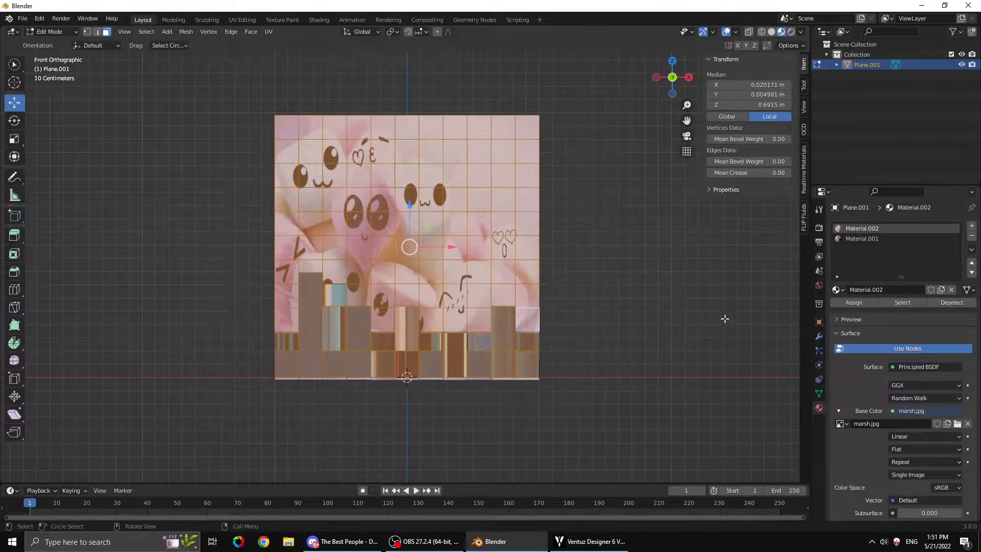
Assign Material.002 to the selected faces and unwrap them with Project from View
click(868, 303)
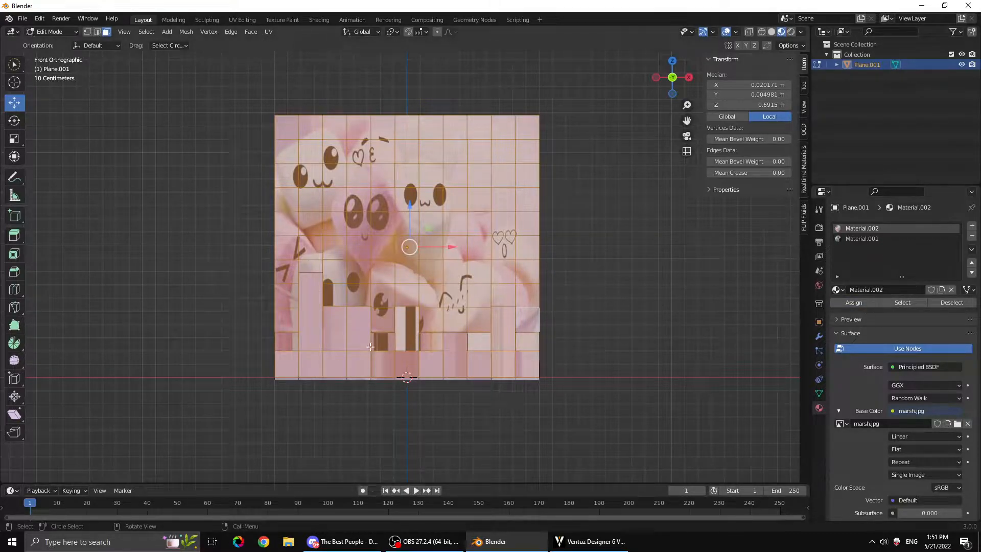
click(267, 31)
click(296, 131)
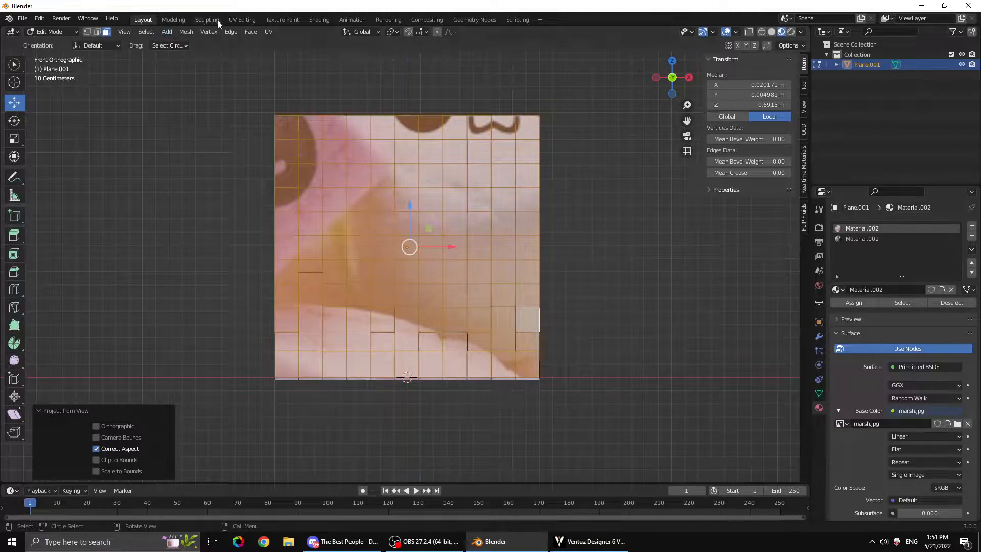
With the UV layout and the textured front view side by side, scale the projected UV grid up about three times over marsh.jpg
click(238, 19)
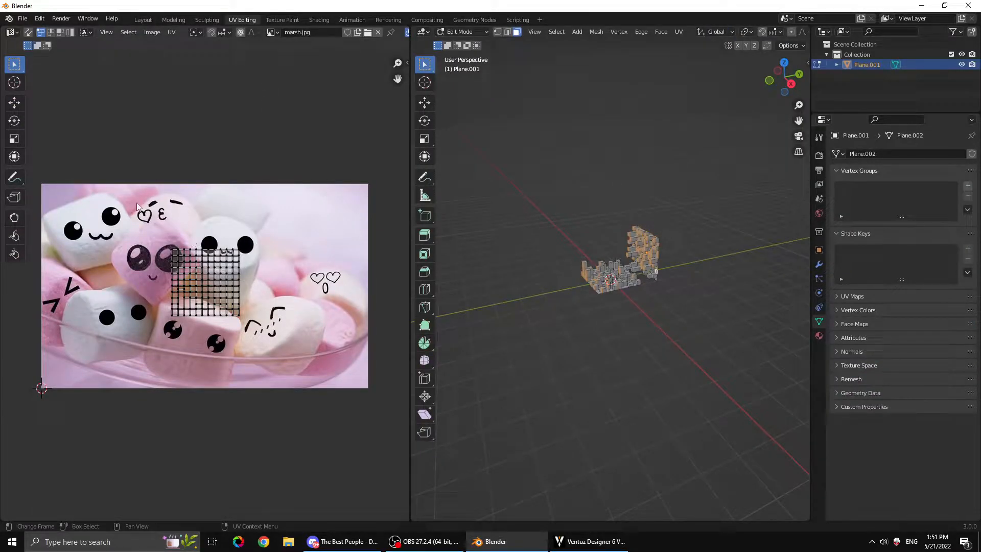
click(769, 81)
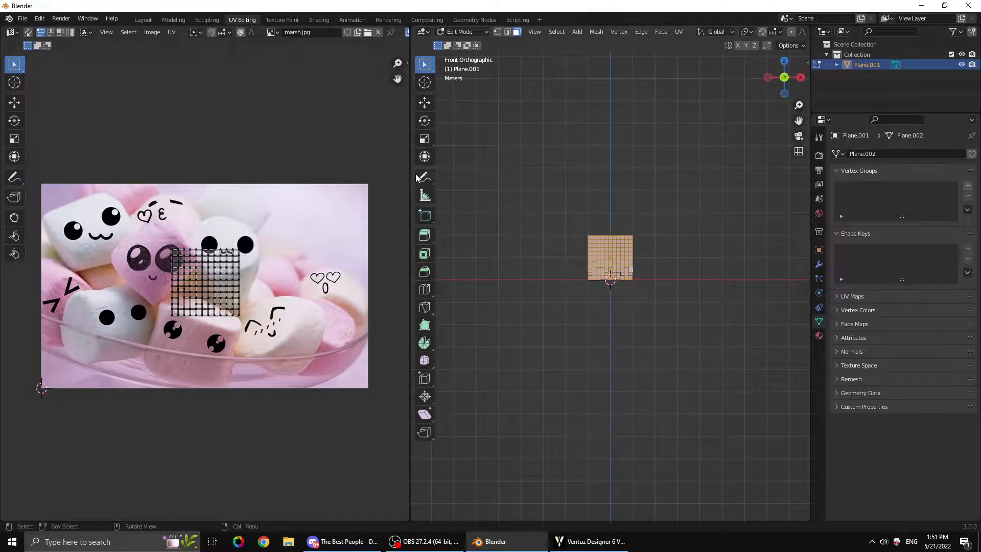
drag(410, 168, 298, 168)
drag(811, 32, 869, 32)
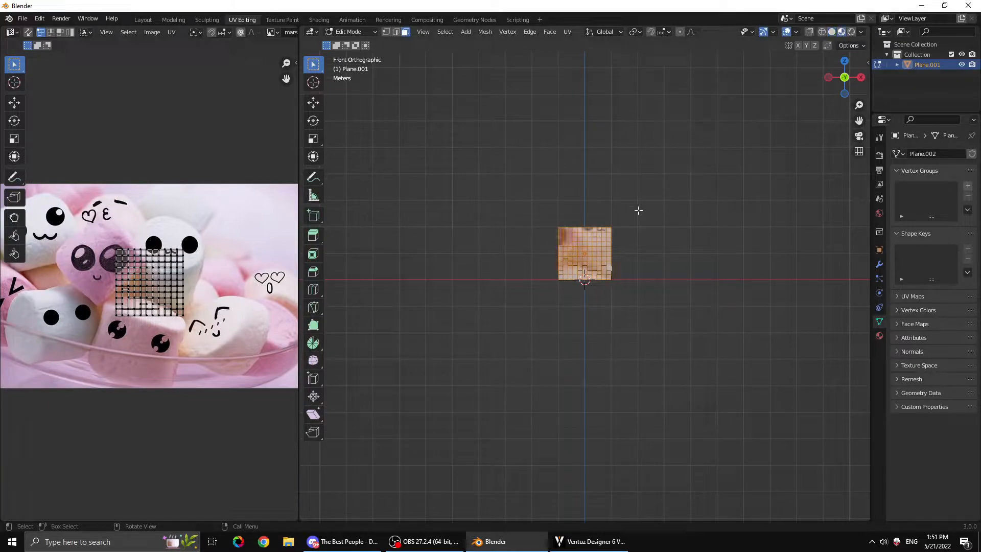
key(KP_Decimal)
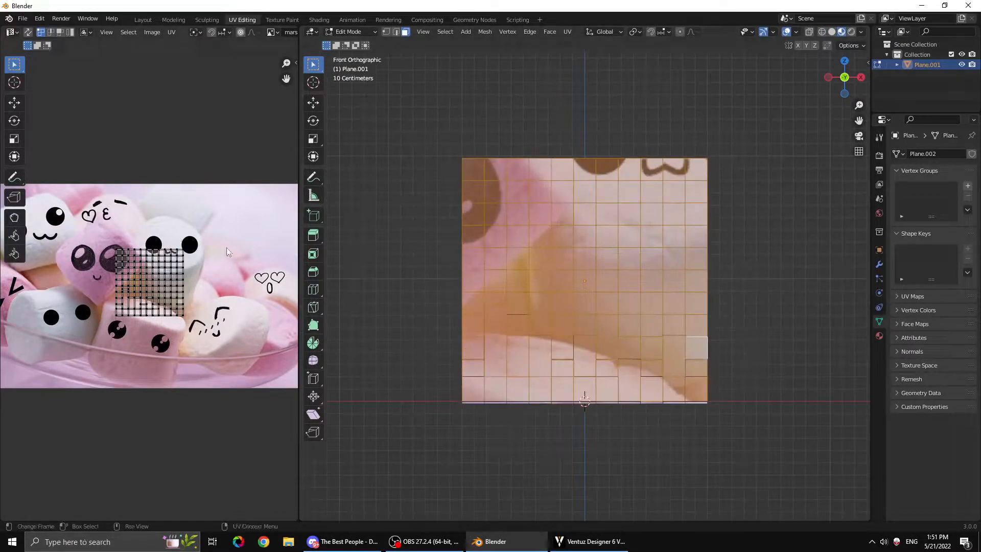
drag(97, 223, 208, 347)
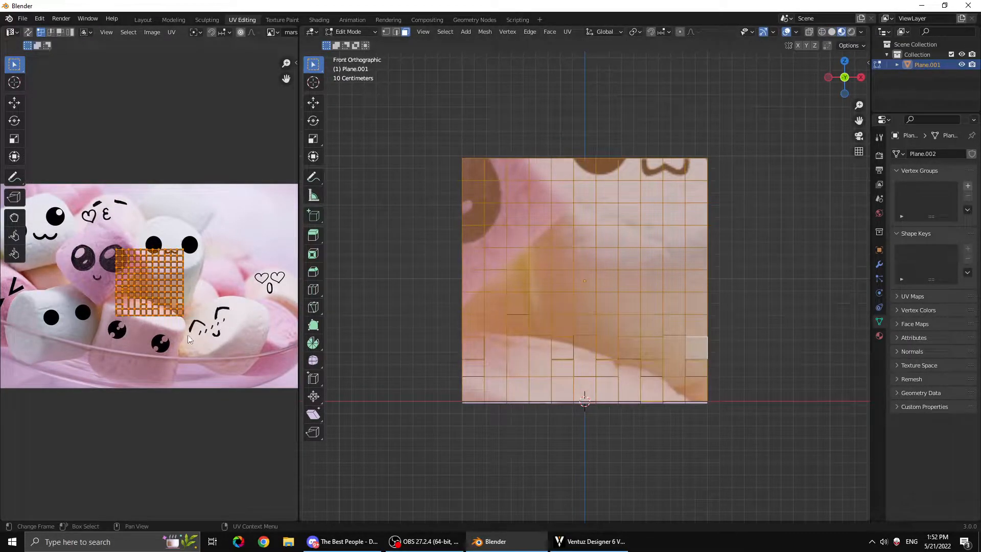
key(s)
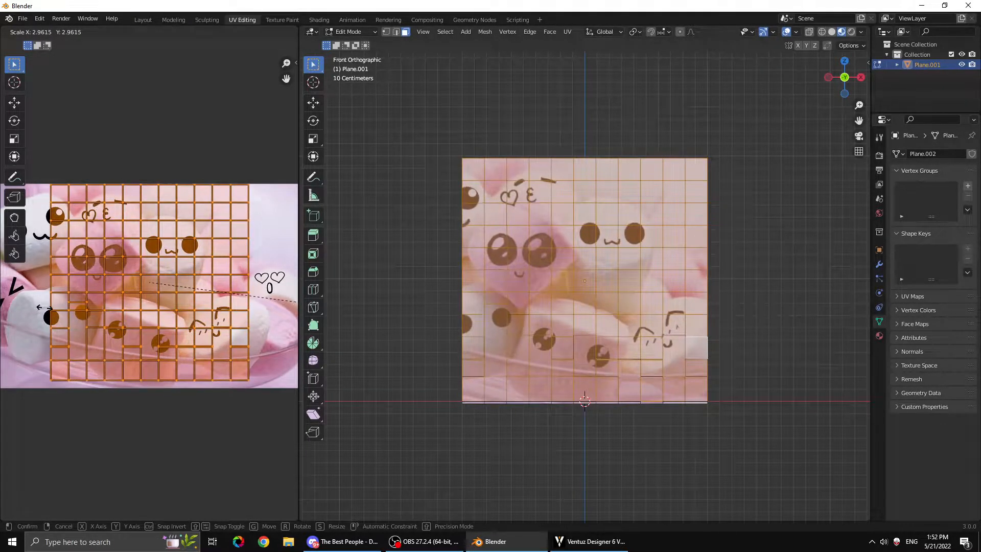
click(53, 309)
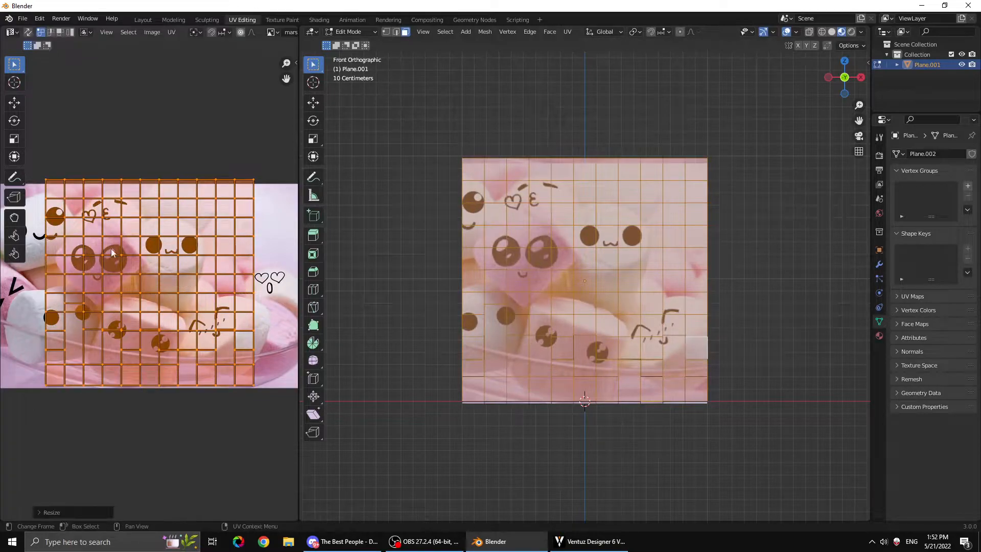
Fit the UV grid to the height of marsh.jpg and stretch it along X to the image's full width
scroll(115, 246, down, 2)
click(14, 103)
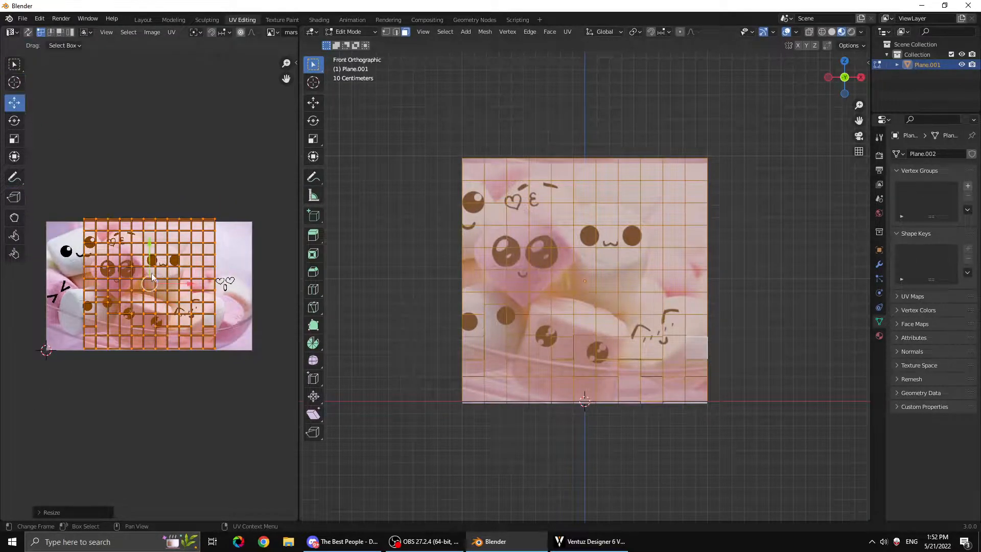
drag(150, 247, 149, 249)
key(s)
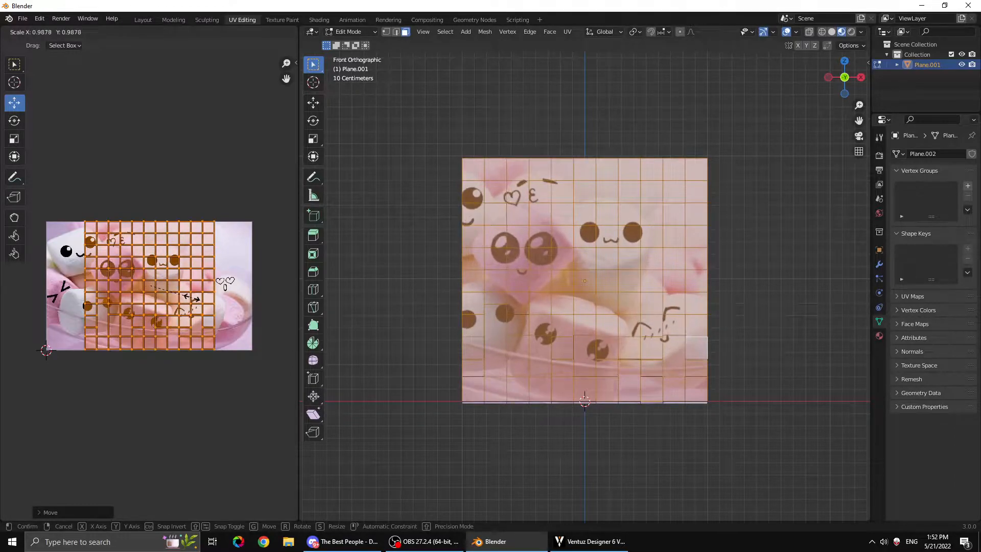
click(193, 299)
click(15, 139)
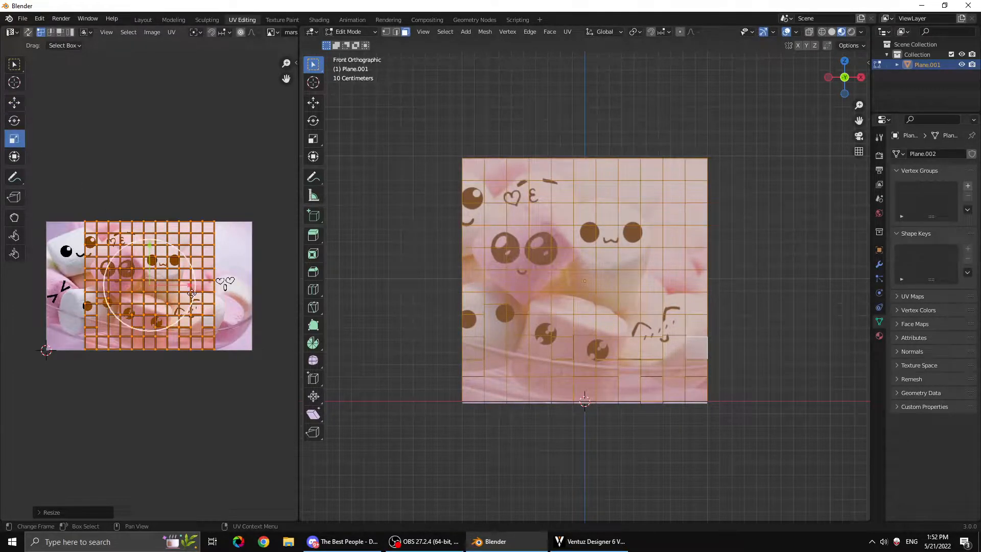
drag(190, 285, 218, 293)
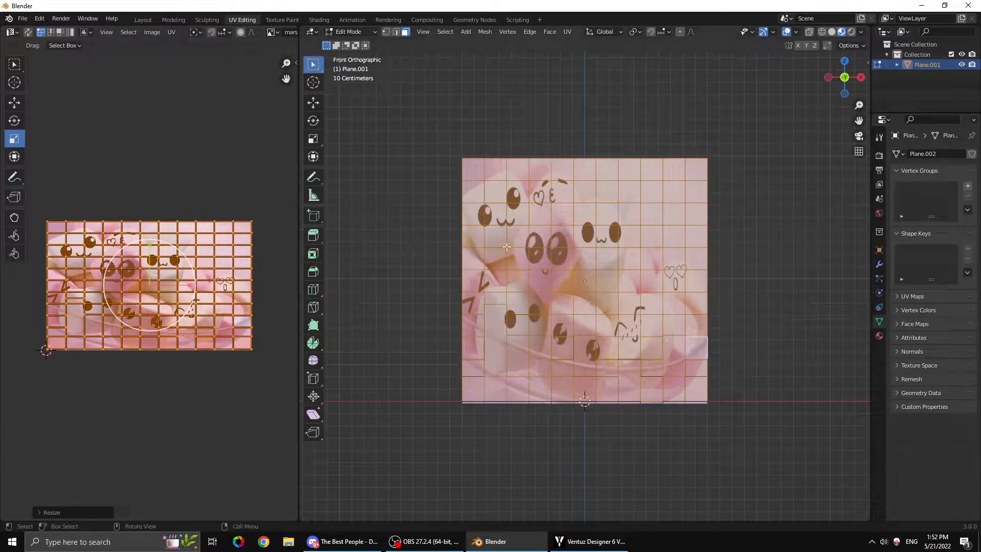
Return to Object Mode in the Layout workspace and inspect both pictures on the joined mesh from above and from the front
key(Tab)
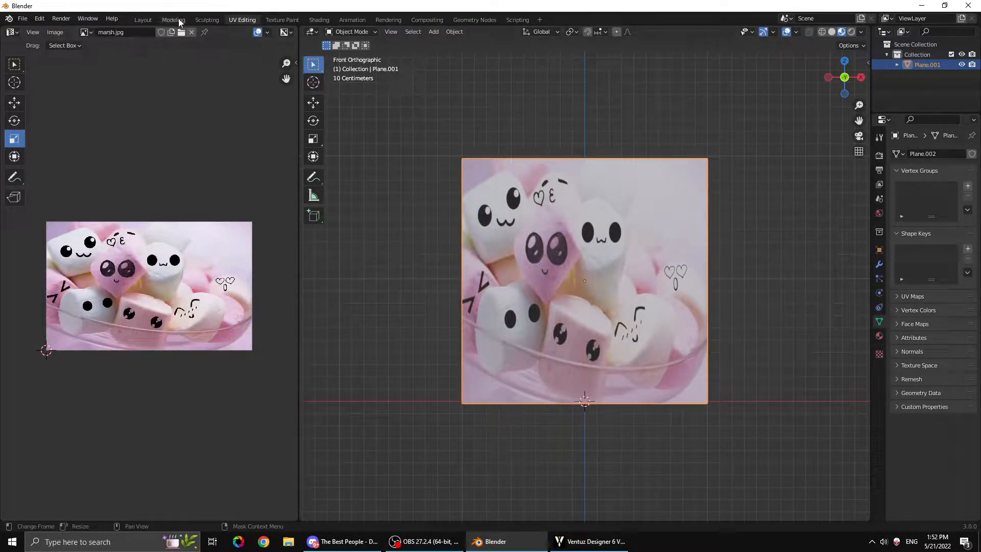
click(143, 20)
middle_drag(589, 285, 448, 344)
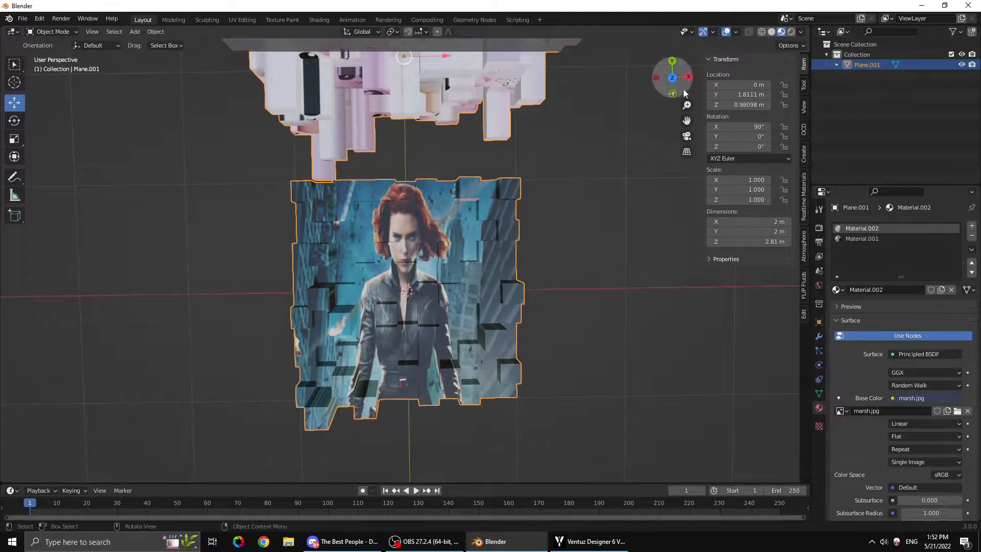
click(671, 78)
scroll(450, 326, up, 4)
middle_drag(458, 360, 401, 278)
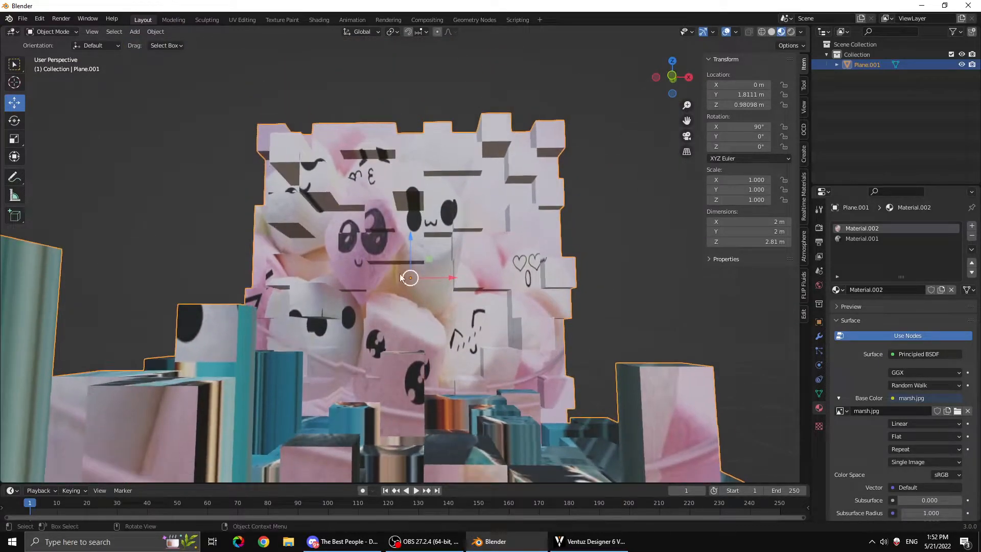
scroll(393, 286, down, 5)
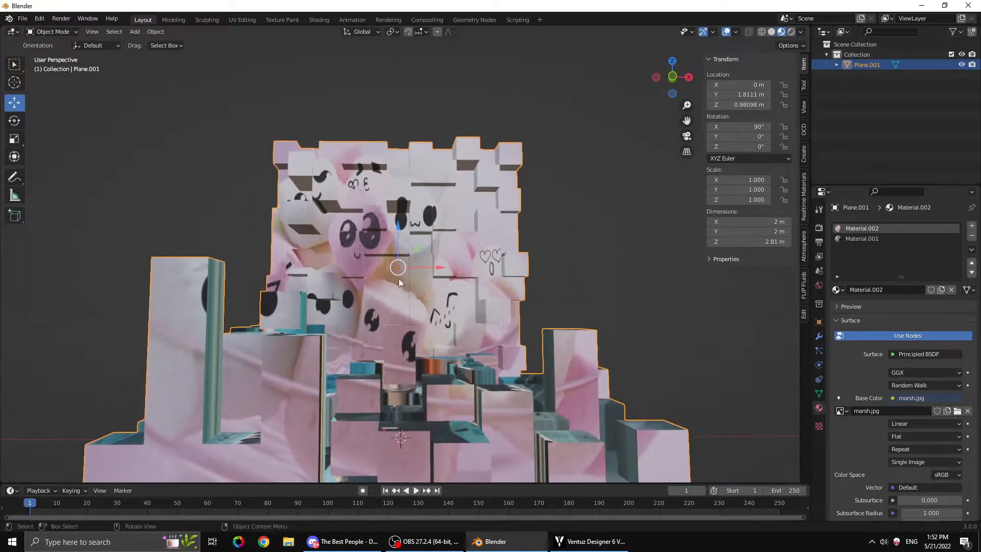
middle_drag(415, 303, 421, 364)
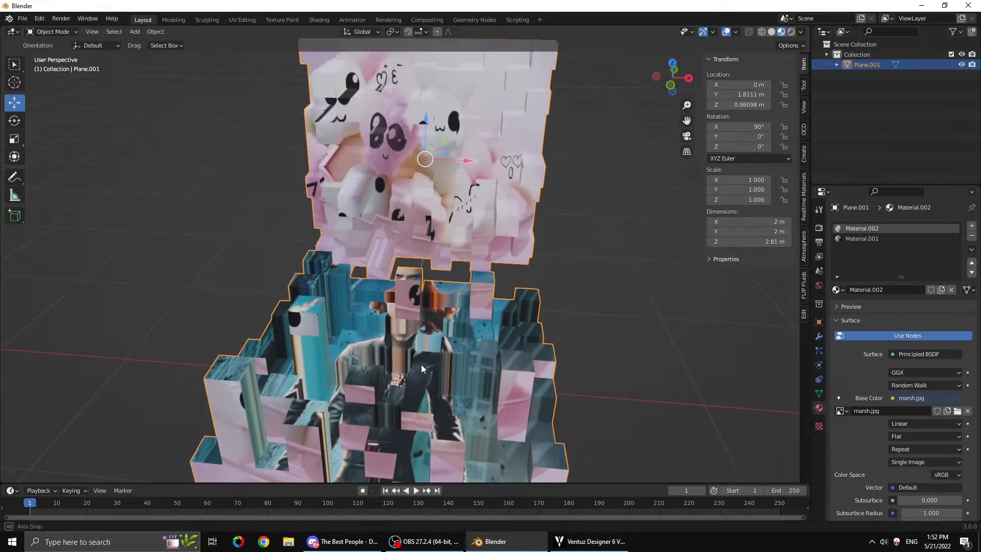
middle_drag(446, 276, 443, 225)
click(593, 383)
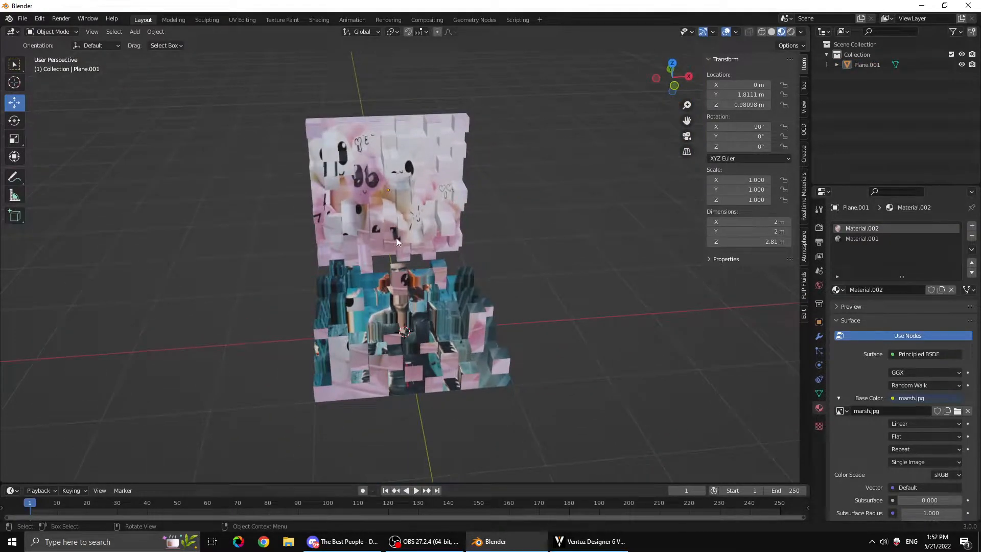
Examine how the two textures are distributed over the block columns from the side and up close
middle_drag(432, 302, 384, 269)
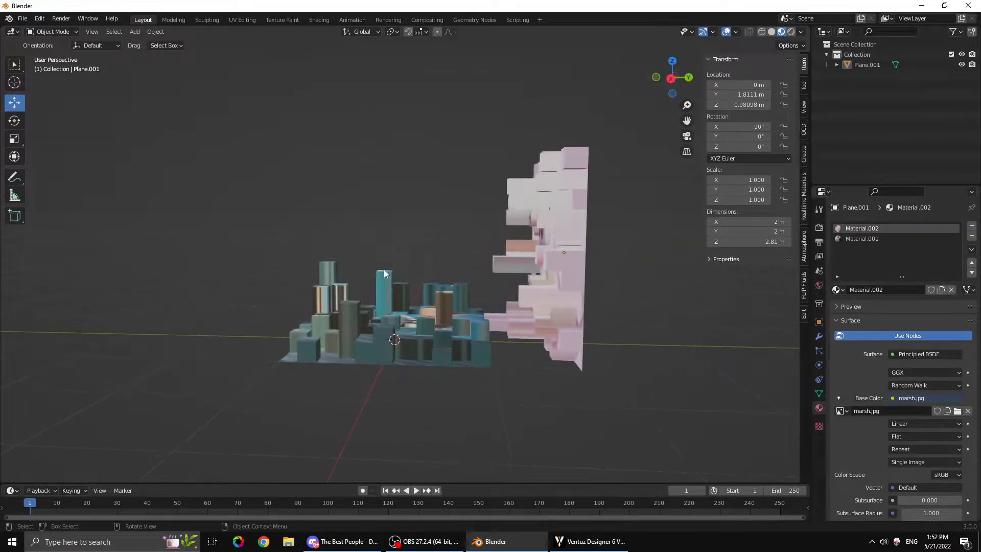
scroll(375, 327, up, 5)
middle_drag(375, 323, 437, 349)
scroll(431, 351, up, 3)
scroll(431, 360, down, 2)
scroll(435, 354, up, 2)
scroll(435, 374, down, 4)
middle_drag(434, 380, 483, 357)
scroll(332, 382, up, 4)
scroll(469, 356, down, 5)
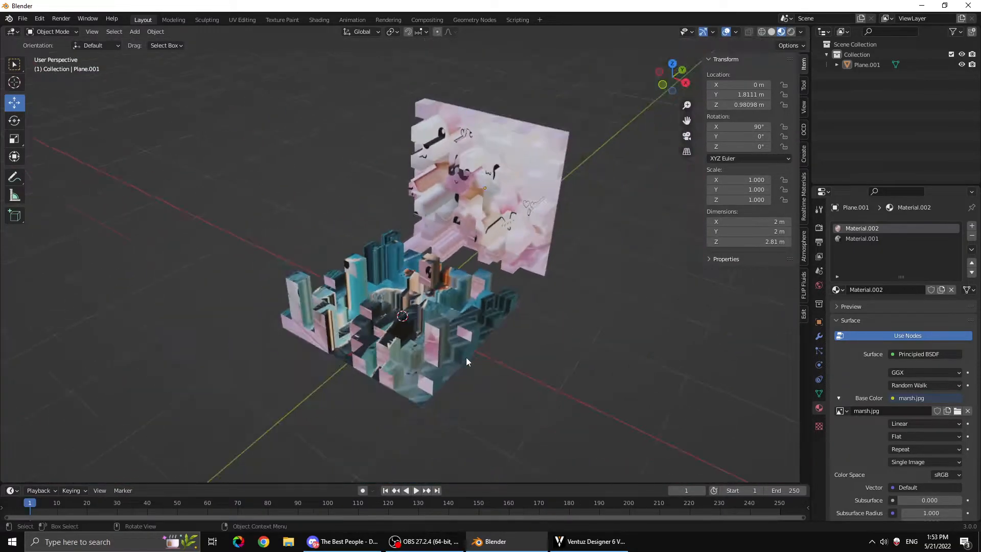
Separate all linked faces of the upright block wall into an object of their own and return to Object Mode
shift+middle_drag(374, 281, 403, 195)
scroll(429, 334, up, 3)
click(403, 194)
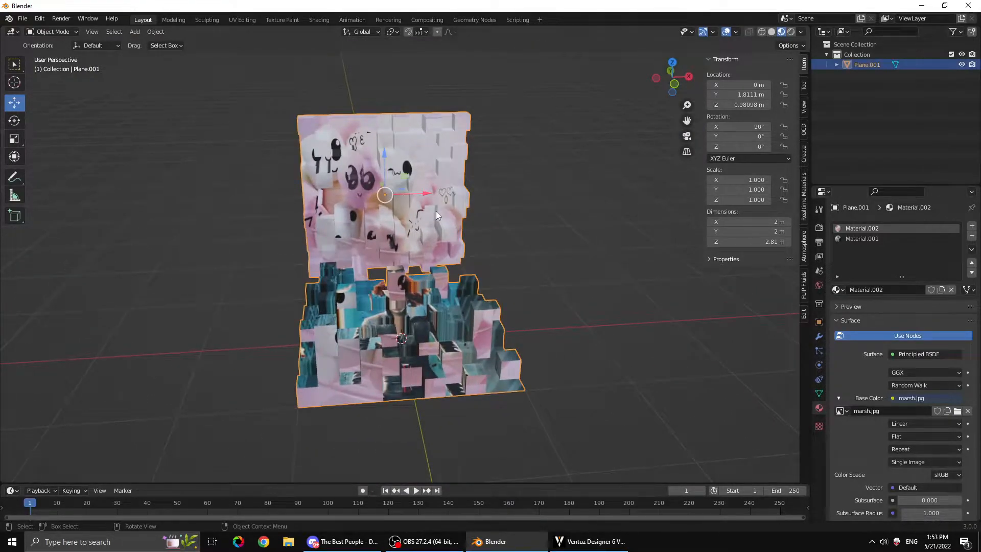
key(Tab)
middle_drag(486, 241, 440, 242)
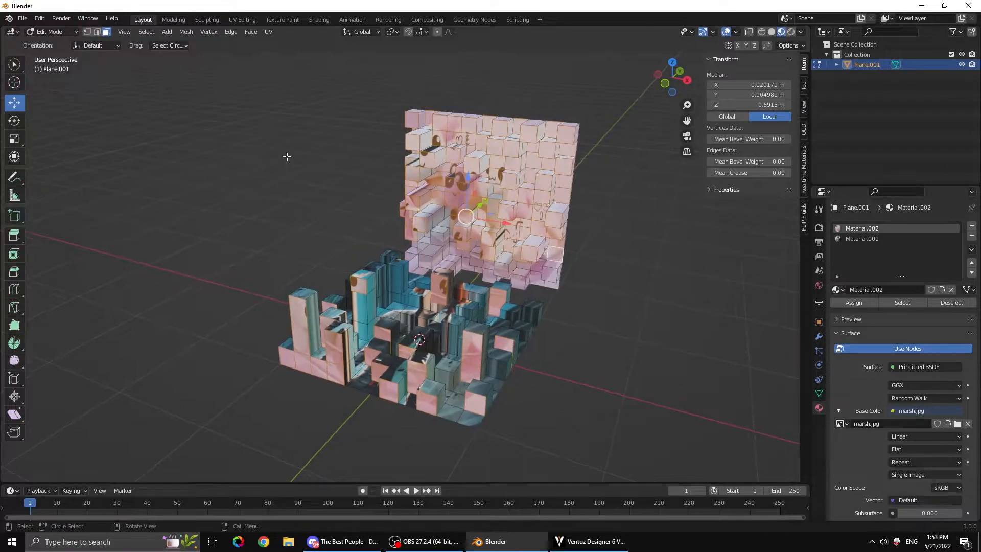
click(176, 118)
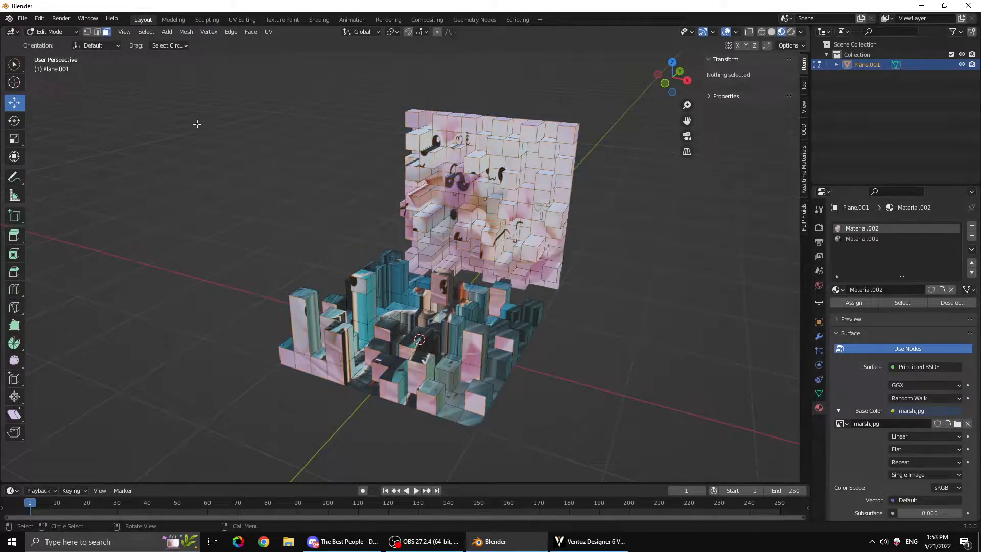
click(493, 195)
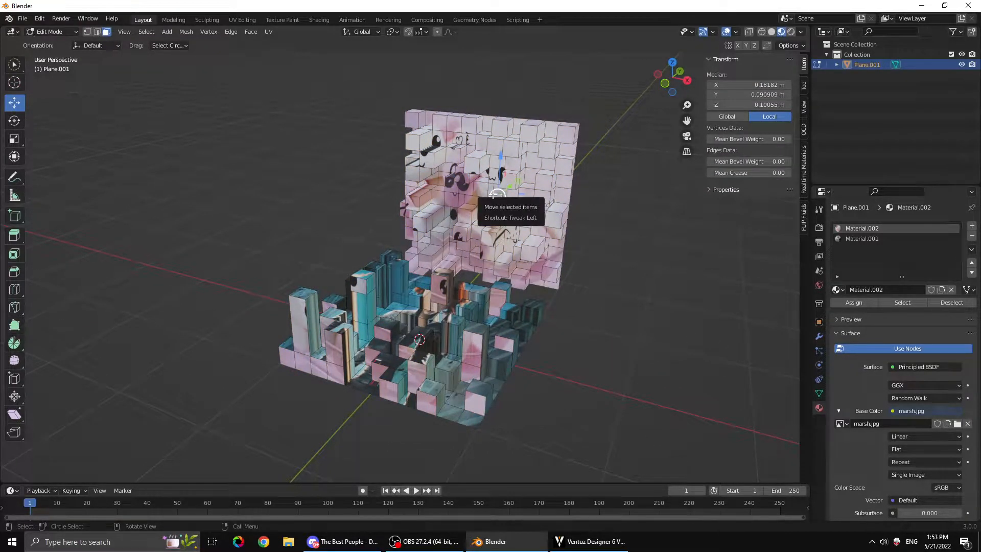
key(l)
right_click(343, 212)
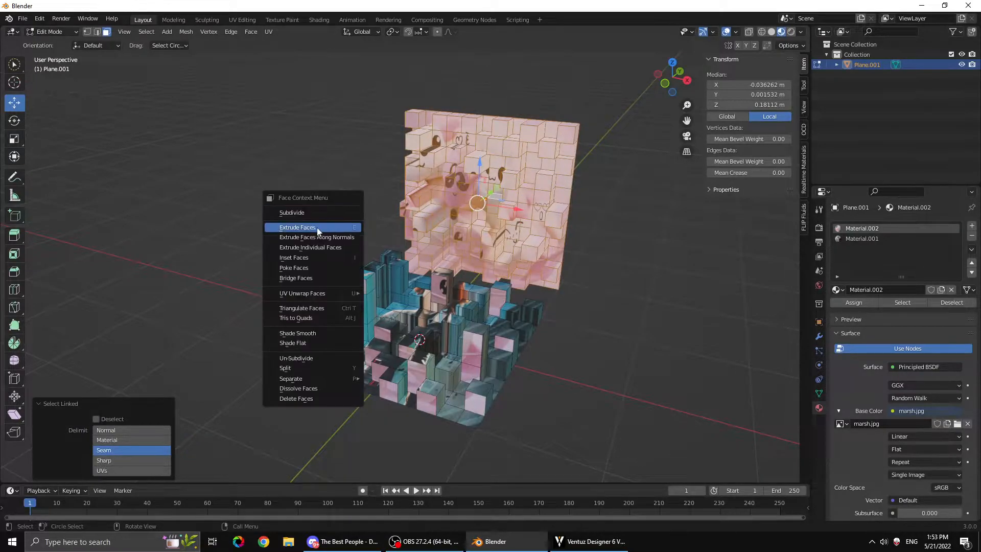
click(305, 369)
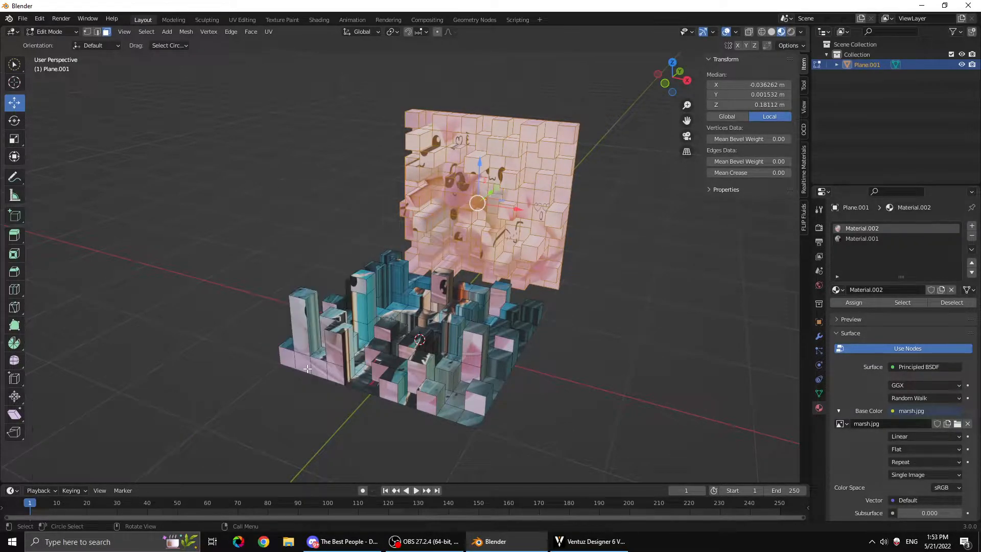
key(Tab)
click(532, 243)
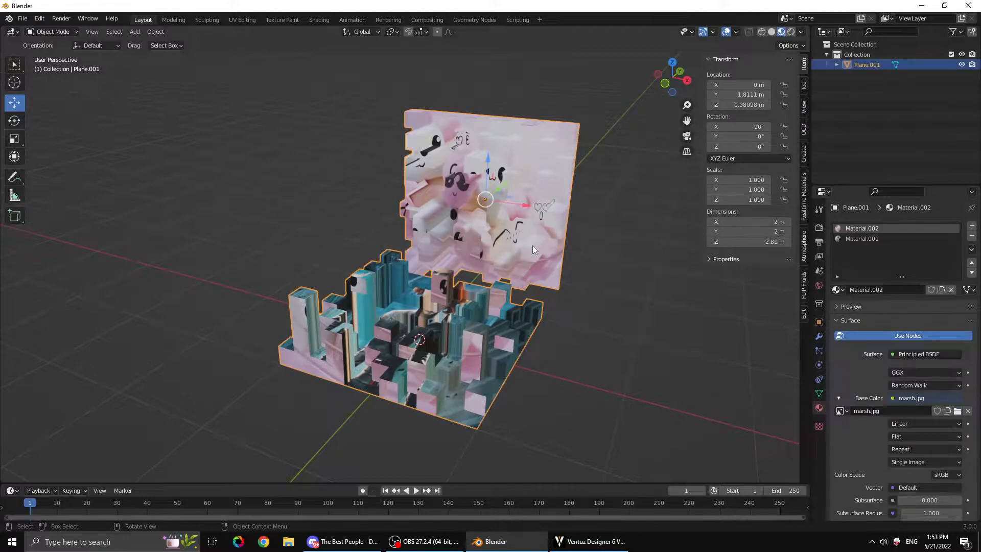
key(Tab)
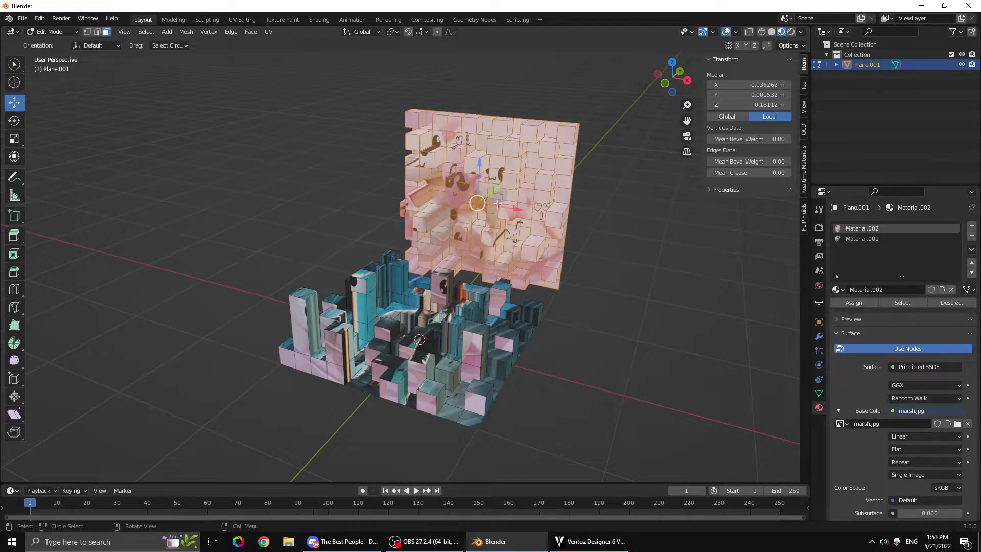
right_click(459, 203)
mouse_move(461, 214)
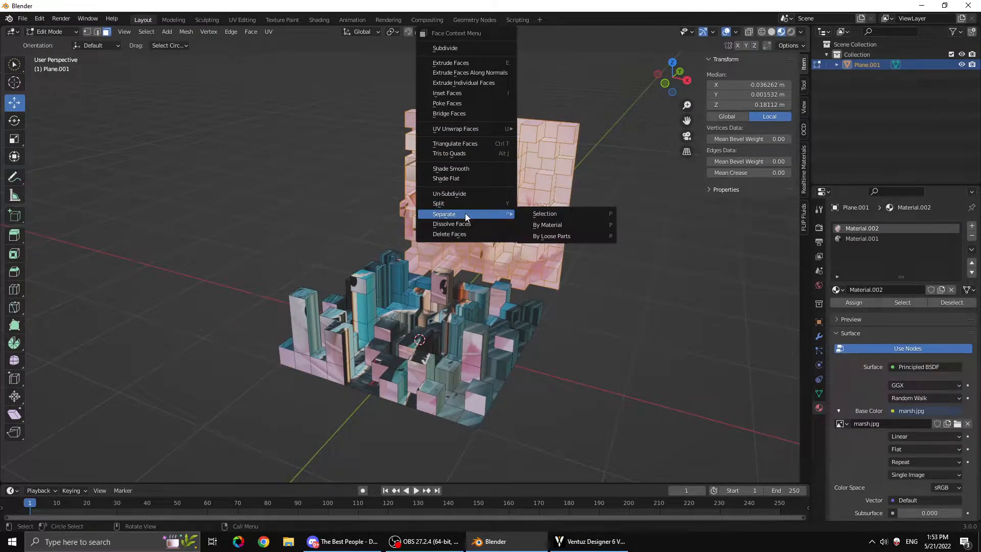
click(536, 214)
key(Tab)
click(509, 277)
middle_drag(509, 276, 556, 266)
click(385, 332)
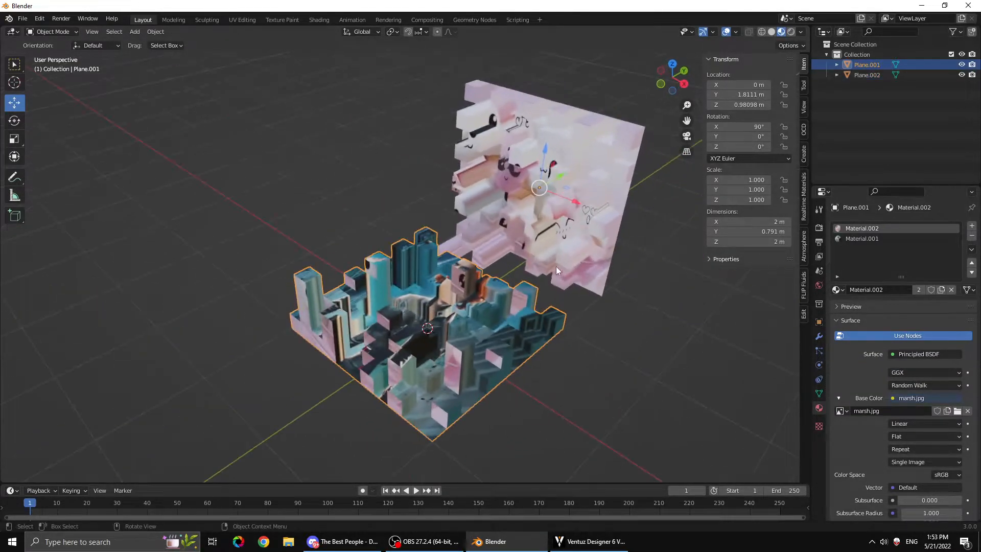
Duplicate the upright wall in place and move the copy about 1.51 m along negative Y in the top view
click(466, 289)
middle_drag(466, 289, 407, 211)
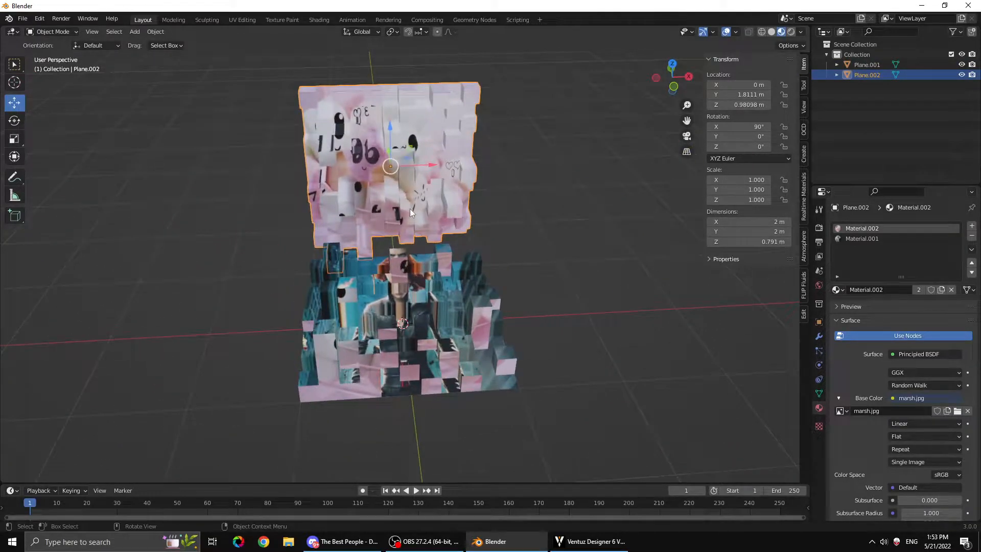
key(shift+d)
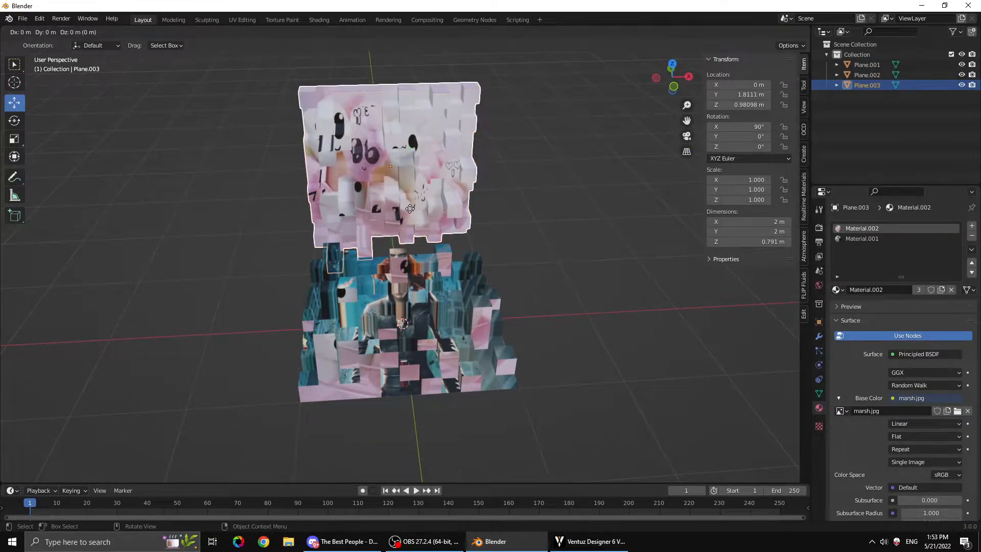
right_click(430, 206)
click(673, 65)
scroll(406, 262, down, 4)
drag(404, 108, 229, 208)
Rotate the wall copy about 89.5° around Z and align it with the ground field's negative-X edge, at about X -1.01 m
click(15, 121)
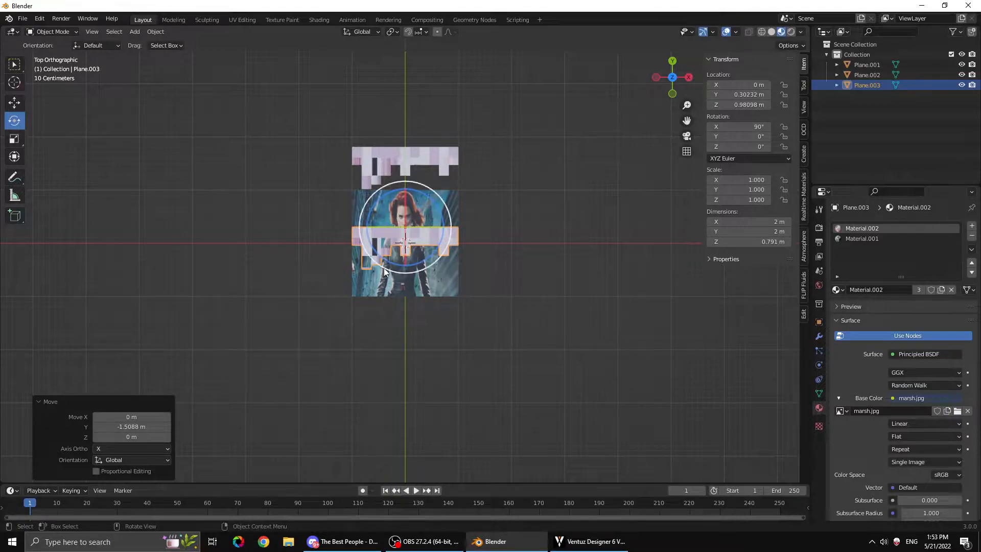
drag(431, 255, 479, 157)
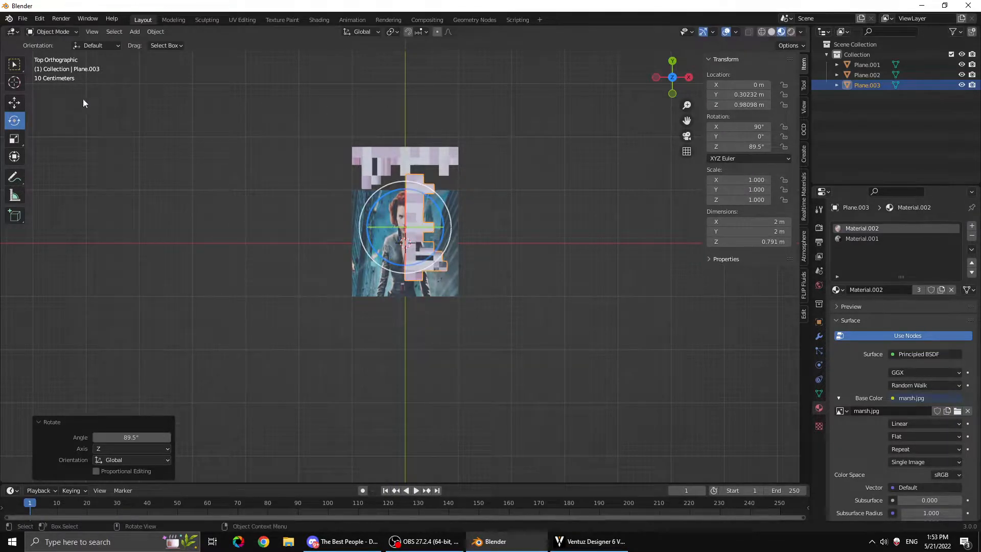
click(14, 103)
drag(435, 230, 344, 215)
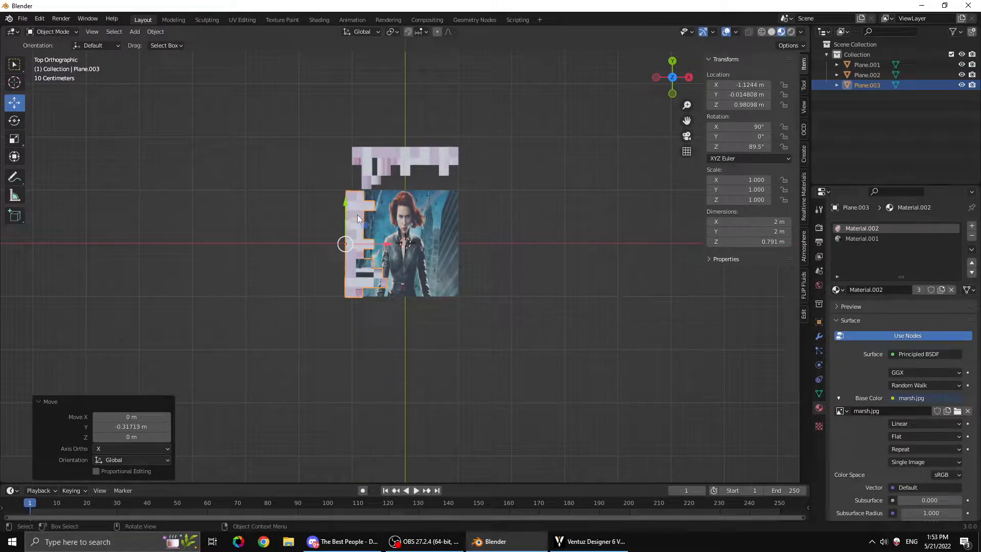
drag(387, 246, 393, 245)
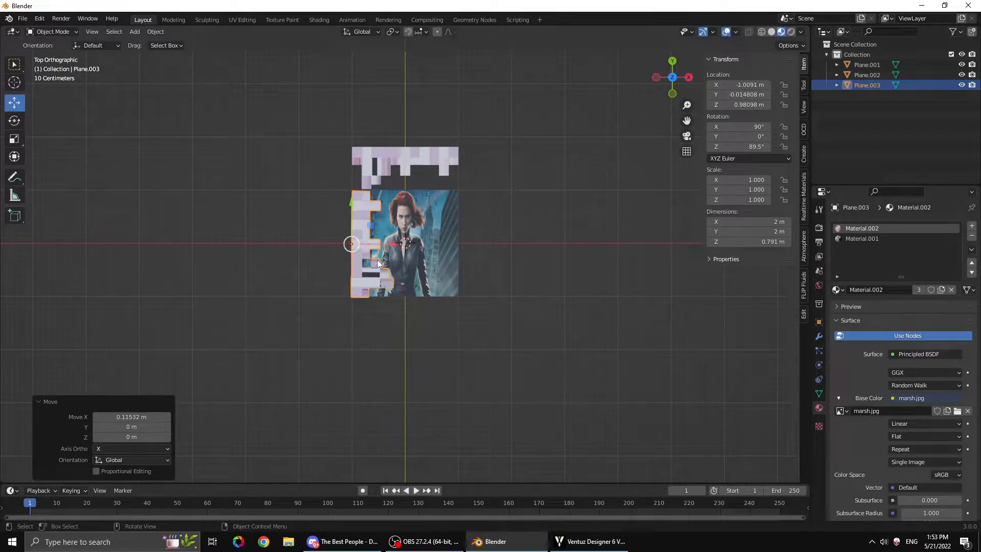
Move the rotated wall copy about 0.81 m along negative X, clear of the ground block field
scroll(392, 309, up, 4)
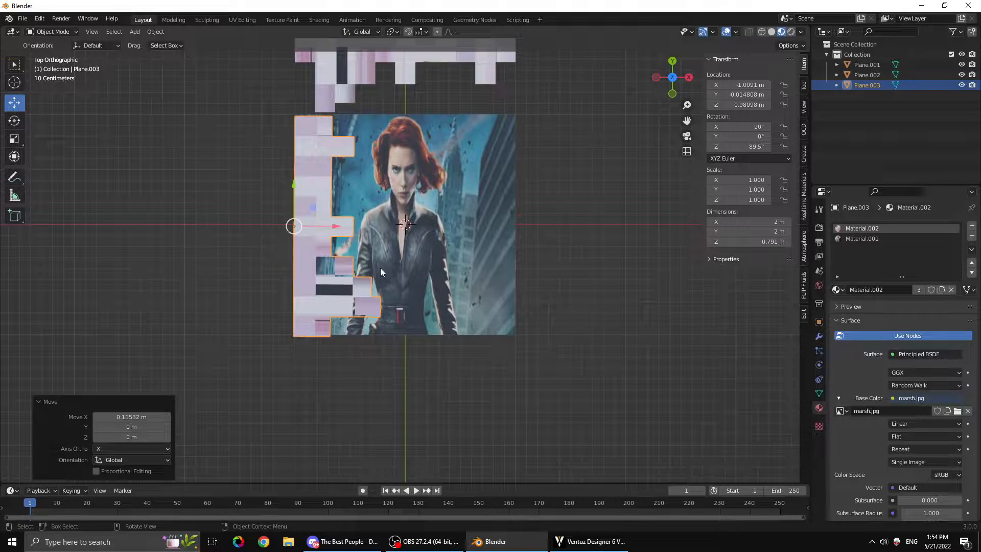
mouse_move(329, 227)
middle_down()
mouse_move(379, 304)
mouse_move(323, 266)
mouse_move(349, 243)
mouse_move(379, 311)
mouse_move(332, 227)
middle_up()
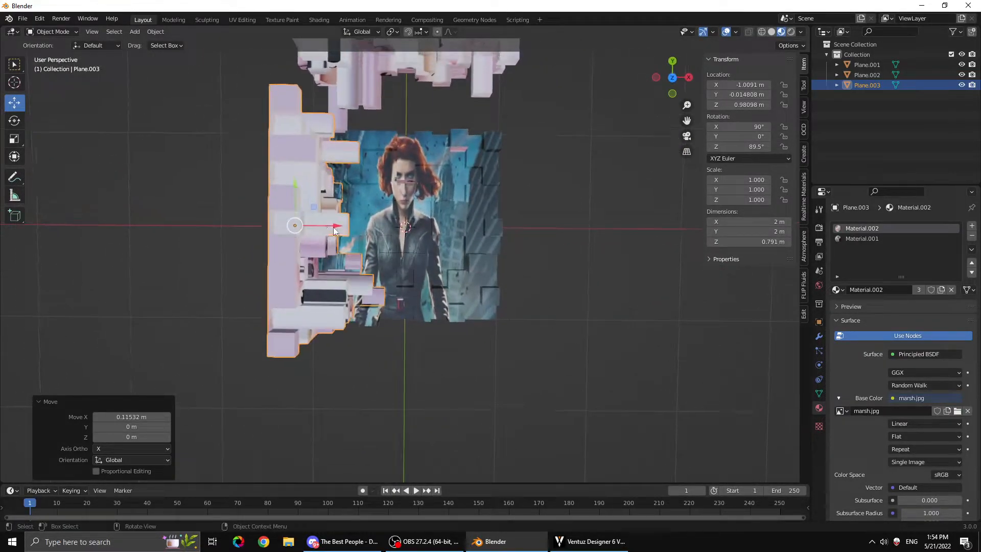
key(g)
key(x)
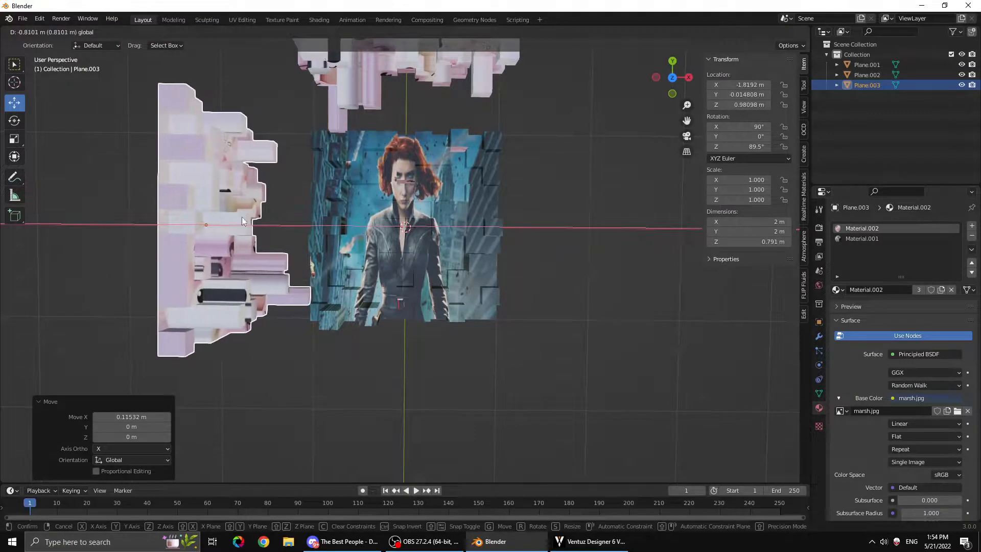
click(222, 225)
middle_drag(222, 225, 382, 286)
scroll(400, 280, up, 5)
shift+middle_drag(430, 217, 389, 382)
scroll(418, 351, up, 2)
scroll(418, 351, down, 3)
middle_drag(408, 337, 259, 278)
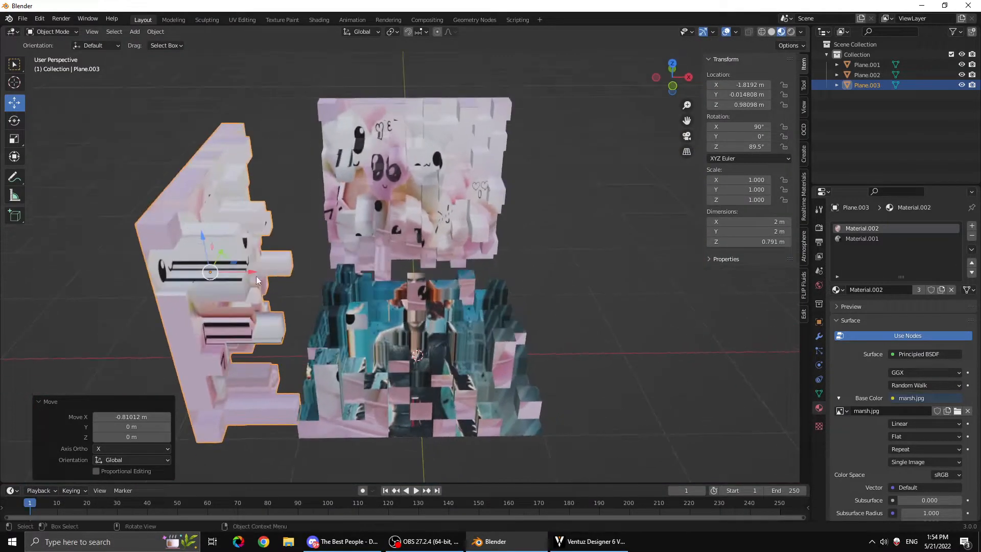
Shift the wall copy about 0.70 m back along X toward the ground field and raise it about 0.16 m
key(g)
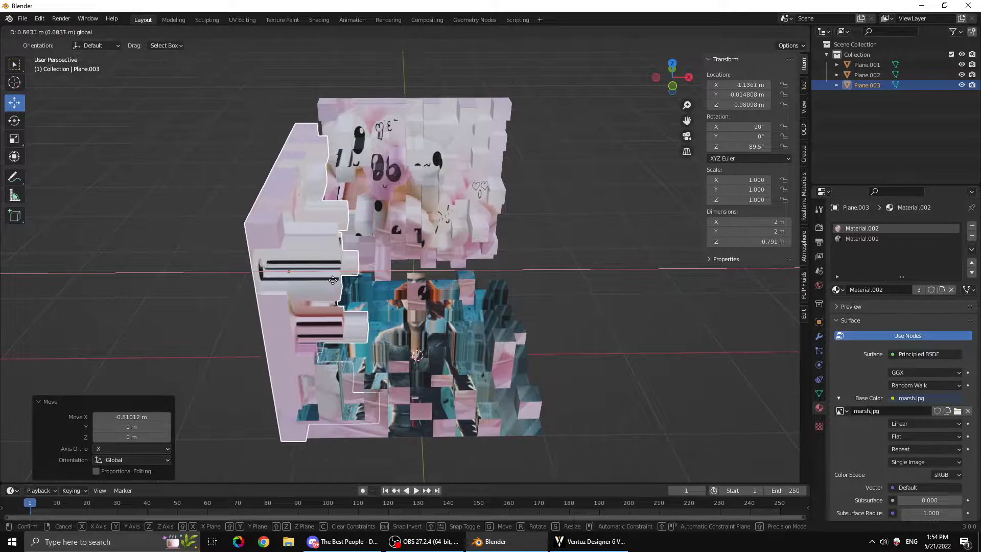
click(335, 280)
key(g)
key(z)
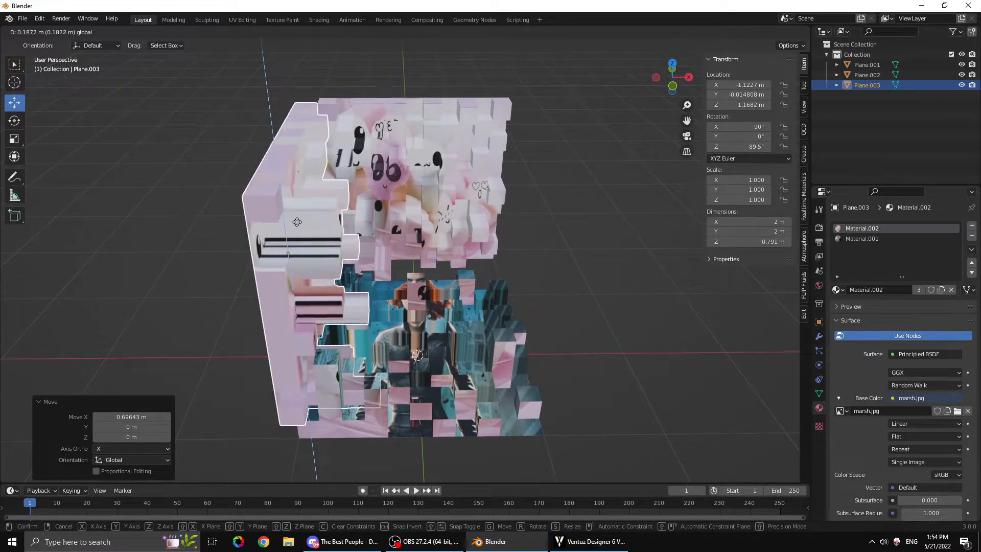
click(297, 225)
middle_drag(314, 229, 350, 233)
scroll(339, 312, up, 4)
middle_drag(339, 311, 361, 296)
scroll(361, 296, down, 2)
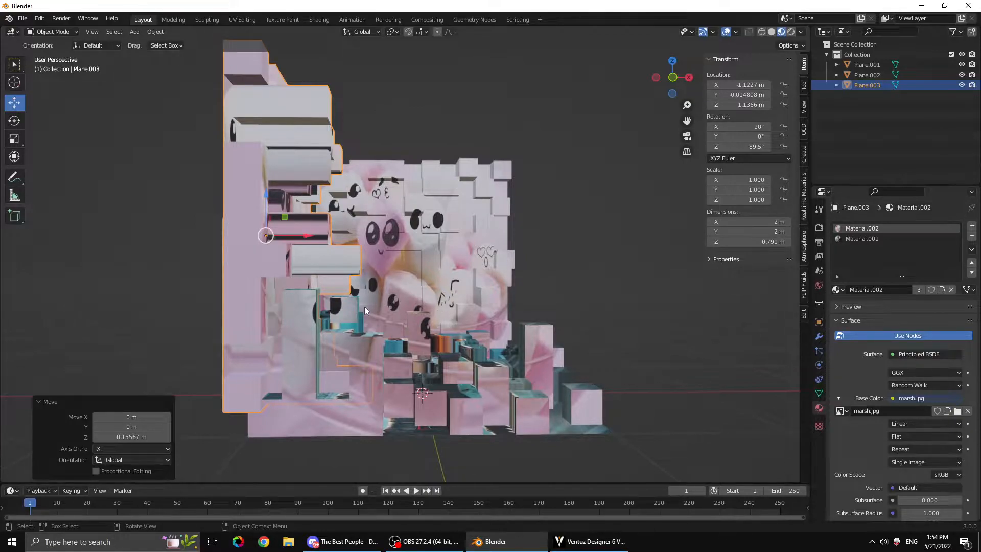
Move the wall copy outward along X to about -1.81 m, view it facing the ground blocks, and select it
middle_drag(414, 347, 307, 275)
drag(312, 240, 236, 225)
click(331, 289)
middle_drag(331, 289, 465, 254)
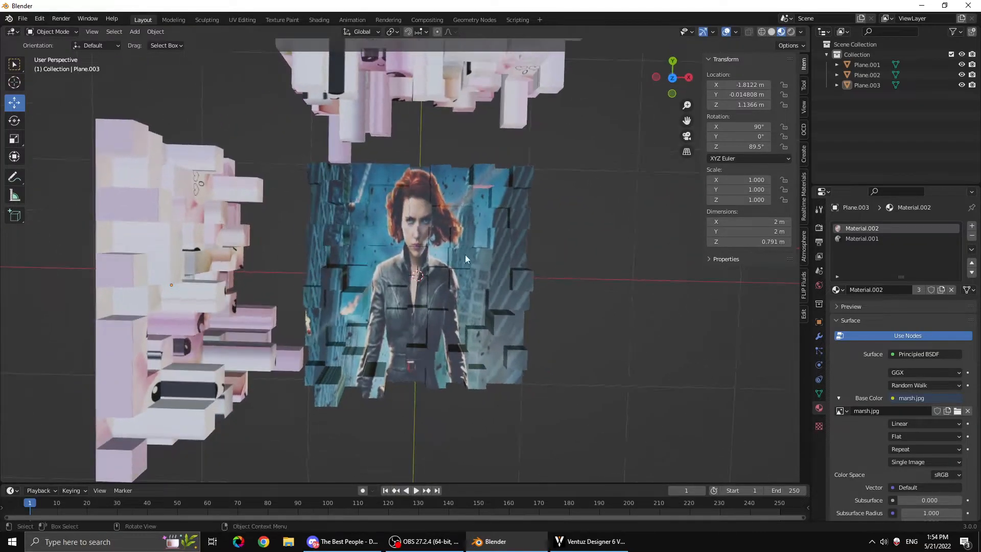
middle_drag(407, 266, 443, 252)
click(445, 250)
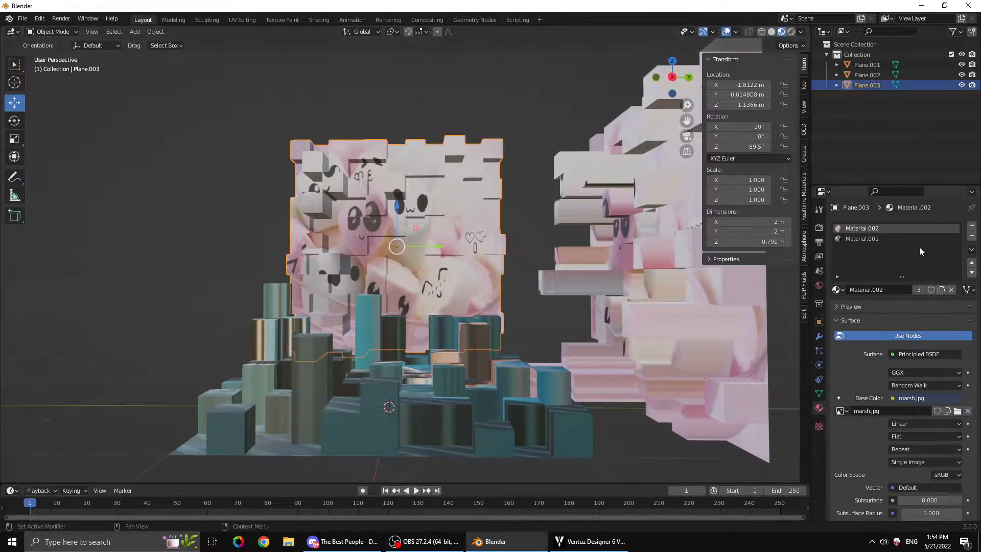
click(972, 237)
click(972, 237)
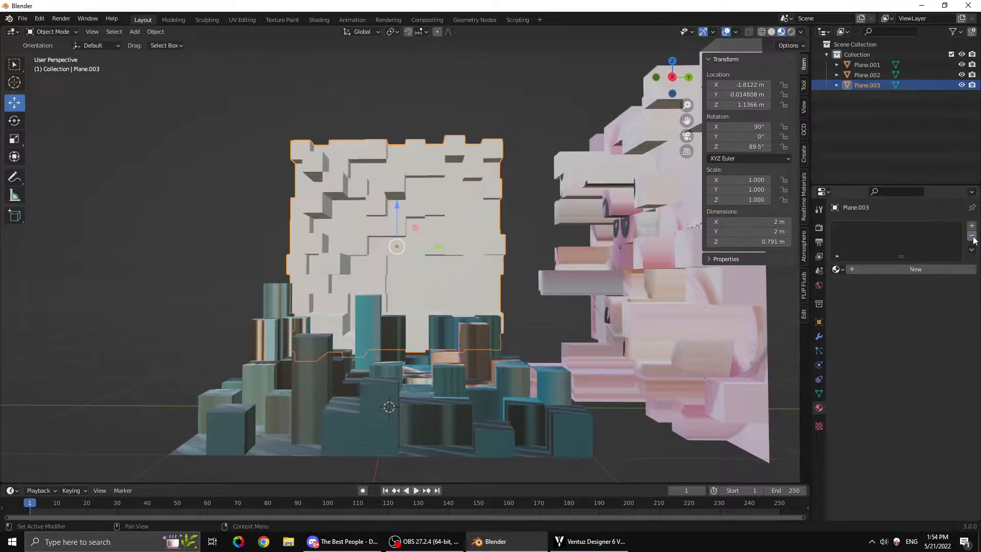
click(917, 269)
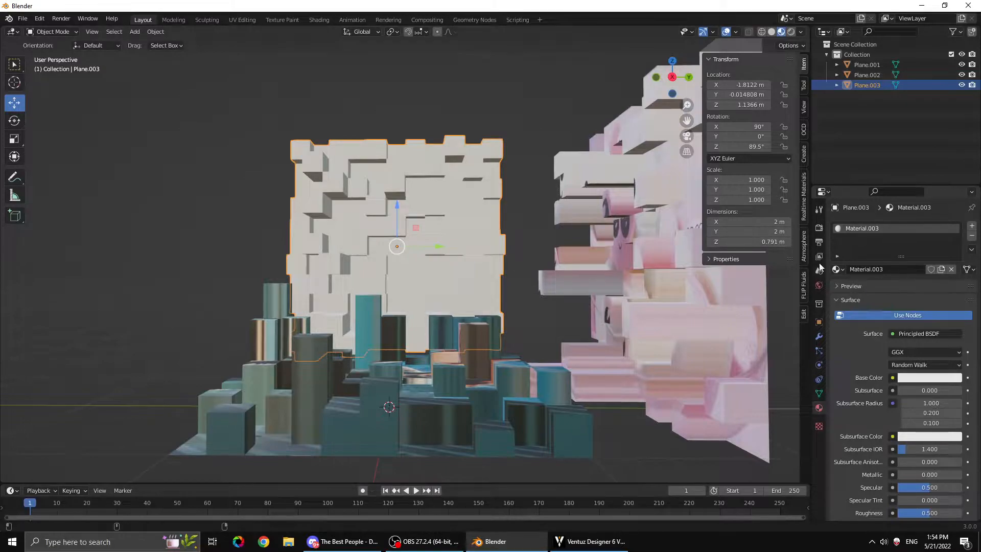
key(ctrl+z)
key(ctrl+z)
key(ctrl+z)
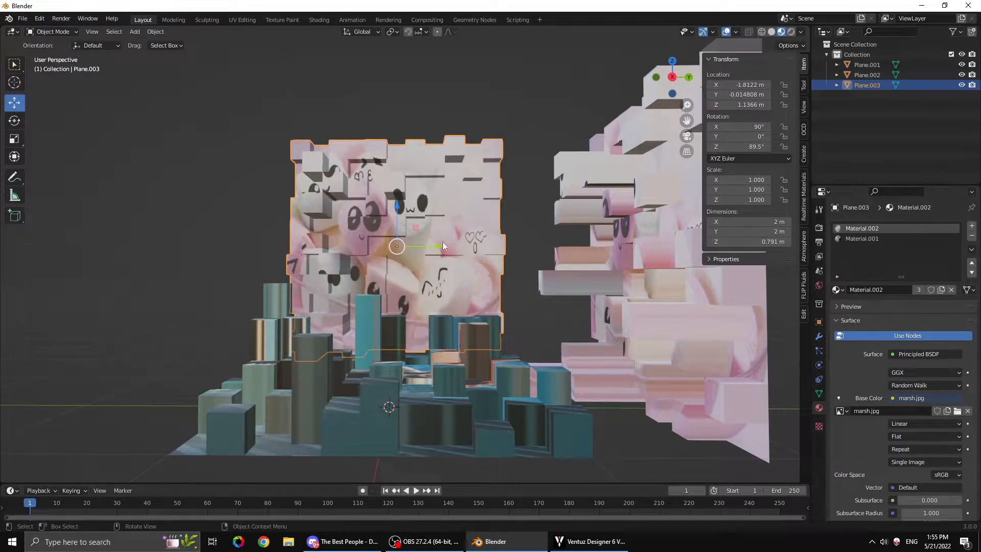
Add a third material slot with a new material to the wall copy and set its Base Color to Image Texture
click(972, 226)
click(875, 290)
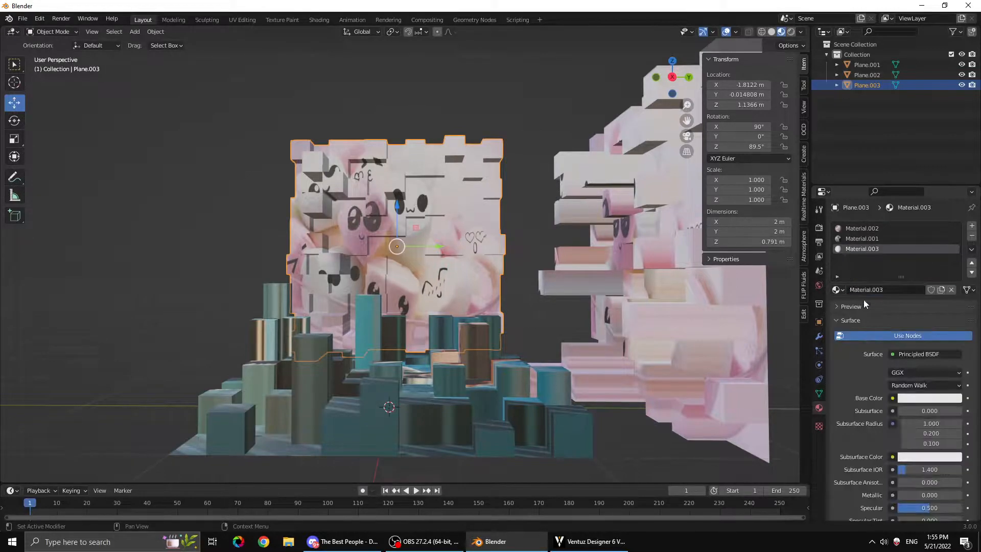
click(892, 398)
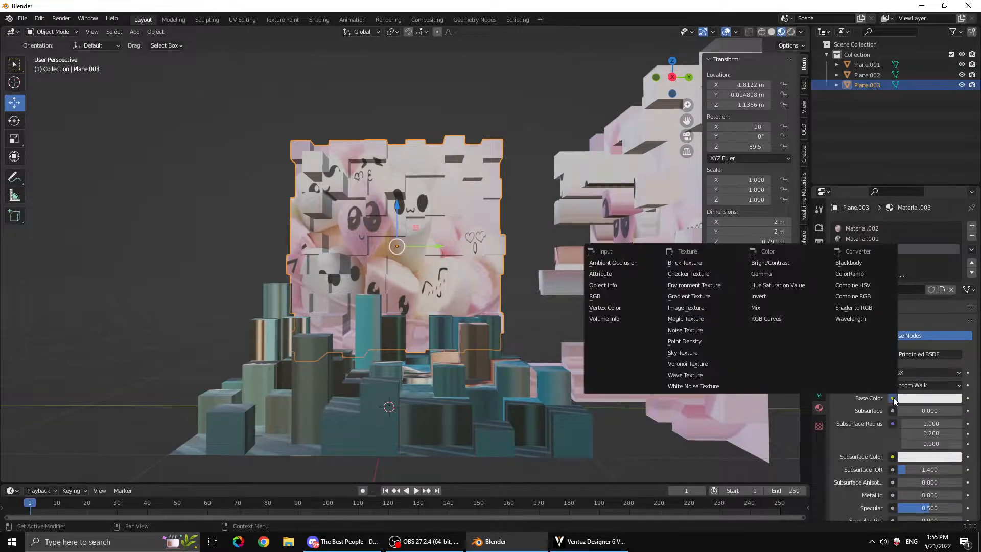
click(689, 309)
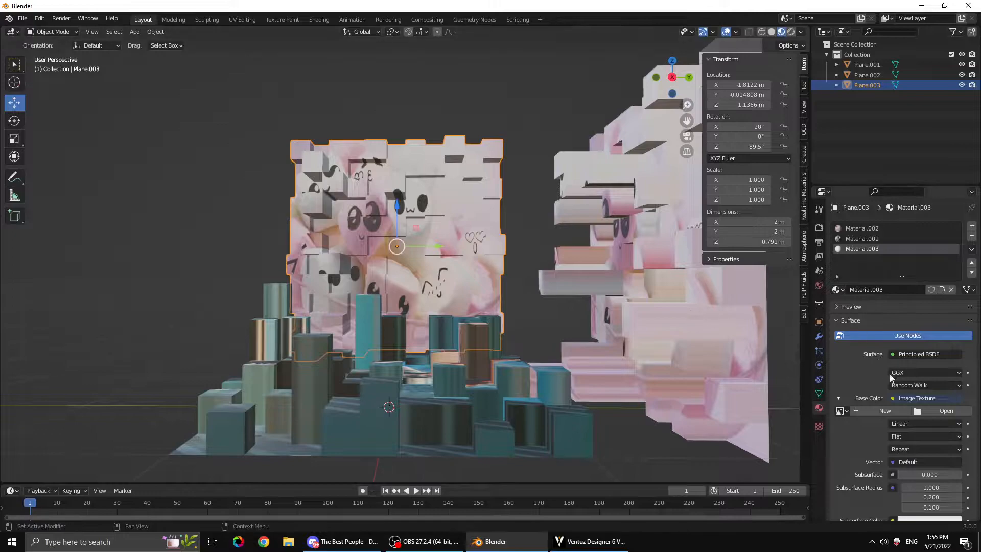
Load the illustrated portrait of a woman from the Desktop folder as the new material's image texture
click(929, 410)
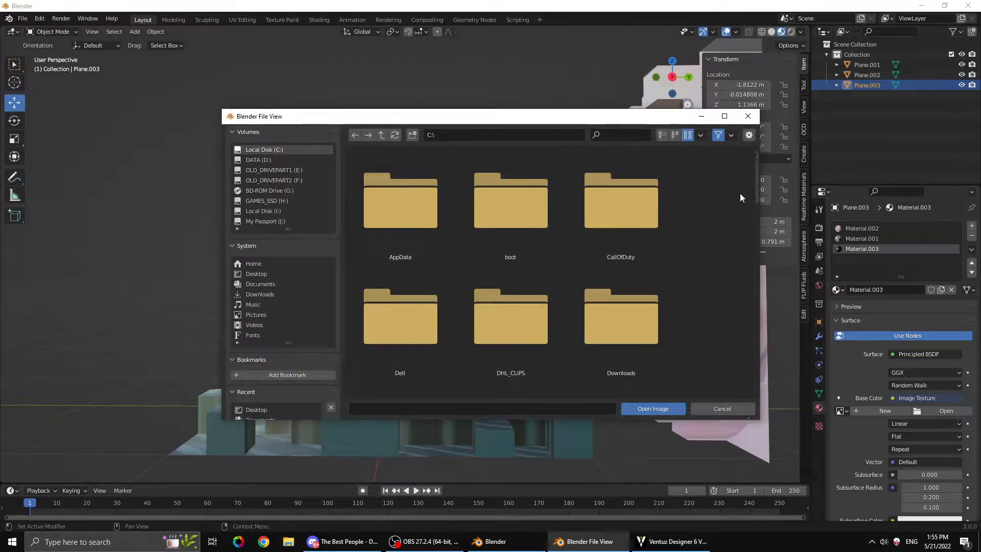
drag(760, 181, 755, 375)
click(247, 275)
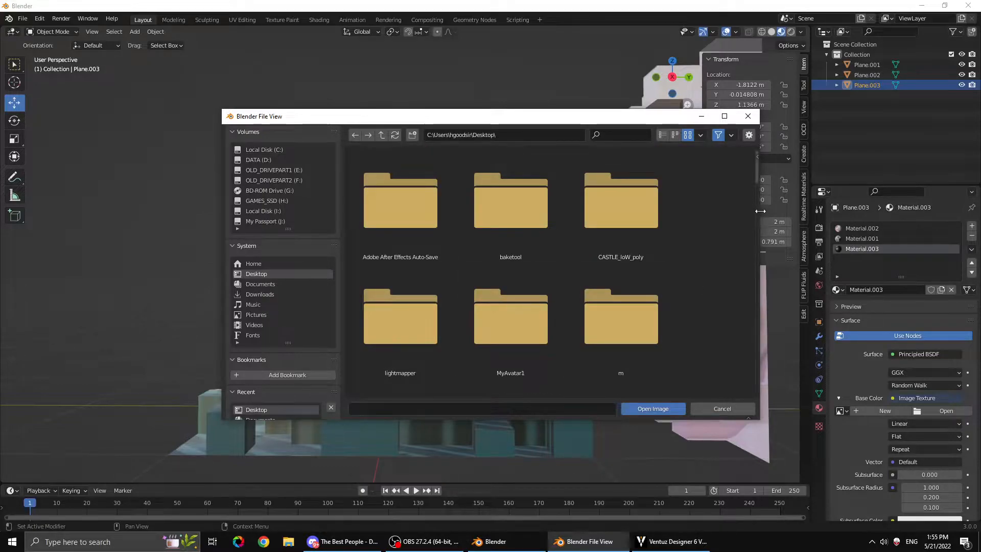
drag(755, 176, 734, 339)
click(521, 294)
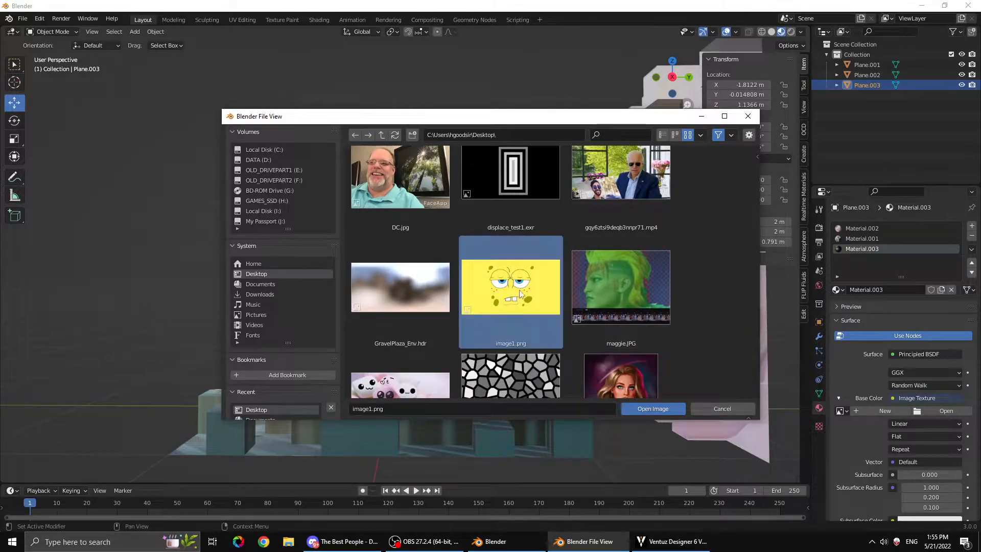
click(616, 359)
click(644, 409)
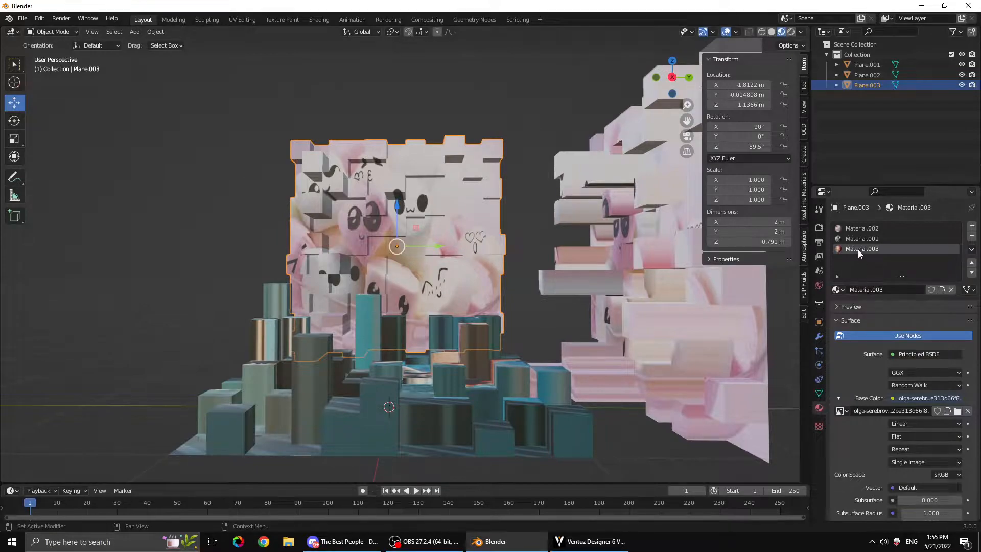
Assign the woman's portrait material to the selected faces of the wall copy in Edit Mode and return to Object Mode
key(Tab)
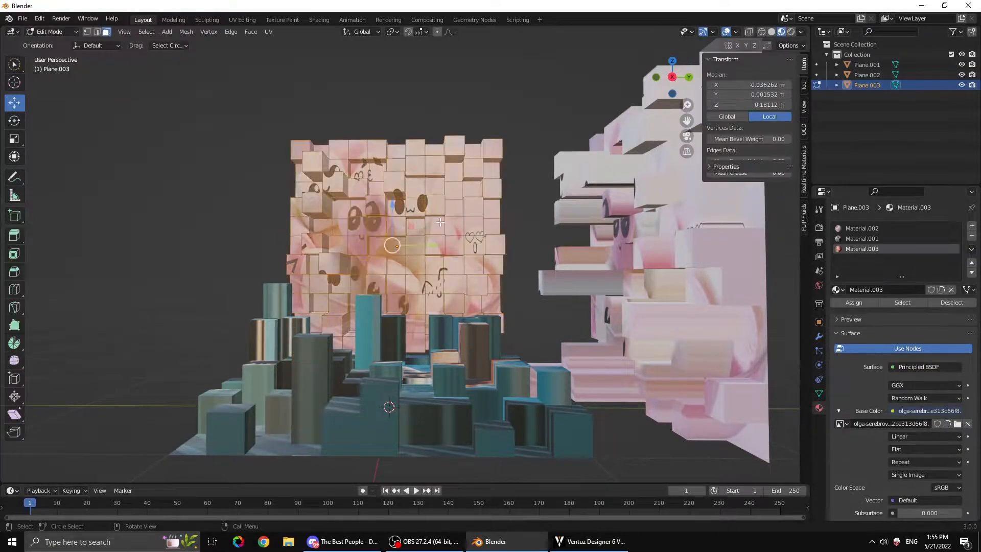
click(864, 300)
key(Tab)
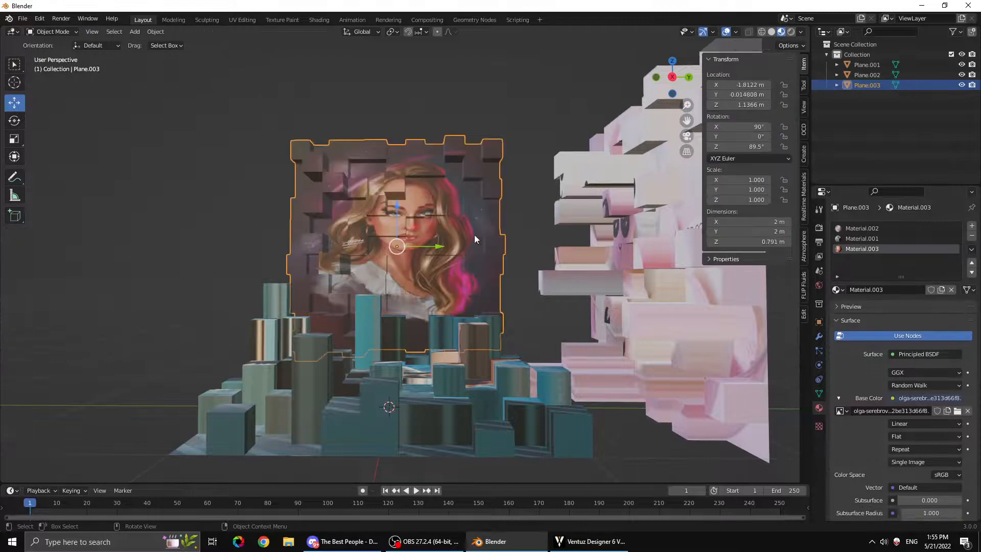
middle_drag(318, 243, 379, 237)
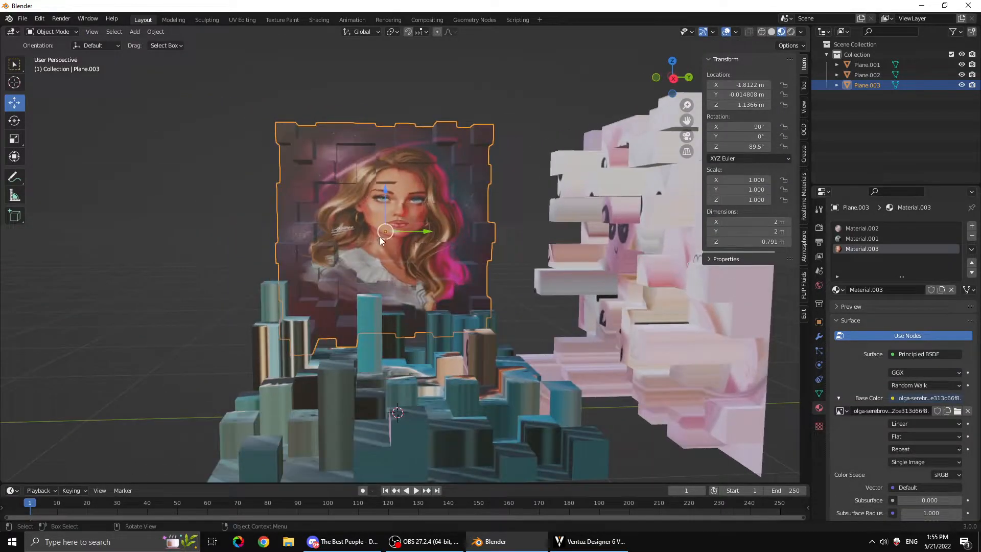
In the right view, lower the portrait wall to about 1.00 m in Z and shift it to about 0.005 m in Y
click(673, 79)
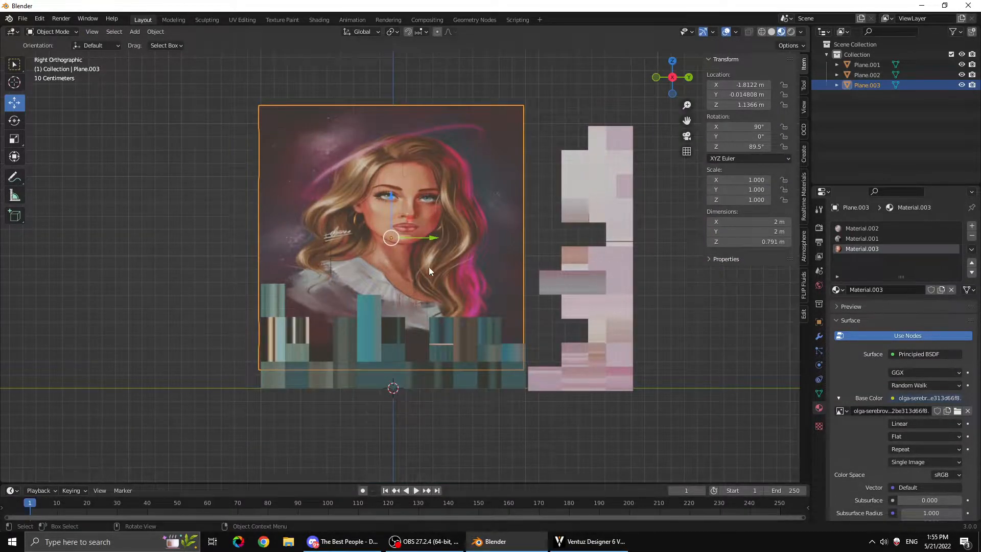
drag(394, 197, 398, 213)
drag(428, 253, 433, 254)
middle_drag(434, 363, 411, 345)
scroll(468, 385, down, 3)
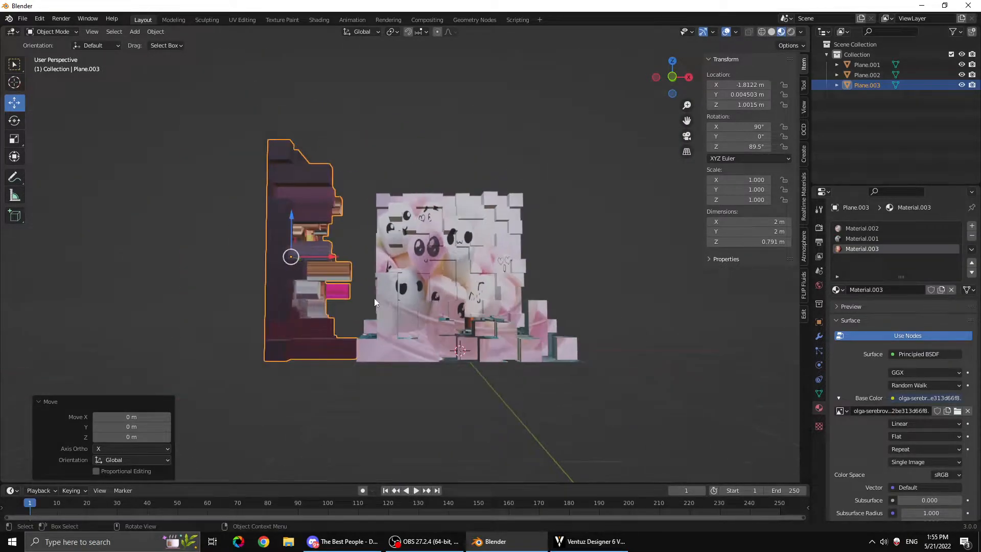
Move the portrait wall inward along X so it sits over the edge of the ground block field
click(338, 377)
click(335, 279)
drag(333, 258, 409, 261)
middle_drag(409, 262, 415, 358)
Move the marshmallow wall inward along Y to about 1.00 m, over the back edge of the ground field, and deselect it
click(538, 323)
drag(621, 300, 534, 296)
click(574, 348)
Inspect the assembled block fields from the top, front and side to check each picture's alignment and overlaps
middle_drag(447, 387, 589, 254)
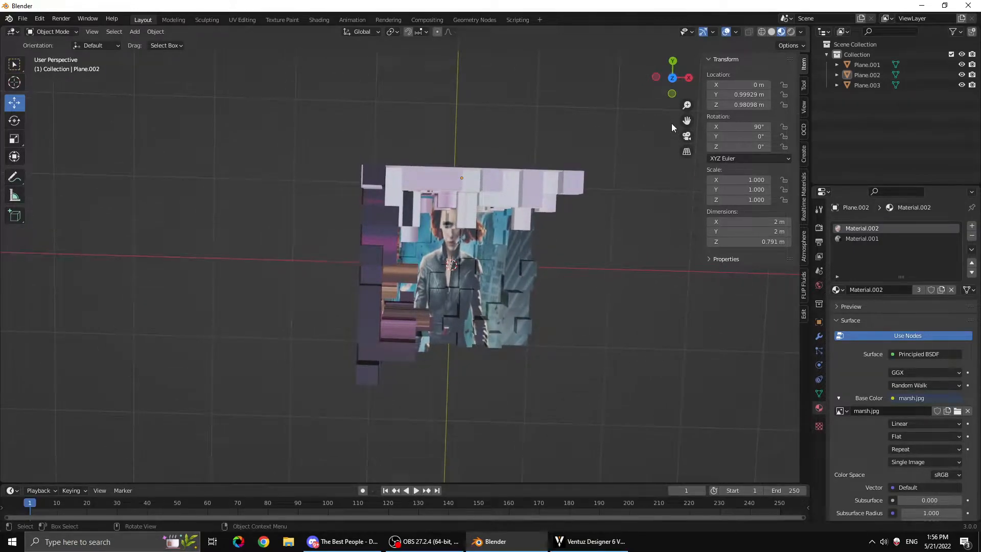
click(675, 78)
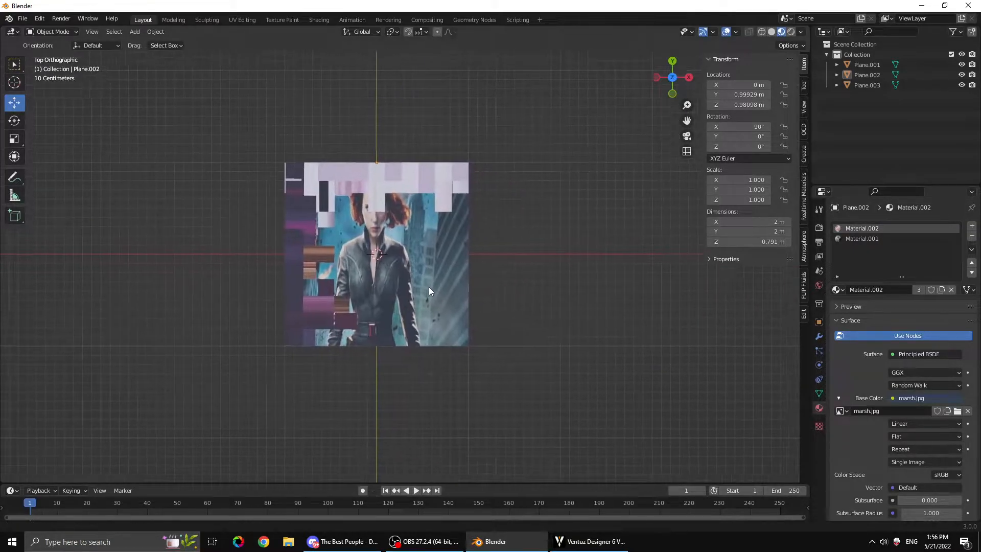
scroll(387, 310, up, 2)
middle_drag(380, 240, 424, 192)
click(673, 77)
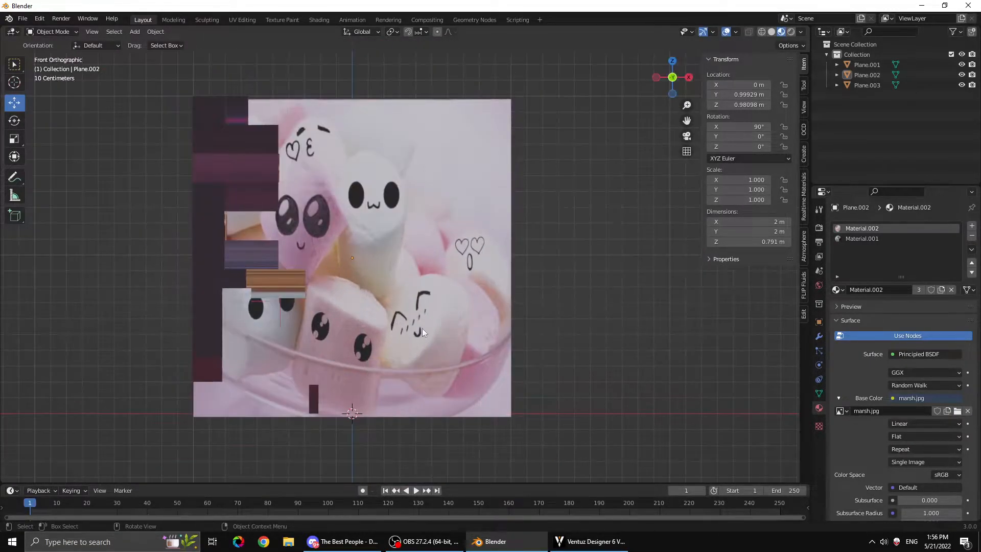
click(688, 77)
middle_drag(430, 320, 510, 204)
In top view, select the marshmallow wall, portrait wall and ground field, and join them into one object
click(672, 63)
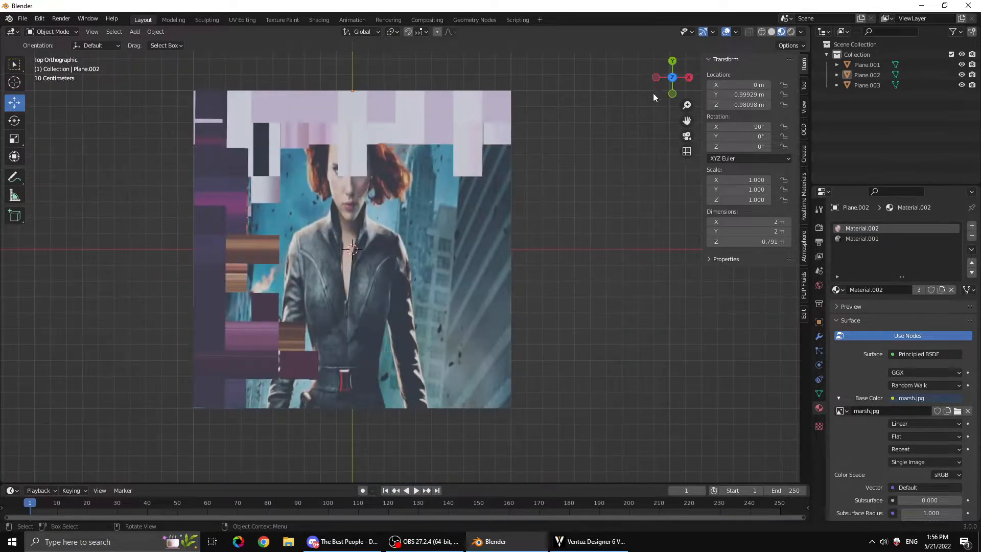
click(386, 125)
shift+click(240, 219)
shift+click(354, 256)
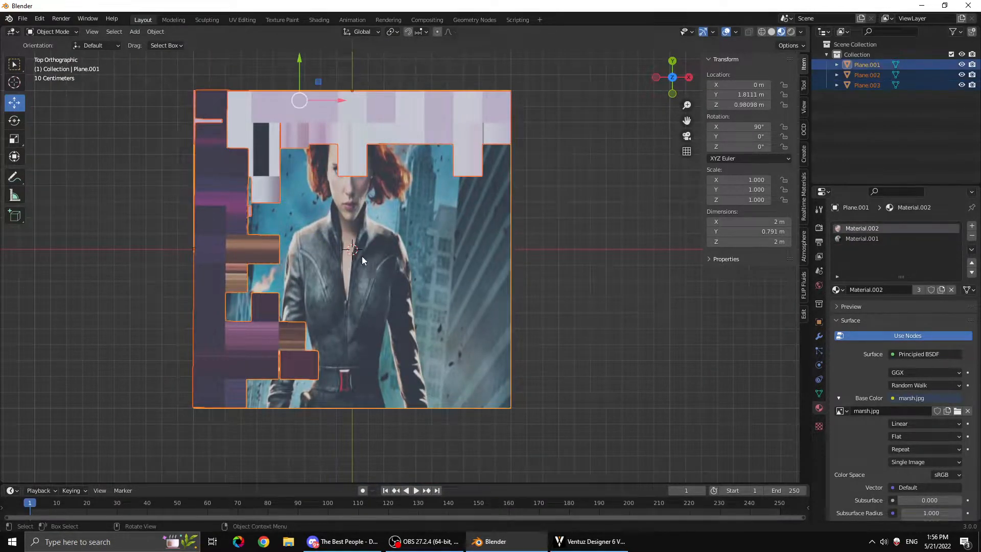
right_click(406, 253)
click(445, 237)
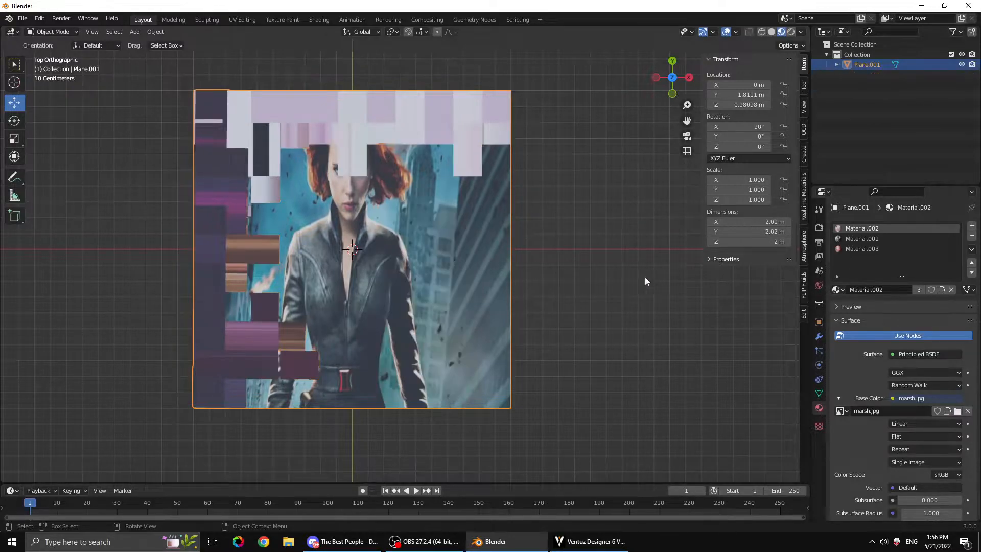
click(386, 226)
Enter Edit Mode, clear the selection, and select the portrait wall's upward faces in the front three rows
key(Tab)
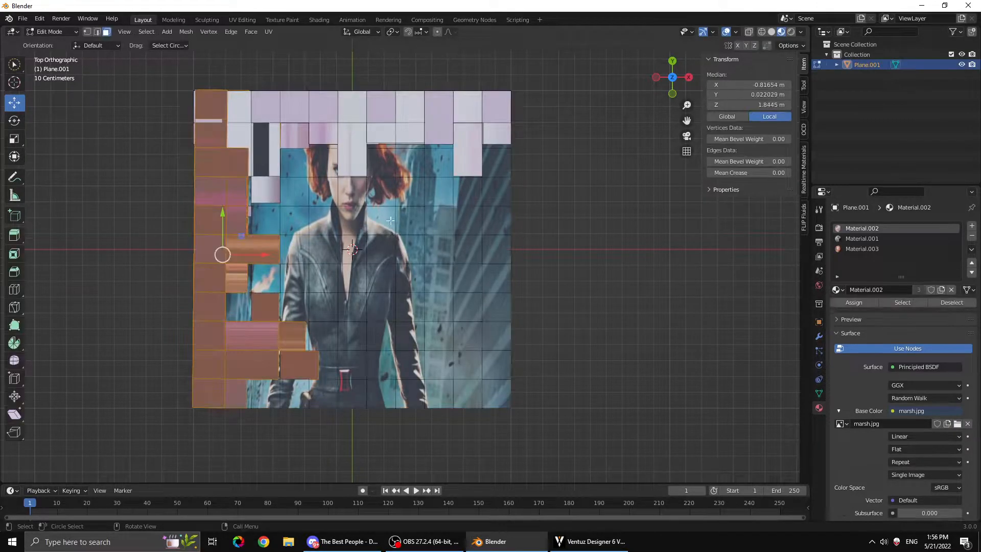
key(alt+a)
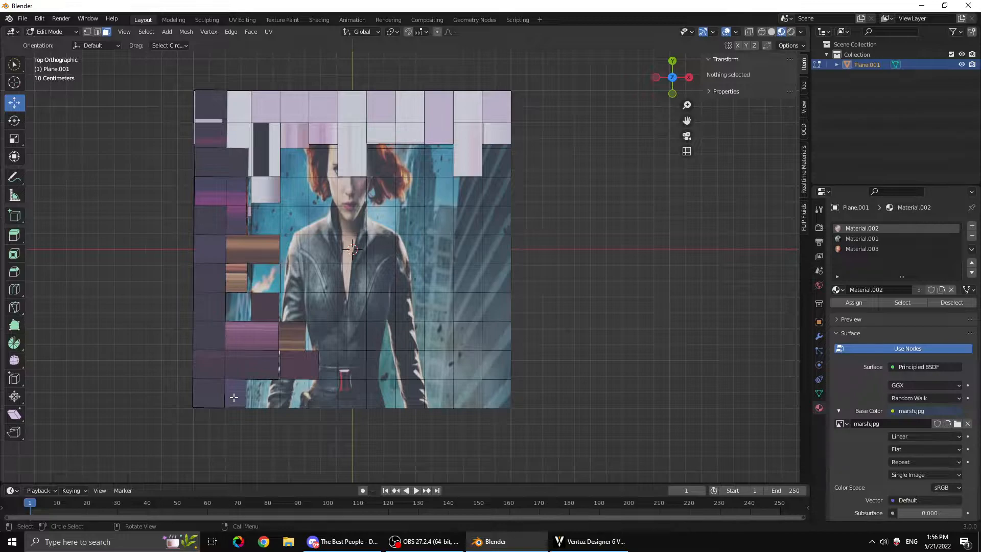
click(220, 394)
shift+click(242, 370)
shift+click(204, 367)
shift+click(207, 333)
shift+click(251, 337)
shift+click(289, 344)
shift+click(298, 362)
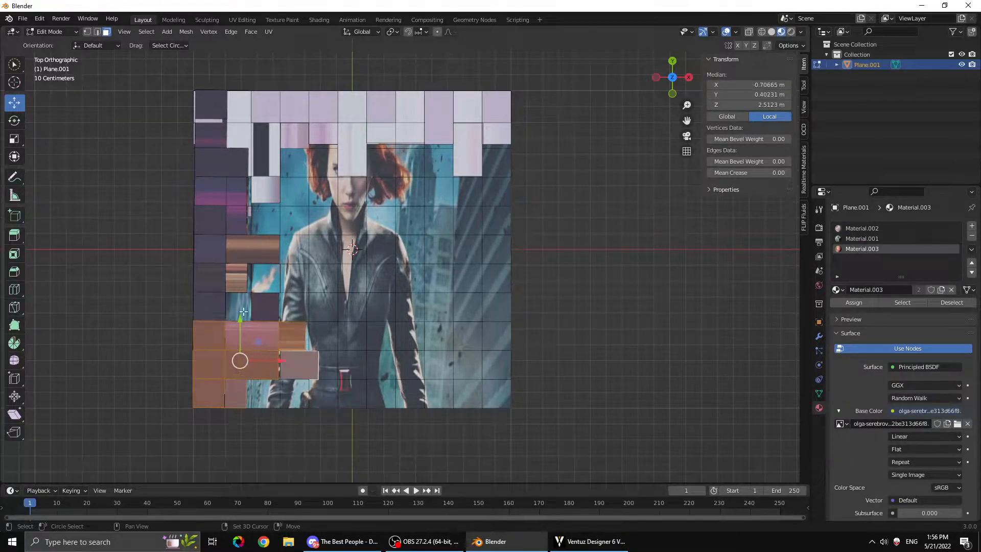
Add the portrait wall's upward faces in the middle rows to the selection
shift+click(213, 303)
shift+click(265, 307)
shift+click(237, 277)
shift+click(209, 277)
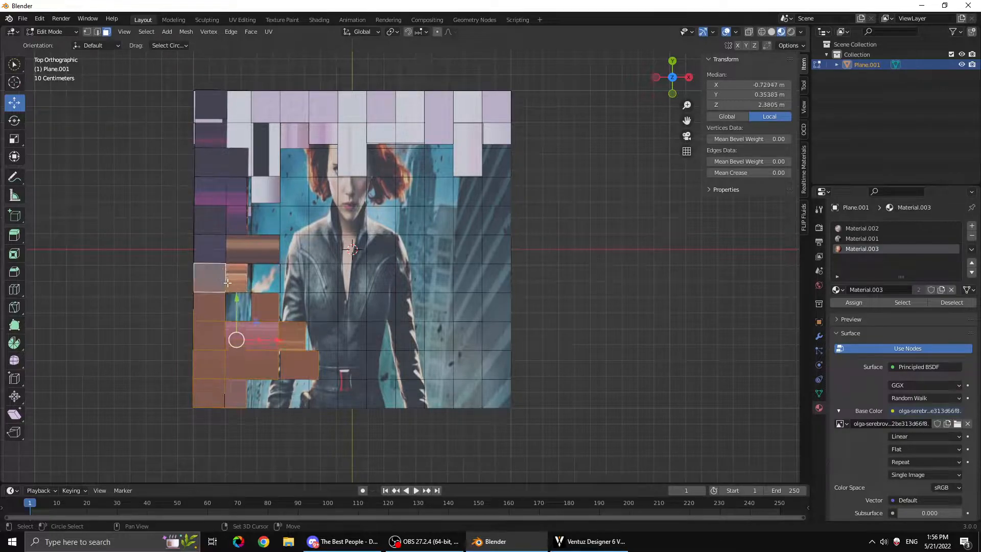
shift+click(256, 250)
shift+click(210, 250)
shift+click(214, 220)
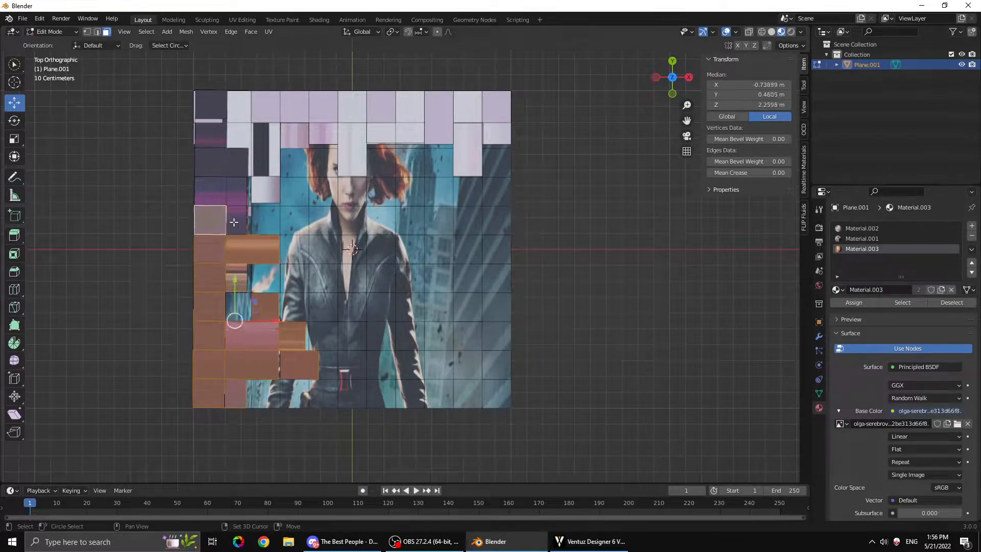
Add the portrait wall's remaining upward faces to the selection, up to the corner with the marshmallow wall
shift+click(231, 222)
shift+click(227, 193)
shift+click(218, 193)
shift+click(218, 162)
shift+click(262, 164)
shift+click(267, 188)
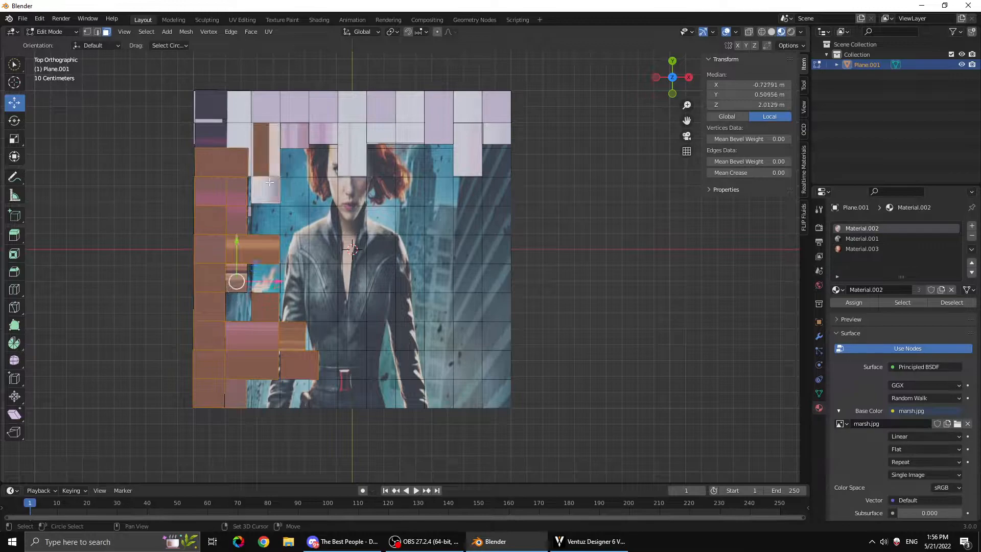
shift+click(240, 140)
shift+click(210, 132)
shift+click(218, 109)
Add the upward faces of the marshmallow wall's protruding blocks to the selection, all along the back edge
shift+click(263, 107)
shift+click(242, 109)
shift+click(286, 110)
shift+click(318, 112)
shift+click(300, 133)
shift+click(324, 136)
shift+click(351, 137)
shift+click(353, 109)
shift+click(389, 113)
shift+click(385, 131)
shift+click(408, 114)
shift+click(411, 115)
shift+click(390, 117)
shift+click(406, 116)
shift+click(412, 138)
shift+click(391, 117)
shift+click(411, 131)
shift+click(390, 113)
shift+click(433, 116)
shift+click(469, 136)
shift+click(468, 109)
shift+click(491, 110)
shift+click(498, 131)
Switch to solid shading and add the missed faces in the gaps beside the portrait wall to the selection
click(772, 32)
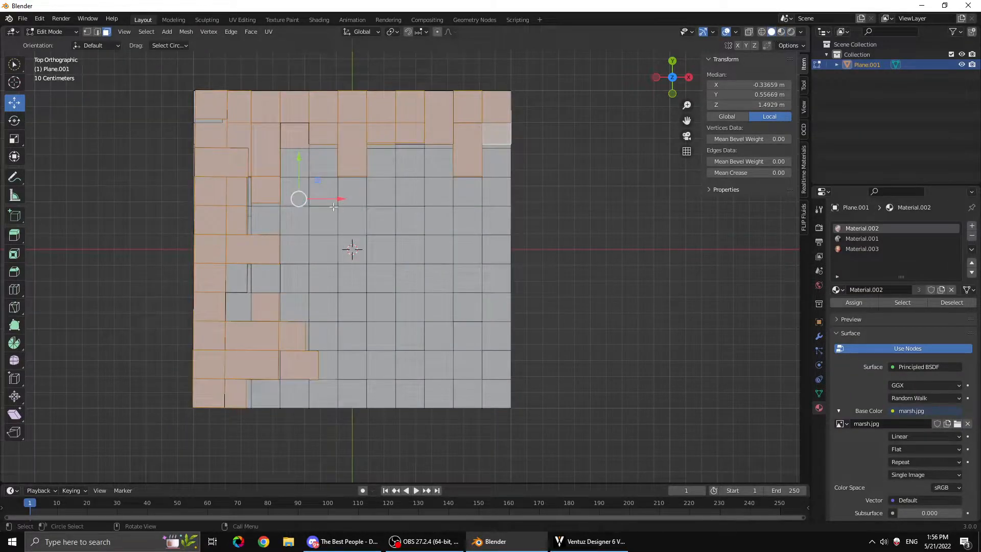
shift+click(241, 290)
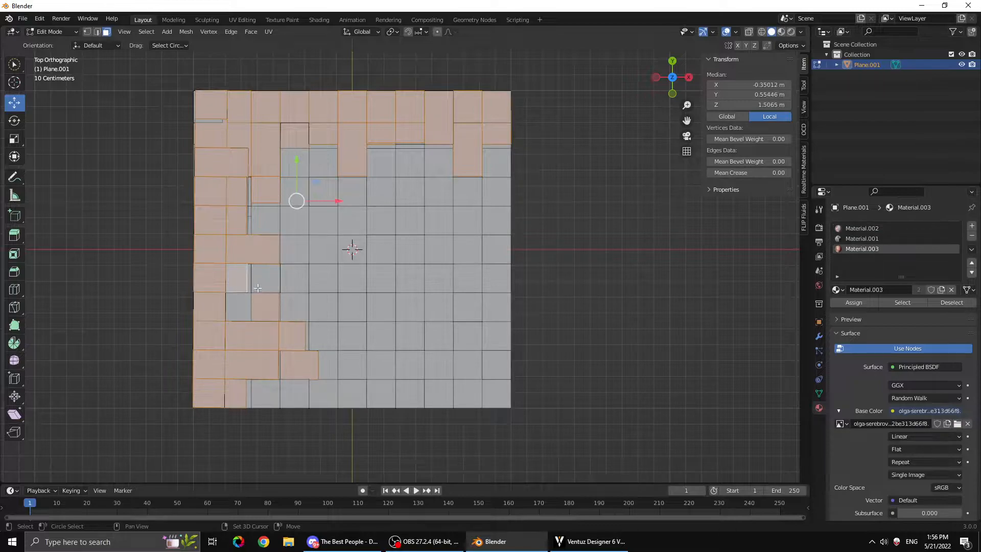
shift+click(249, 287)
shift+click(246, 301)
shift+click(270, 280)
shift+click(294, 280)
shift+click(249, 224)
Add the narrow slivers and neighbouring ground faces between the portrait wall's blocks and the back wall to the selection
scroll(219, 227, up, 2)
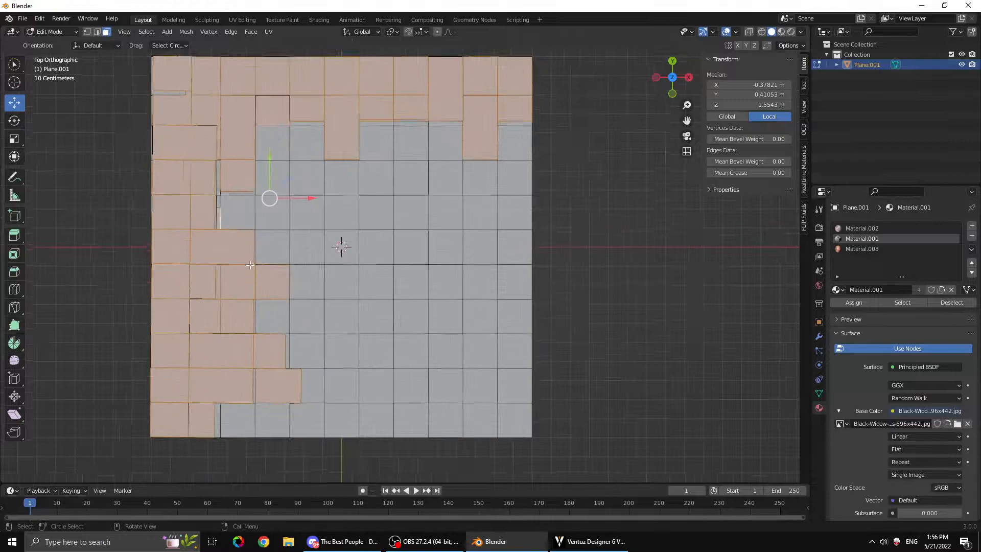
scroll(184, 231, up, 2)
shift+middle_drag(157, 230, 387, 278)
scroll(308, 223, up, 2)
shift+click(263, 204)
shift+click(267, 180)
shift+click(267, 144)
shift+click(316, 209)
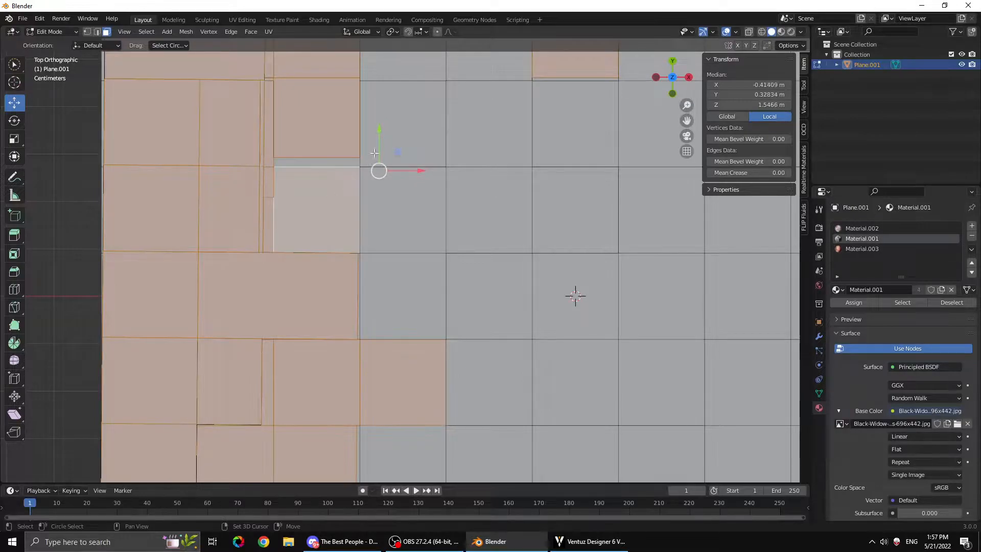
shift+click(403, 123)
shift+click(404, 67)
shift+click(335, 161)
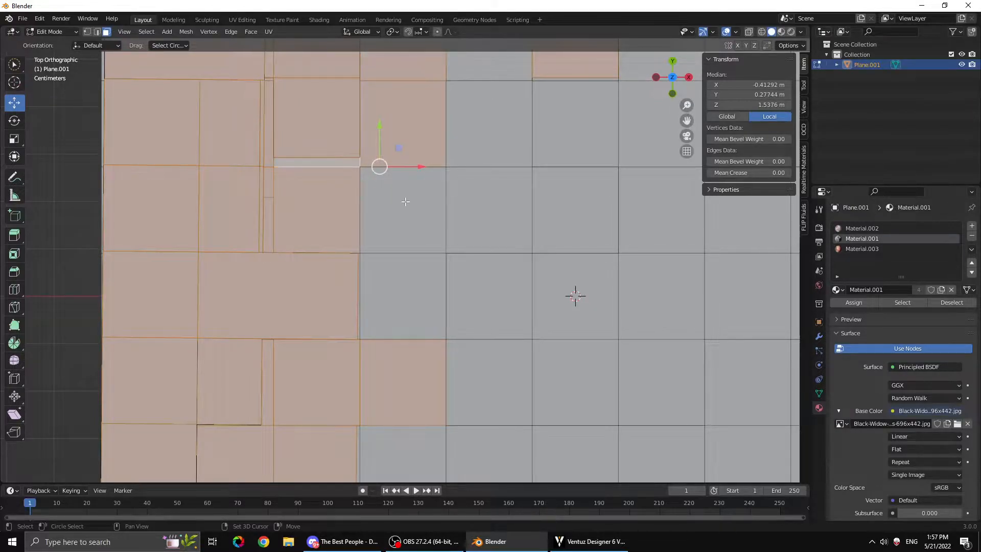
Add the ground block faces near the centre and the thin sliver beside the portrait wall to the selection
shift+click(403, 209)
shift+click(511, 204)
shift+click(511, 123)
shift+click(510, 73)
shift+click(562, 69)
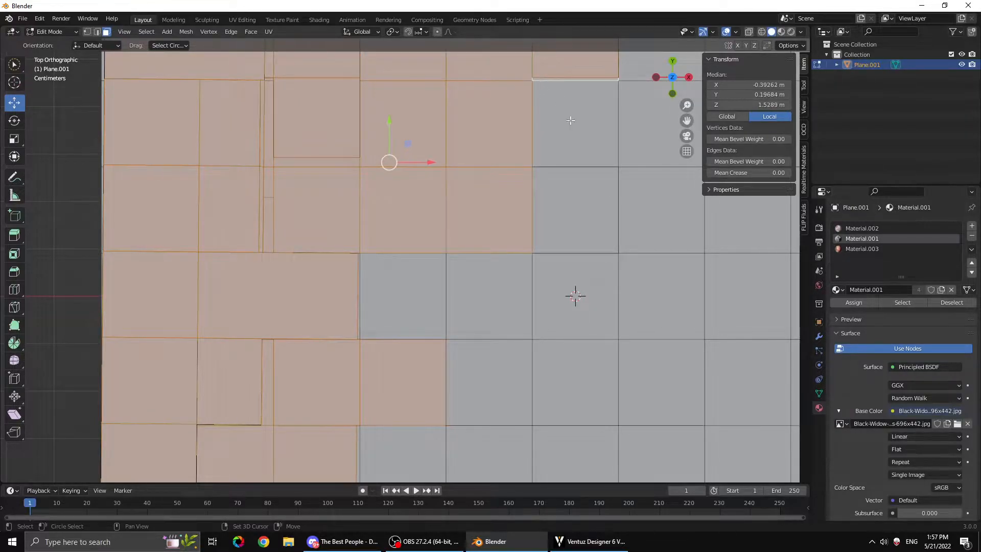
shift+click(575, 122)
shift+click(575, 209)
shift+click(491, 297)
shift+click(442, 335)
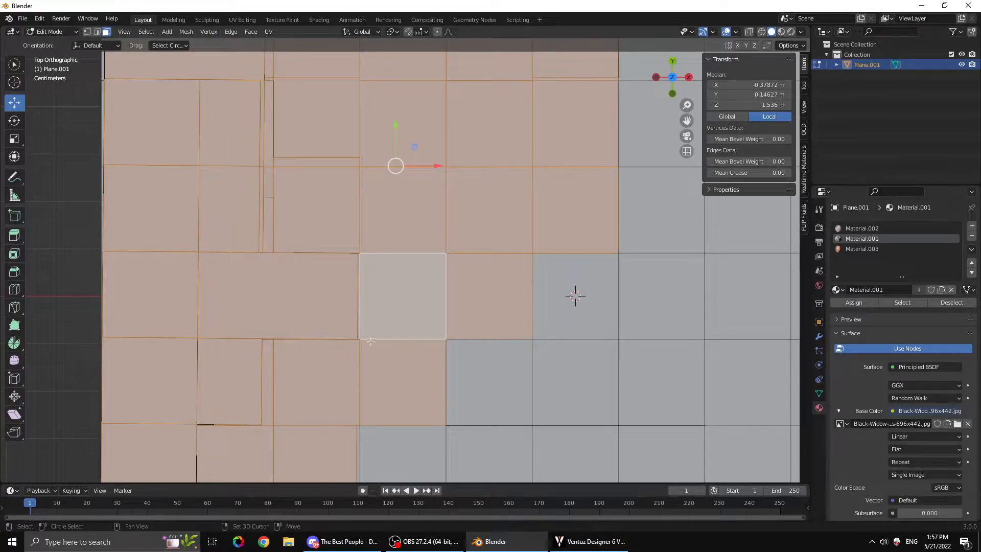
shift+click(359, 332)
scroll(449, 394, down, 2)
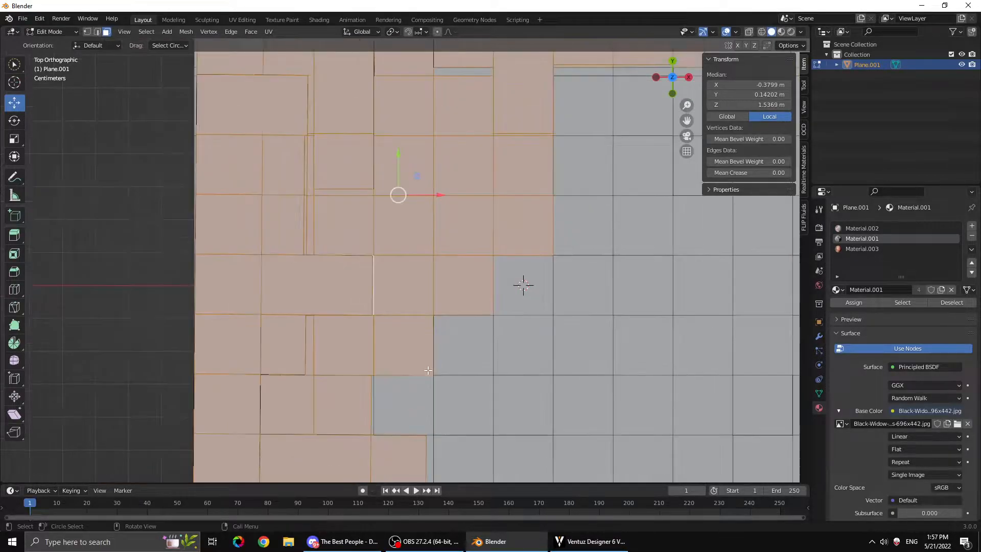
scroll(451, 394, down, 3)
scroll(92, 266, down, 3)
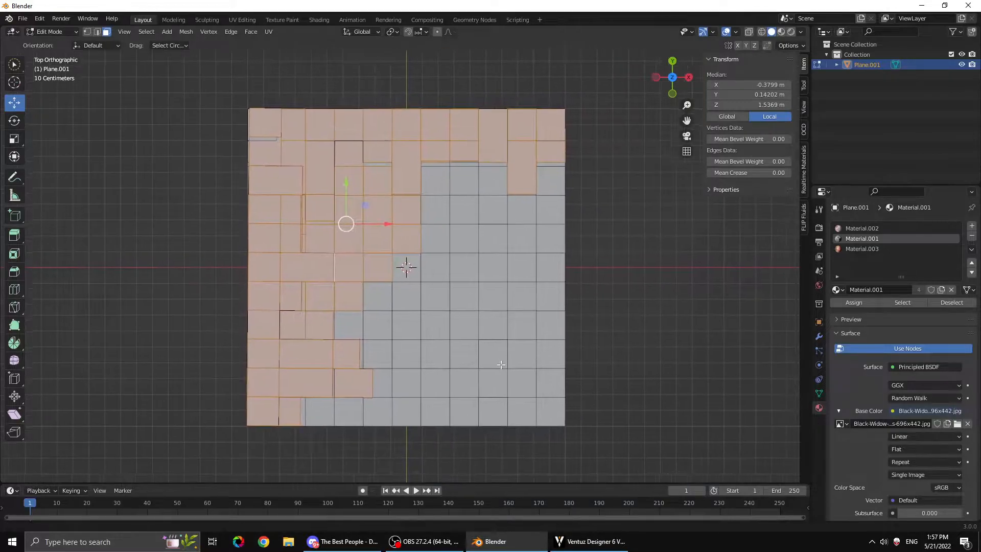
Circle-select the rest of the ground field's faces so everything visible from the top is selected, and return to top view
key(c)
mouse_move(484, 223)
mouse_down()
mouse_move(409, 332)
mouse_move(503, 278)
mouse_up()
mouse_move(359, 179)
mouse_down()
mouse_move(263, 140)
mouse_move(535, 161)
mouse_move(320, 204)
mouse_move(587, 373)
mouse_move(347, 414)
mouse_move(253, 411)
mouse_move(363, 143)
mouse_move(541, 131)
mouse_up()
click(15, 103)
mouse_move(418, 294)
middle_down()
mouse_move(398, 254)
mouse_move(390, 187)
mouse_move(401, 215)
middle_up()
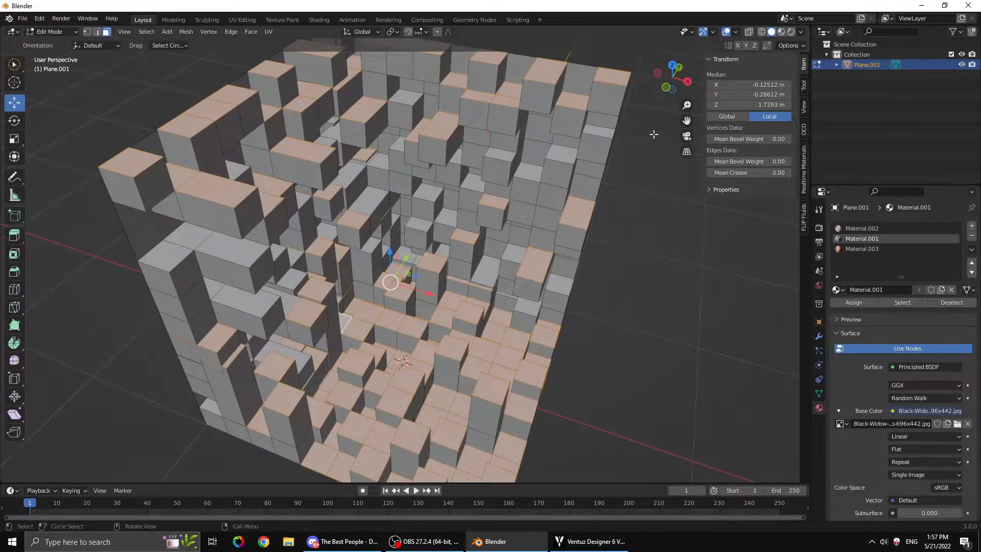
click(672, 65)
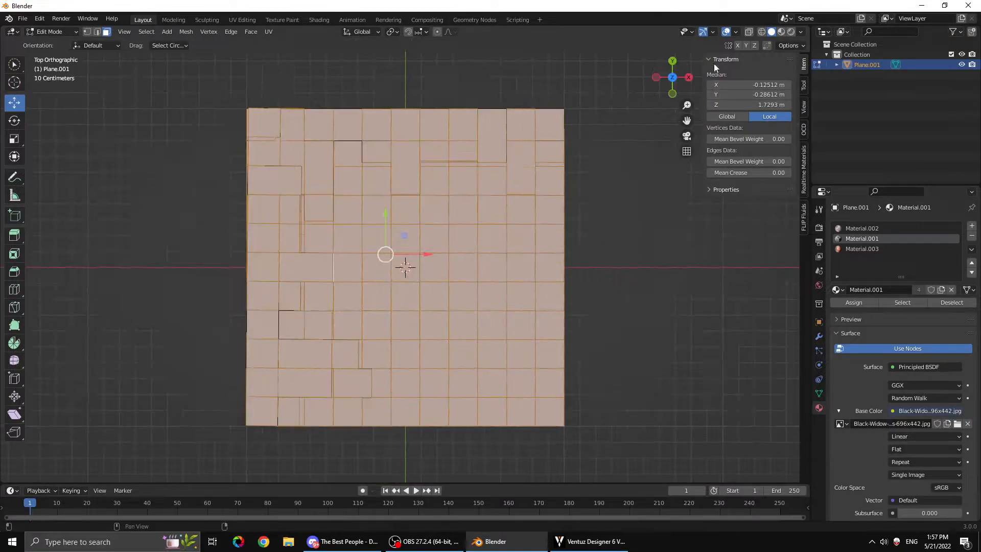
Switch to Material Preview, assign Material.001 with the Black Widow image to the selected faces, and project their UVs from view
click(778, 33)
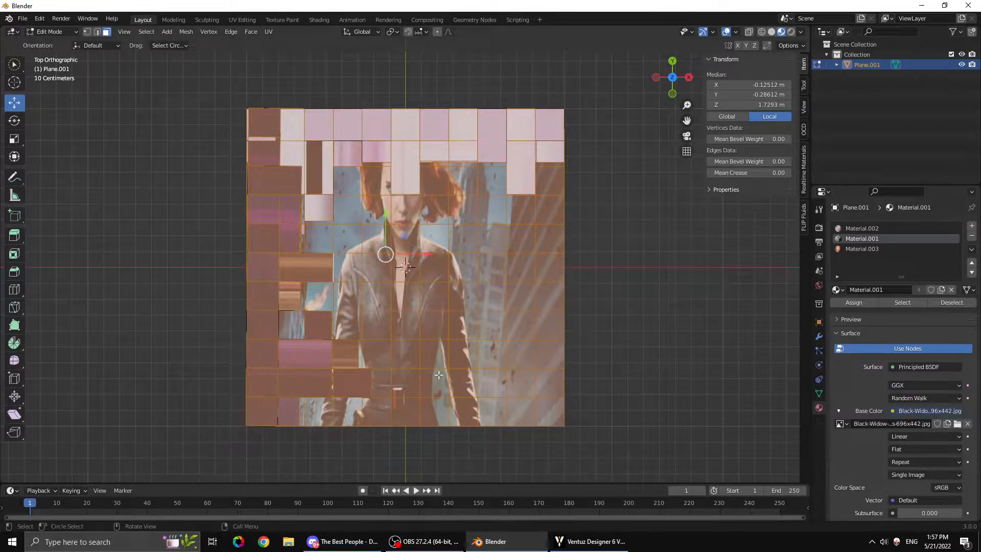
click(866, 303)
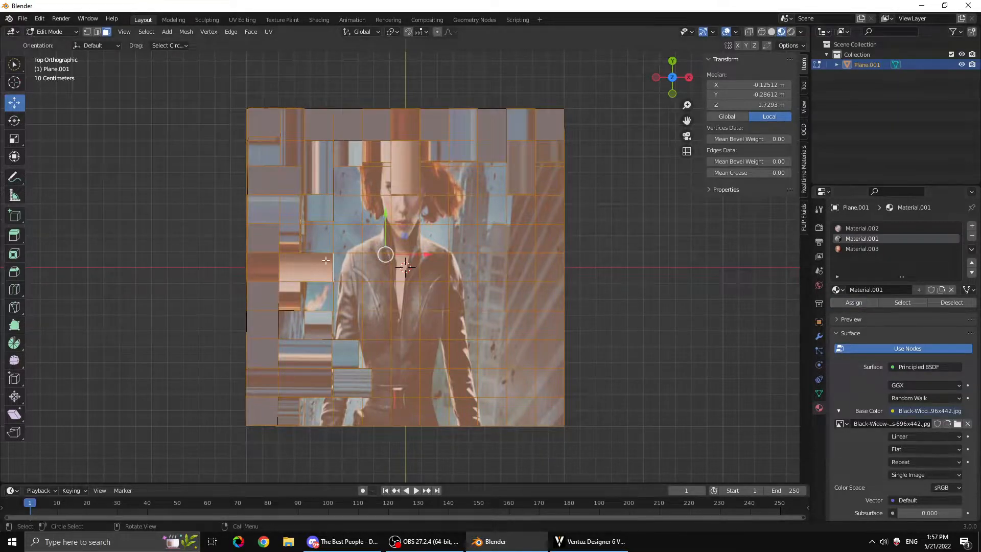
click(270, 32)
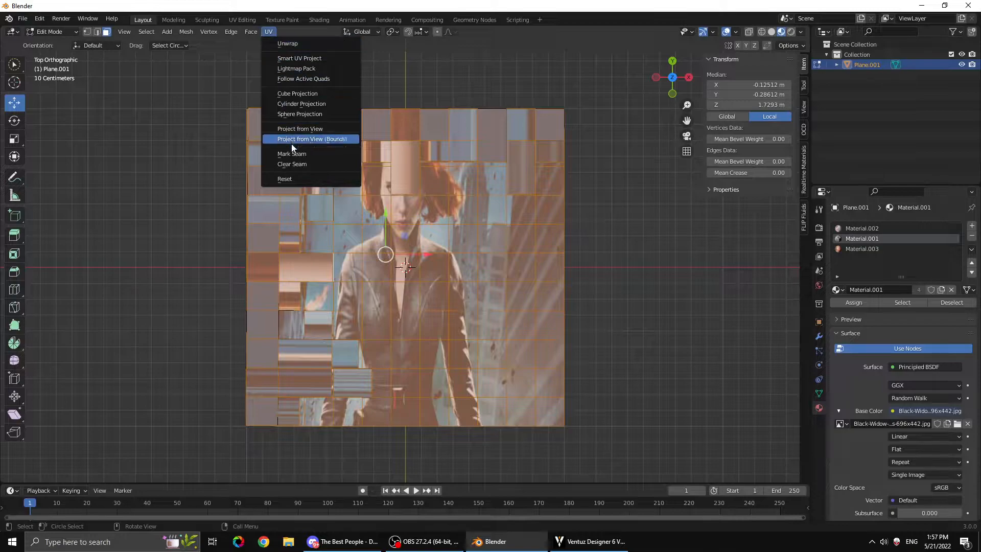
click(294, 129)
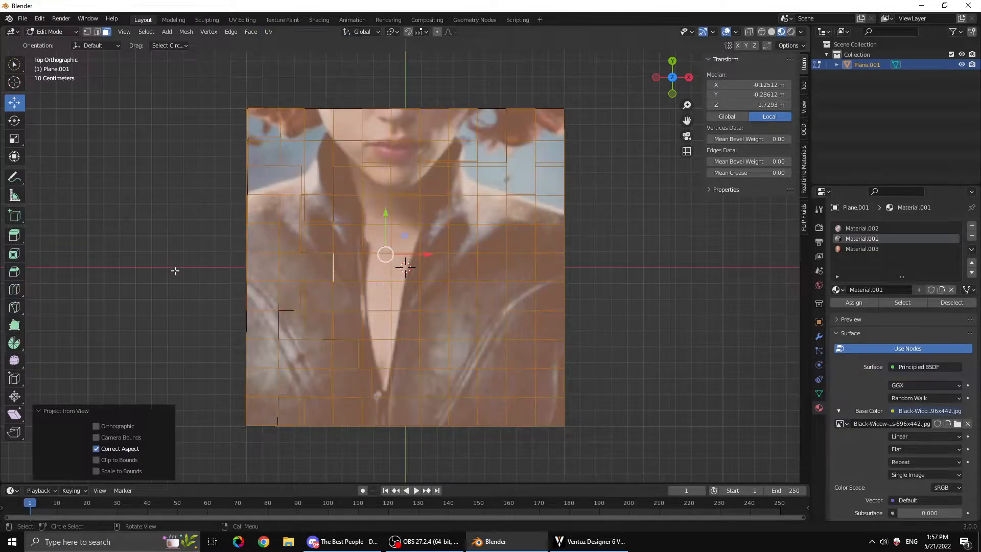
In the UV Editing workspace, scale all the projected UVs up to span the Black Widow image's height, viewing the model from the top
click(242, 19)
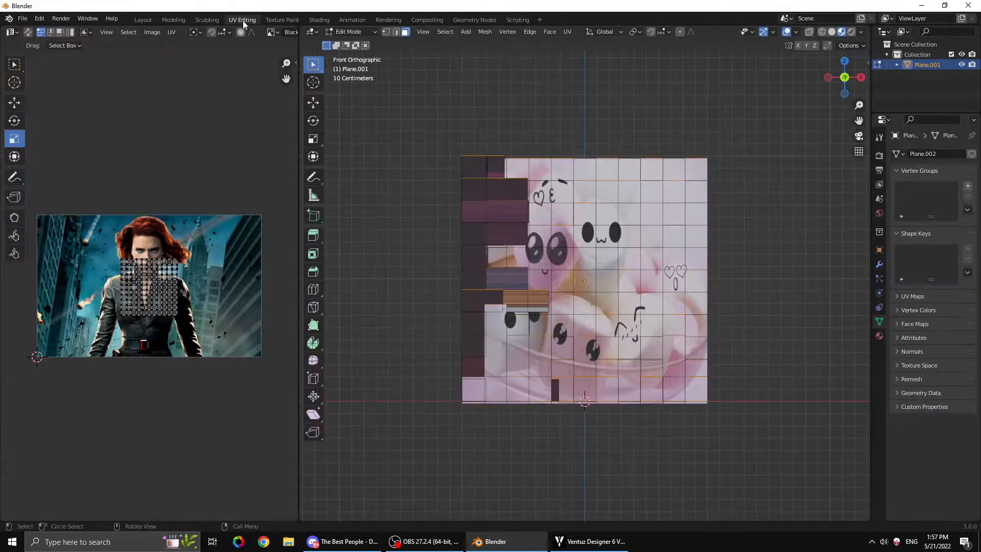
drag(95, 226, 199, 351)
key(s)
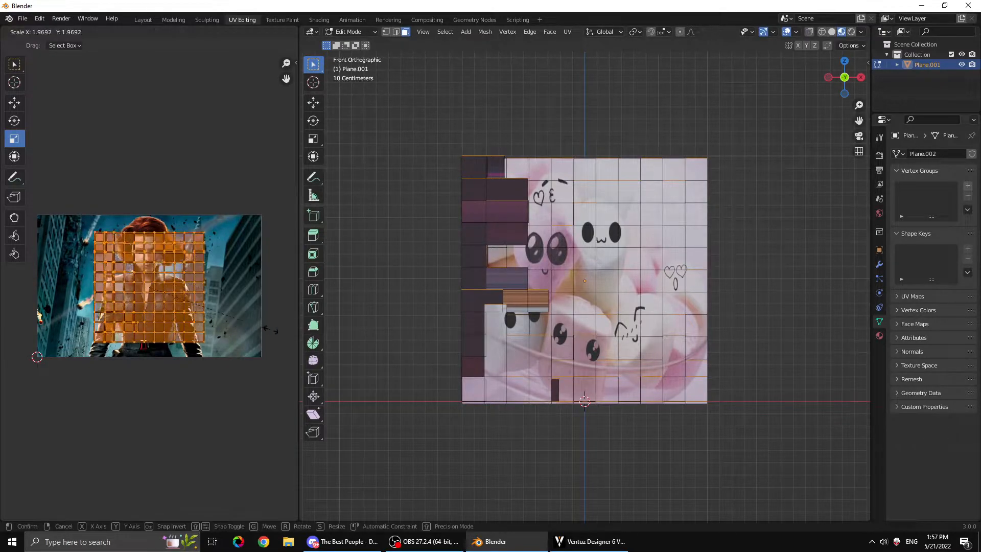
click(11, 331)
click(845, 61)
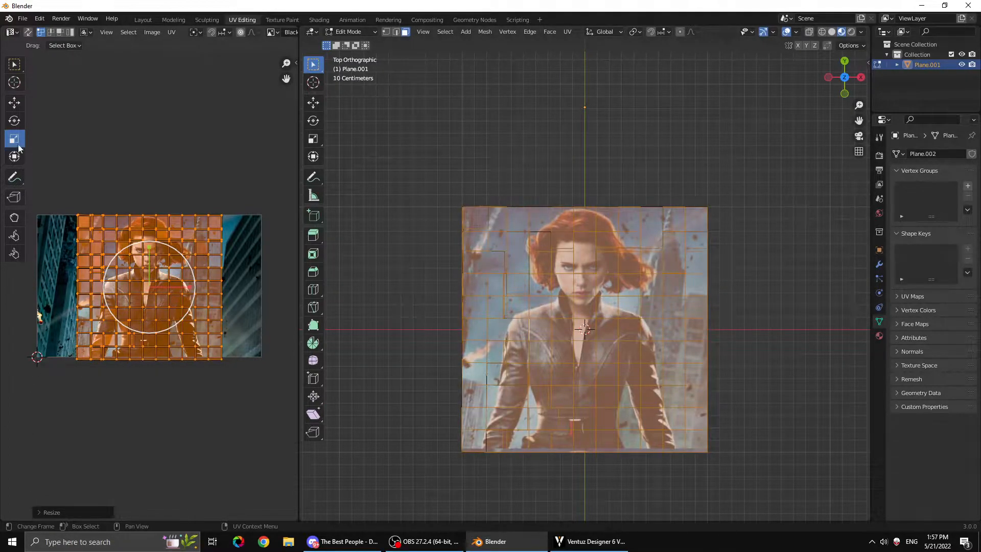
Shift the projected UVs slightly up over the Black Widow image
click(17, 101)
drag(150, 251, 150, 248)
click(14, 138)
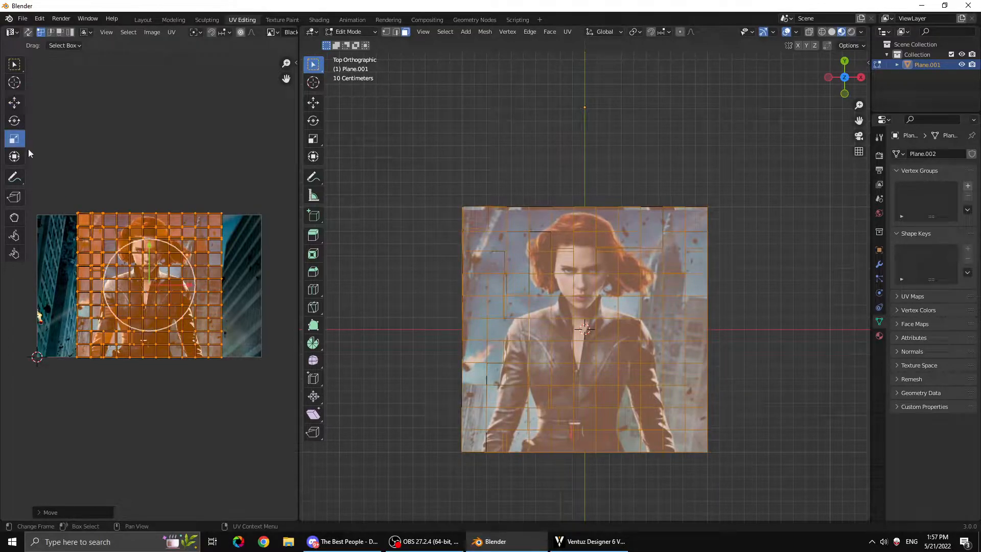
drag(194, 284, 219, 282)
drag(153, 247, 152, 253)
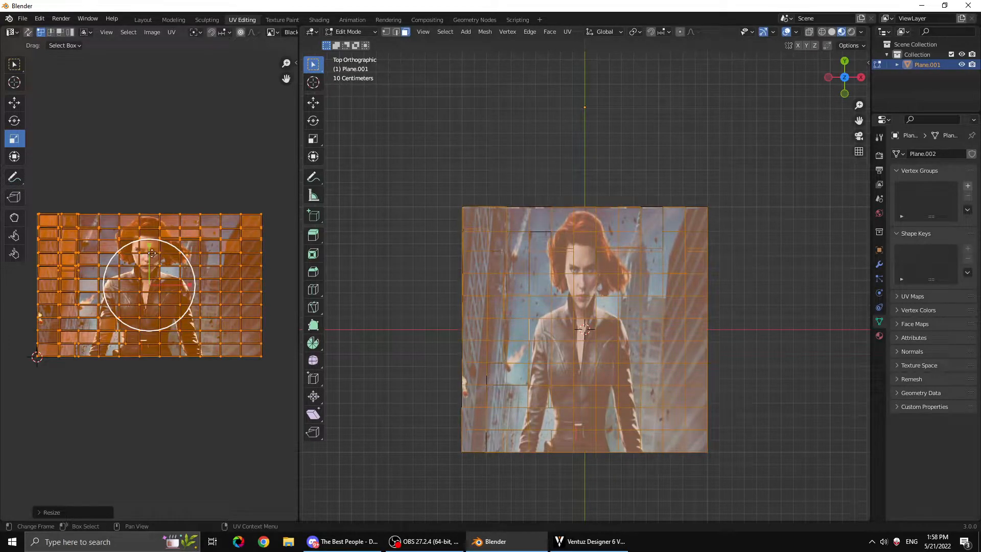
click(14, 102)
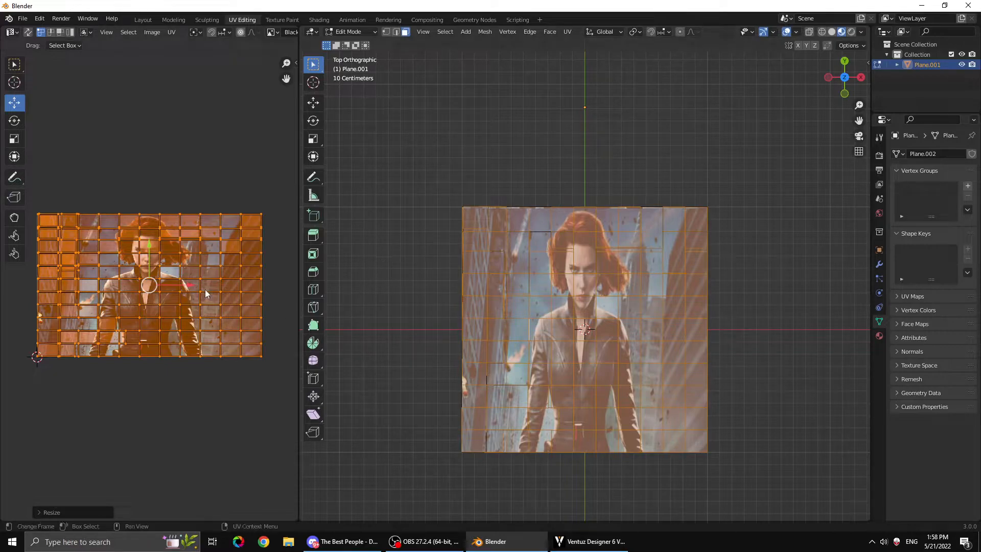
key(ctrl+z)
key(ctrl+z)
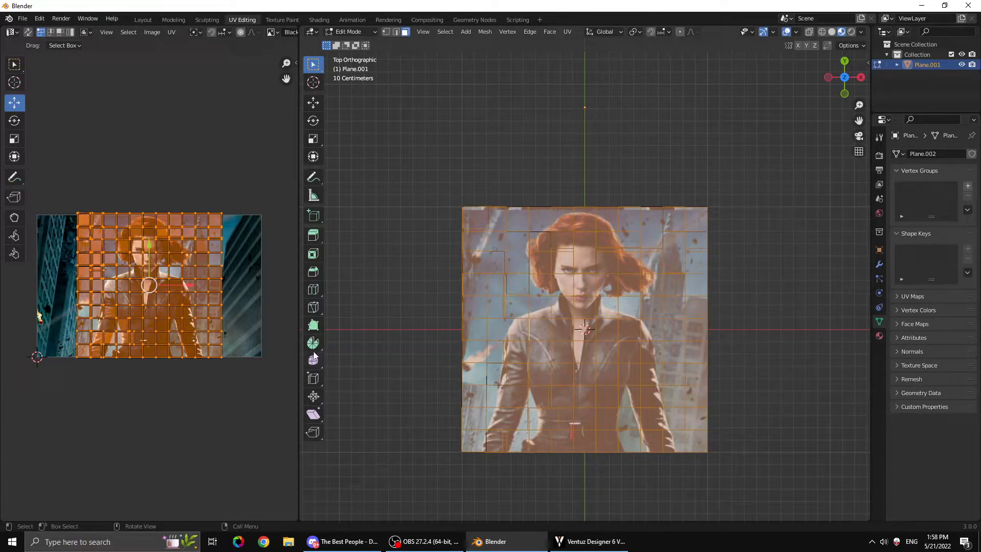
Stretch the UVs horizontally to the Black Widow image's full width, fine-tune their vertical fit, and return to Object Mode
click(15, 142)
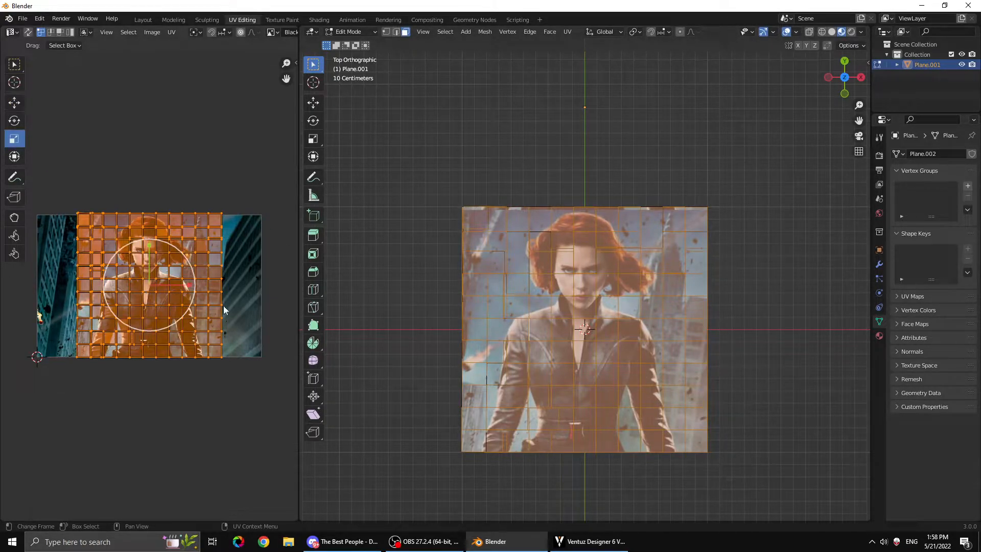
drag(189, 284, 217, 287)
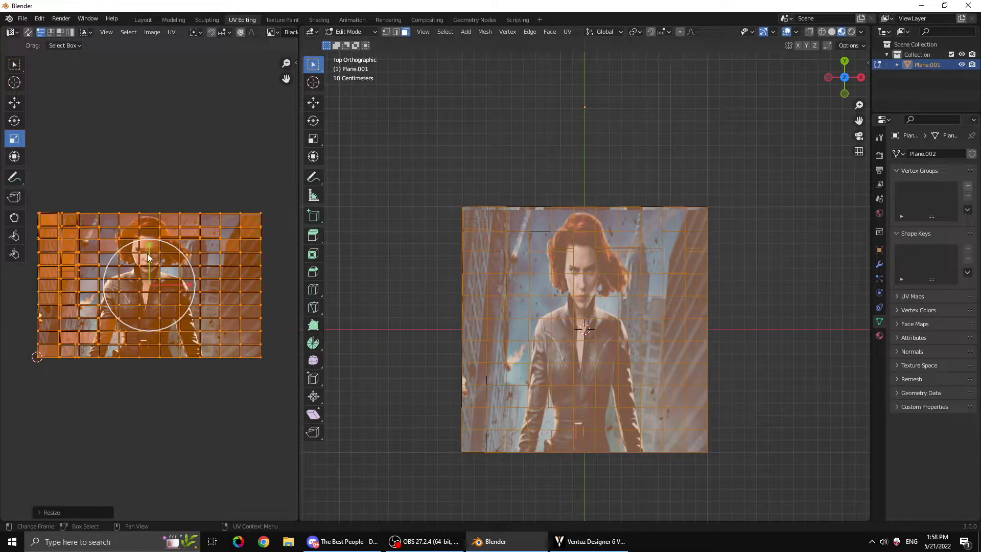
drag(149, 248, 149, 247)
click(12, 105)
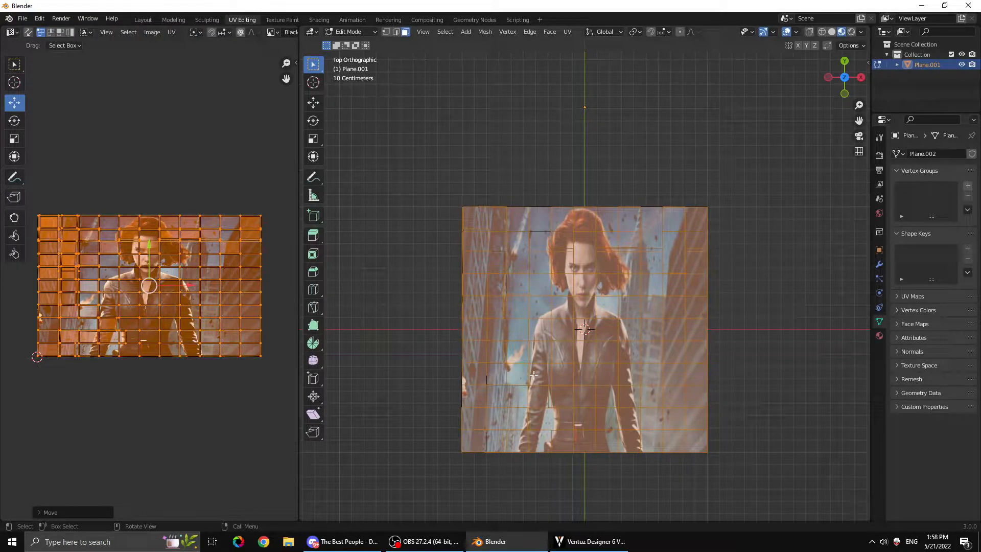
key(Tab)
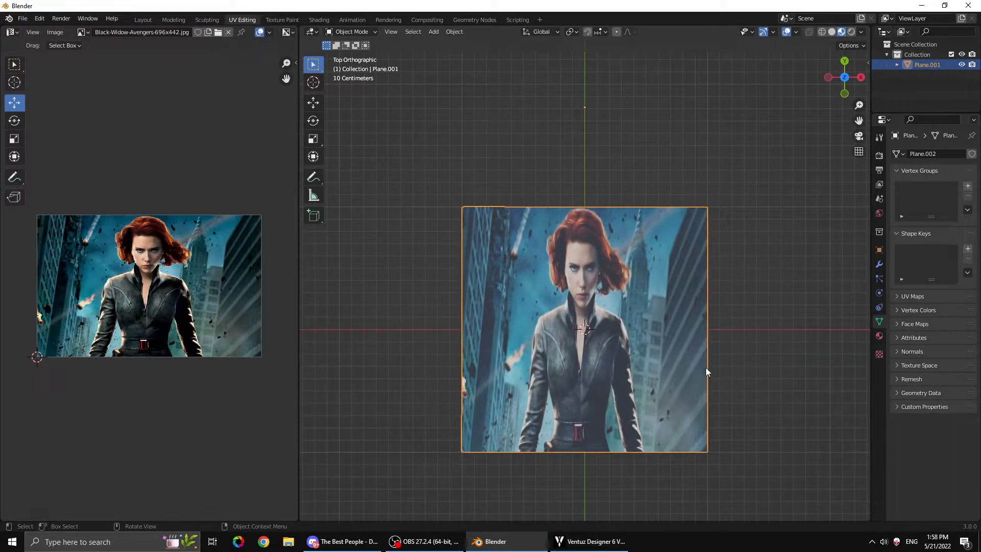
middle_drag(683, 384, 532, 265)
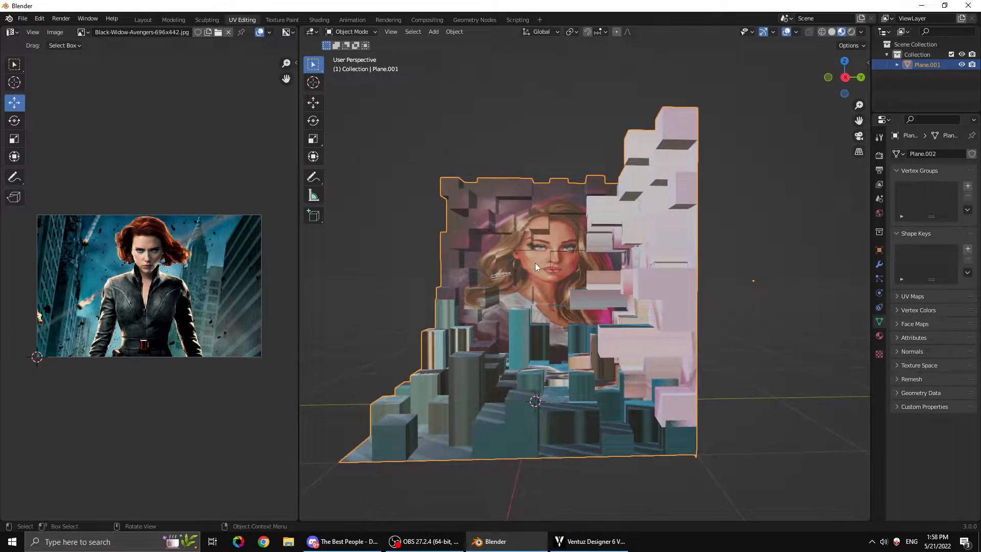
click(844, 77)
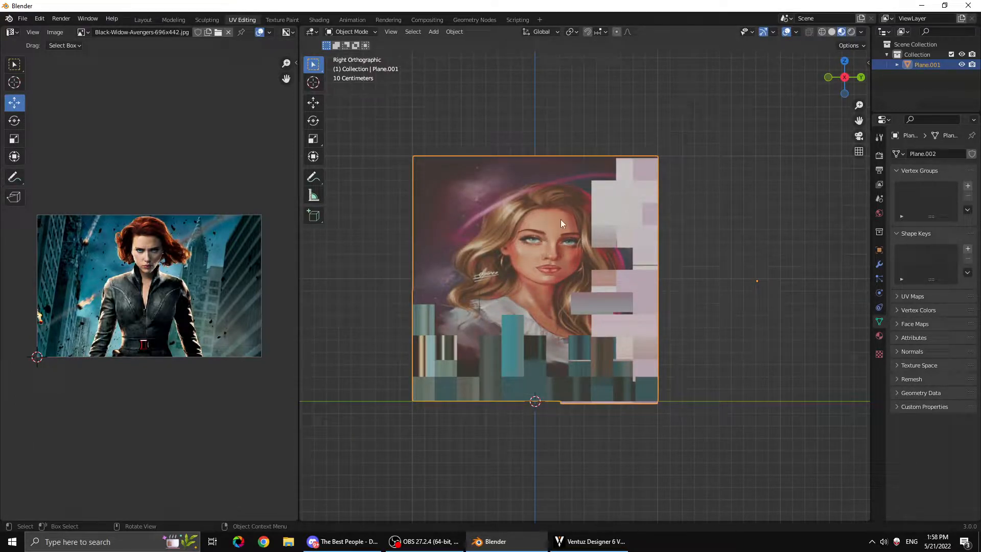
click(829, 77)
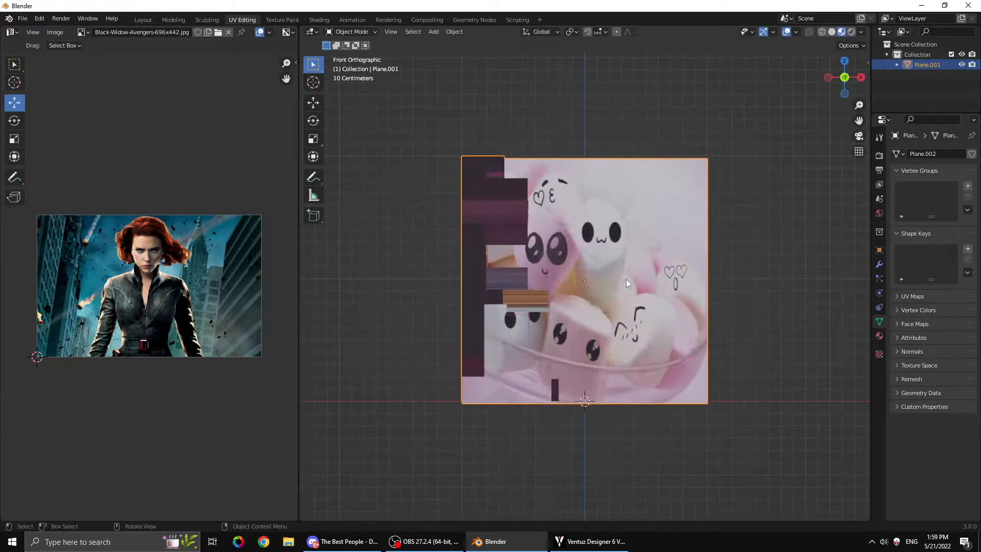
key(alt+a)
click(620, 236)
key(Tab)
key(alt+a)
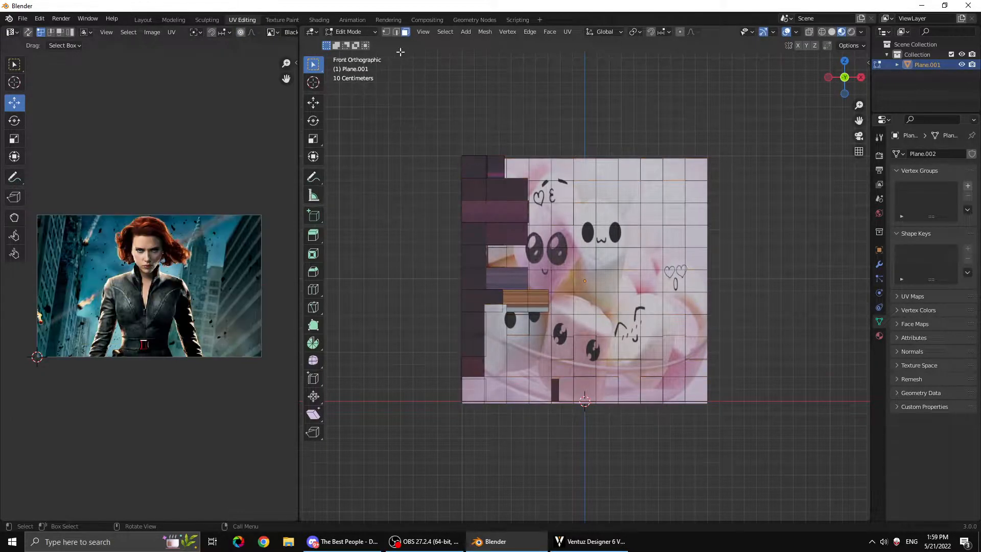
drag(312, 69, 352, 108)
mouse_move(477, 170)
mouse_down()
mouse_move(480, 378)
mouse_move(552, 389)
mouse_move(658, 373)
mouse_move(592, 347)
mouse_move(531, 296)
mouse_move(523, 258)
mouse_move(547, 189)
mouse_move(685, 179)
mouse_move(659, 245)
mouse_move(688, 302)
mouse_move(480, 293)
mouse_move(525, 406)
mouse_move(478, 401)
mouse_move(485, 284)
mouse_move(703, 176)
mouse_move(681, 390)
mouse_up()
middle_drag(739, 257, 533, 185)
middle_drag(555, 345, 770, 230)
click(846, 79)
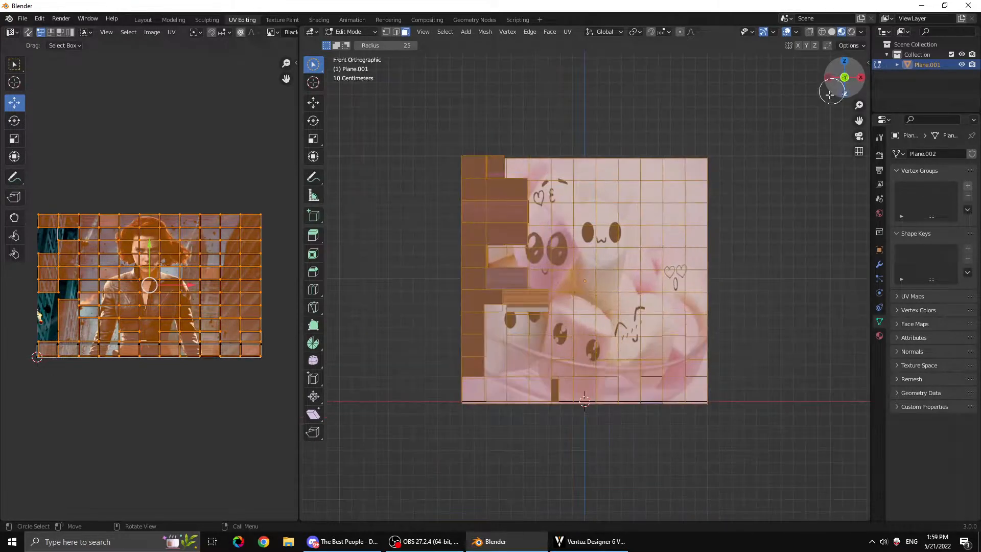
In the Layout workspace, put the sculpture in Edit Mode from the front view with all faces deselected
drag(871, 211, 759, 207)
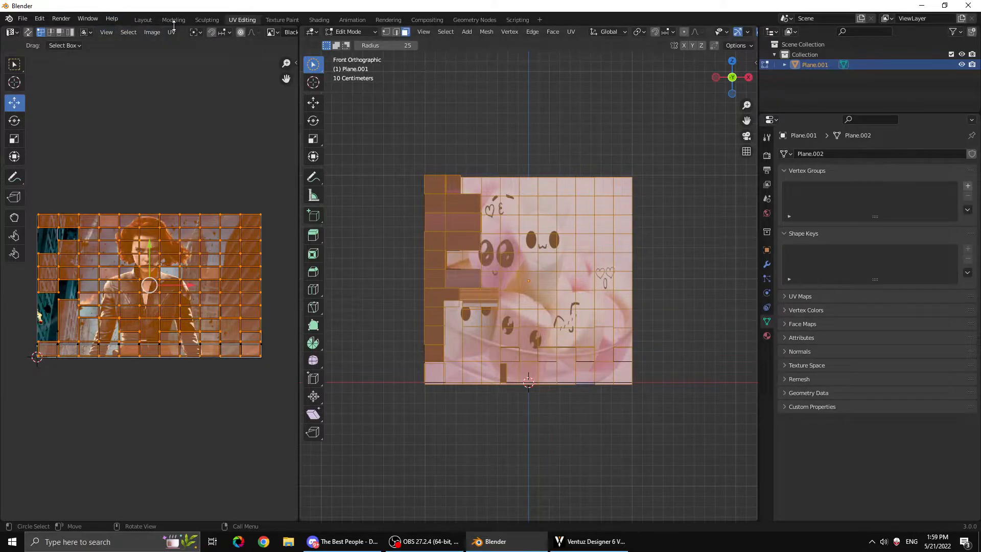
click(143, 19)
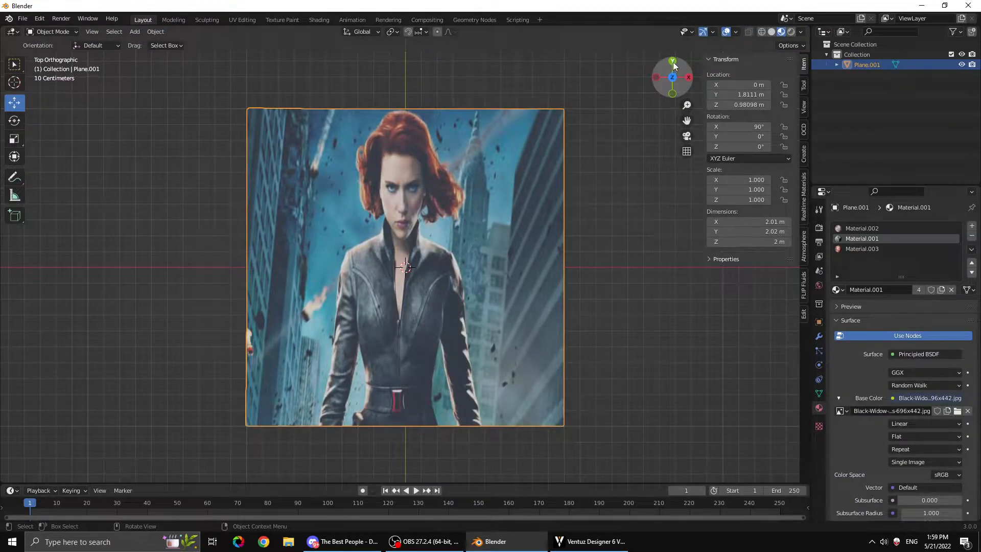
drag(673, 77, 658, 88)
click(689, 78)
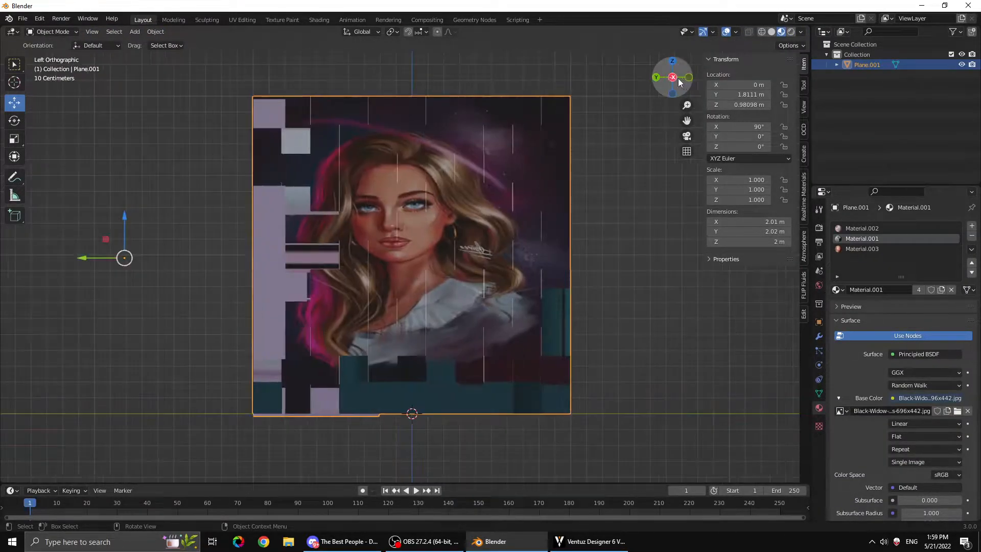
click(672, 61)
click(689, 78)
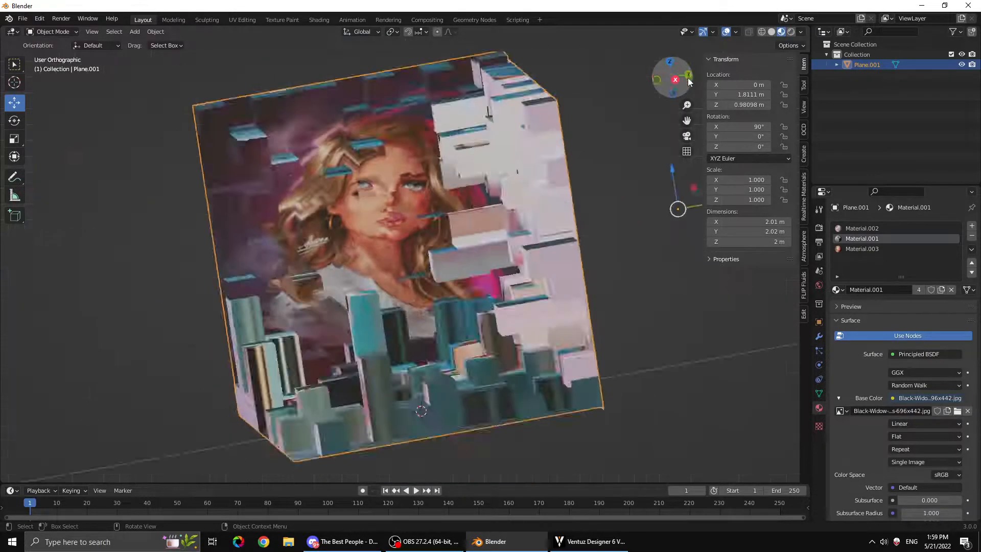
click(655, 78)
click(601, 207)
click(514, 201)
key(Tab)
key(alt+a)
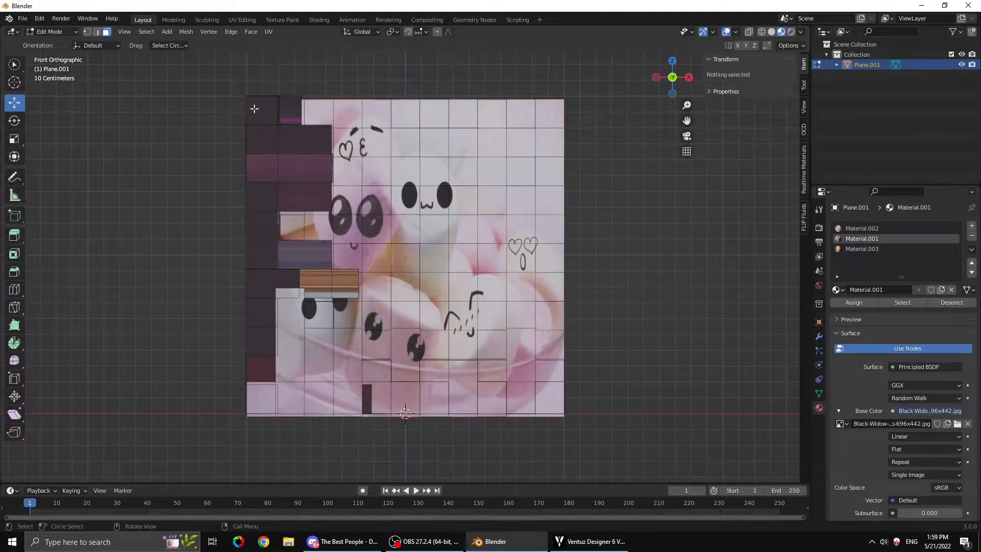
Circle-select all the sculpture's faces visible from the front view
click(19, 63)
mouse_move(253, 109)
mouse_down()
mouse_move(379, 115)
mouse_move(541, 143)
mouse_move(248, 157)
mouse_move(393, 171)
mouse_up()
mouse_move(553, 188)
mouse_down()
mouse_move(296, 204)
mouse_move(255, 220)
mouse_move(286, 261)
mouse_move(572, 289)
mouse_move(250, 306)
mouse_move(560, 357)
mouse_move(549, 396)
mouse_move(447, 413)
mouse_move(227, 412)
mouse_up()
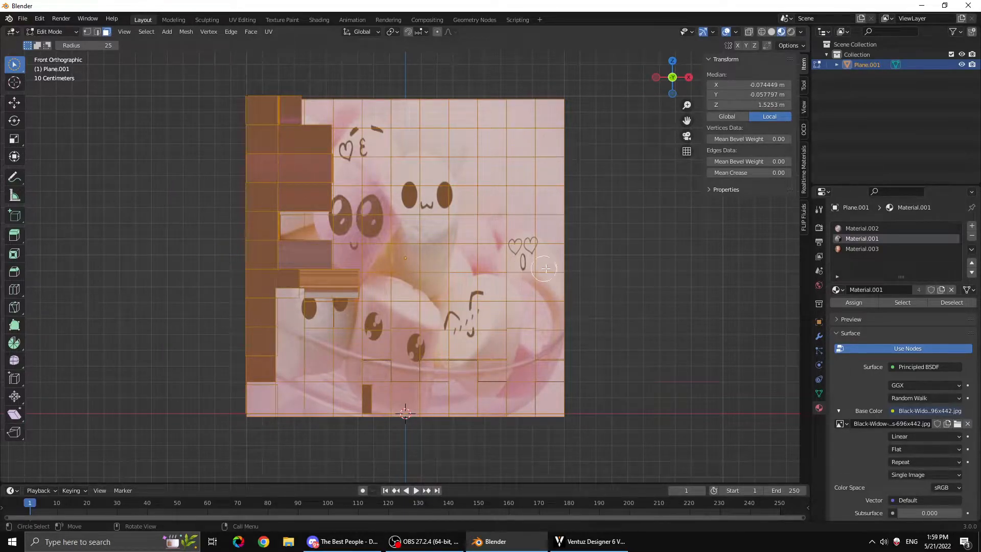
Assign Material.002 with the marsh.jpg image to the selected faces, project their UVs from view, and open the UV Editing workspace
click(861, 228)
click(866, 301)
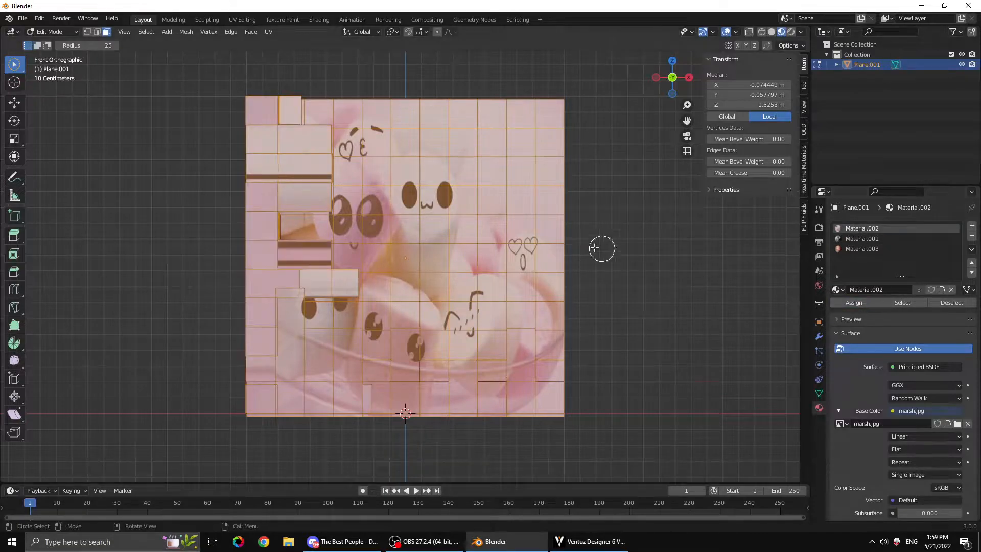
click(269, 32)
click(296, 128)
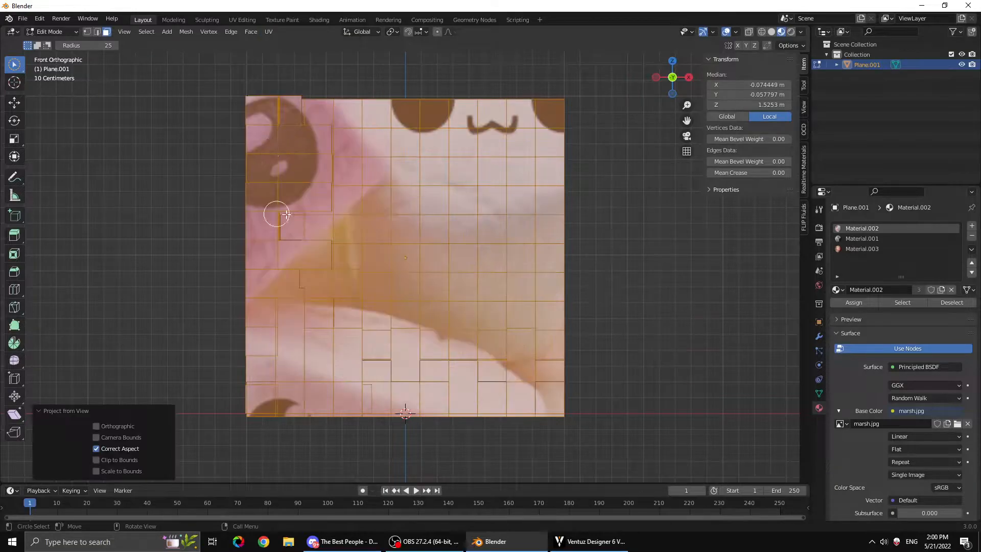
click(243, 20)
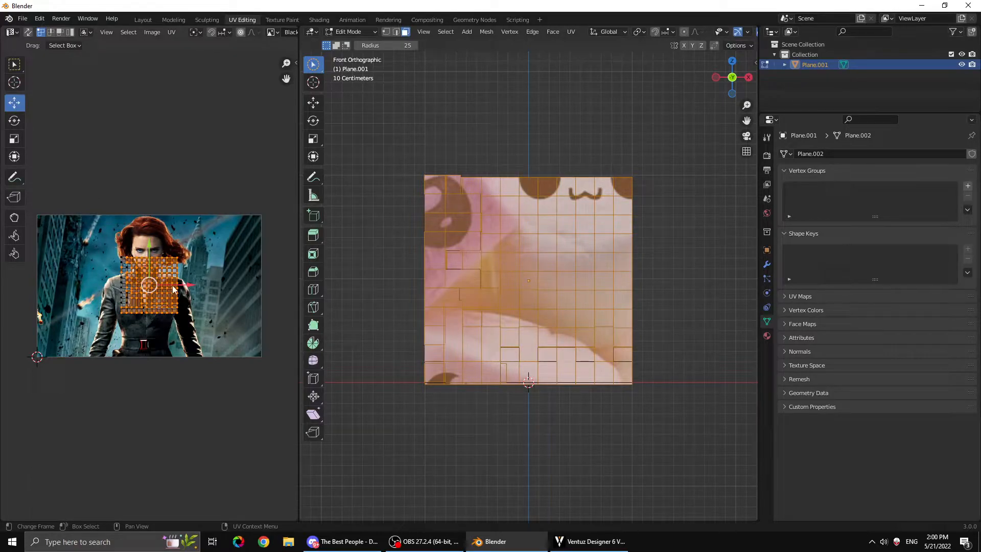
key(s)
click(196, 289)
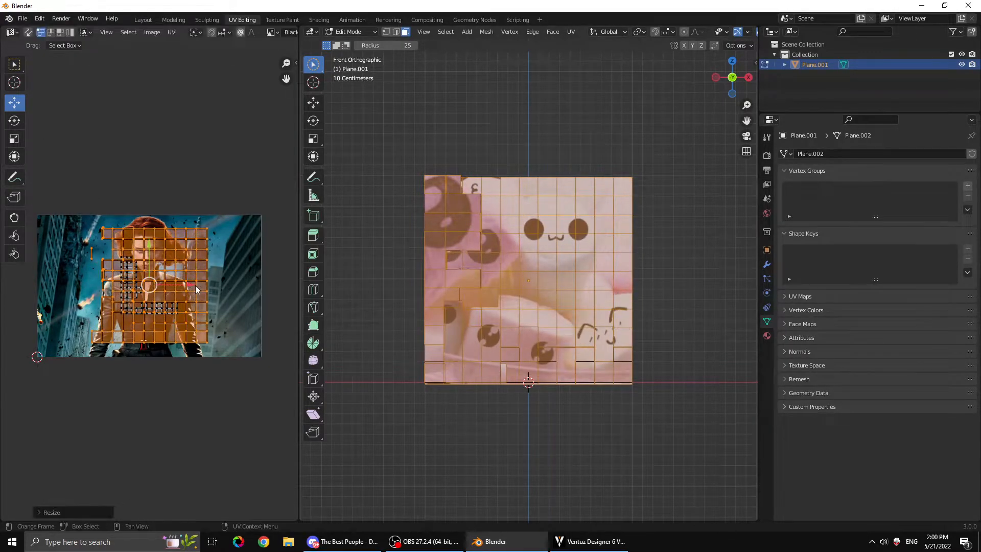
key(ctrl+z)
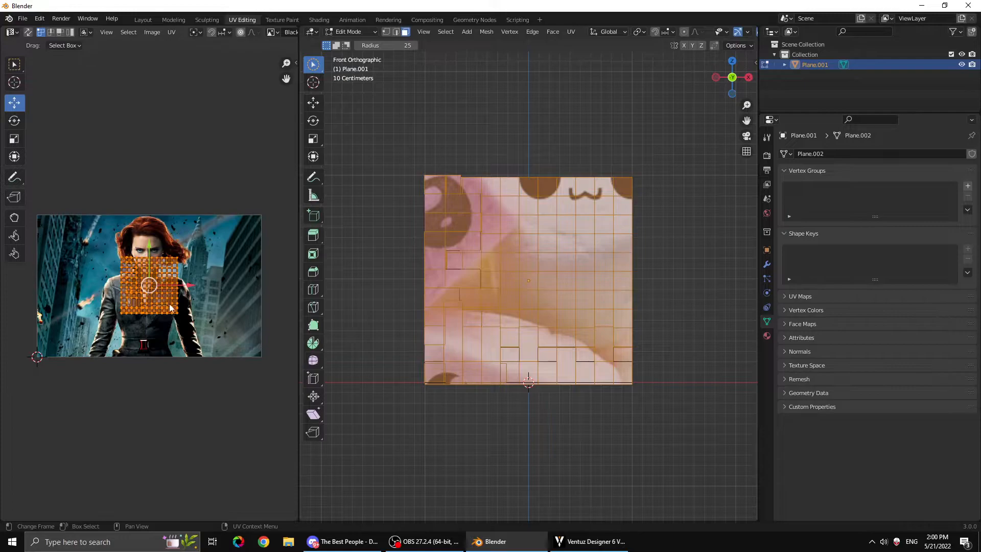
Scale the front-projected UVs up to the image's height and stretch them horizontally to its full width
key(s)
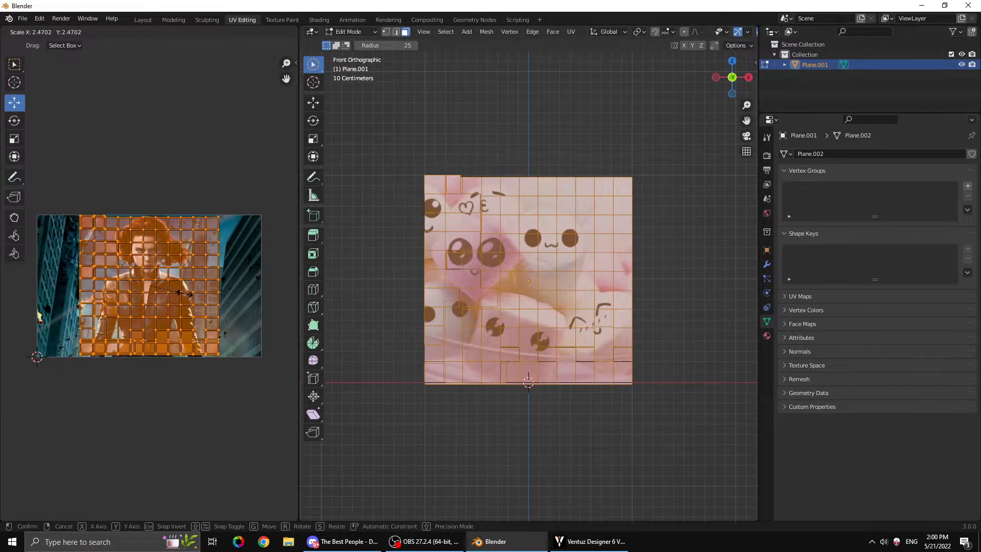
click(187, 296)
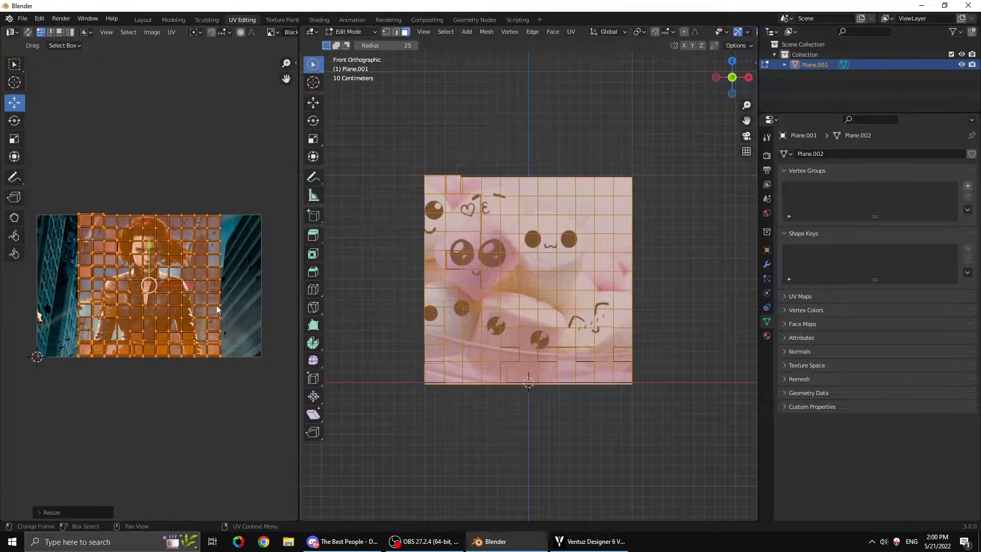
click(14, 138)
drag(188, 285, 219, 287)
drag(148, 244, 150, 248)
Inspect the sculpture in Object Mode from the top, front and right views, returning to the Layout workspace
key(Tab)
middle_drag(505, 390, 581, 499)
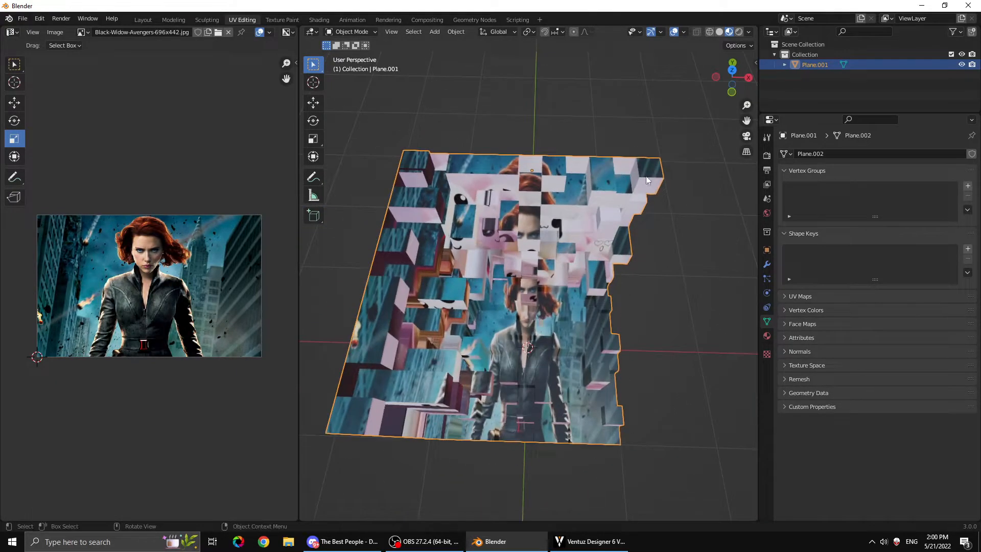
click(732, 70)
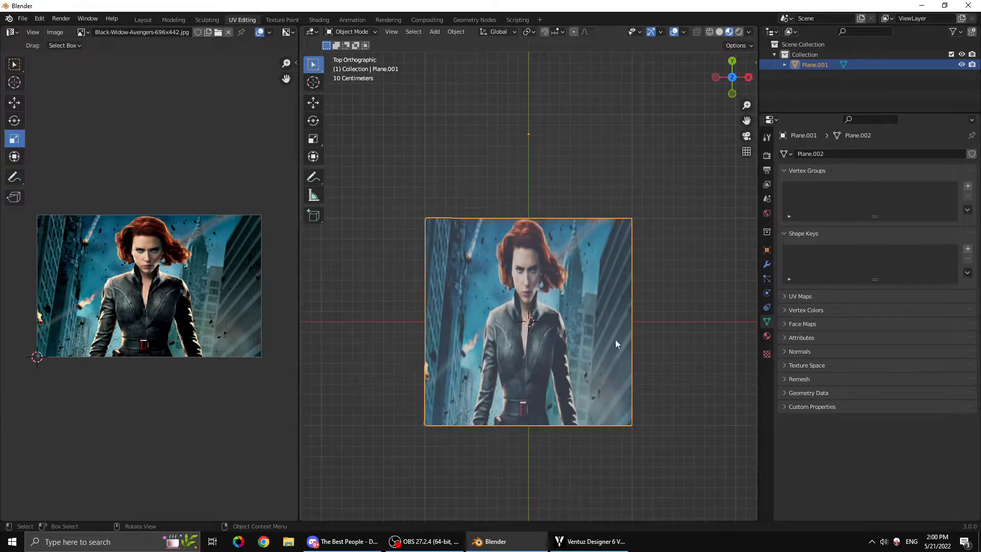
click(731, 95)
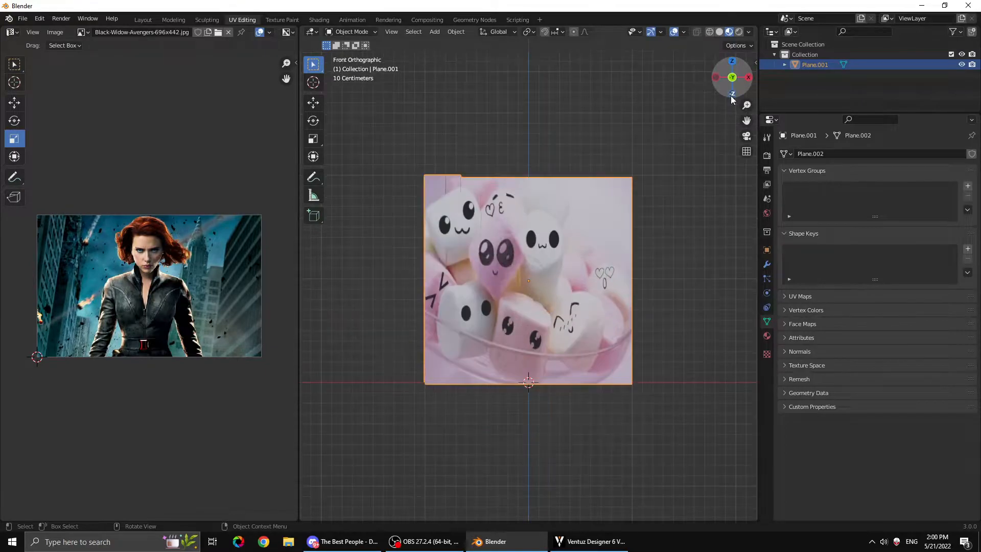
click(748, 77)
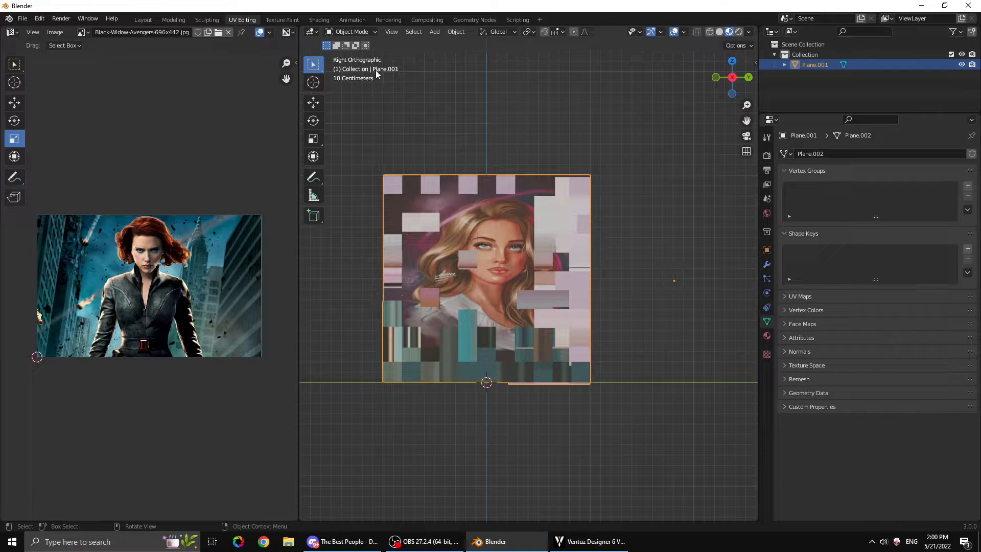
click(144, 20)
middle_drag(302, 275, 357, 306)
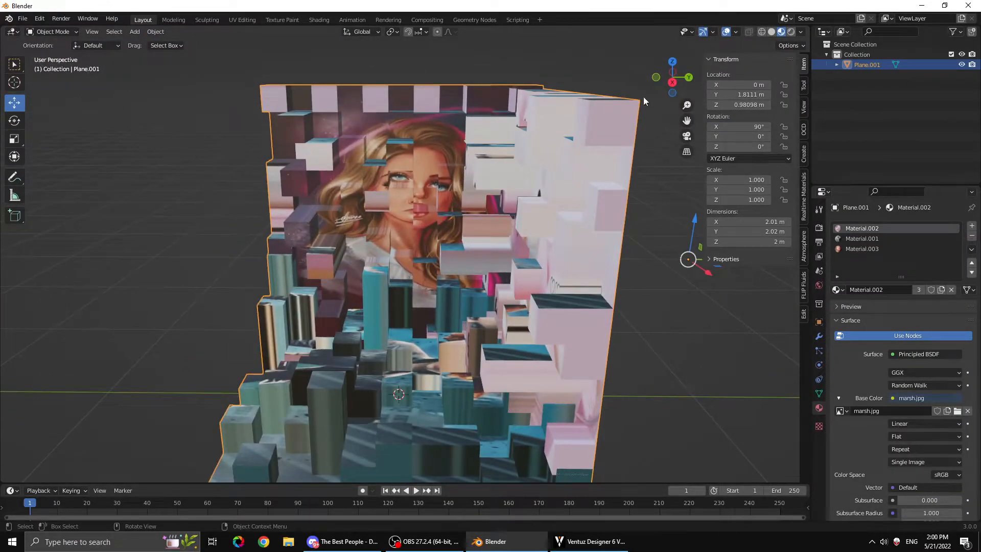
click(672, 82)
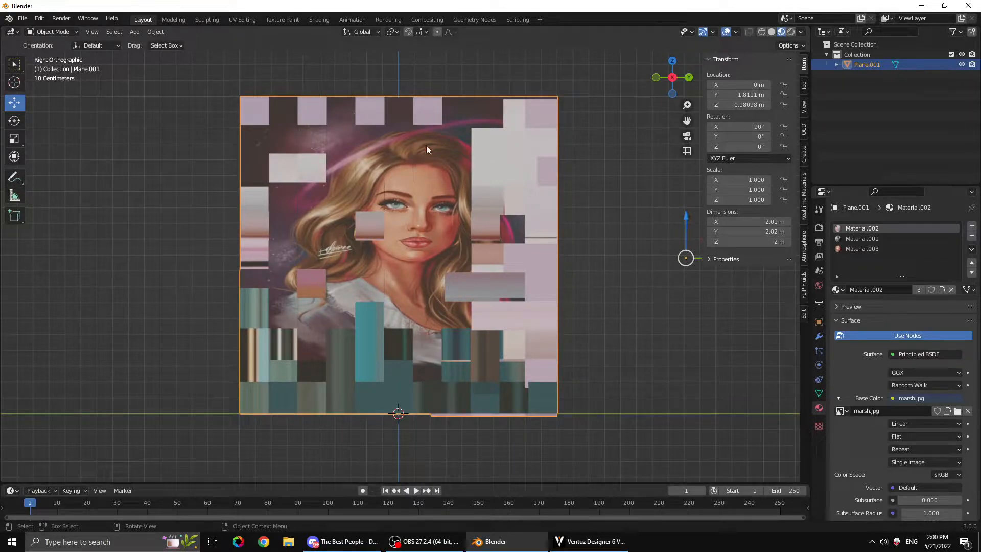
Circle-select all the sculpture's faces visible from the right view in Edit Mode
key(Tab)
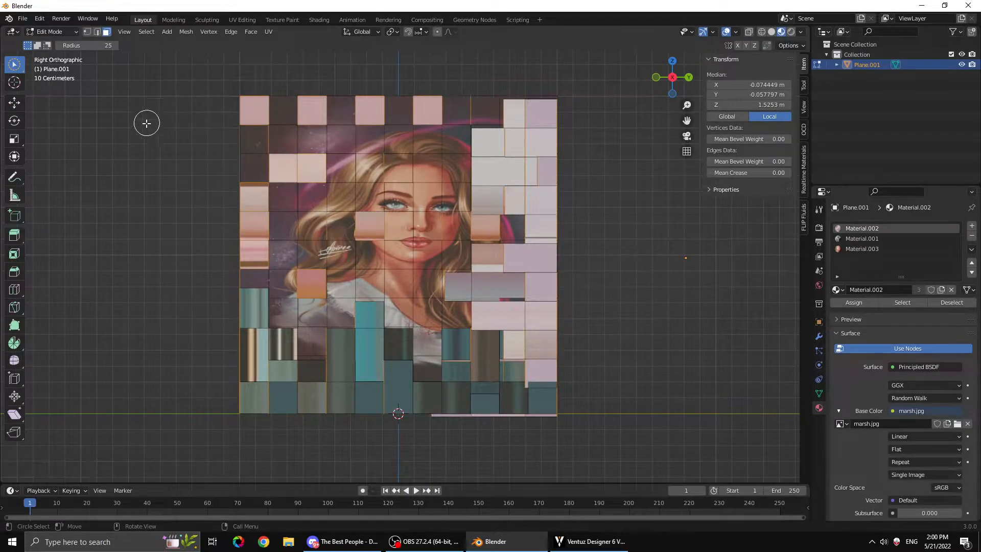
click(14, 103)
click(142, 154)
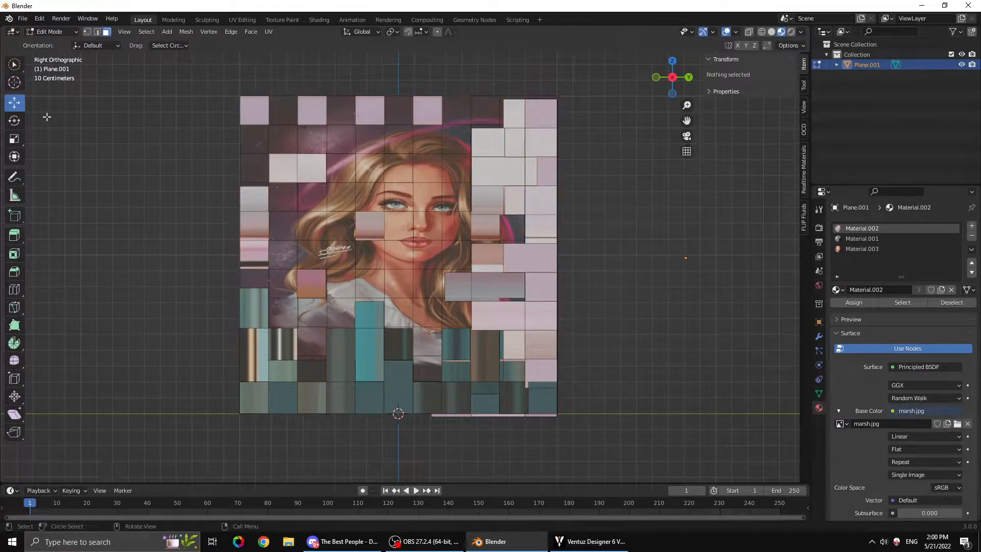
key(a)
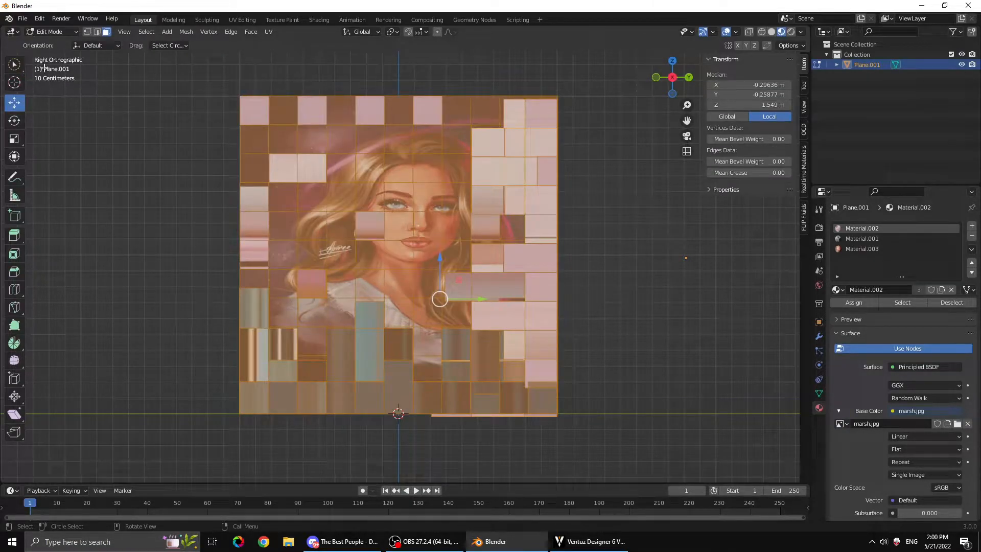
click(120, 159)
click(14, 64)
mouse_move(267, 131)
mouse_down()
mouse_move(254, 158)
mouse_move(255, 391)
mouse_move(375, 391)
mouse_move(544, 365)
mouse_move(536, 393)
mouse_move(432, 401)
mouse_move(409, 332)
mouse_move(281, 296)
mouse_move(246, 247)
mouse_move(316, 178)
mouse_move(491, 138)
mouse_move(541, 110)
mouse_move(520, 234)
mouse_up()
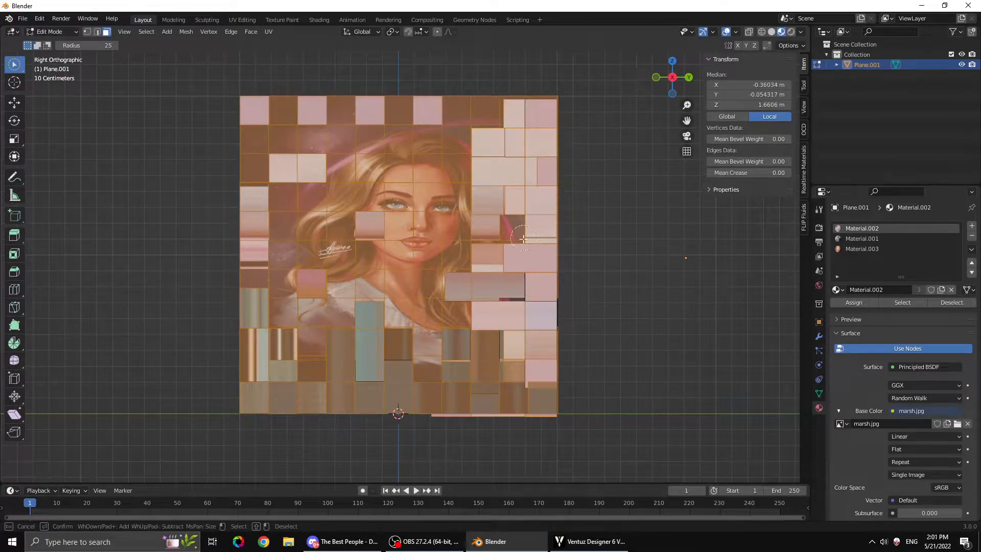
drag(552, 353, 514, 336)
drag(493, 322, 458, 108)
click(19, 107)
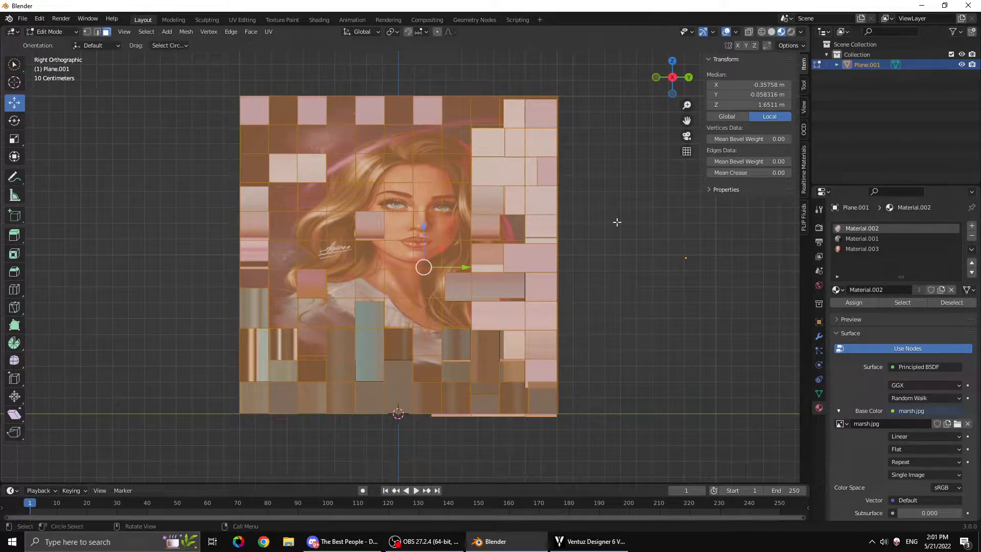
Assign Material.003 with the portrait image to the selected faces, project their UVs from view, and open the UV Editing workspace
click(860, 250)
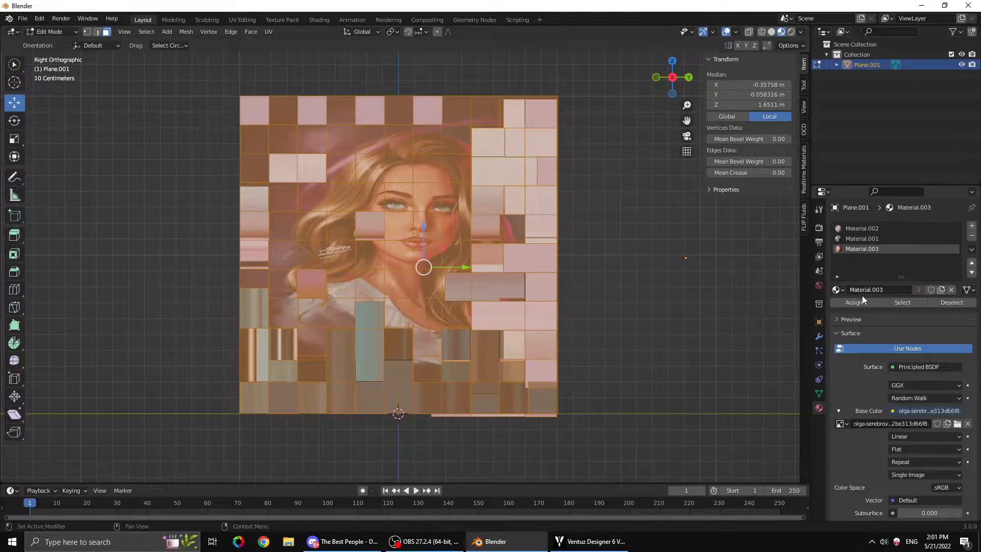
click(852, 302)
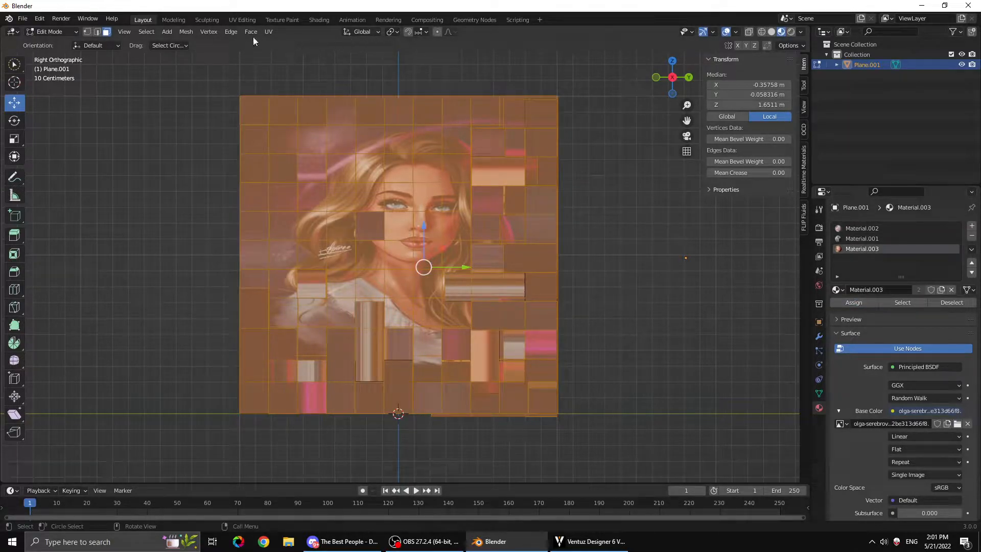
click(267, 32)
click(302, 129)
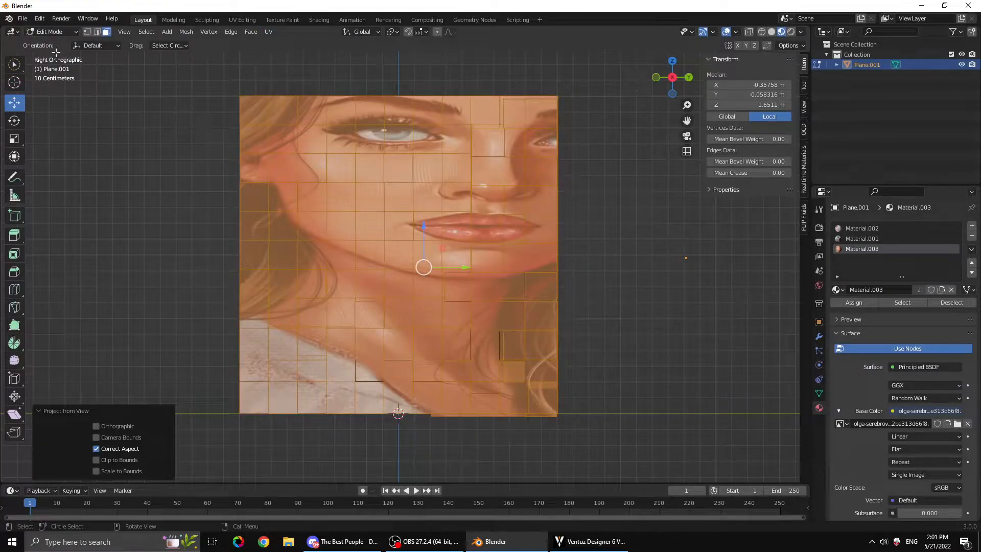
click(241, 20)
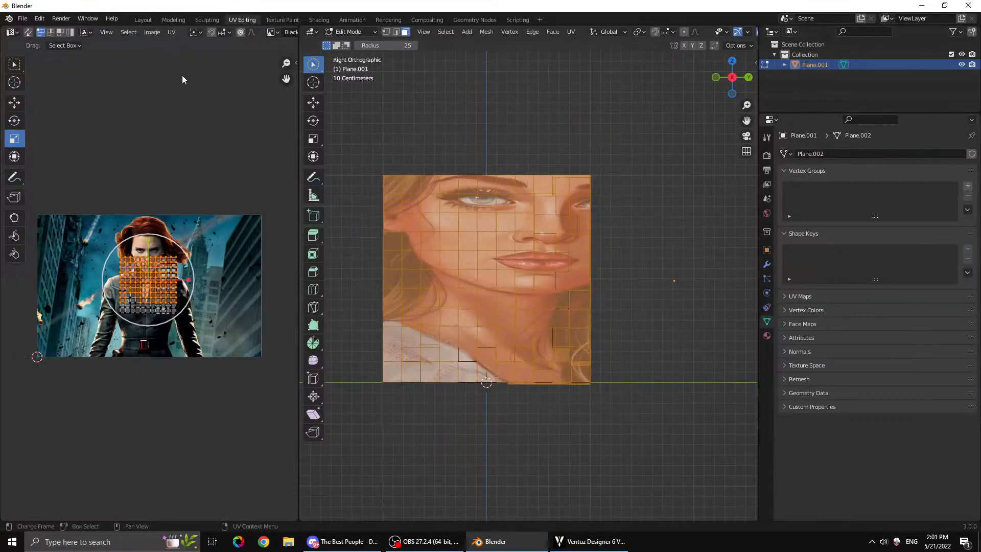
Scale the right-projected UVs up to the image's height, nudge them into place, and stretch them horizontally to its full width
key(a)
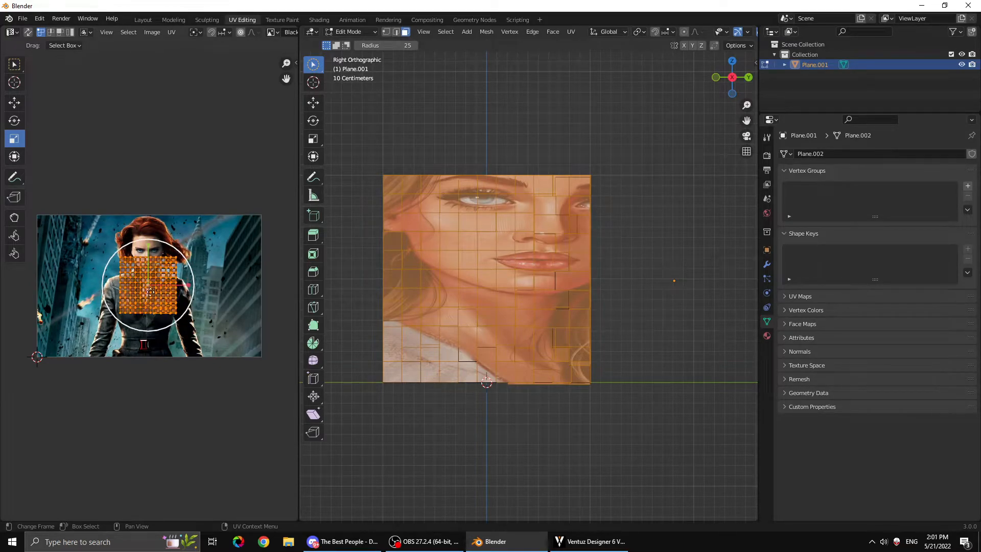
drag(179, 295, 231, 295)
click(18, 106)
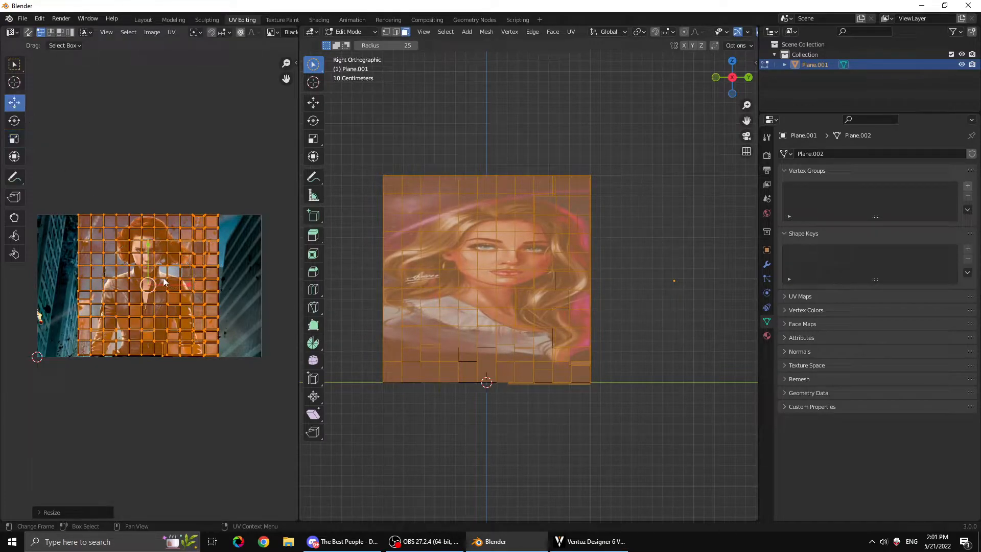
drag(147, 249, 147, 250)
click(18, 139)
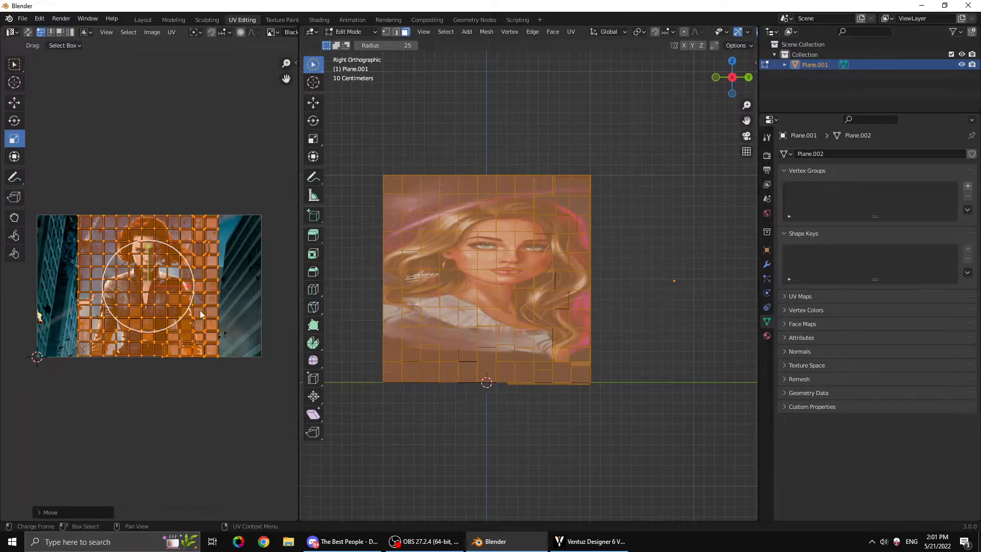
mouse_move(188, 287)
mouse_down()
mouse_move(214, 286)
mouse_move(192, 290)
mouse_up()
click(15, 103)
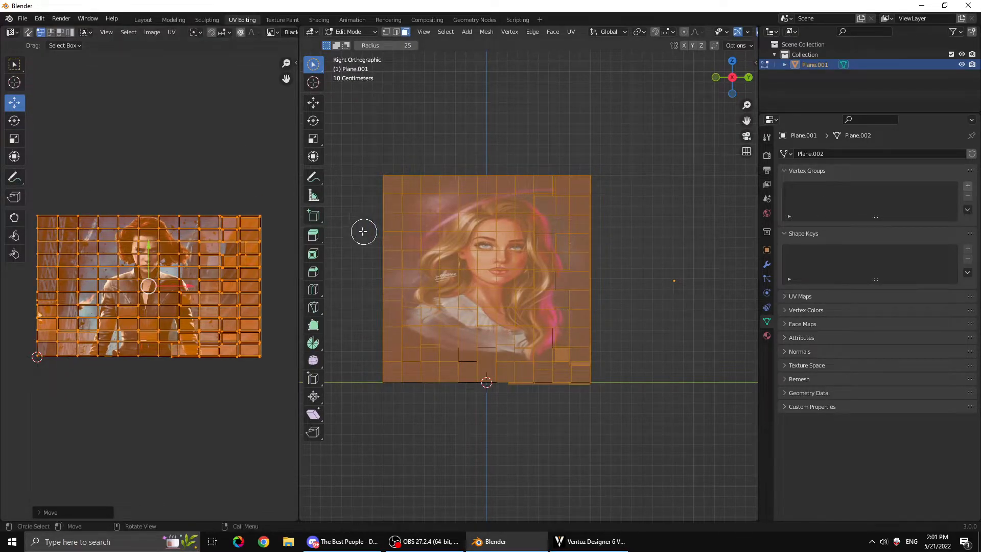
Inspect the sculpture in Object Mode from the front, top and right views, then close up in the Layout workspace
key(Tab)
middle_drag(381, 164, 661, 214)
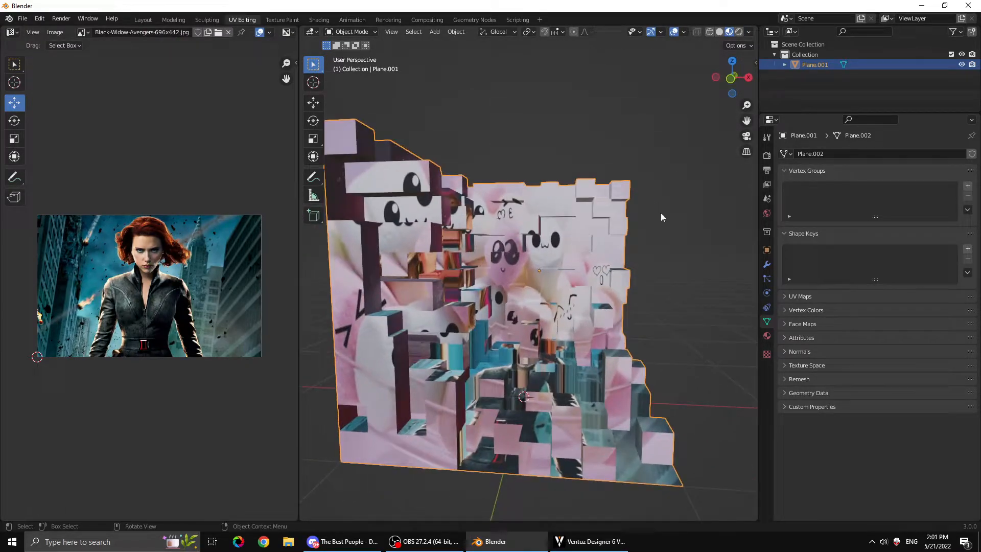
click(732, 78)
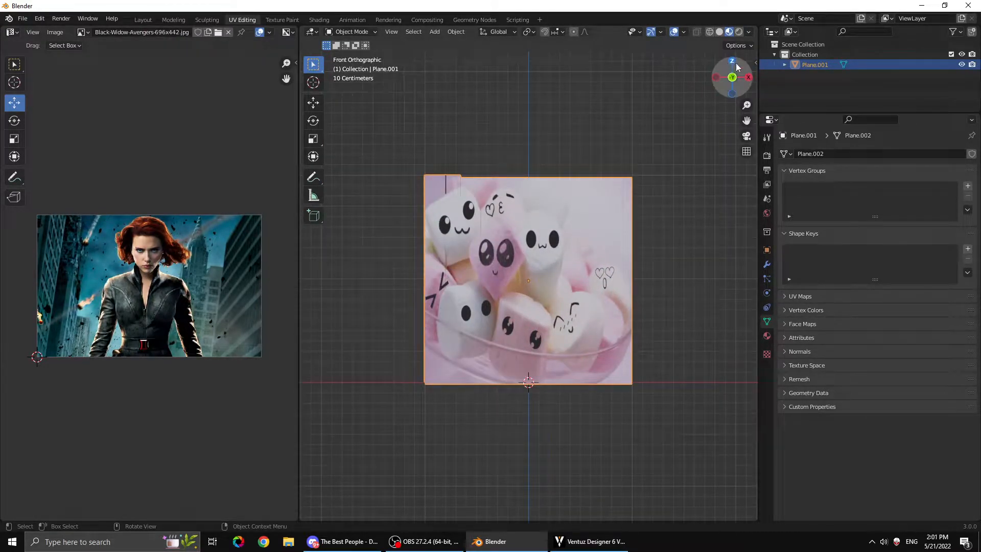
click(732, 62)
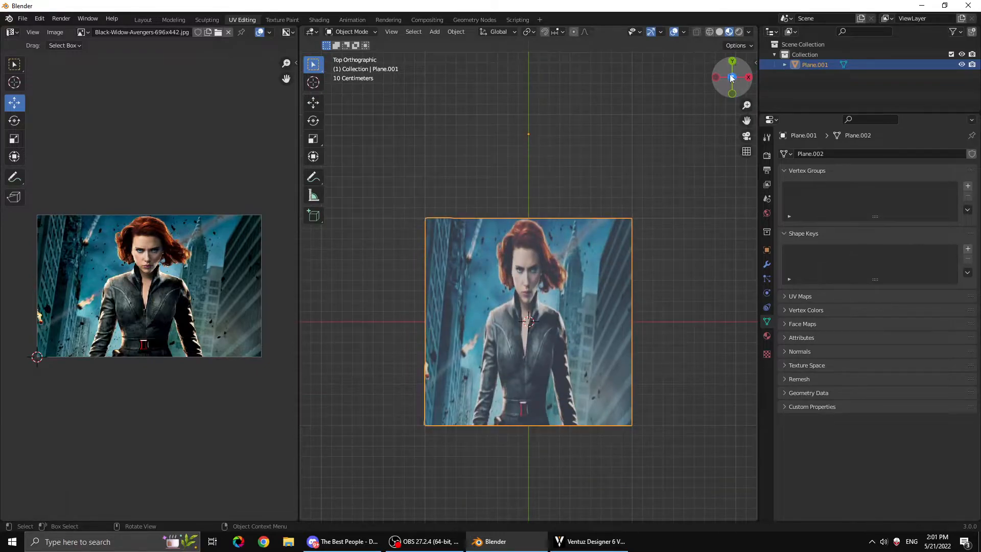
click(732, 77)
click(747, 80)
drag(734, 77, 567, 278)
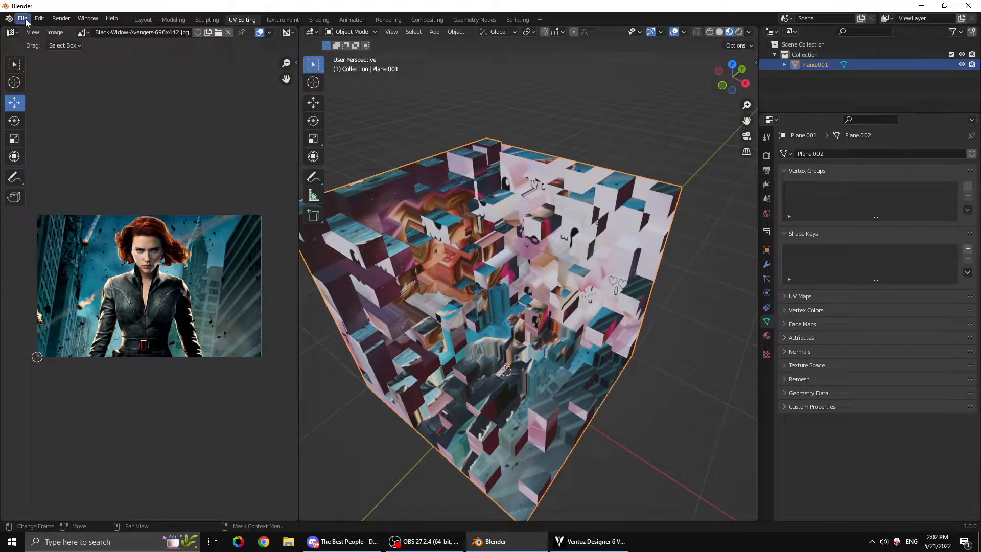
click(143, 20)
middle_drag(455, 250, 529, 314)
scroll(426, 279, up, 5)
middle_drag(426, 279, 346, 257)
Delete the stray face standing between the blocks near the sculpture's inner corner
key(Tab)
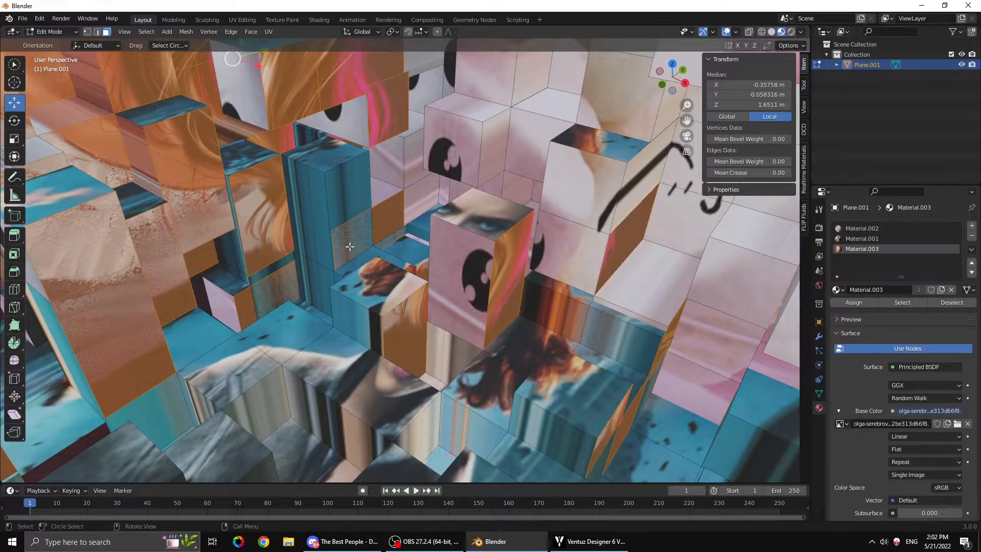
scroll(351, 248, down, 2)
scroll(290, 282, down, 8)
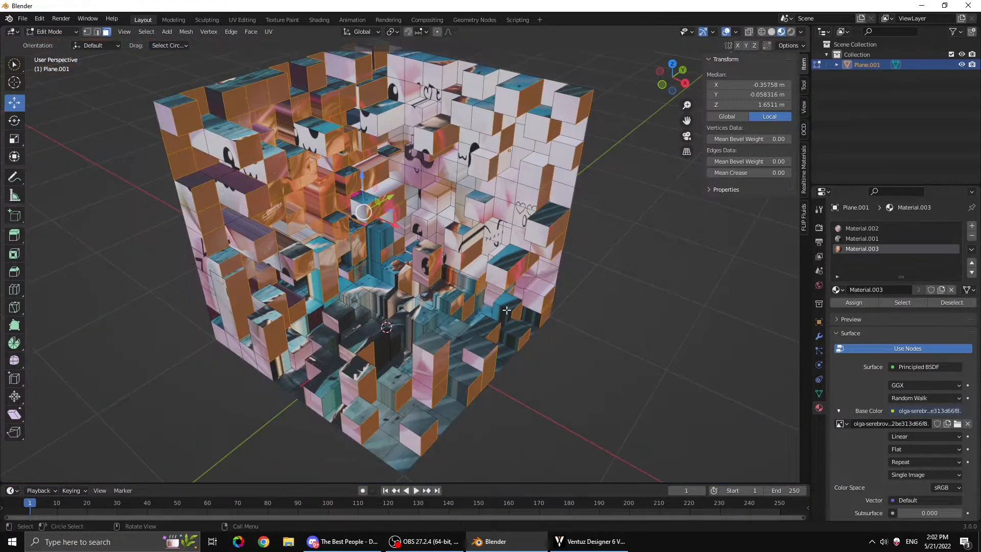
click(588, 359)
mouse_move(429, 279)
middle_down()
mouse_move(364, 236)
mouse_move(419, 284)
middle_up()
scroll(419, 284, up, 4)
click(397, 225)
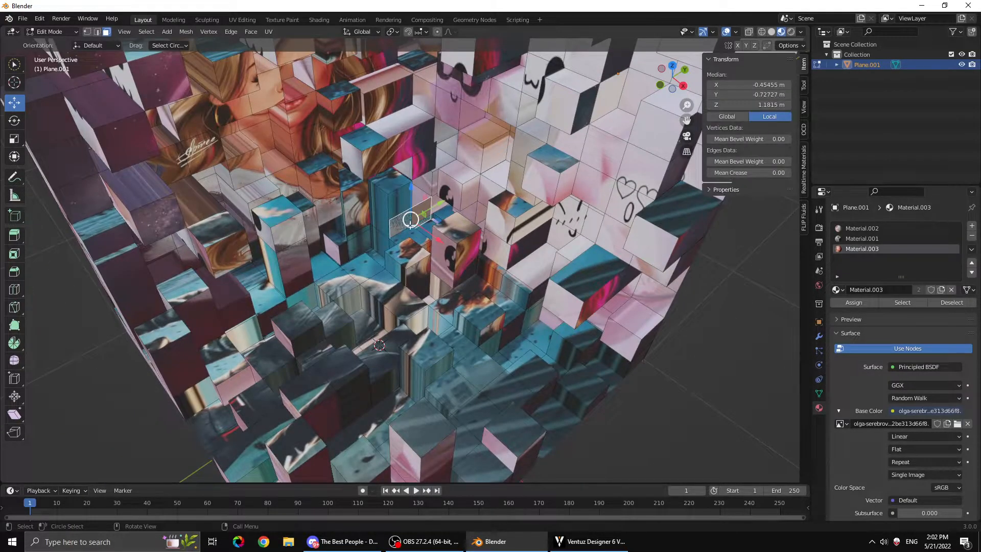
key(x)
click(427, 246)
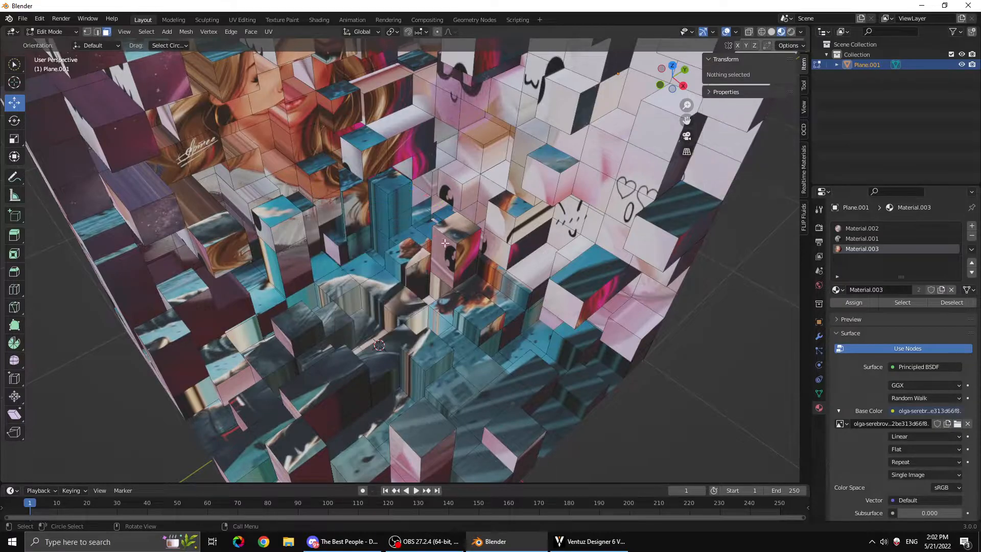
Check the sculpture's pictures from the right and front views and return to Object Mode
middle_drag(429, 245, 369, 172)
click(671, 75)
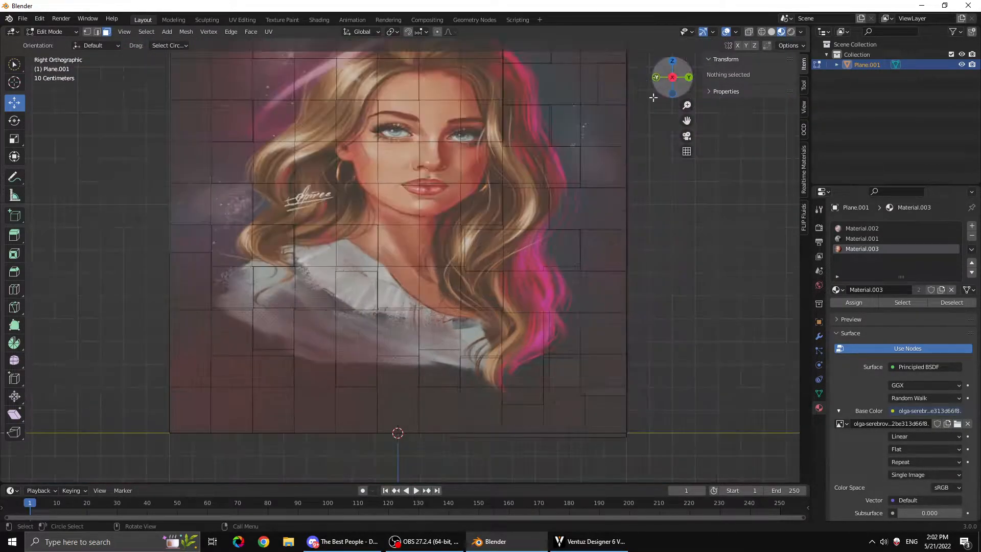
middle_drag(385, 197, 699, 104)
click(674, 79)
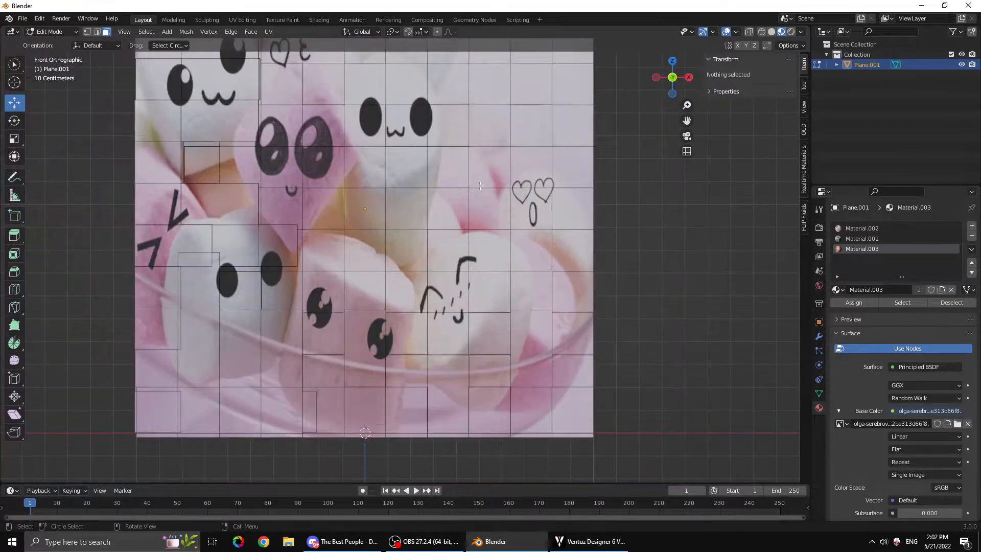
scroll(472, 241, down, 1)
shift+middle_drag(470, 230, 382, 307)
click(670, 75)
key(Tab)
scroll(382, 311, down, 2)
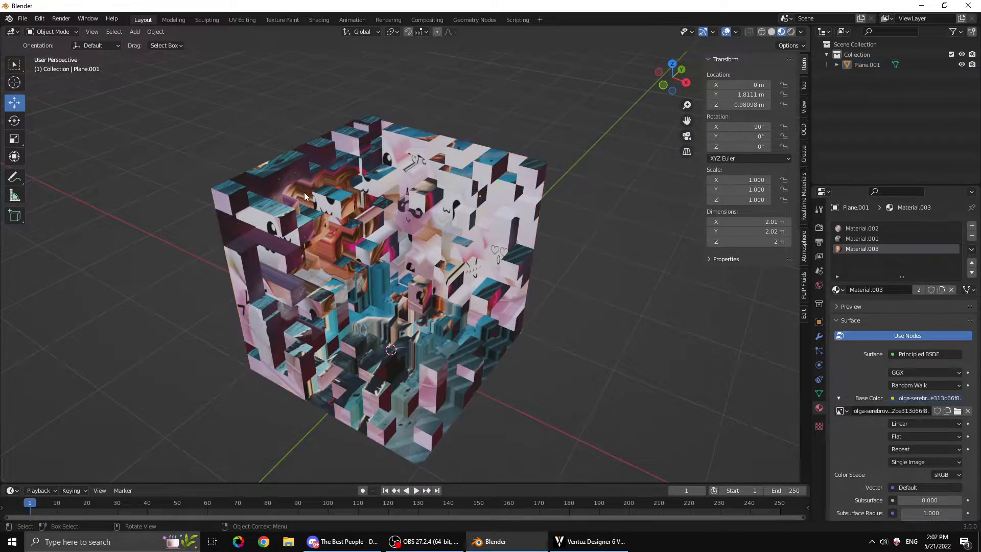
click(22, 19)
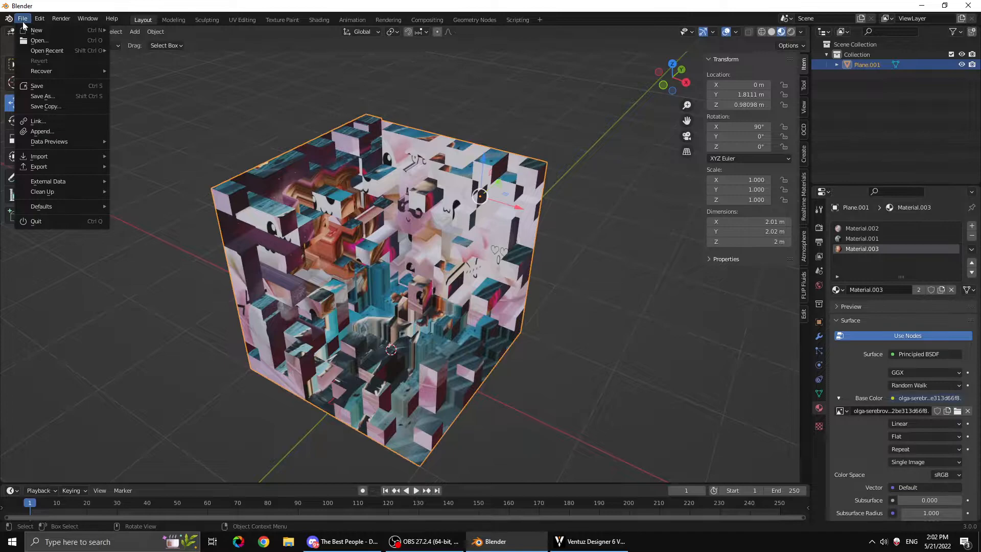
click(204, 94)
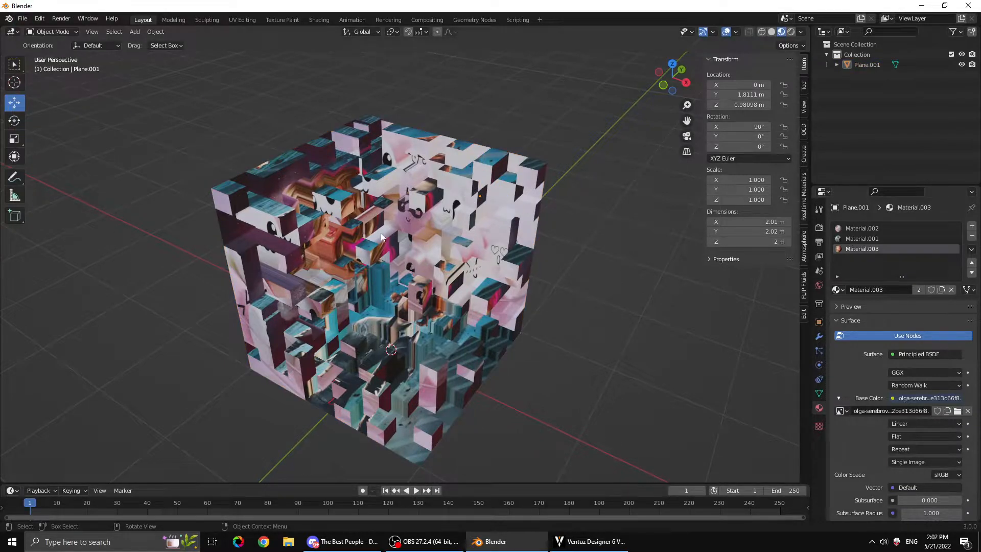
Select the marshmallow wall's linked faces delimited by seam and separate the selection into its own object
click(304, 219)
key(Tab)
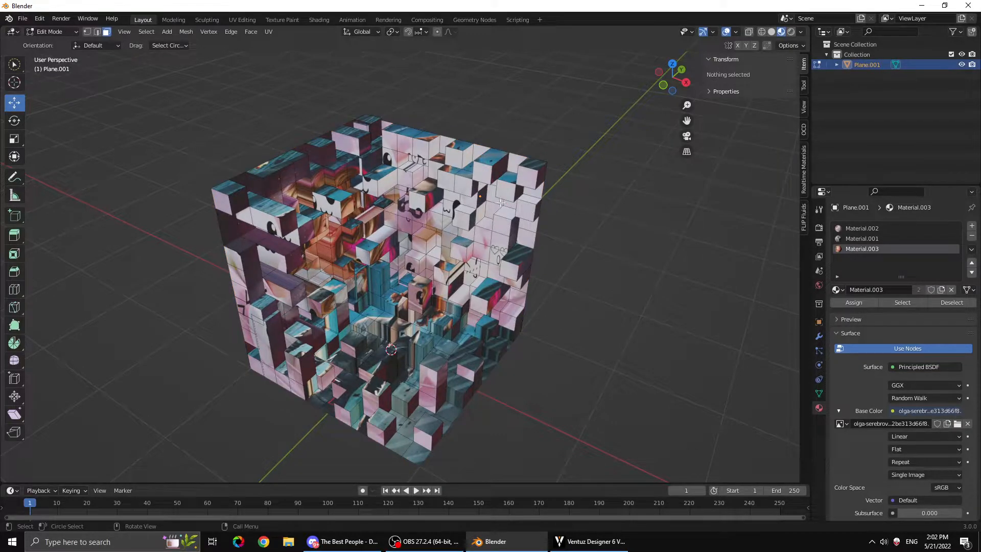
click(466, 202)
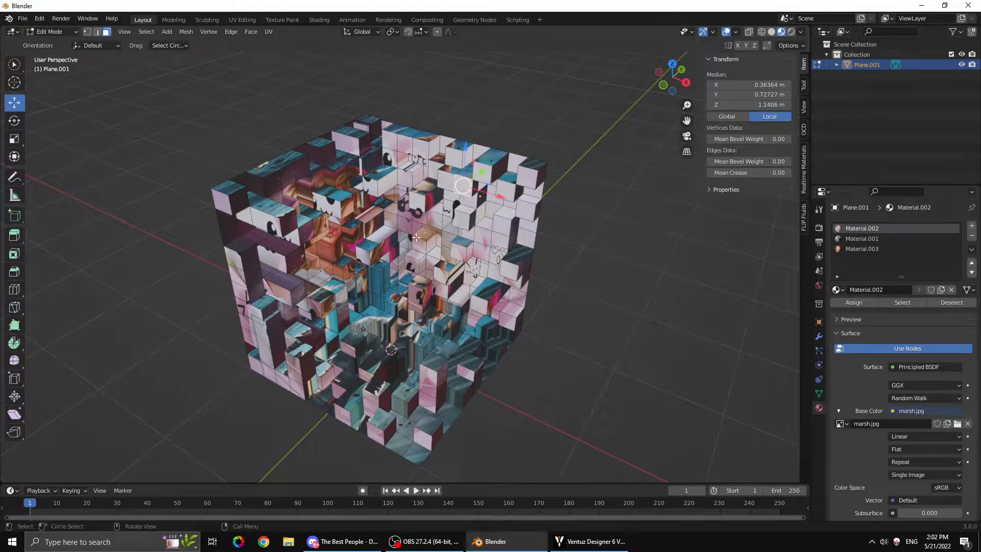
key(l)
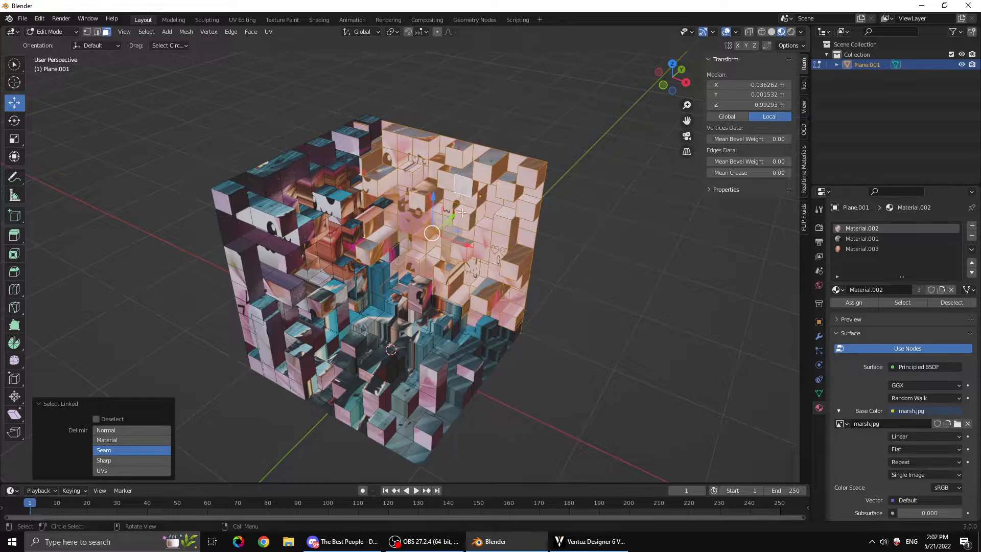
right_click(433, 219)
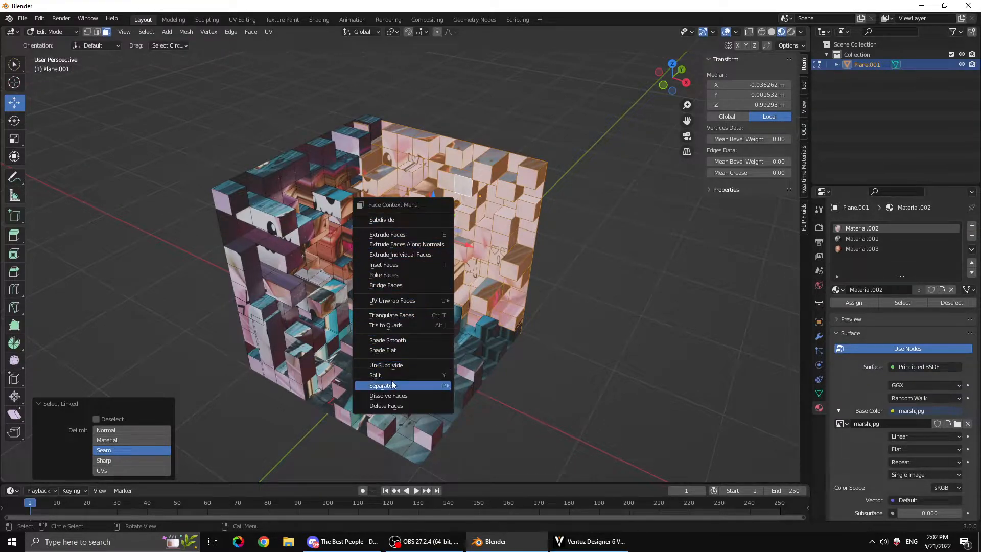
mouse_move(393, 382)
click(474, 387)
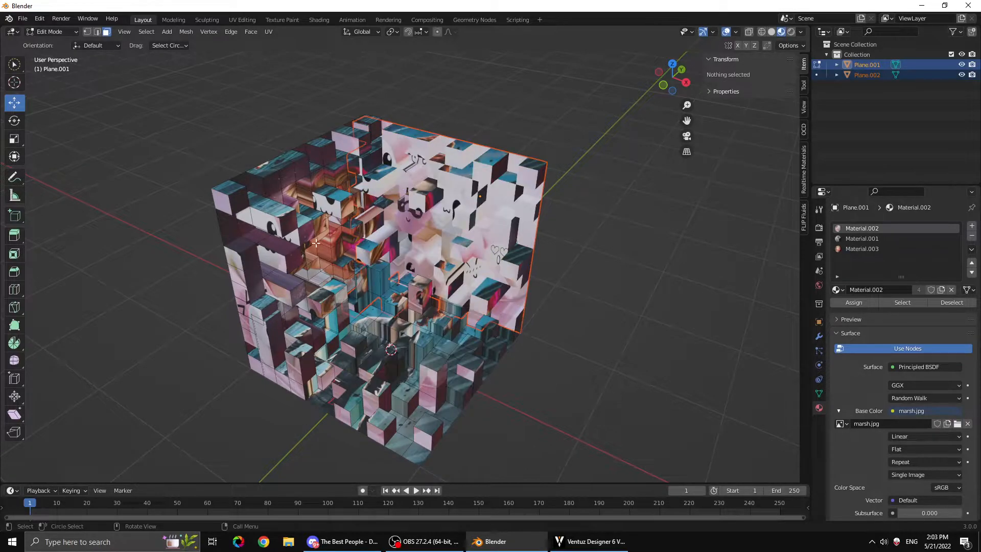
Select the portrait wall's linked faces, separate them into their own object, and return to Object Mode
click(315, 243)
key(l)
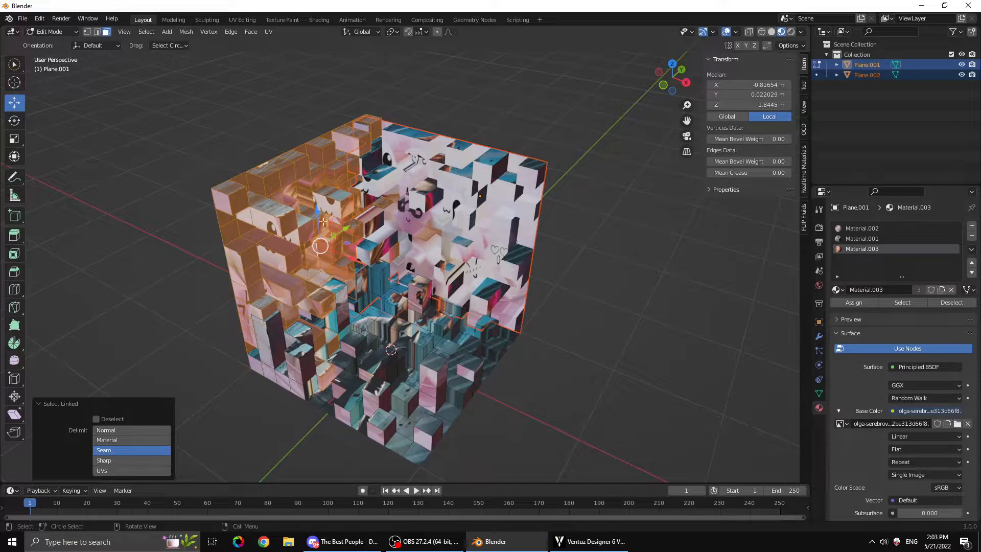
right_click(307, 214)
mouse_move(316, 216)
click(347, 218)
key(Tab)
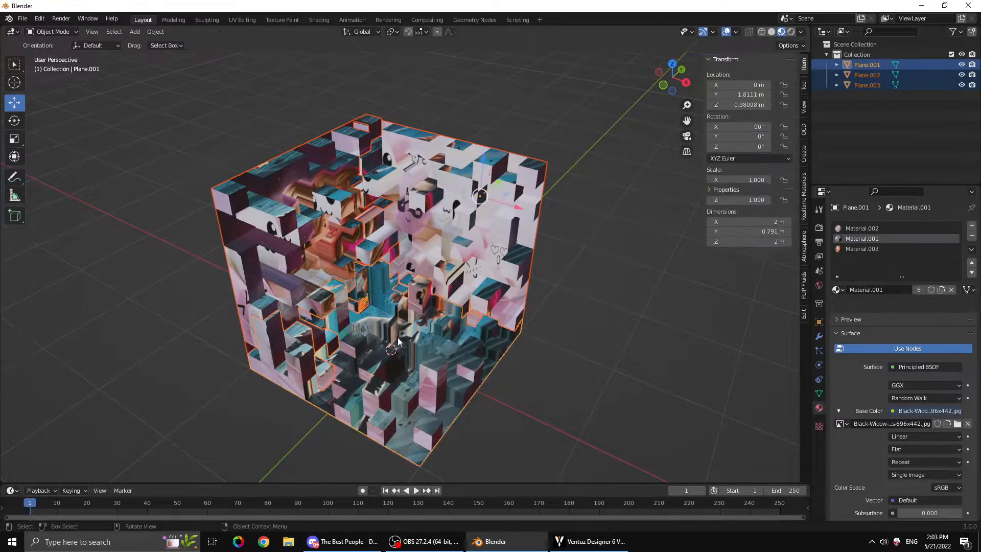
Check the separated floor and wall pieces by selecting them individually
click(557, 374)
click(476, 381)
middle_drag(512, 357, 467, 340)
click(403, 314)
click(390, 334)
click(357, 236)
Set the marshmallow wall's origin to its center of mass (surface)
click(468, 232)
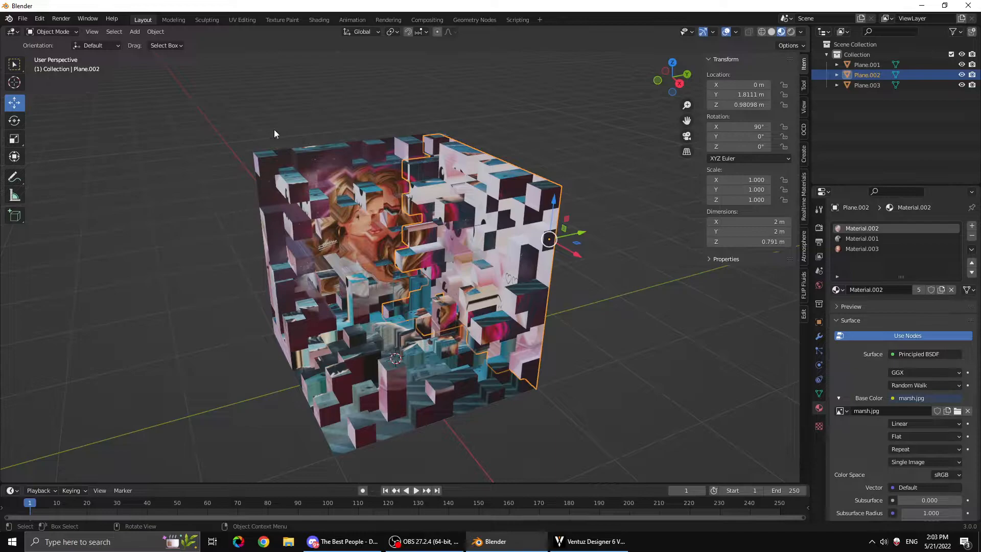
click(138, 31)
mouse_move(155, 32)
mouse_move(182, 54)
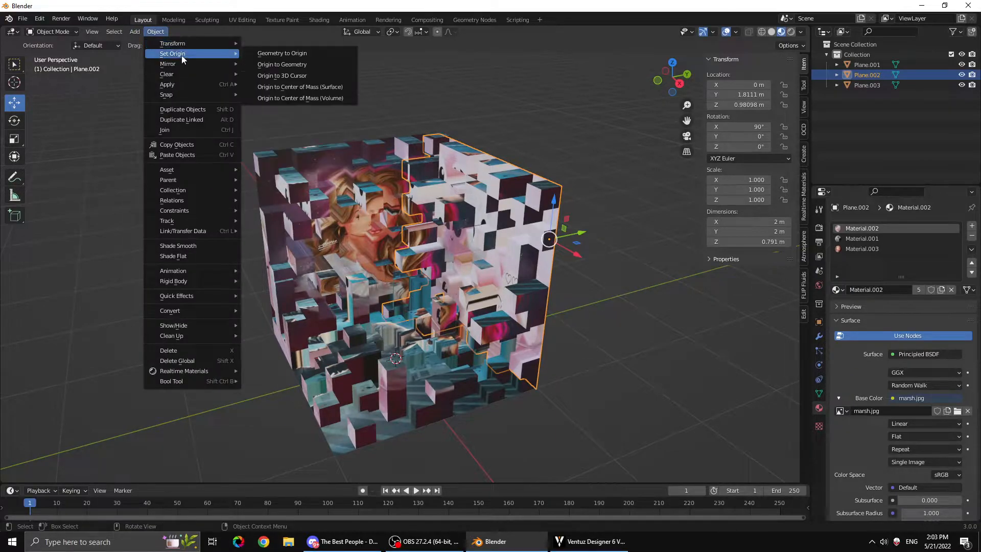
click(300, 88)
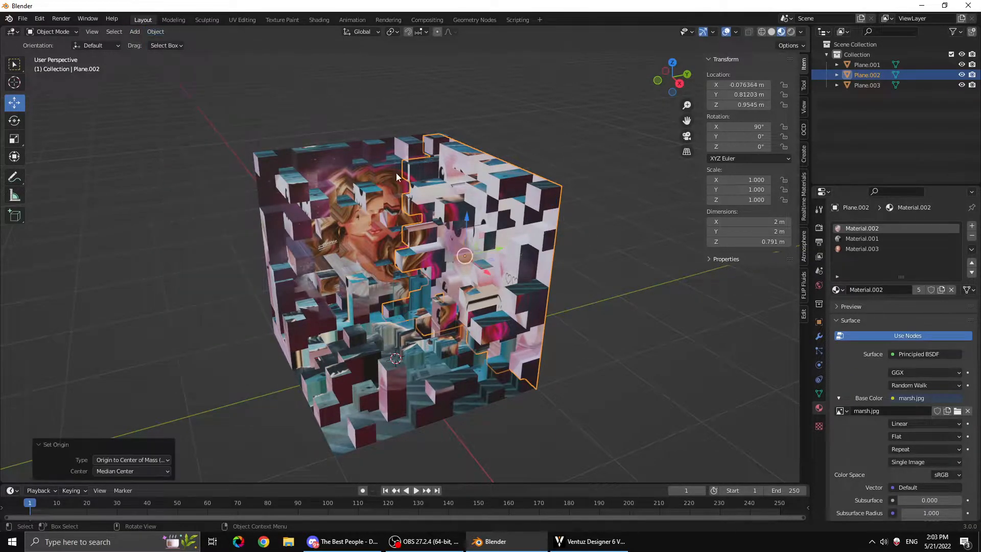
Set the floor piece's origin to its center of mass (surface)
click(382, 367)
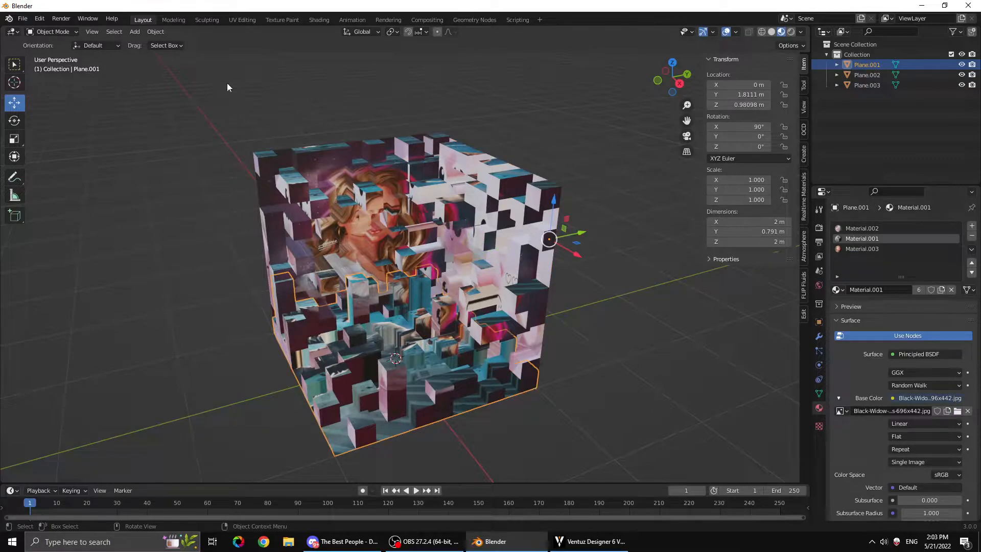
click(161, 32)
mouse_move(178, 54)
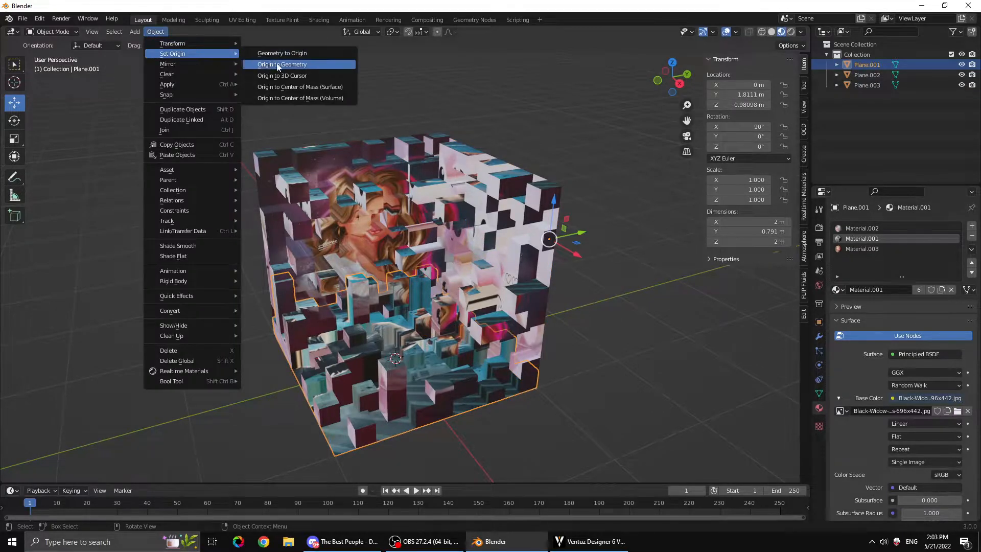
click(314, 88)
Set the portrait wall's origin to its center of mass (surface)
click(369, 226)
click(156, 31)
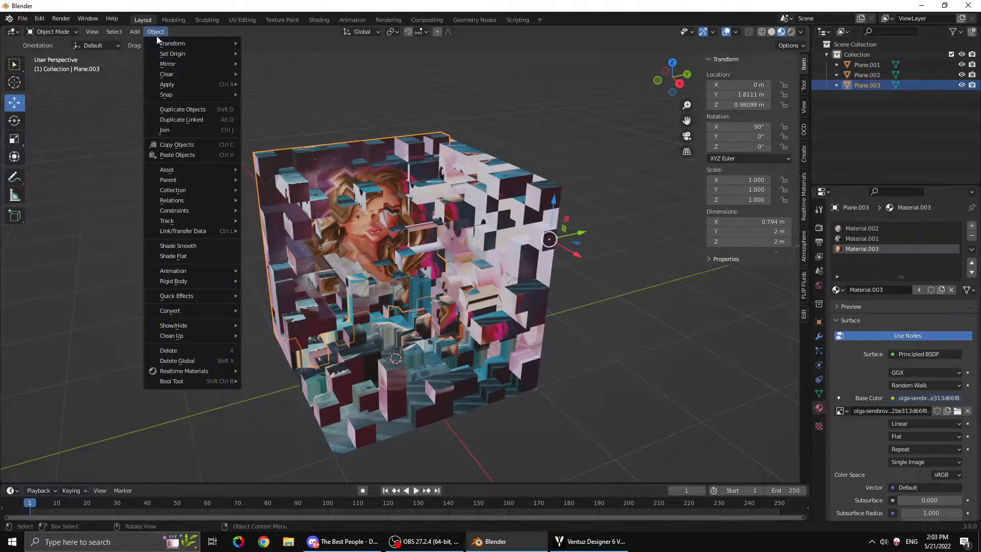
mouse_move(168, 55)
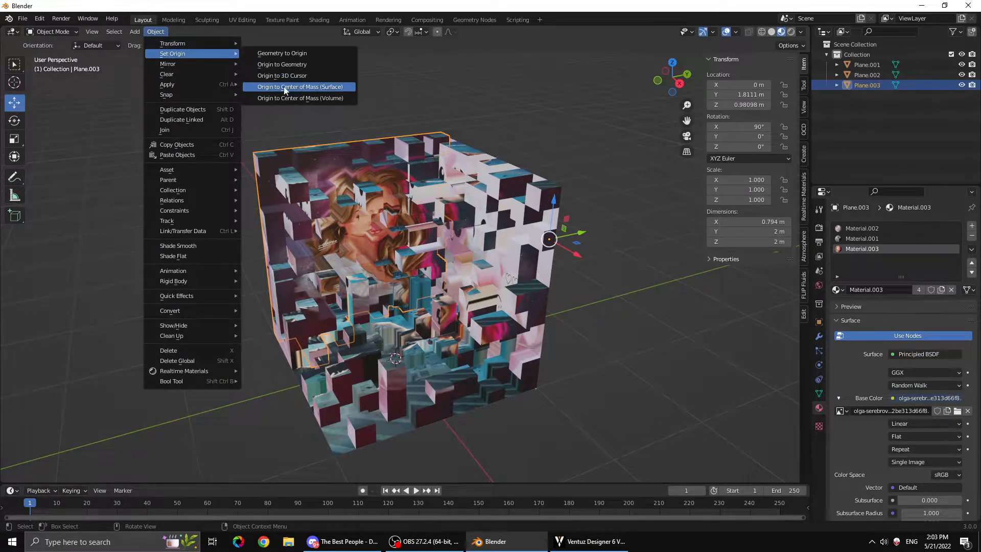
click(310, 88)
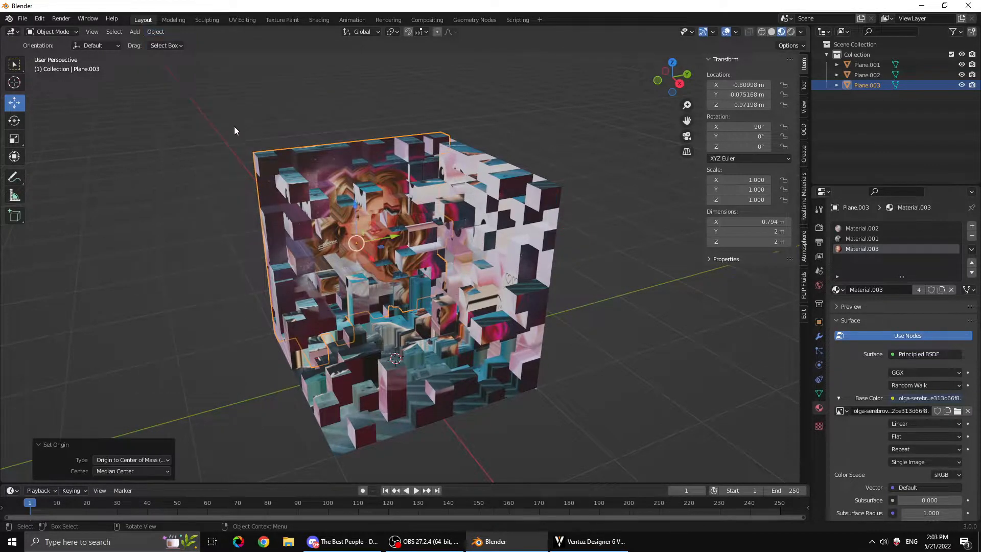
Check the new origin of each wall and the floor by selecting them individually, and inspect the whole sculpture deselected
click(244, 124)
mouse_move(352, 307)
middle_down()
mouse_move(363, 317)
mouse_move(335, 302)
mouse_move(340, 277)
mouse_move(349, 293)
middle_up()
click(321, 246)
click(434, 235)
click(334, 243)
click(392, 332)
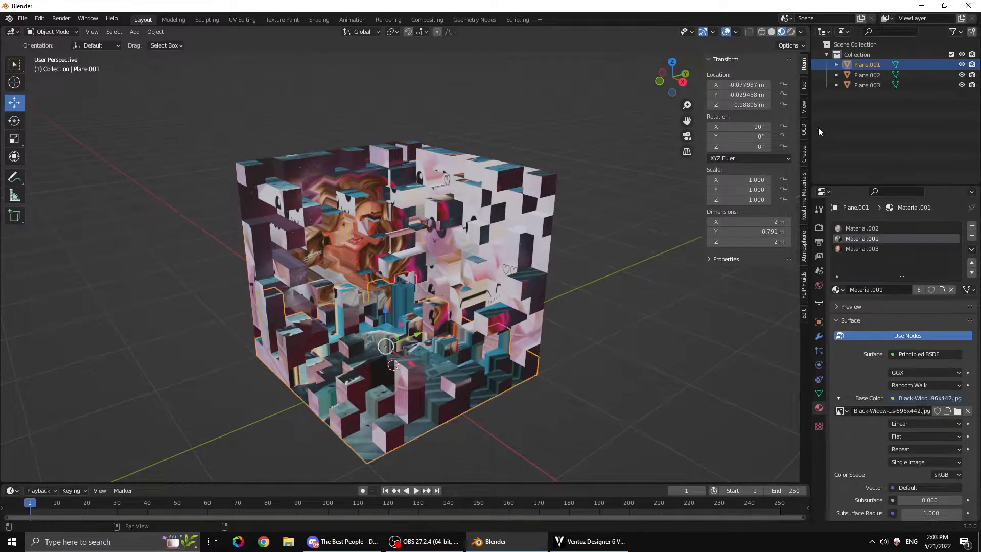
middle_drag(403, 282, 474, 337)
click(573, 303)
middle_drag(573, 302, 369, 292)
scroll(393, 354, up, 6)
scroll(360, 302, down, 8)
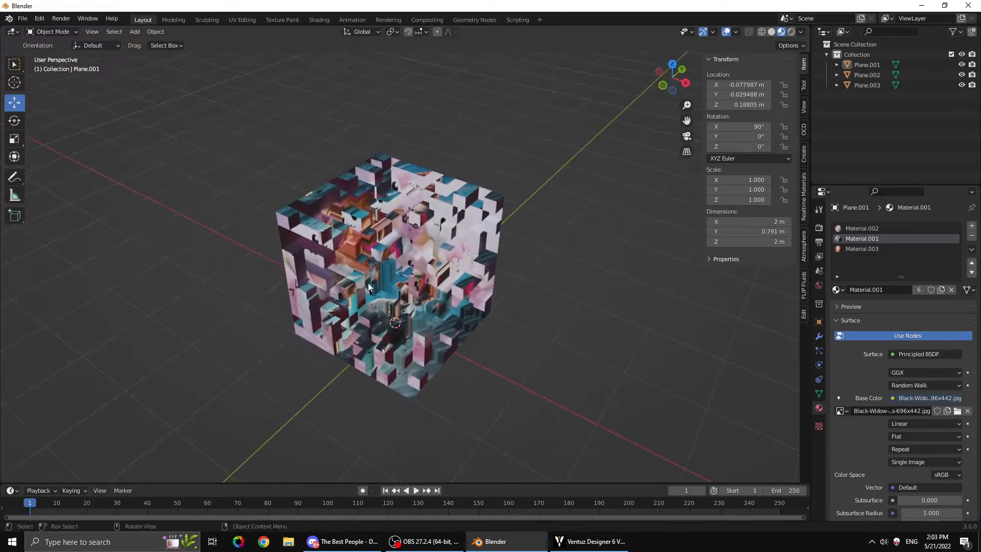
Save the Blender file as CUBE_TRANSITION in the stuff folder on the Desktop
click(22, 19)
click(77, 96)
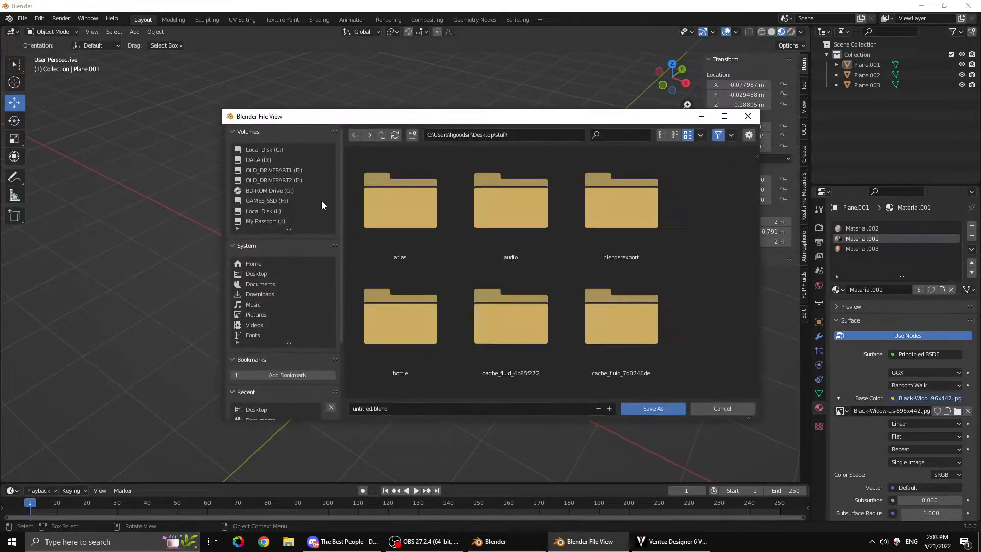
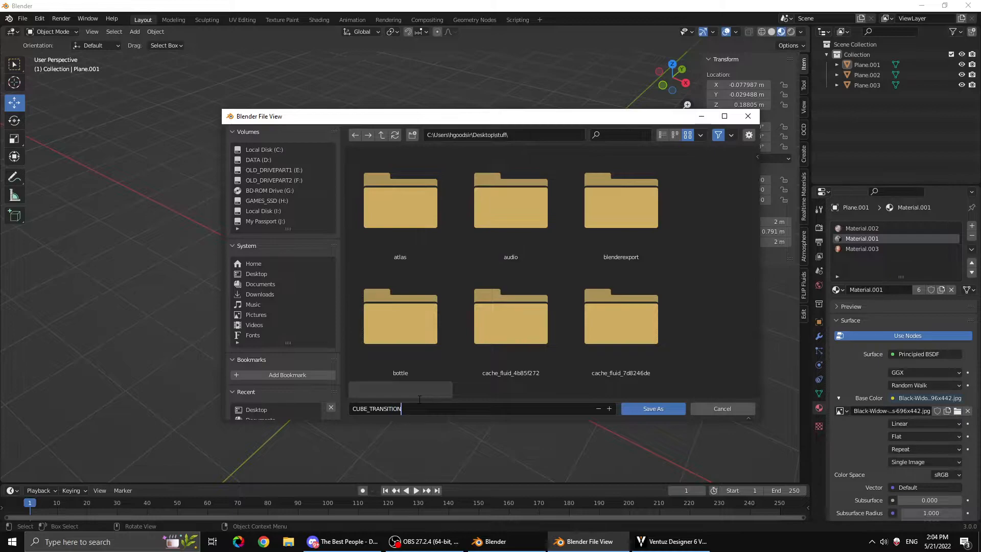
click(652, 408)
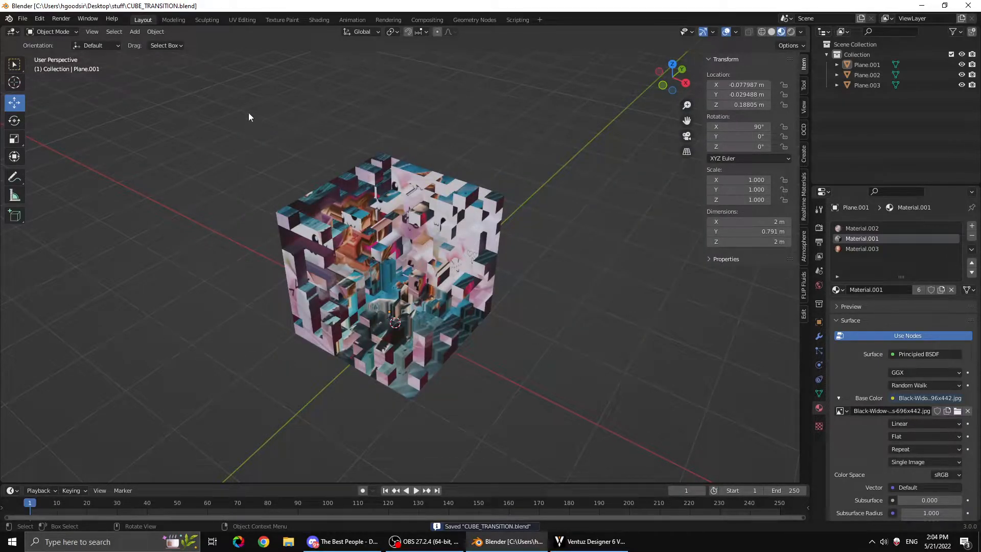
Select Plane.001, Plane.002 and Plane.003 and export the scene as the Wavefront file CUBE_TRANSITION.obj in the stuff folder
drag(869, 61, 853, 91)
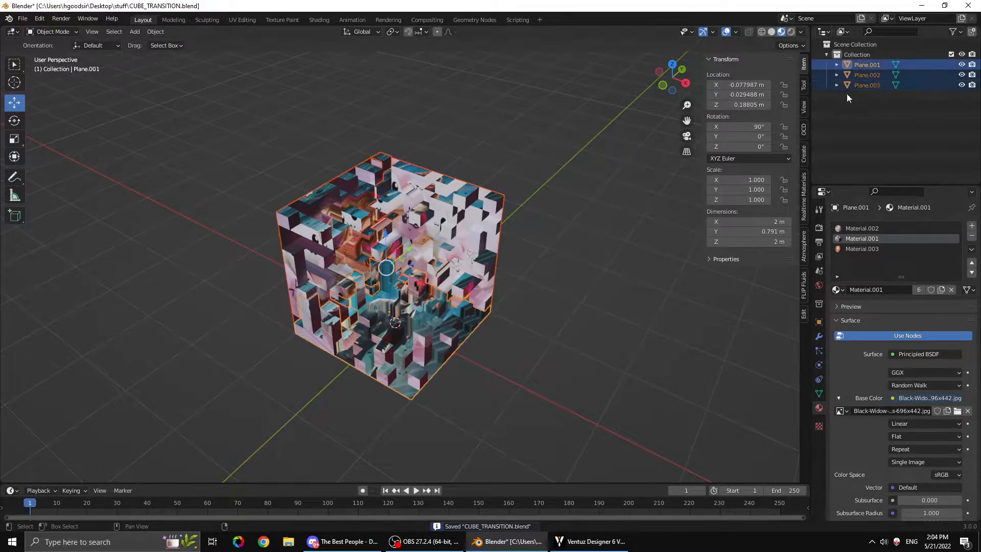
click(23, 19)
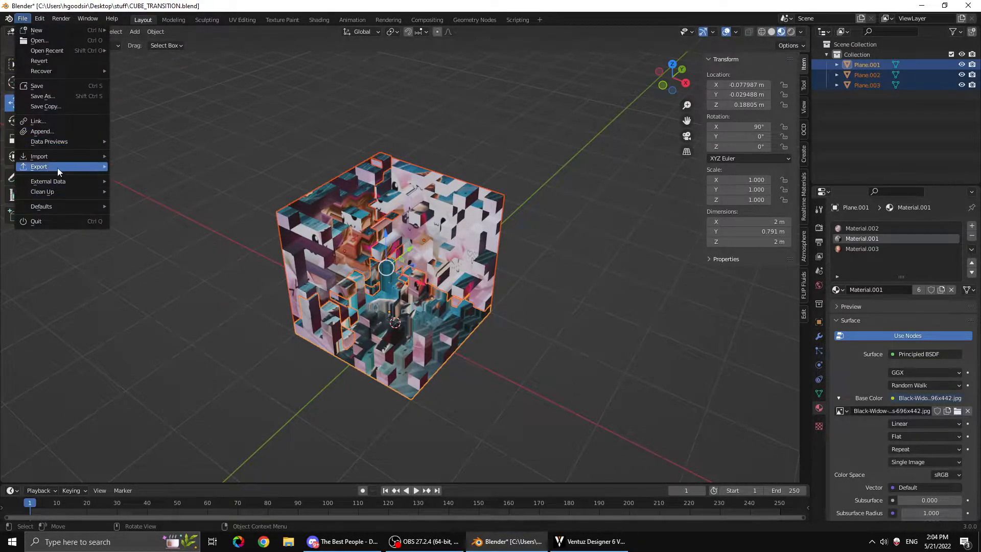
mouse_move(57, 168)
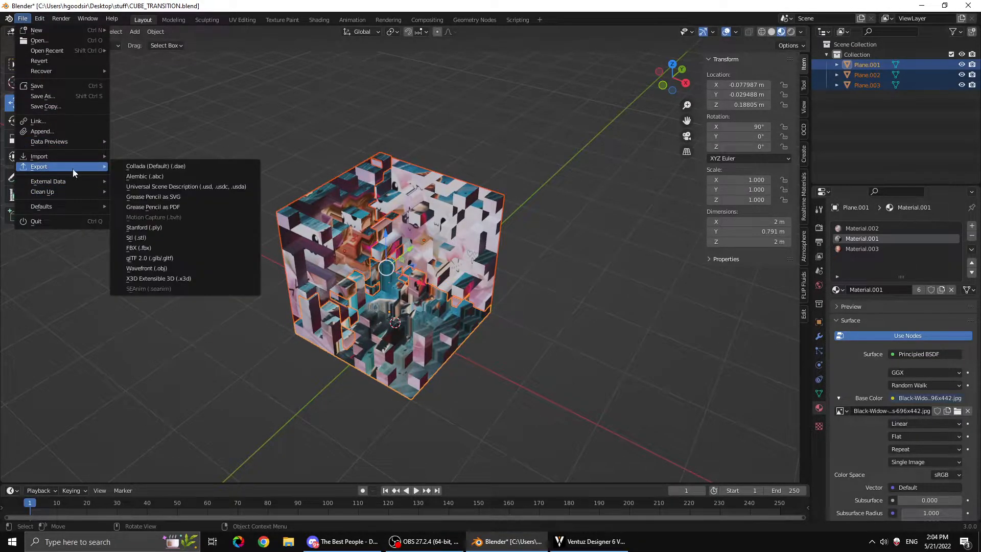
click(153, 269)
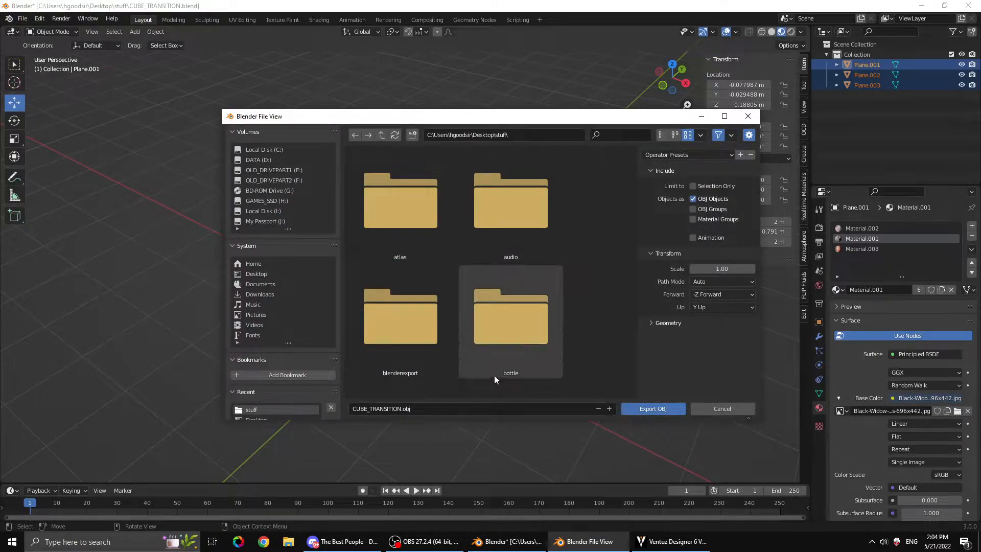
click(638, 407)
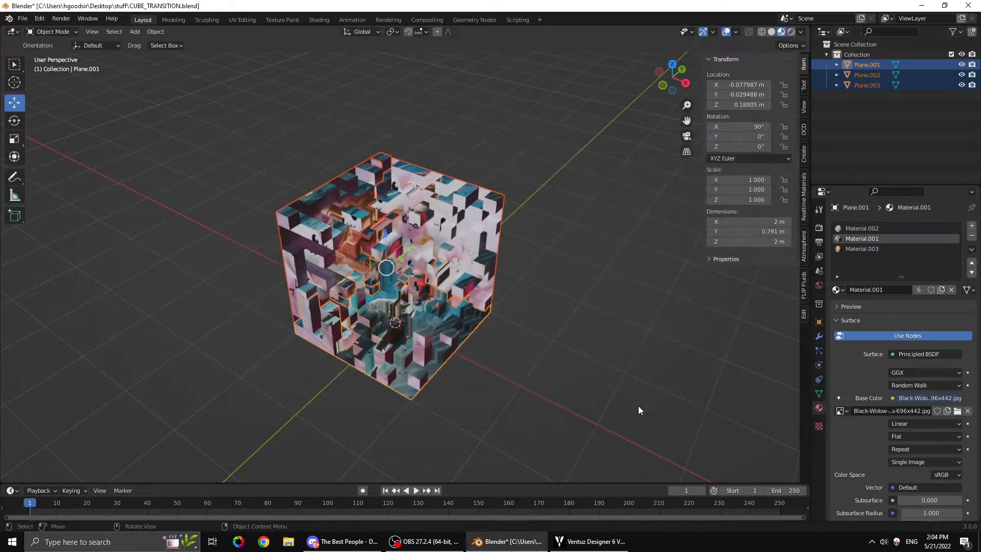
Switch to Ventuz Designer and open the Desktop's stuff folder in a File Explorer window over it
click(590, 541)
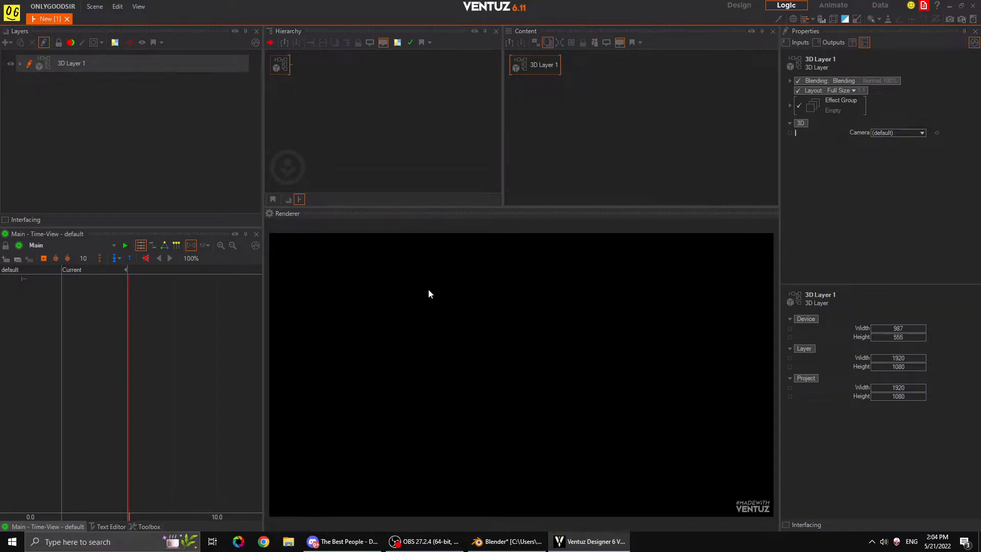
key(super+e)
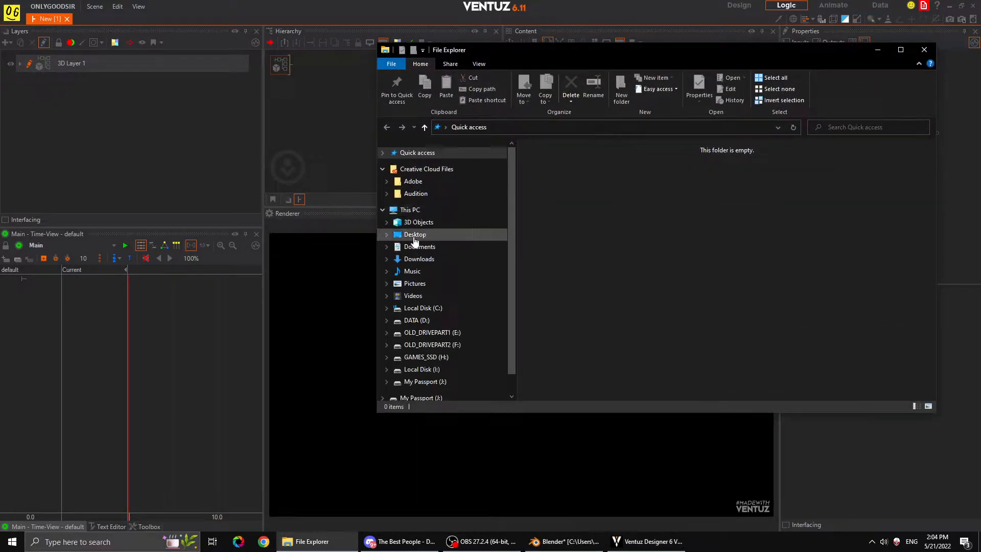
click(415, 236)
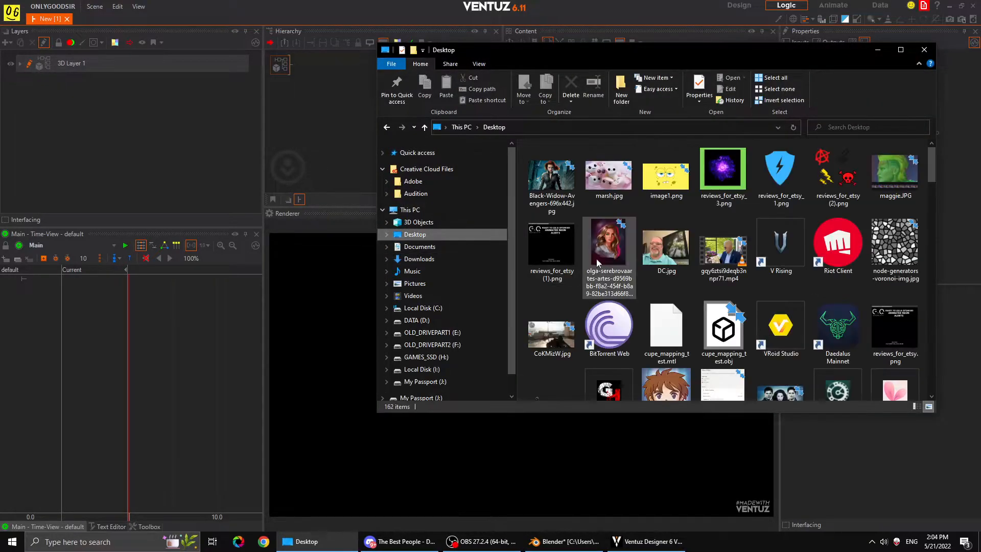
click(675, 244)
key(s)
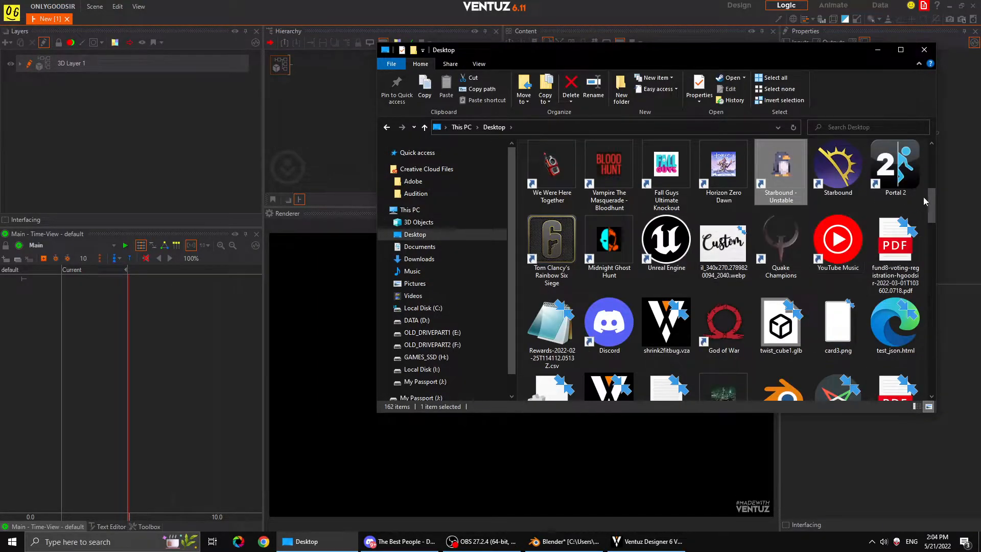
scroll(923, 202, down, 15)
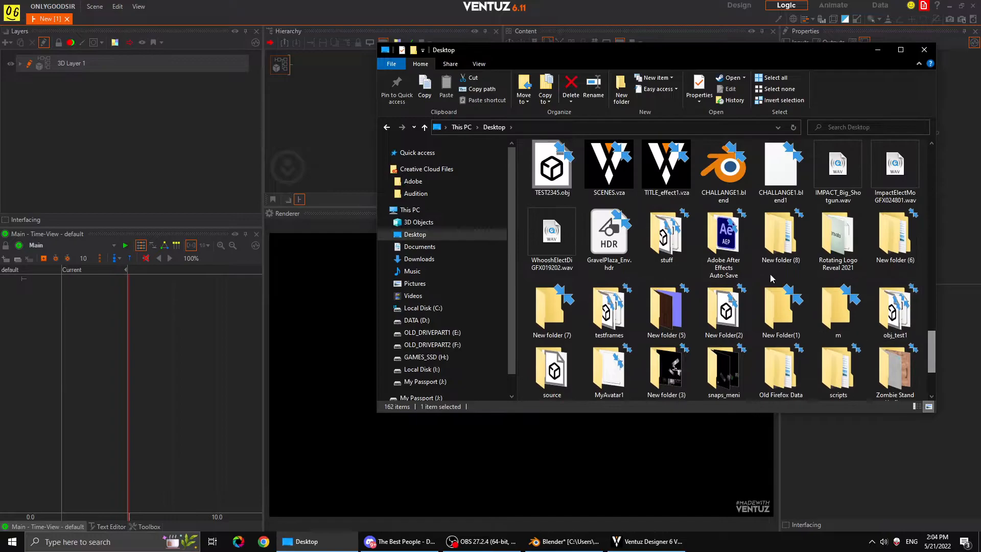
double_click(666, 235)
drag(932, 161, 844, 387)
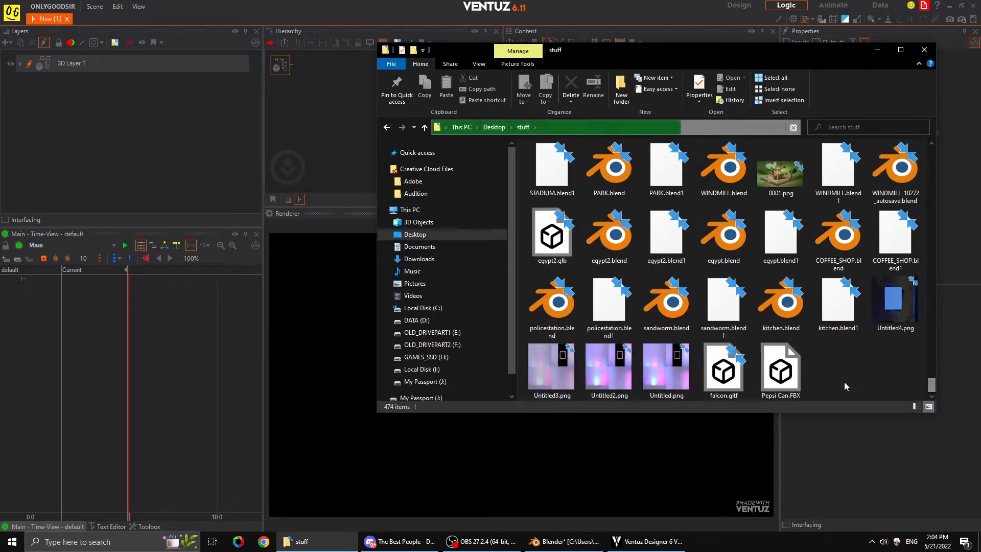
Sort the stuff folder's files by date, oldest first, and locate the newest files at the end
right_click(835, 373)
mouse_move(874, 395)
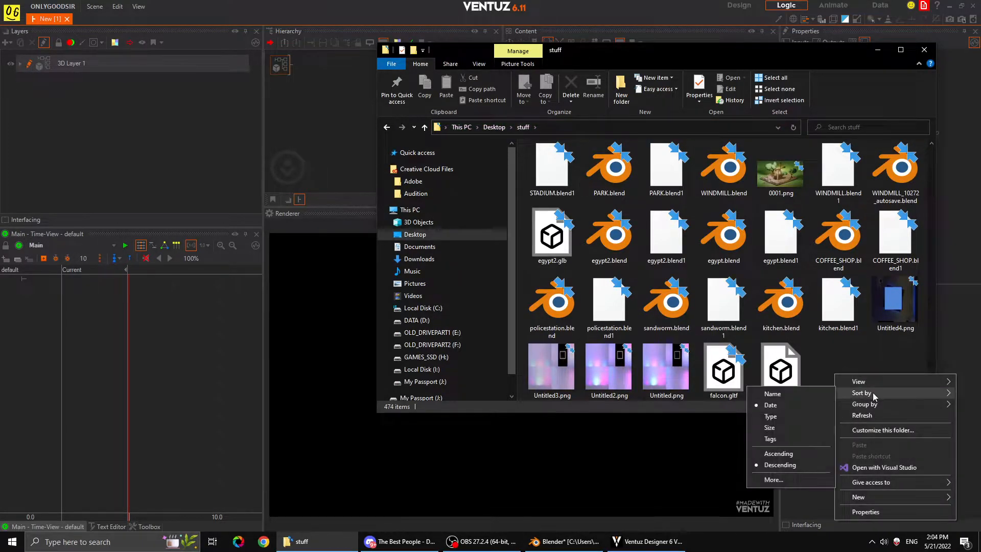
click(793, 404)
drag(932, 159, 932, 384)
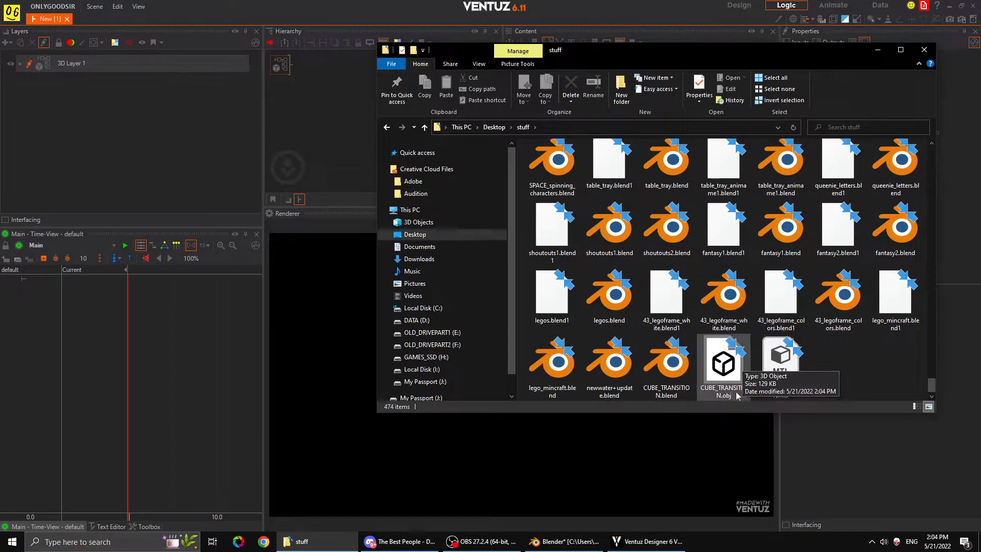
Import CUBE_TRANSITION.obj from the stuff folder into the Ventuz scene hierarchy
click(727, 364)
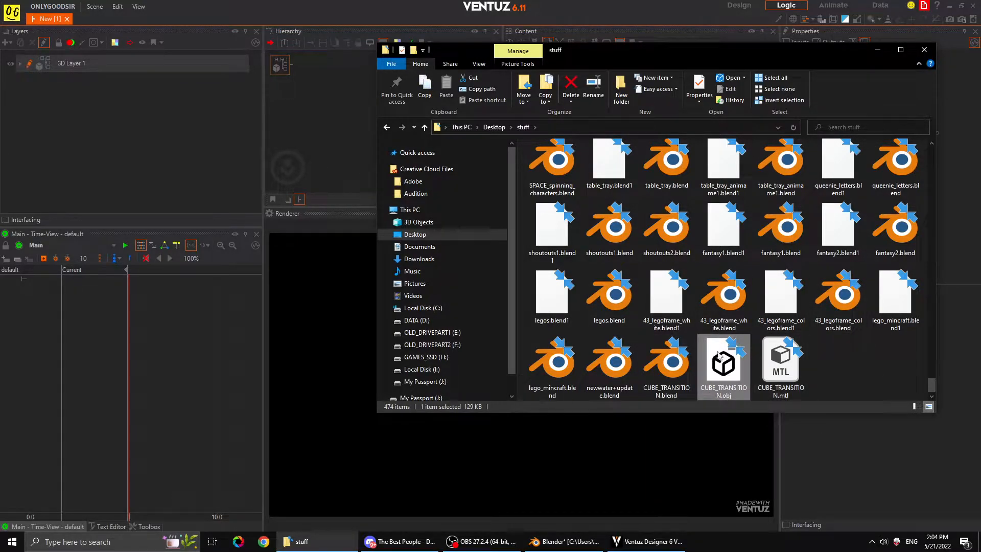
drag(727, 371, 356, 108)
drag(301, 70, 309, 111)
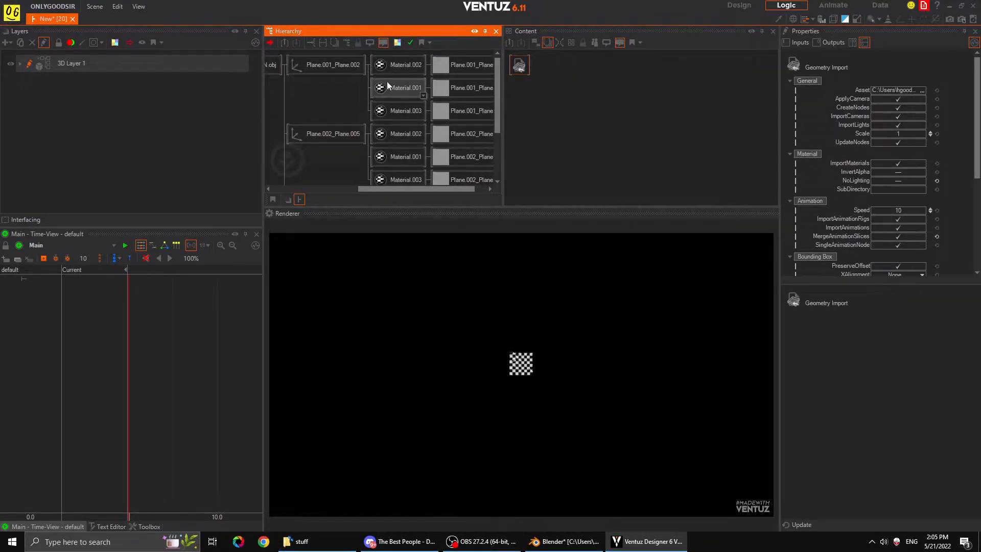
Delete the Scale axis node above the CUBE_TRANSITION.obj node in the hierarchy
scroll(399, 153, down, 3)
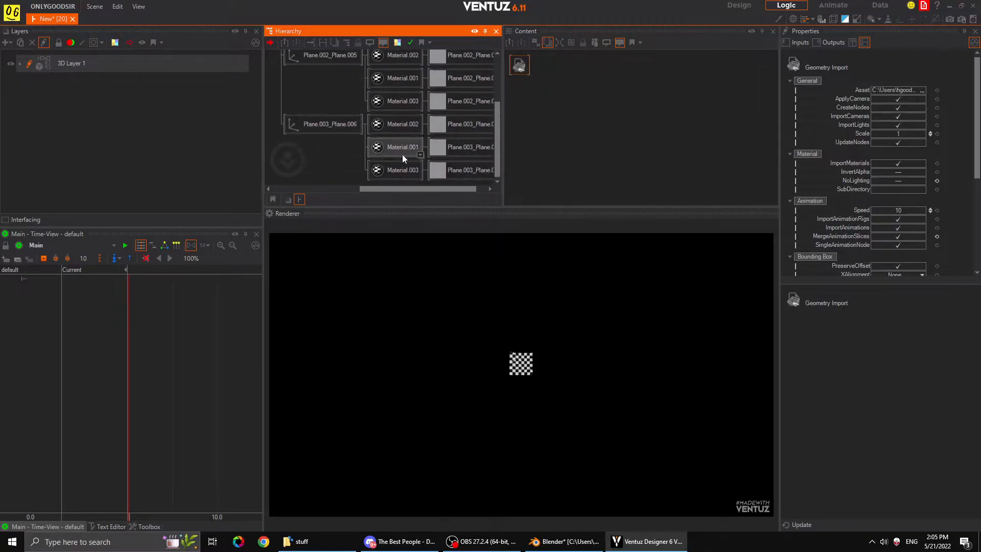
scroll(309, 98, up, 5)
scroll(309, 98, left, 3)
scroll(314, 97, left, 1)
click(311, 68)
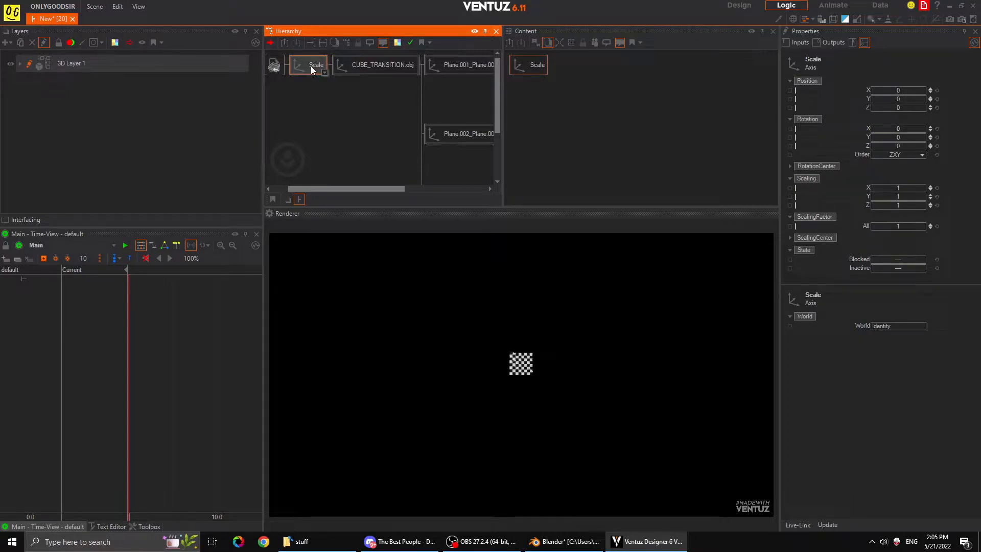
key(Delete)
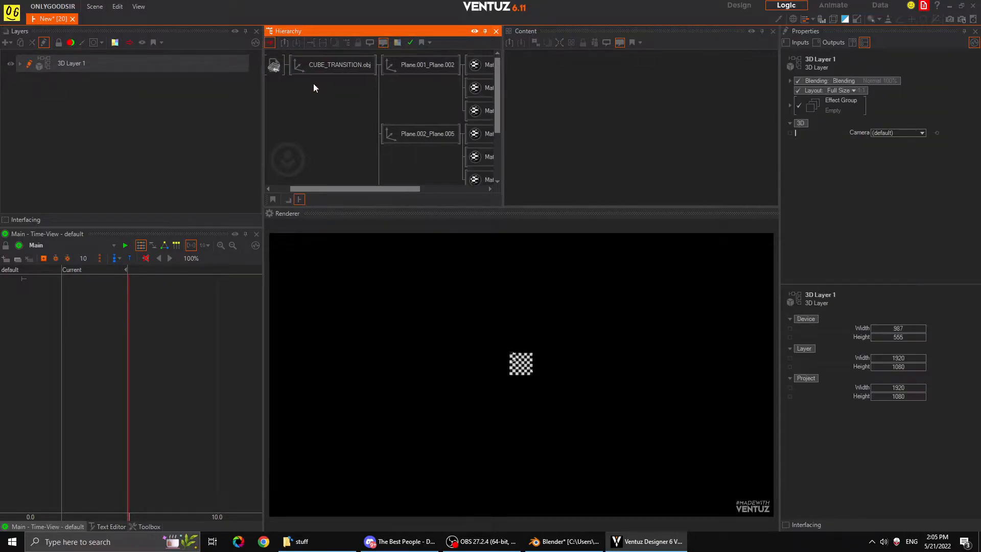
Delete the Geometry Import node from the hierarchy, keeping the imported CUBE_TRANSITION.obj nodes
scroll(317, 116, left, 2)
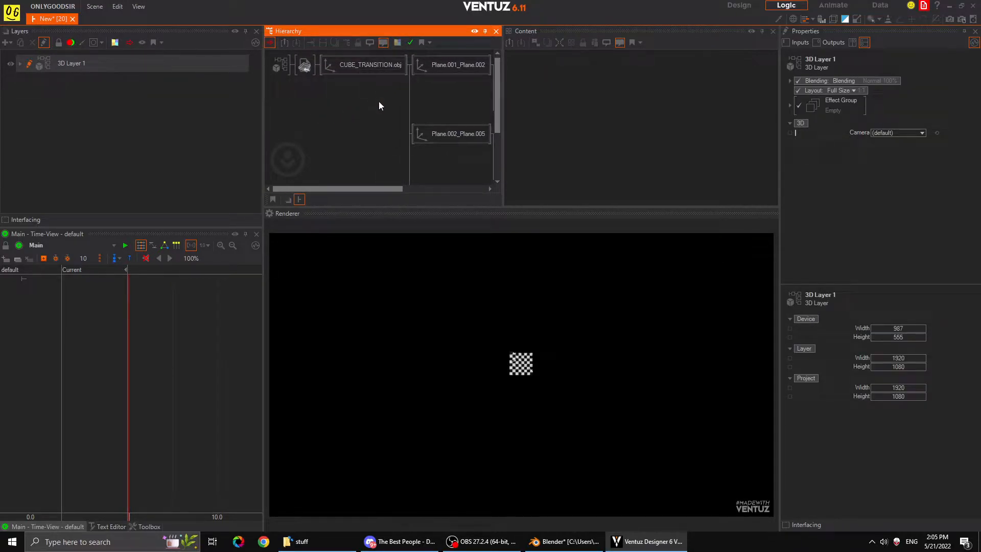
scroll(340, 98, right, 3)
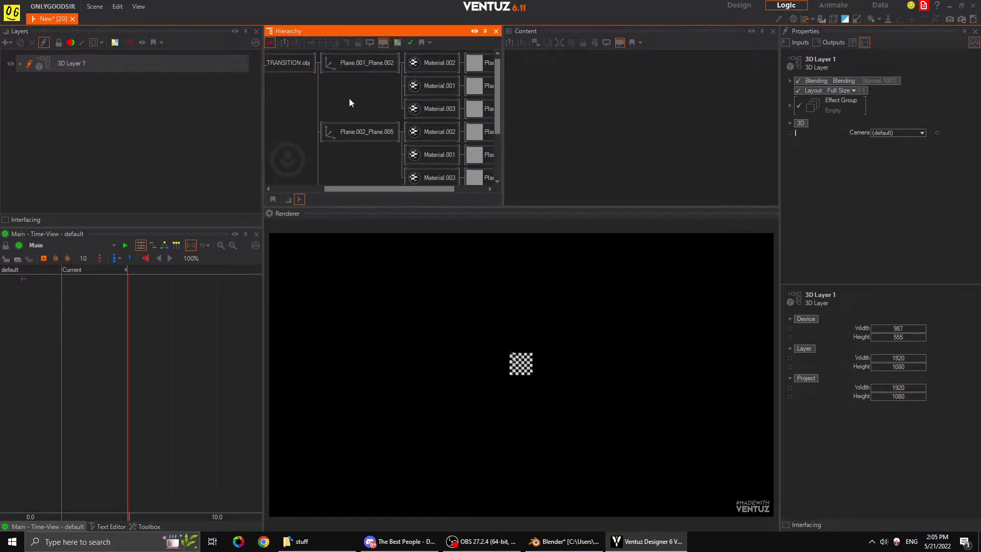
scroll(350, 102, left, 3)
click(291, 67)
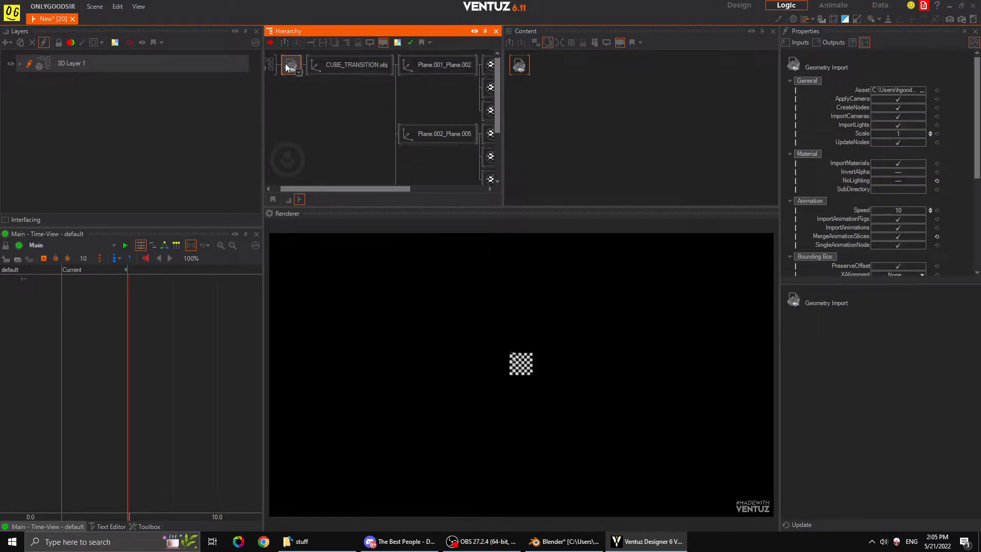
key(Delete)
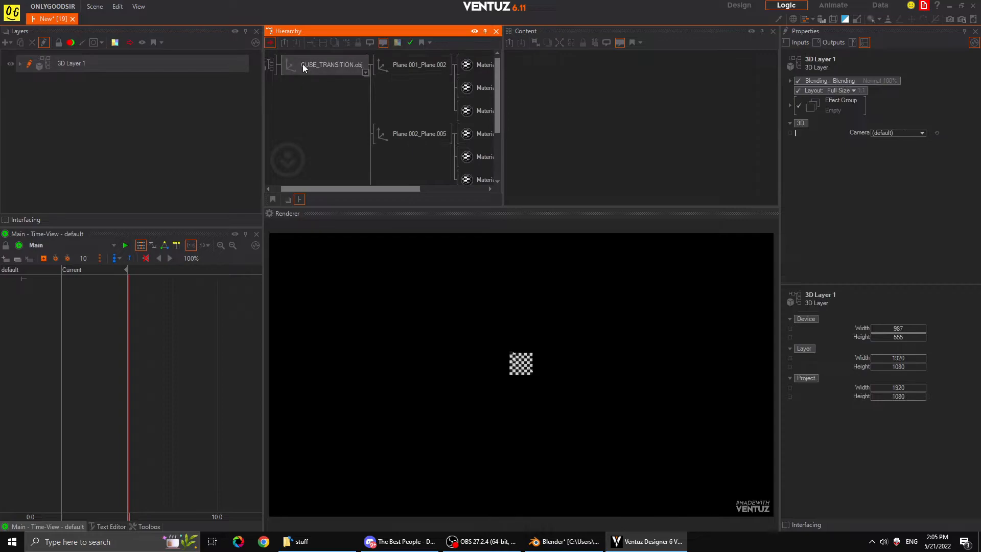
Set the CUBE_TRANSITION.obj axis to an overall scaling factor of 8.3 and a Y position of -6.8, and test its Y rotation
click(306, 65)
drag(901, 232, 930, 223)
drag(903, 100, 882, 99)
drag(898, 137, 925, 143)
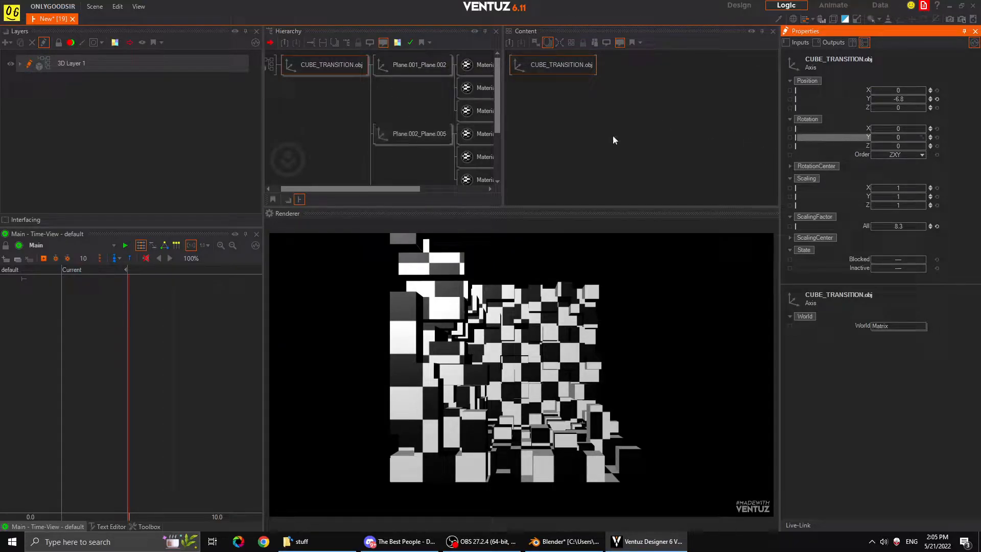
Show the Material.001 node's content and line up its references beside the linked Material.001 provider
middle_drag(444, 106, 328, 97)
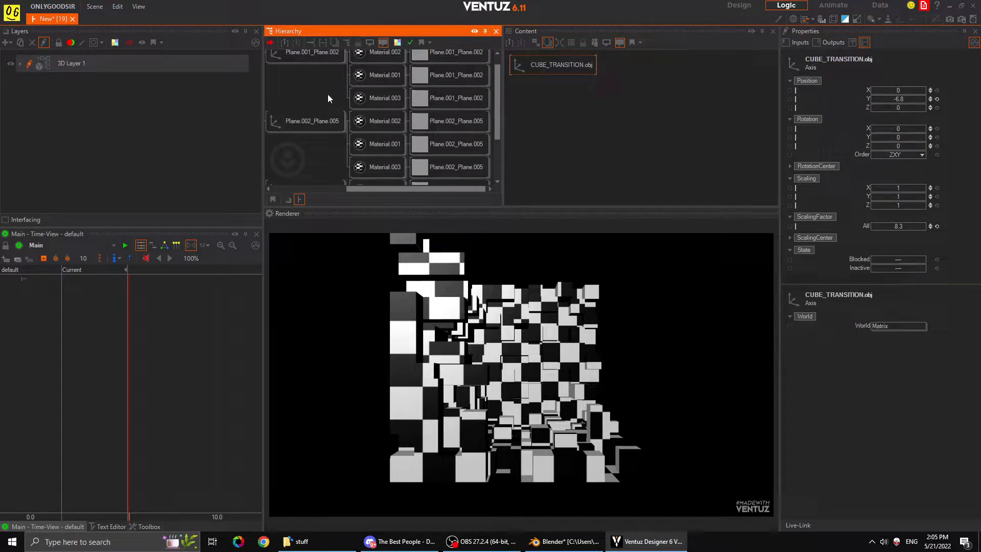
click(386, 76)
click(527, 98)
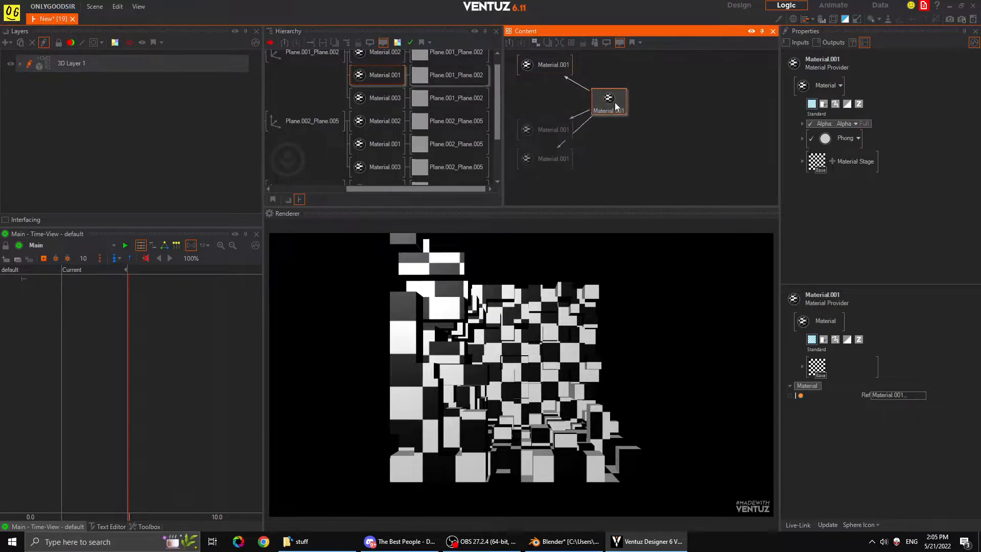
drag(552, 179, 532, 132)
drag(532, 130, 533, 98)
drag(648, 103, 637, 98)
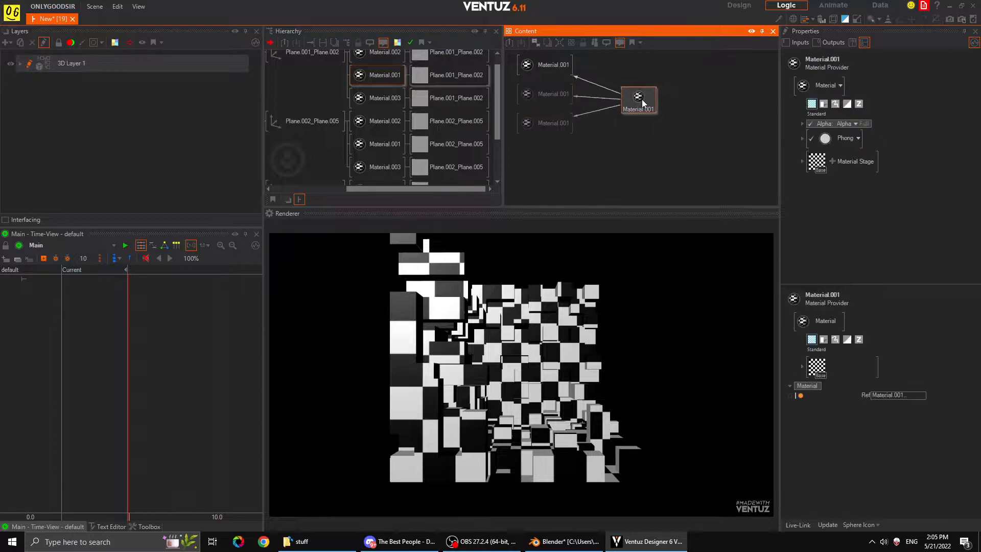
Add a texture stage to the Material.001 provider using the Black-Widow-Avengers-696x442.jpg image from the Desktop
click(831, 161)
click(843, 191)
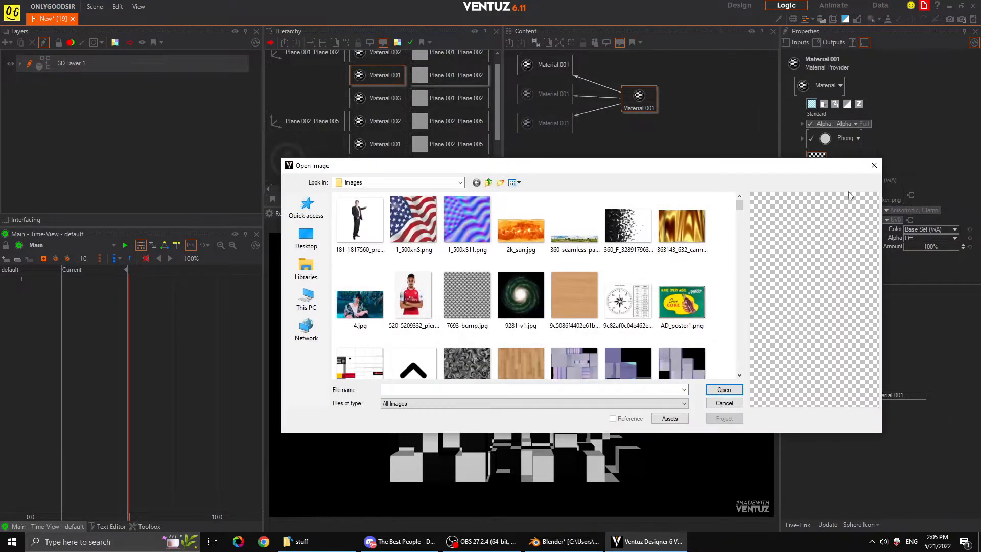
click(307, 239)
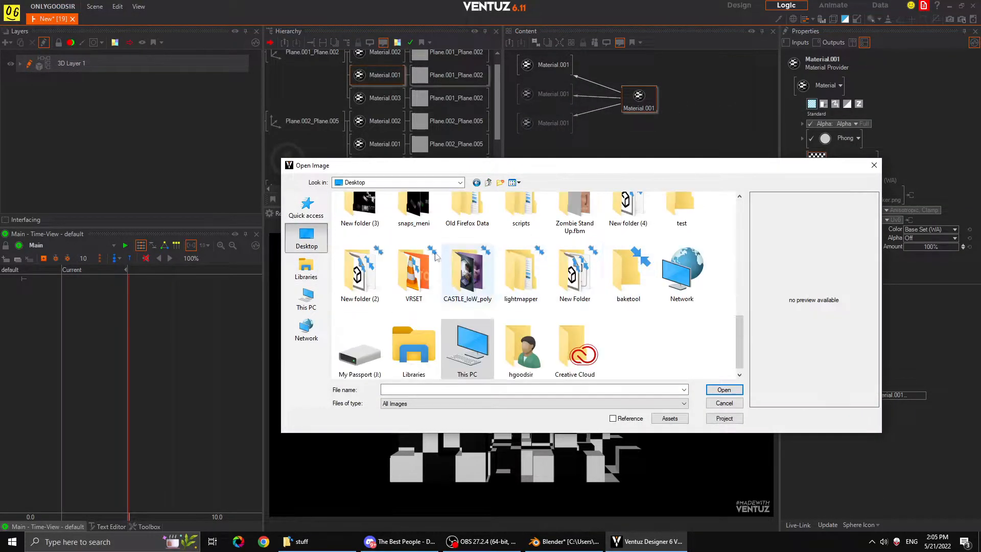
drag(740, 343, 732, 217)
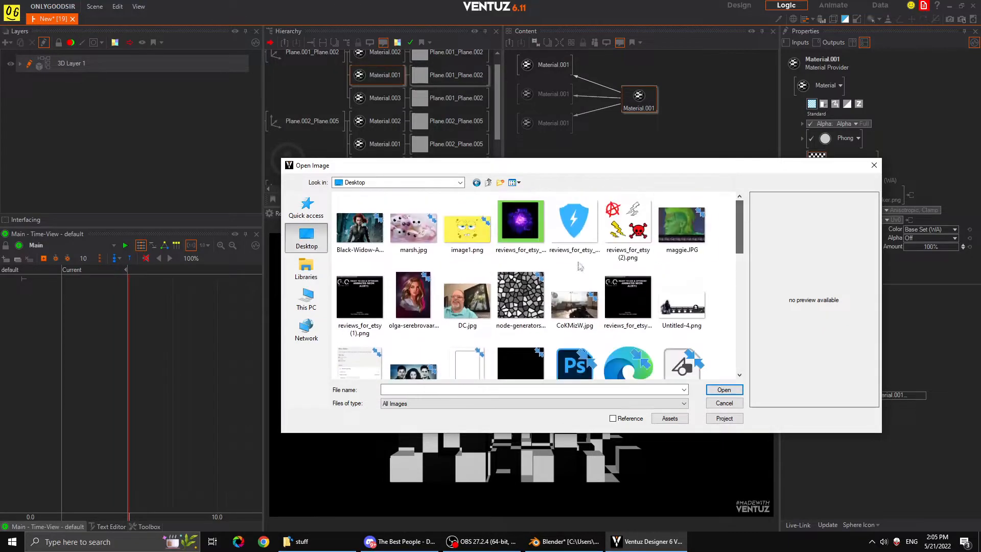
click(375, 241)
click(724, 389)
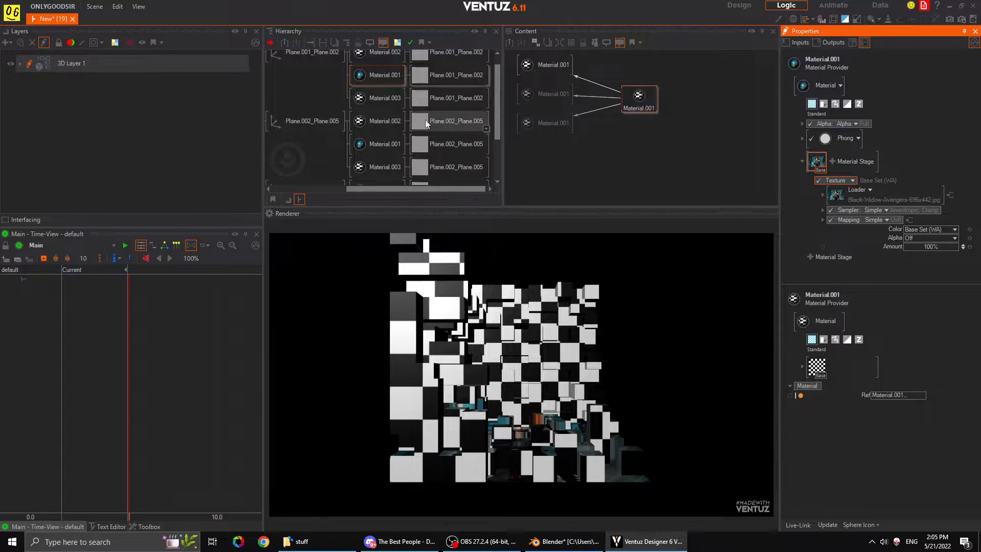
Show the Material.002 node's content and move its provider away from the nodes that reference it
click(387, 124)
drag(527, 97, 664, 107)
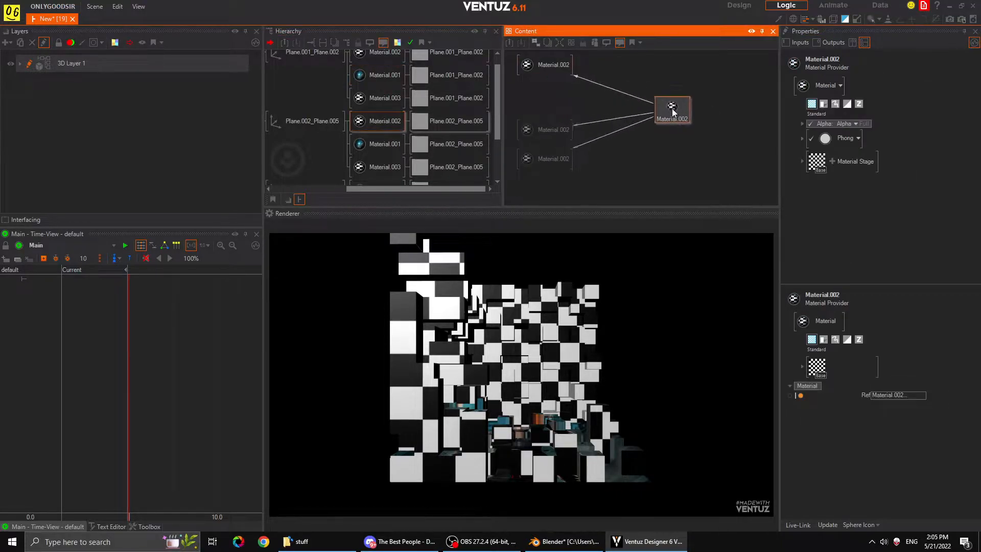
Tidy the Material.002 nodes and load marsh.jpg from the Desktop as the base texture of the Material.002 provider
drag(546, 132, 546, 101)
drag(537, 157, 537, 141)
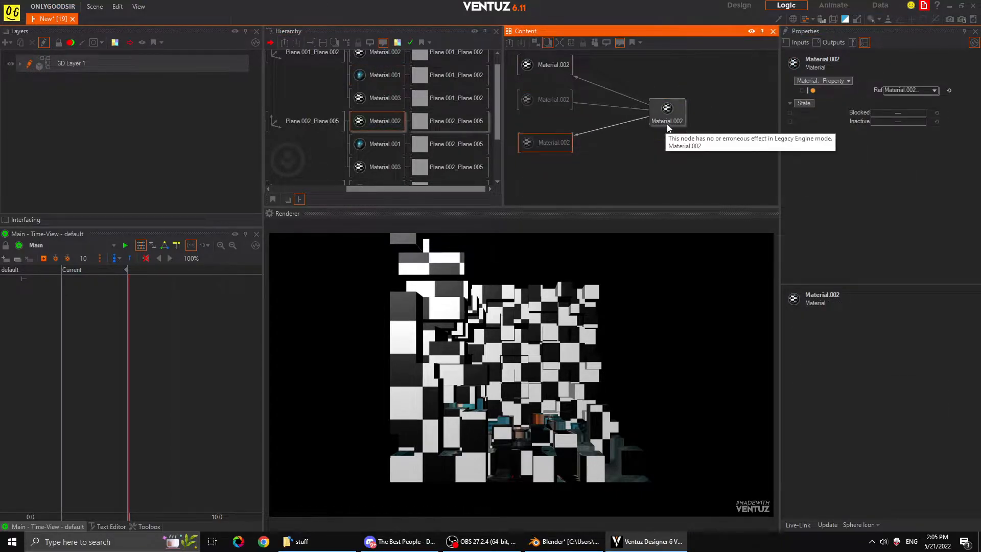
drag(667, 123, 656, 120)
click(820, 165)
click(831, 195)
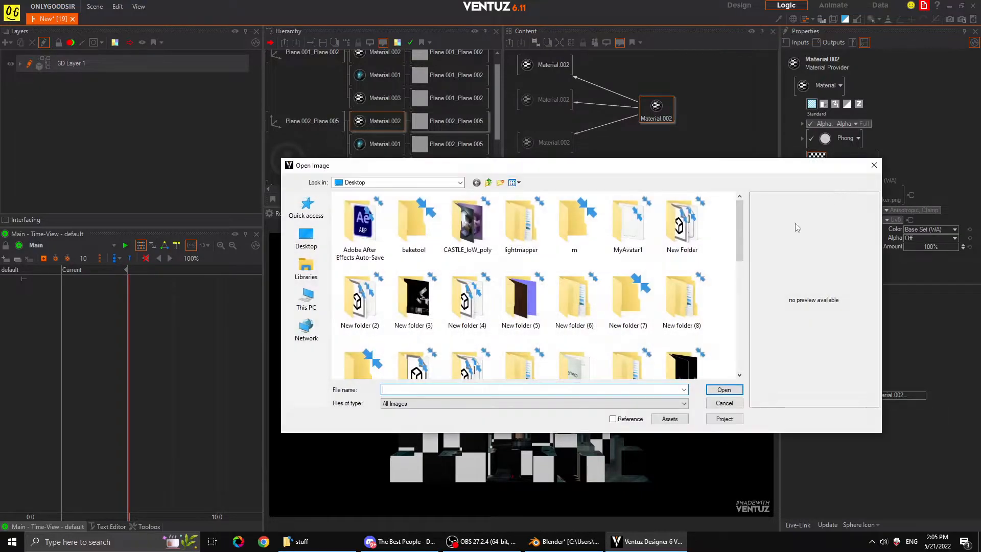
drag(737, 226, 747, 341)
click(374, 279)
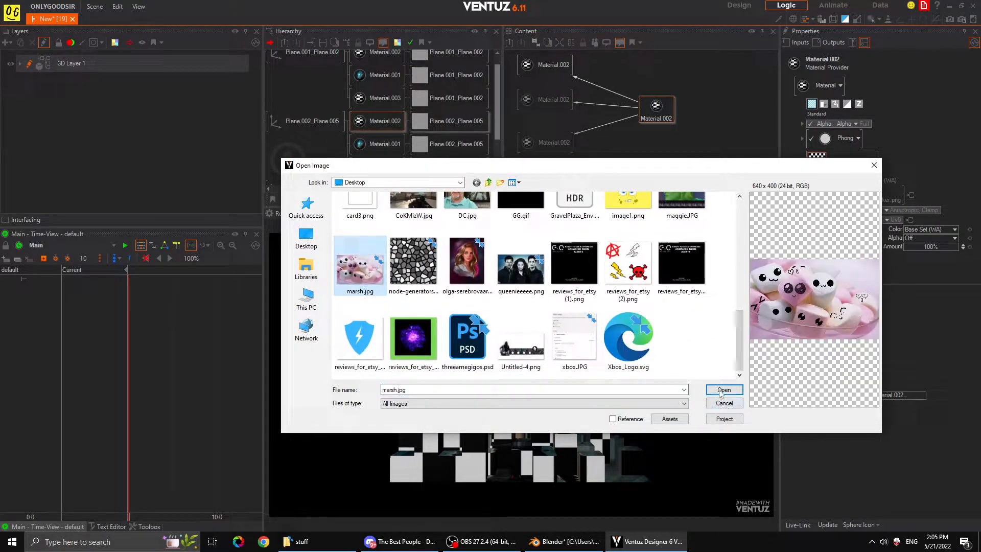
click(723, 390)
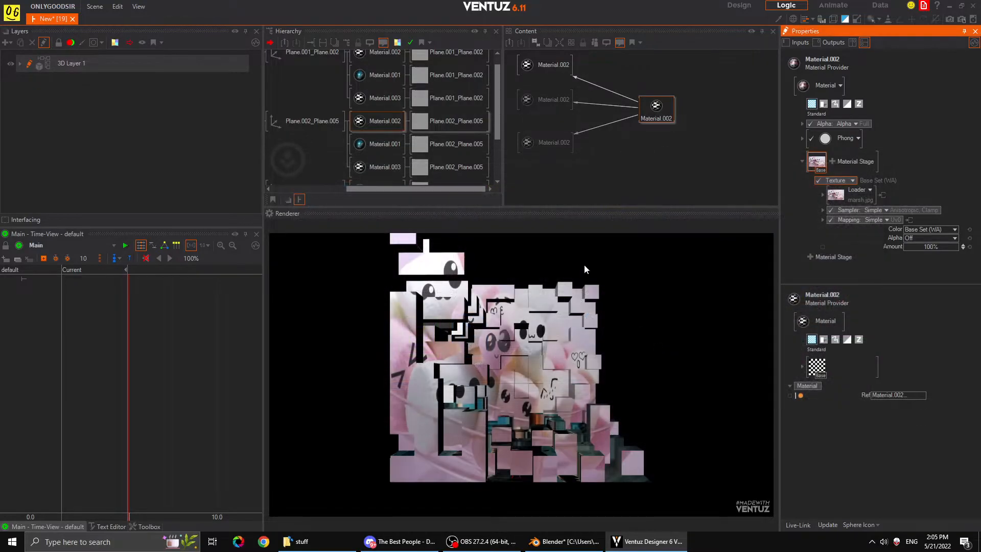
Load the 1920 x 2560 portrait JPG from the Desktop as the base texture of the Material.003 provider
click(377, 166)
click(519, 103)
drag(528, 103, 667, 117)
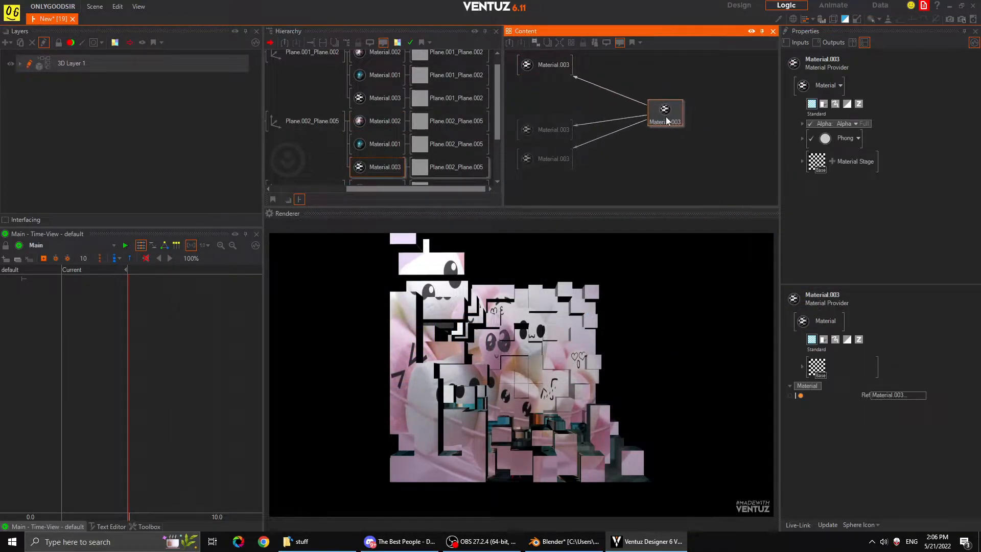
click(856, 171)
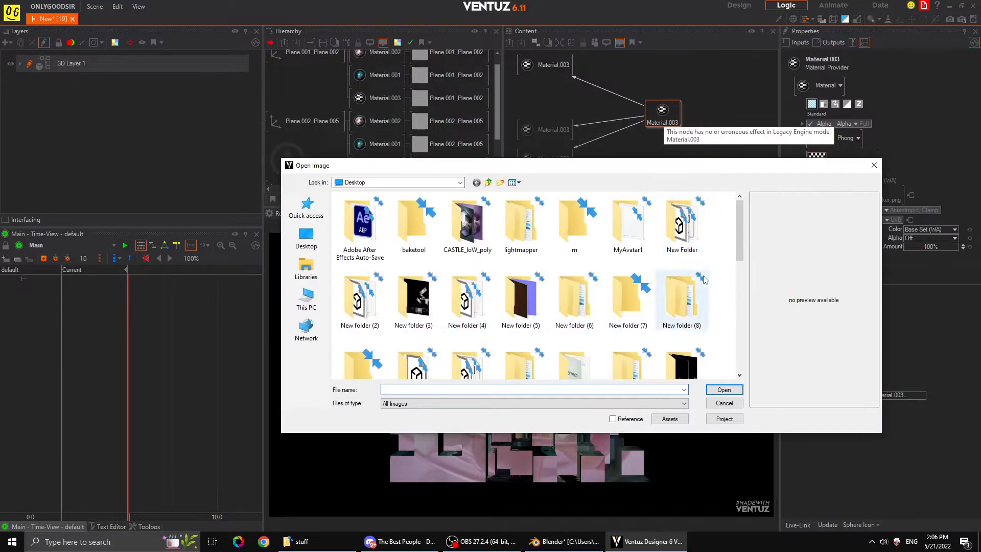
drag(738, 230, 739, 340)
click(467, 263)
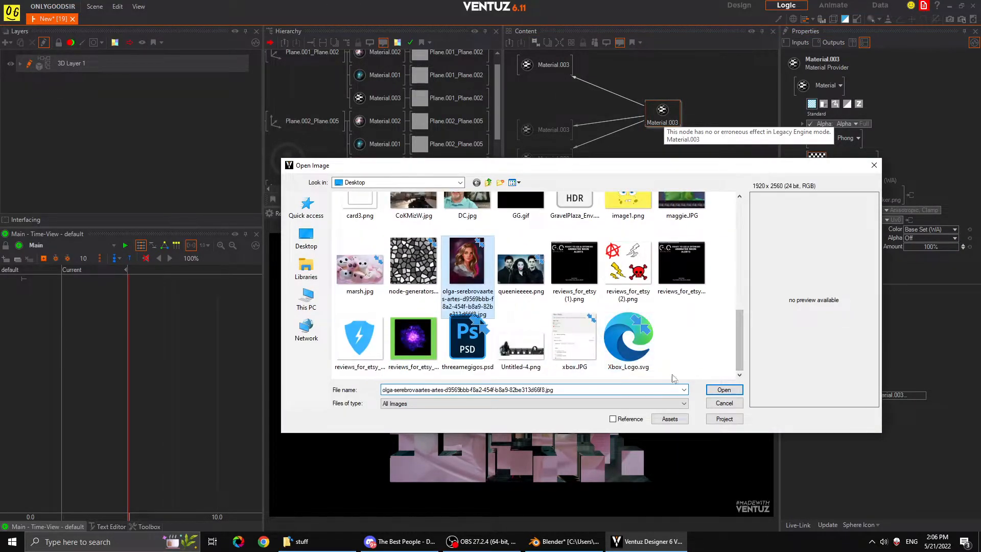
click(729, 390)
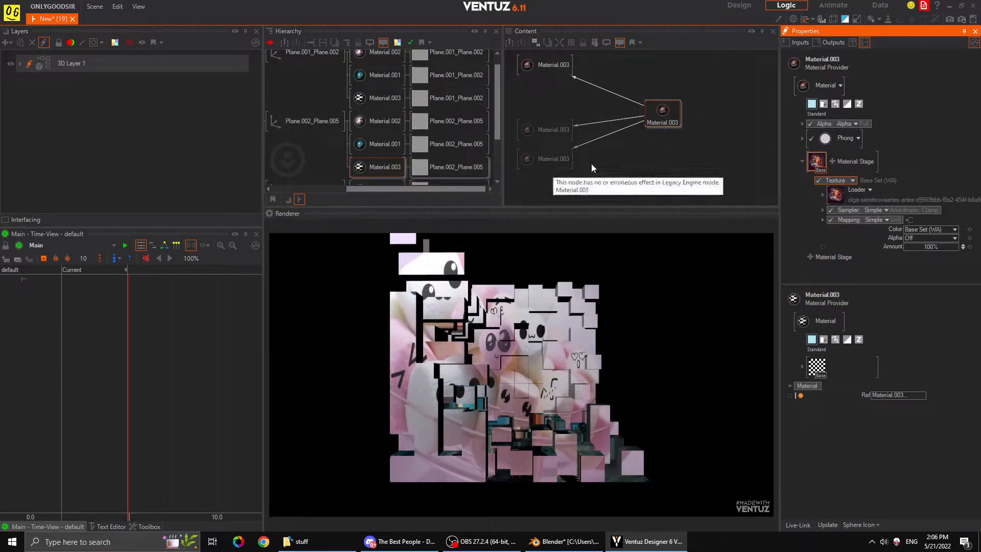
click(557, 85)
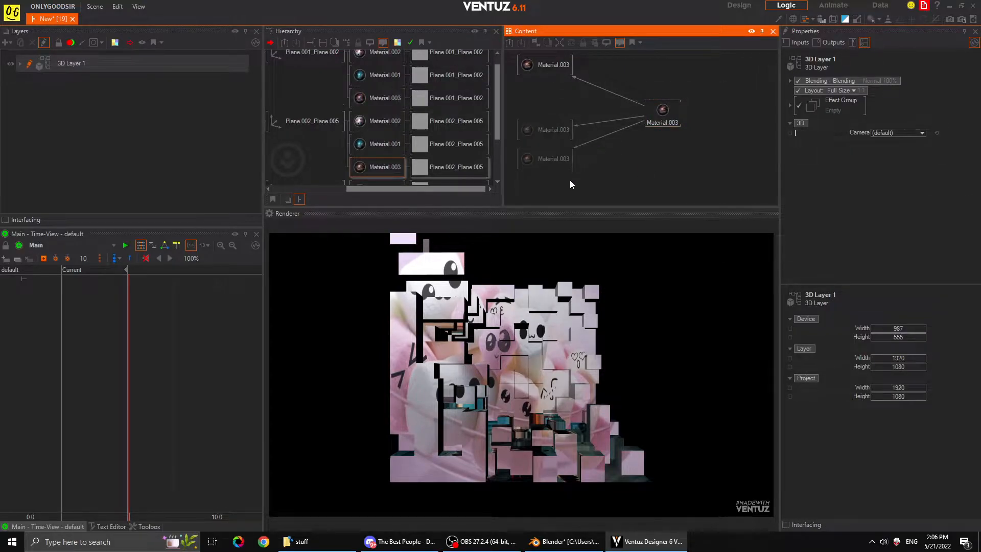
Show the three materials of Plane.001_Plane.002 together and space out the Material.001 and Material.003 provider nodes beside their linked materials
click(383, 97)
shift+click(381, 64)
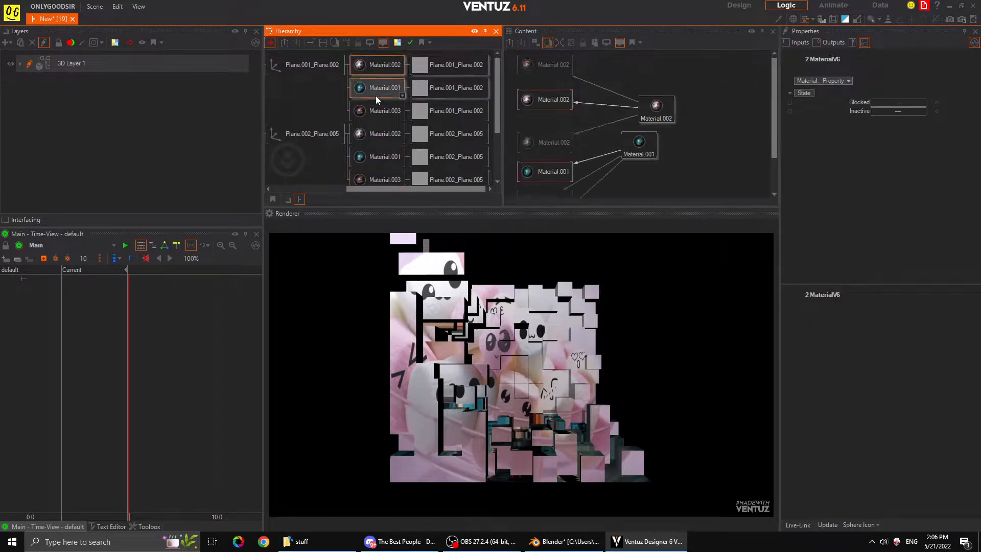
scroll(682, 132, down, 3)
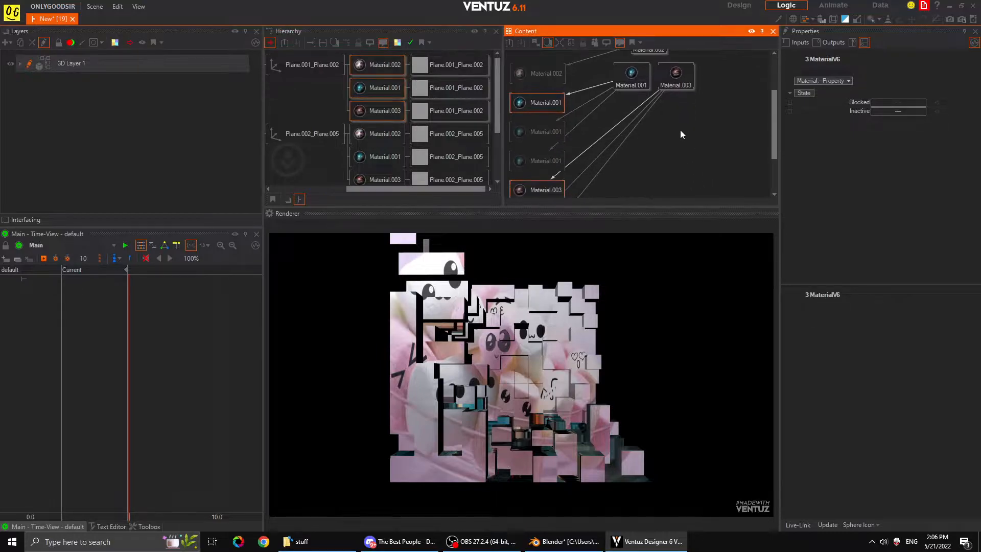
drag(679, 77, 673, 184)
drag(631, 74, 650, 126)
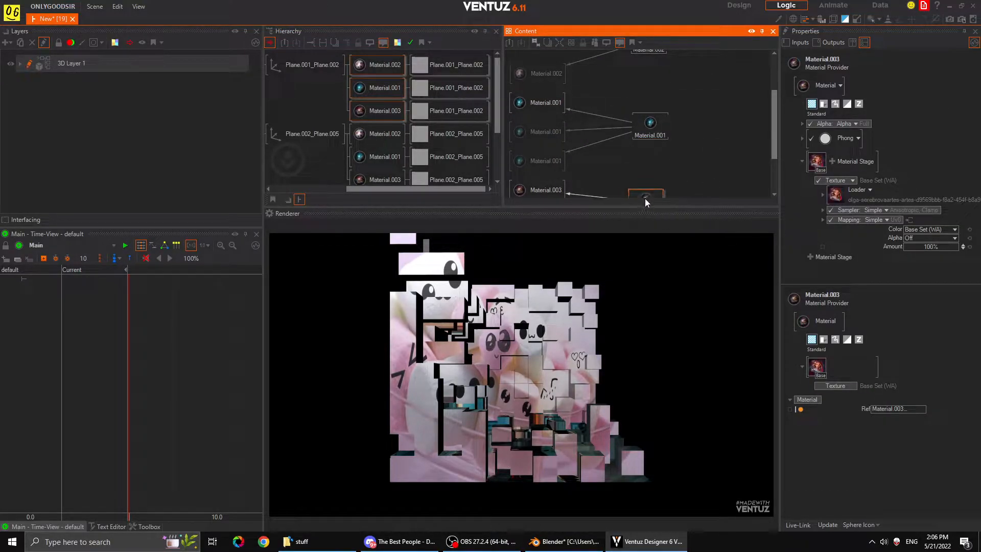
scroll(681, 139, down, 2)
Set the lighting of the Material.002, Material.001 and Material.003 providers together to No Light
click(651, 73)
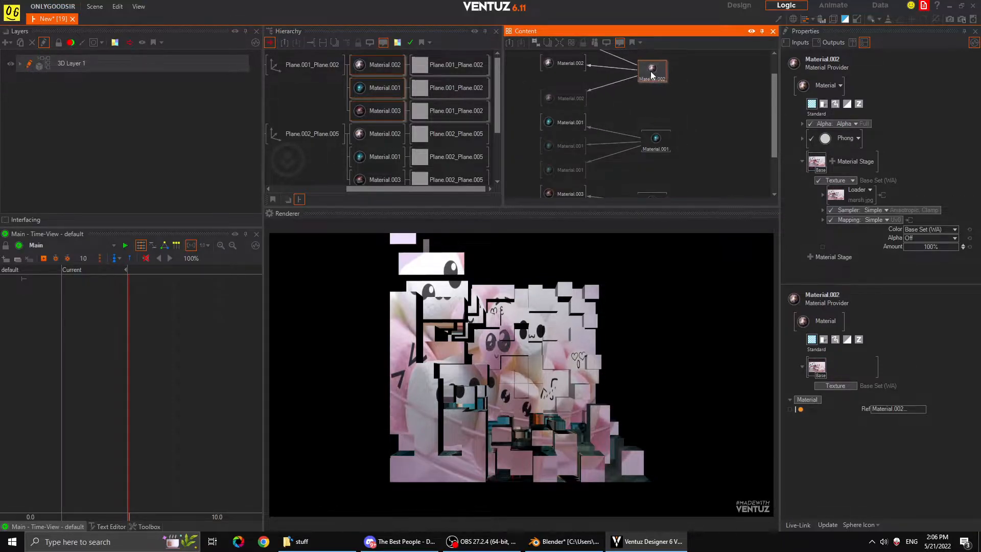
scroll(640, 118, down, 1)
click(571, 85)
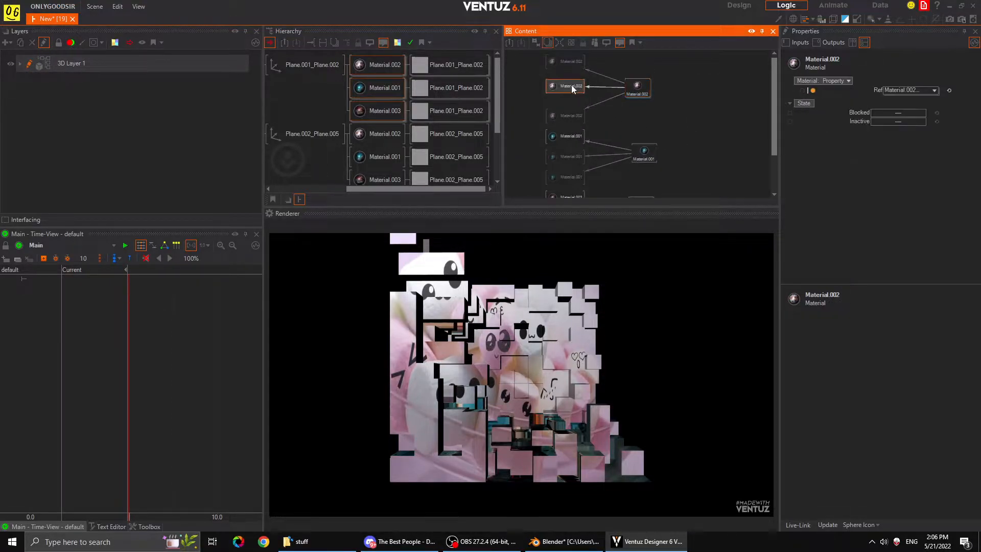
click(636, 87)
ctrl+click(643, 152)
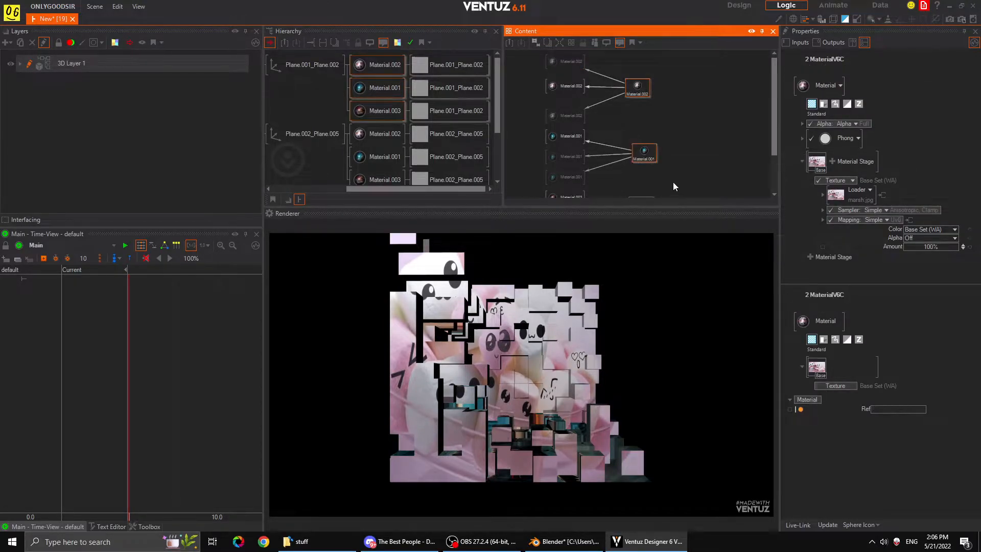
middle_drag(674, 184, 655, 136)
ctrl+click(627, 163)
click(859, 142)
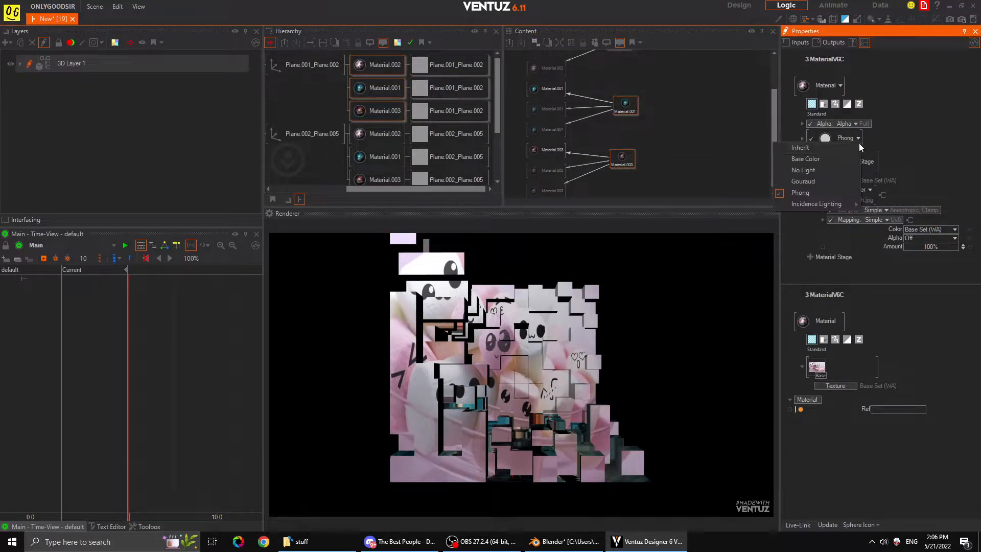
click(819, 171)
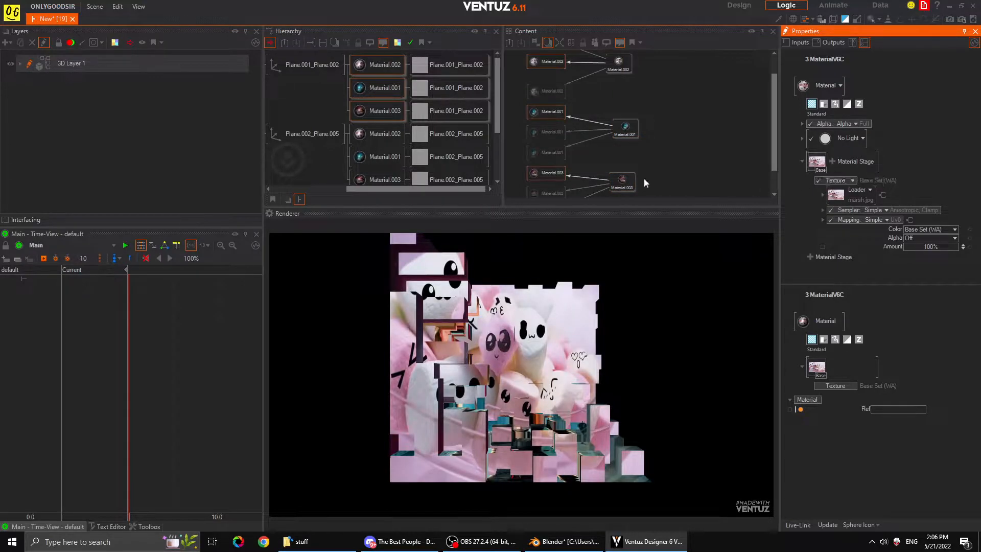
click(689, 134)
Set the Y rotation of the CUBE_TRANSITION.obj axis to -5
middle_drag(296, 89, 428, 121)
click(329, 66)
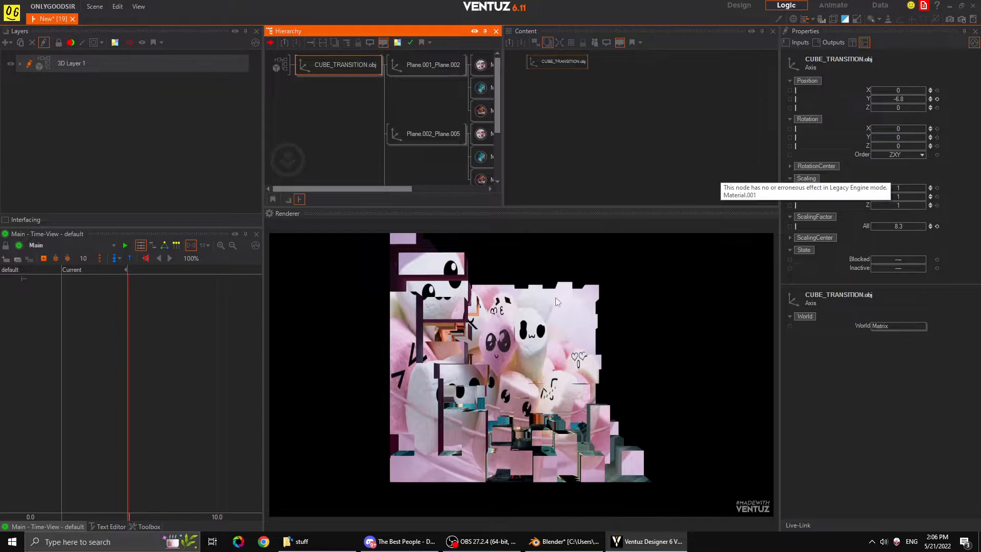
click(896, 138)
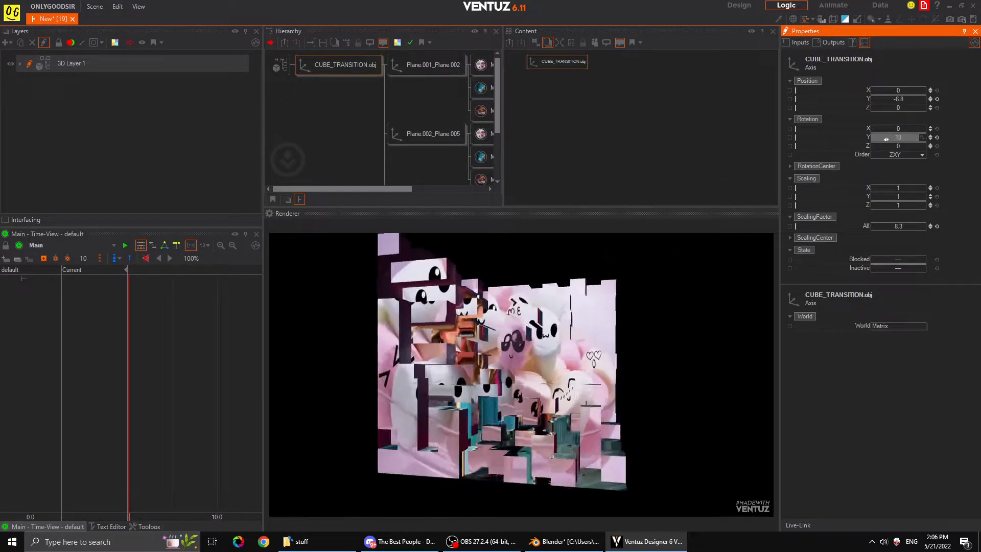
text(-5)
key(Return)
Enlarge CUBE_TRANSITION.obj to a scaling factor of 15.1 and move it to a Y position of -11
click(936, 99)
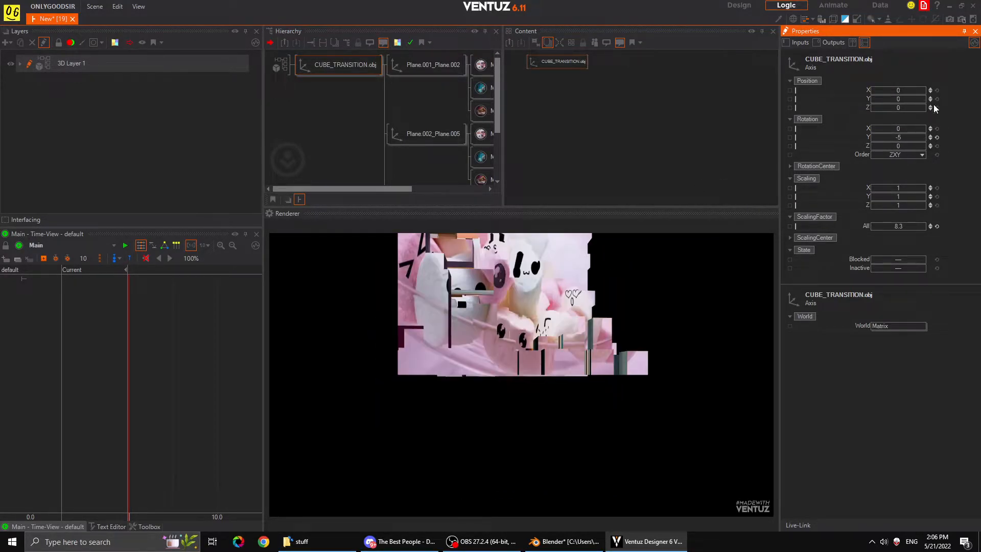
drag(899, 227, 924, 228)
drag(909, 99, 870, 128)
Set the rotation of CUBE_TRANSITION.obj to -90 on X and 0 on Y
click(906, 130)
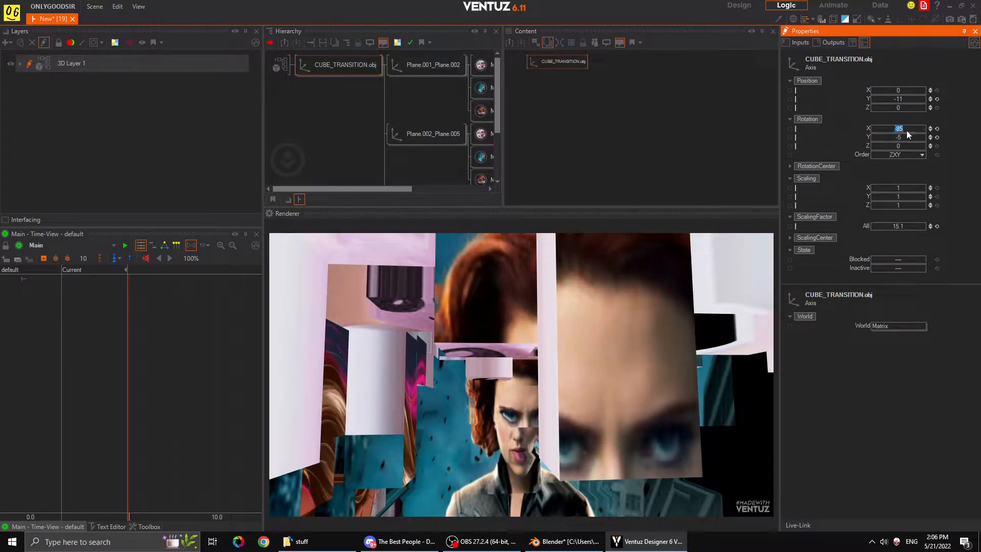
text(-90)
click(893, 137)
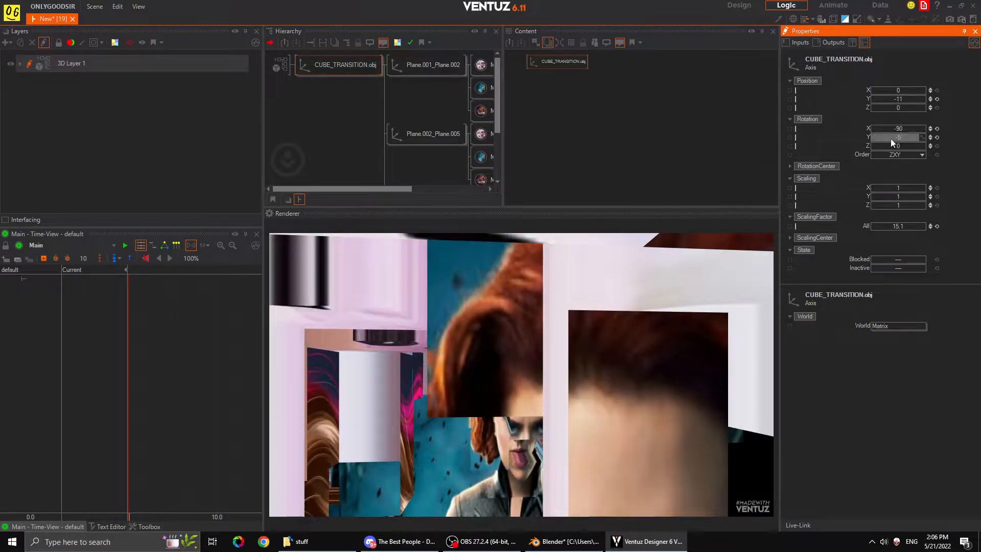
text(0)
key(Return)
Adjust CUBE_TRANSITION.obj to a Y position of -0.3 and an overall scaling factor of 6.8
mouse_move(914, 100)
mouse_down()
mouse_move(925, 102)
mouse_move(897, 100)
mouse_up()
mouse_move(906, 228)
mouse_down()
mouse_move(868, 226)
mouse_move(899, 225)
mouse_up()
drag(908, 99, 926, 100)
click(297, 99)
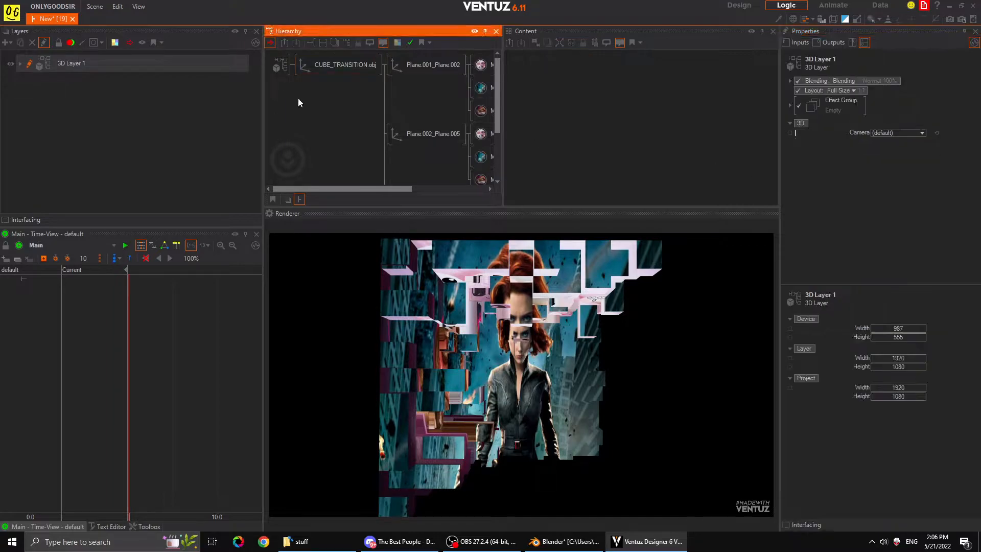
Add a Camera node above CUBE_TRANSITION.obj in the 3D layer's hierarchy and set its projection to Orthogonal
click(145, 527)
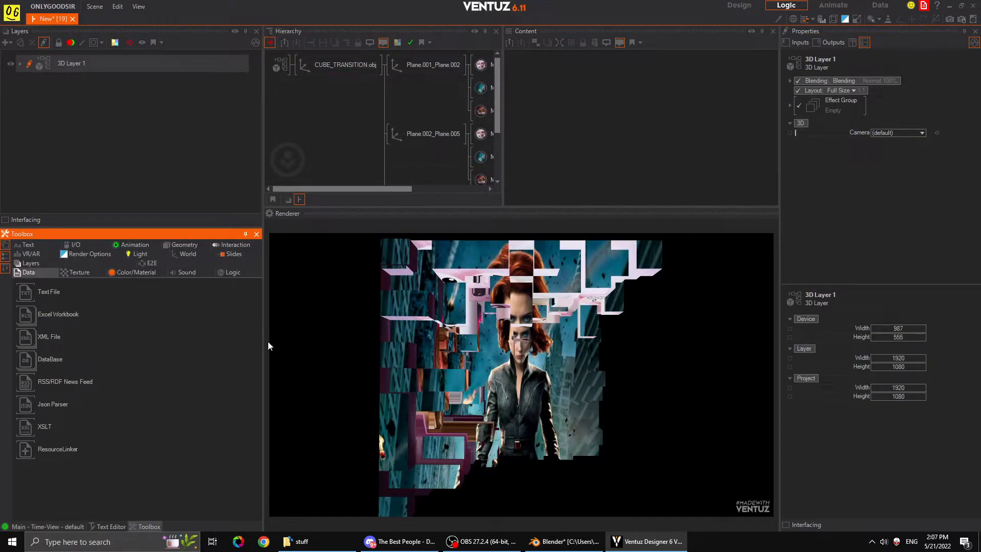
drag(265, 339, 330, 333)
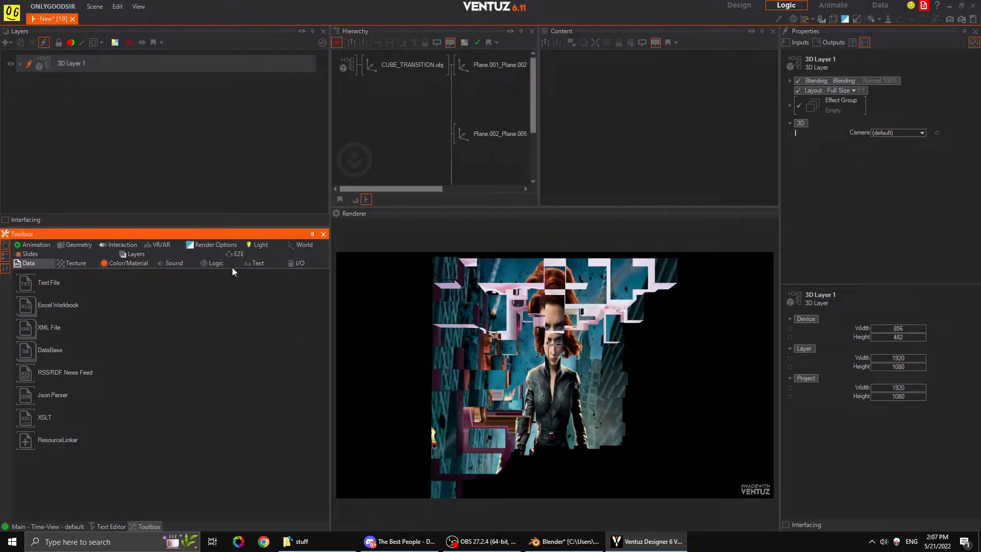
click(295, 244)
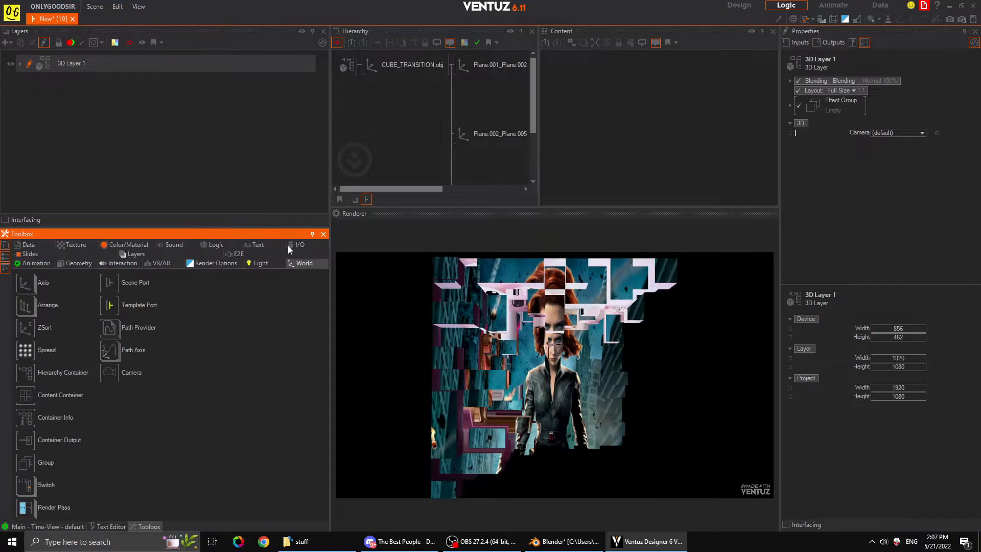
drag(407, 105, 380, 64)
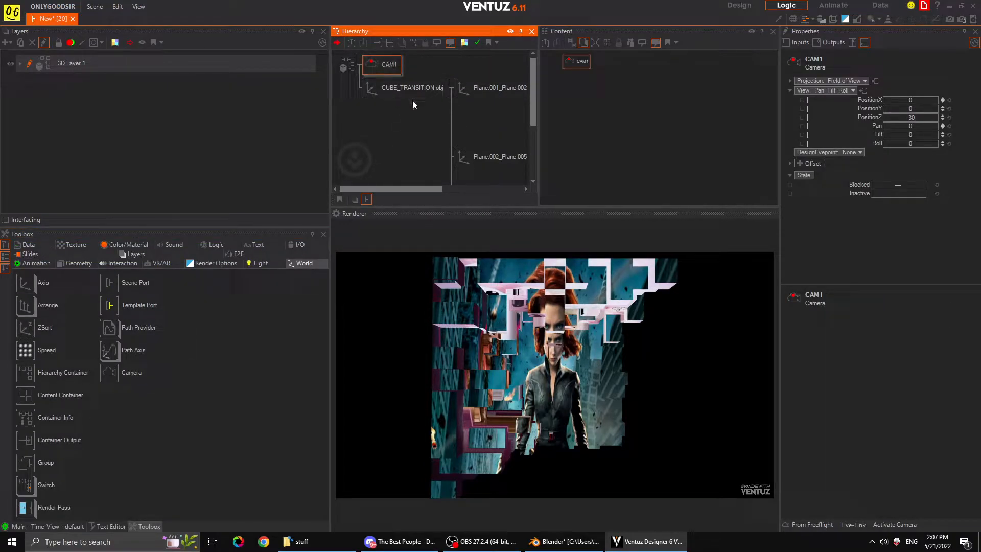
mouse_move(383, 77)
mouse_down()
mouse_move(407, 101)
mouse_move(379, 57)
mouse_move(378, 70)
mouse_up()
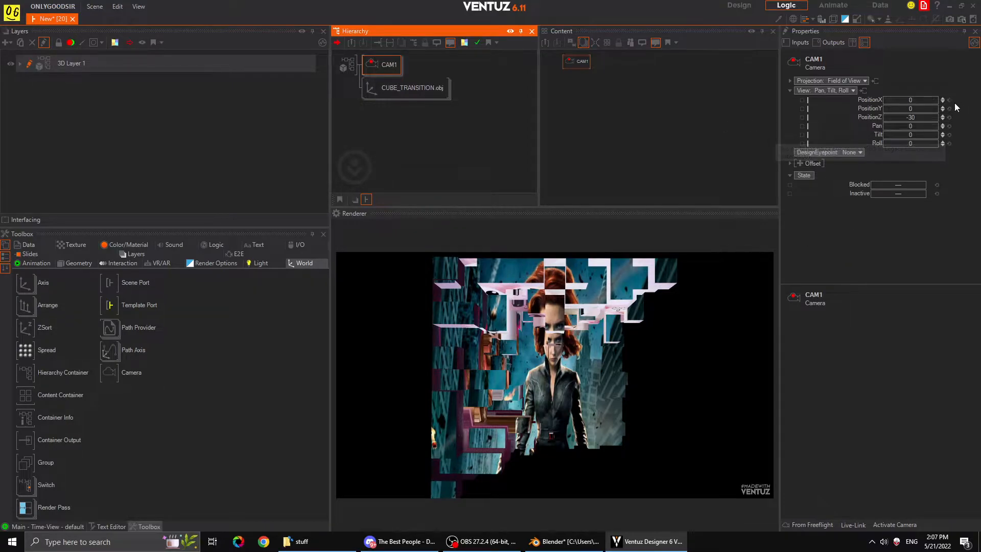
click(862, 82)
click(846, 103)
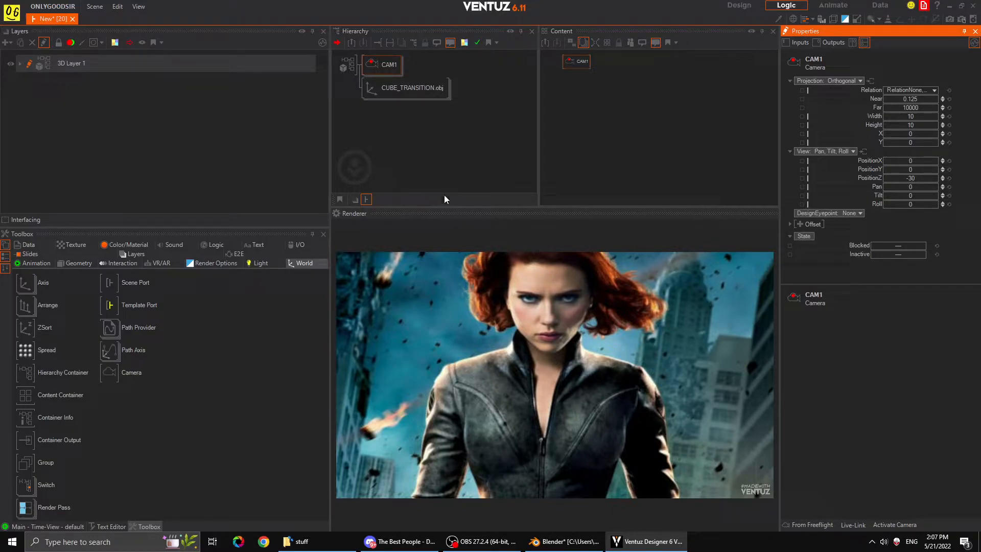
click(387, 90)
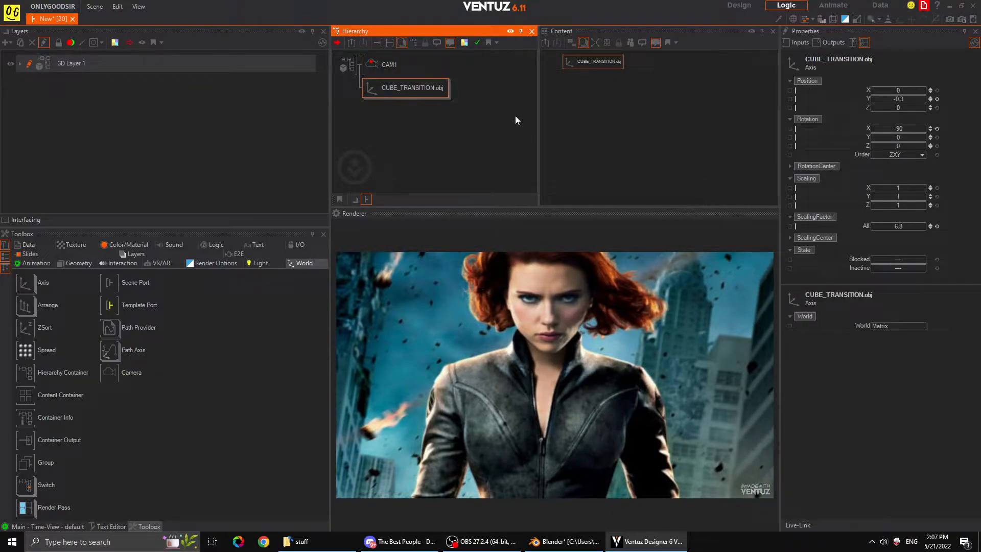
click(393, 65)
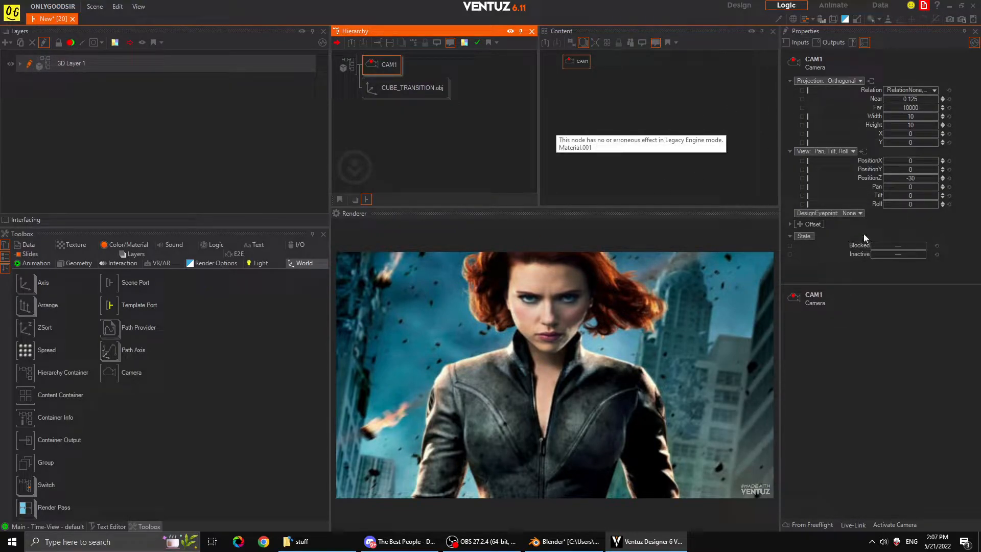
click(911, 100)
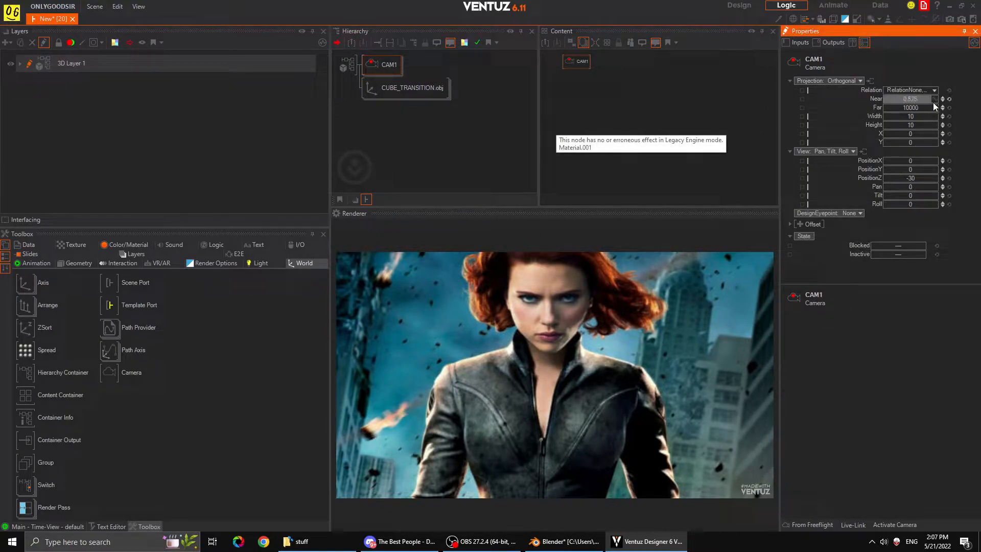
click(948, 99)
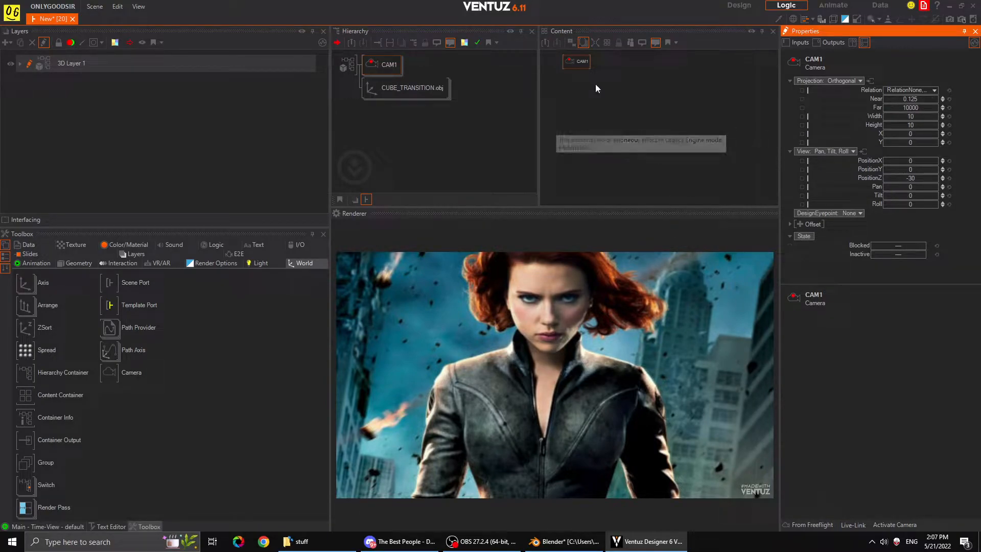
Set the X rotation of CUBE_TRANSITION.obj to 0
click(403, 88)
drag(903, 130, 926, 126)
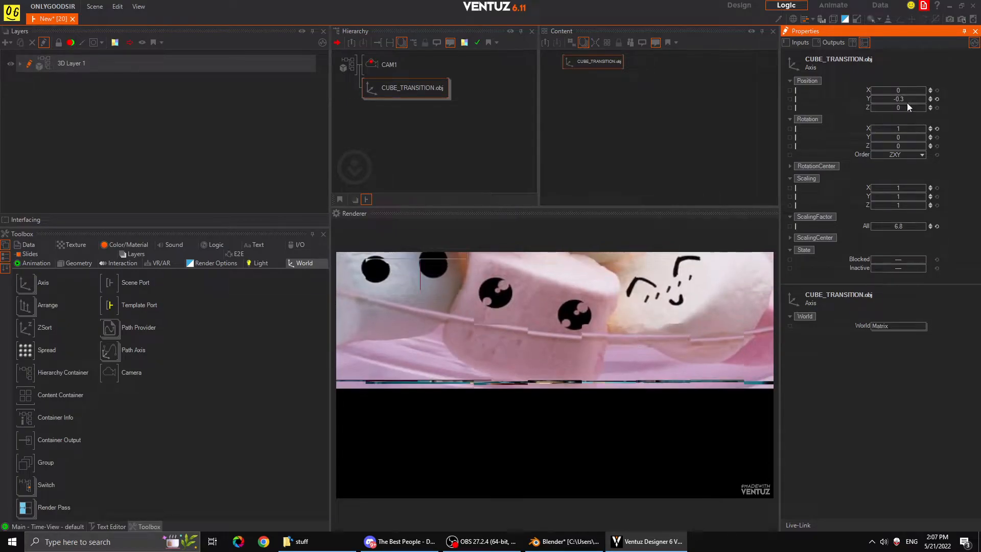
click(930, 130)
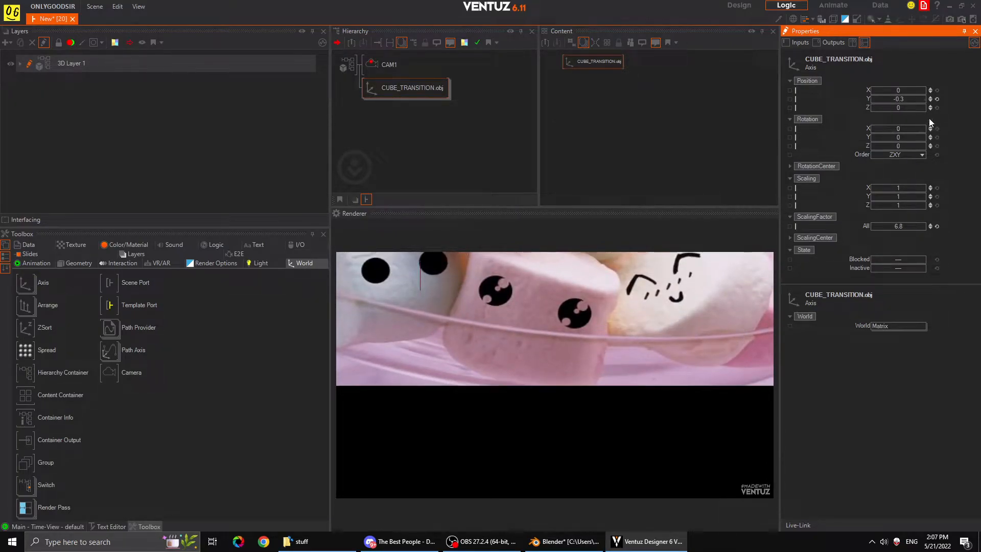
Set the Y position of CUBE_TRANSITION.obj to -6.4, then try a Y rotation and reset it to 0
mouse_move(906, 101)
mouse_down()
mouse_move(875, 97)
mouse_move(910, 97)
mouse_up()
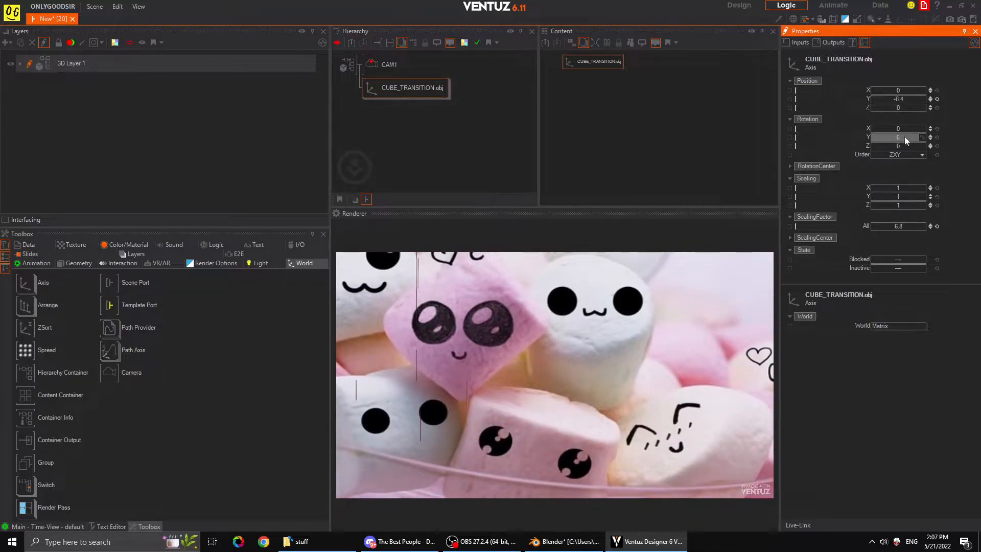
drag(900, 136, 879, 137)
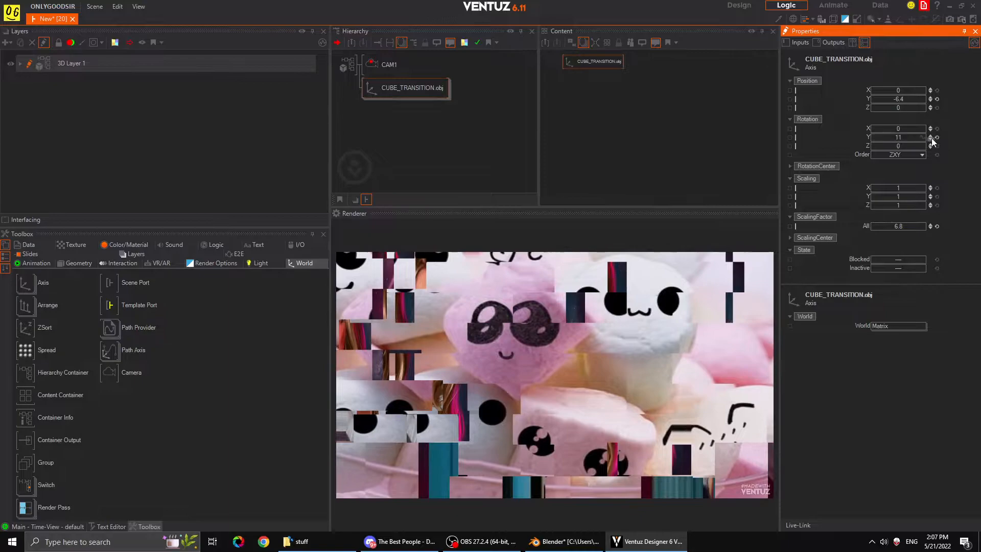
click(935, 139)
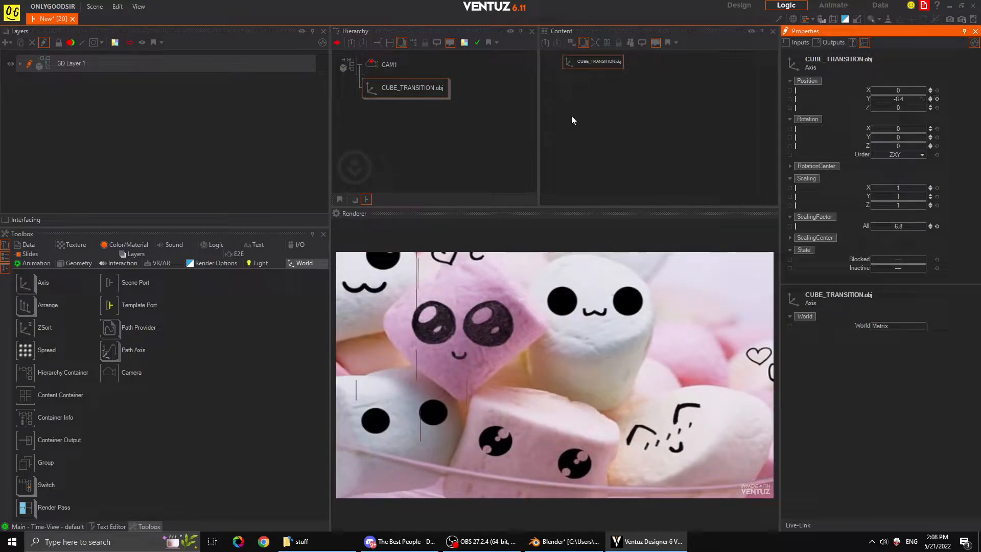
click(621, 116)
text(key)
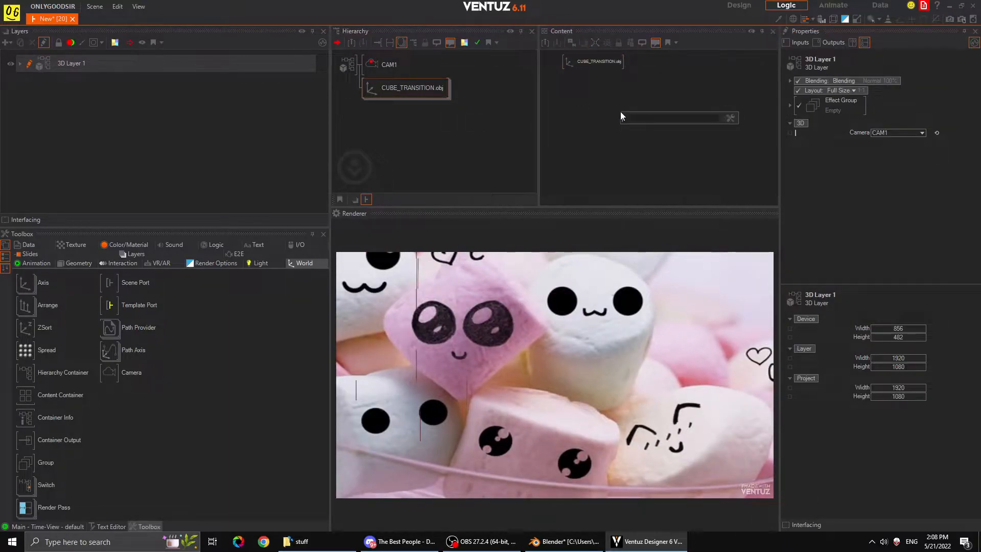
click(593, 101)
double_click(577, 130)
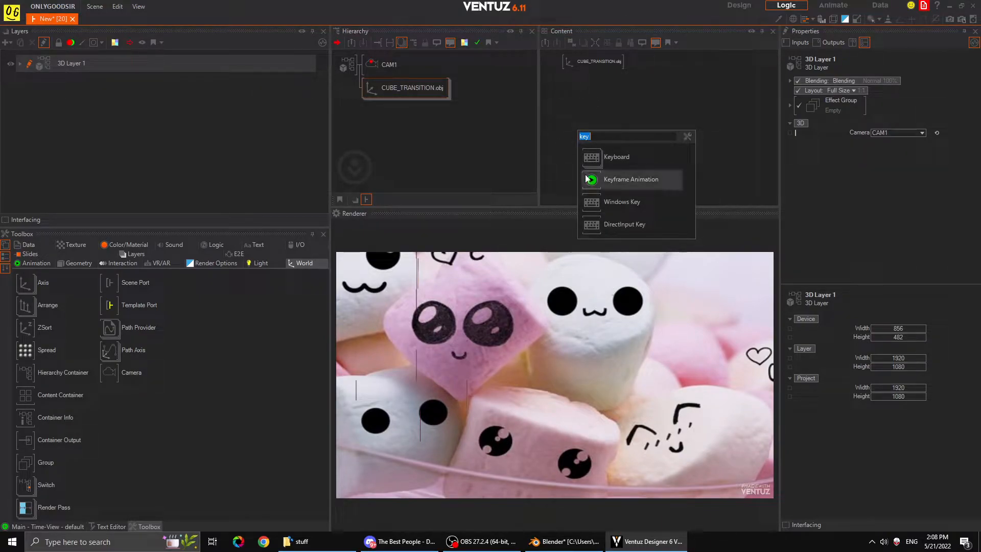
Add a Keyframe Animation node to the 3D layer's content area and name it CUBE_TRANSISTION
click(34, 263)
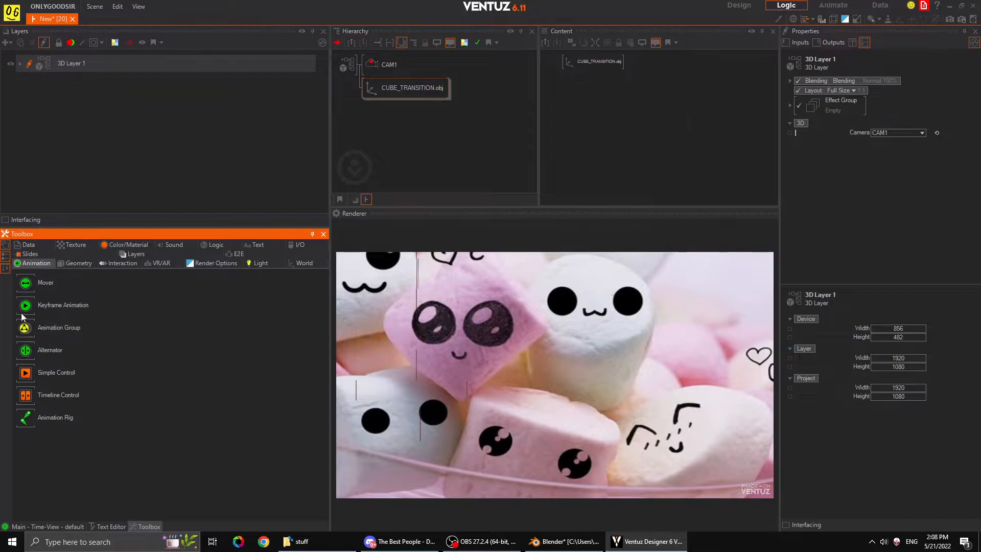
drag(26, 305, 646, 117)
double_click(637, 119)
text(CUBE_TRANSISTION)
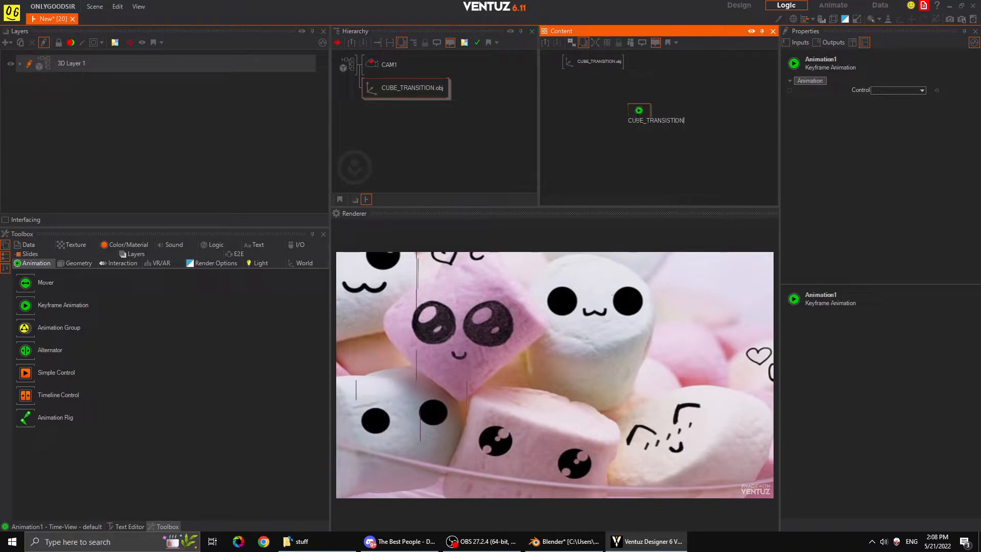
key(Return)
Rename the Keyframe Animation node to IMAGES and place it below the CUBE_TRANSITION.obj node in the content area
double_click(638, 118)
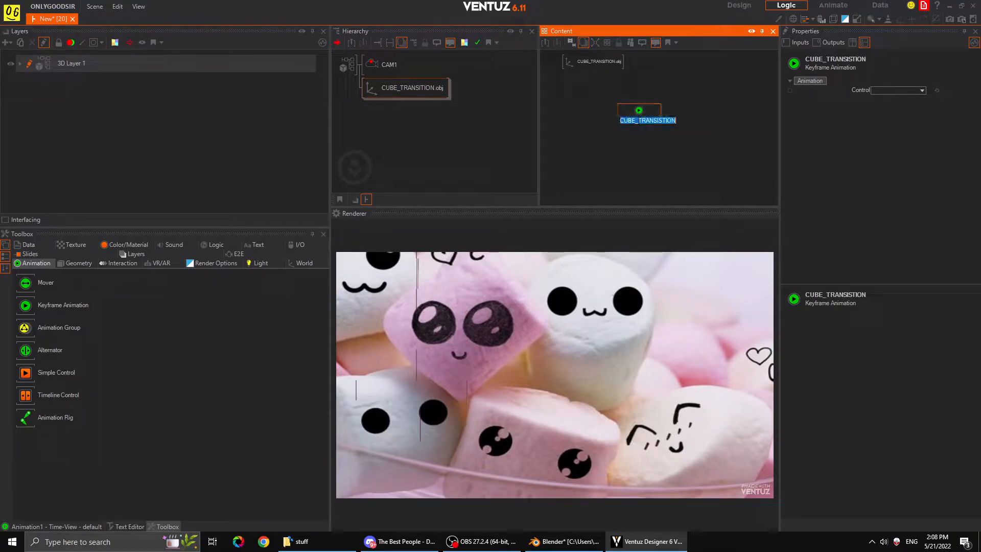
text(IMA)
key(Return)
click(618, 142)
drag(634, 112, 589, 106)
Try out rotations on CUBE_TRANSITION.obj and reset its X, Y and Z rotation to 0
click(612, 60)
click(596, 62)
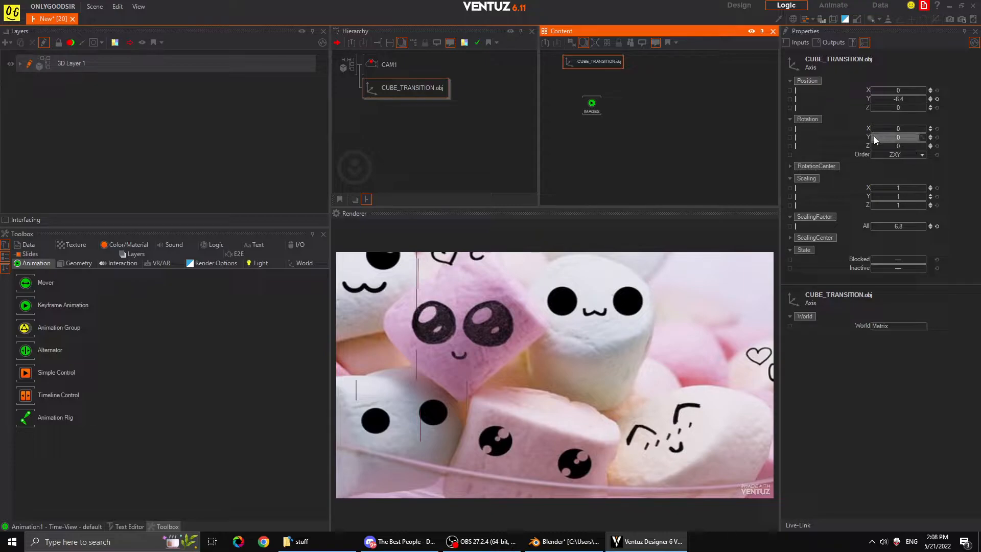
mouse_move(897, 137)
mouse_down()
mouse_move(923, 136)
mouse_move(875, 137)
mouse_move(906, 137)
mouse_move(899, 130)
mouse_move(888, 147)
mouse_move(904, 148)
mouse_up()
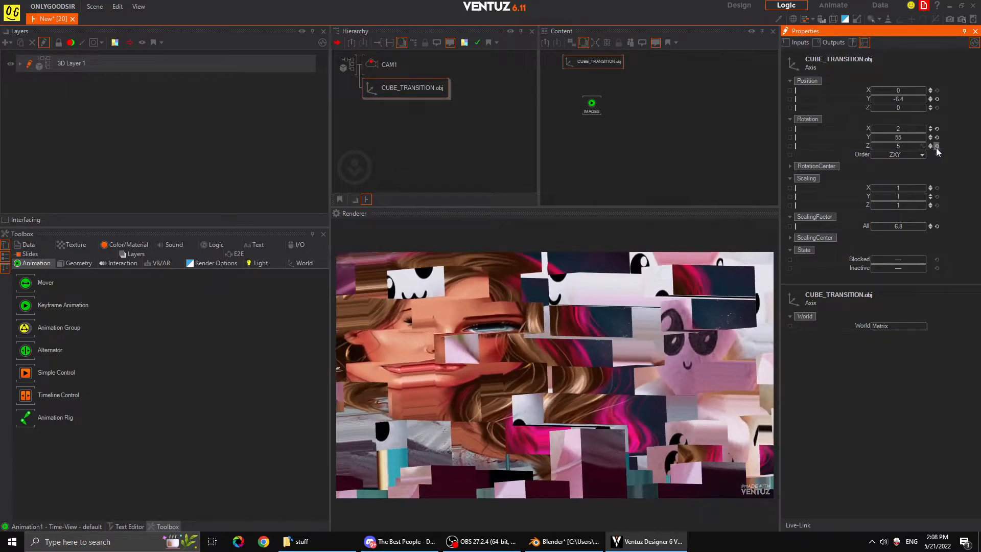
click(937, 146)
click(936, 137)
click(936, 129)
Bind the X, Y and Z rotation of CUBE_TRANSITION.obj to the IMAGES animation
drag(848, 129, 592, 105)
drag(822, 137, 592, 104)
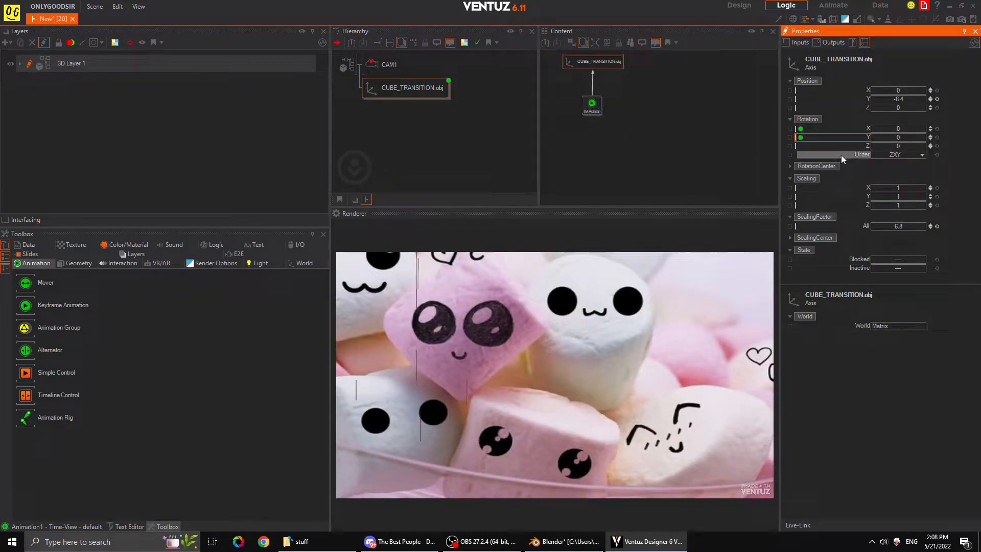
drag(844, 147, 592, 105)
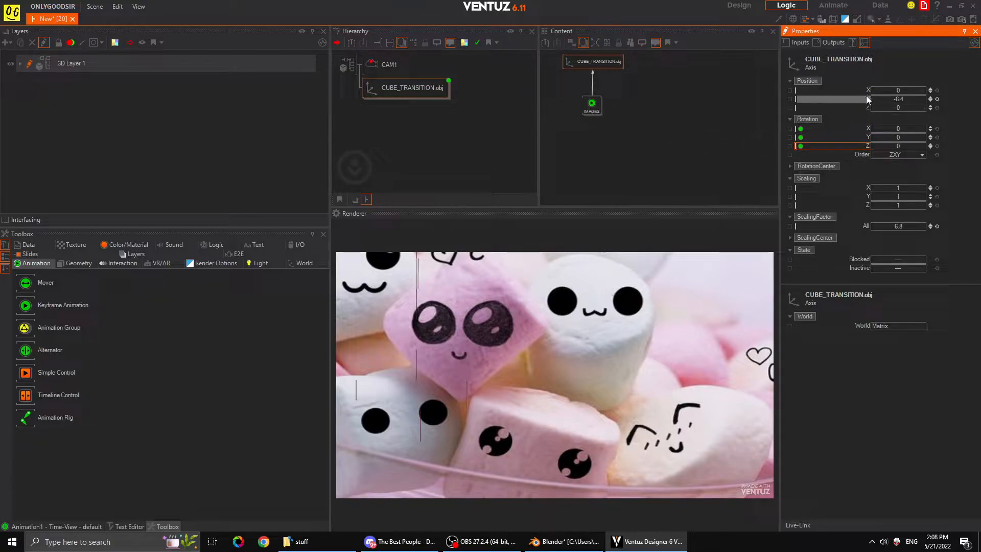
Bind the X, Y and Z position and the overall scaling factor of CUBE_TRANSITION.obj to the IMAGES animation
drag(862, 91, 592, 105)
drag(842, 106, 592, 105)
drag(845, 109, 592, 104)
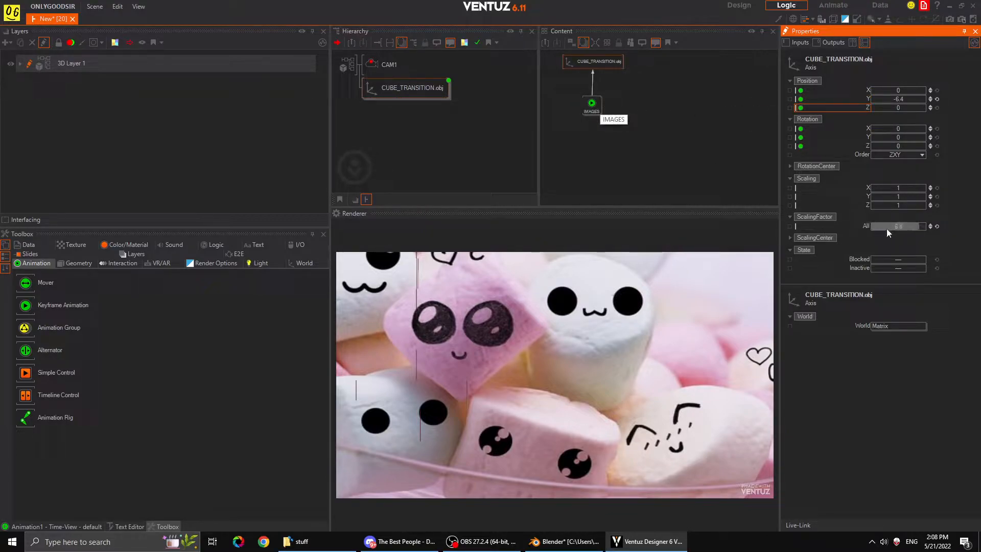
drag(862, 231, 589, 117)
Show the IMAGES animation in the timeline and widen its channel column so all channel names are readable
click(607, 125)
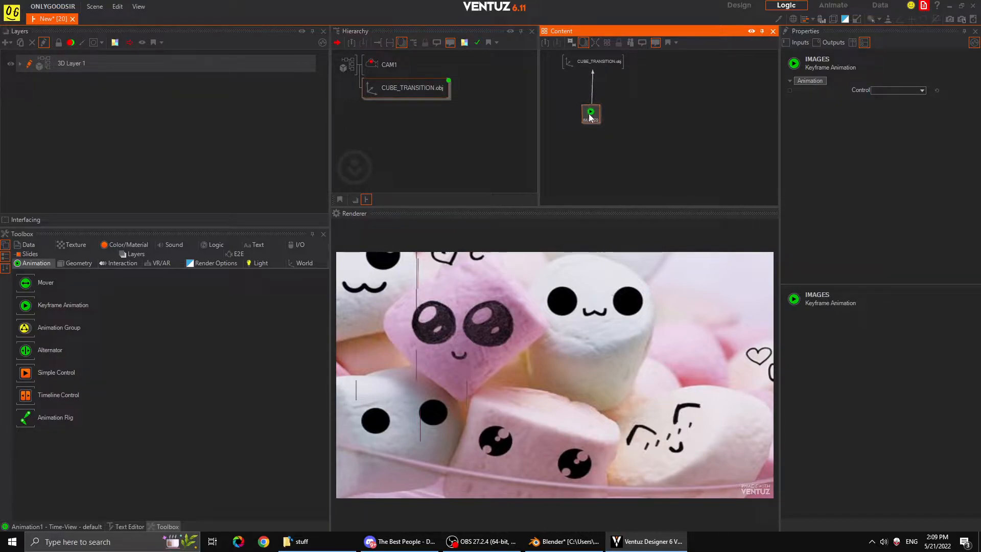
click(63, 526)
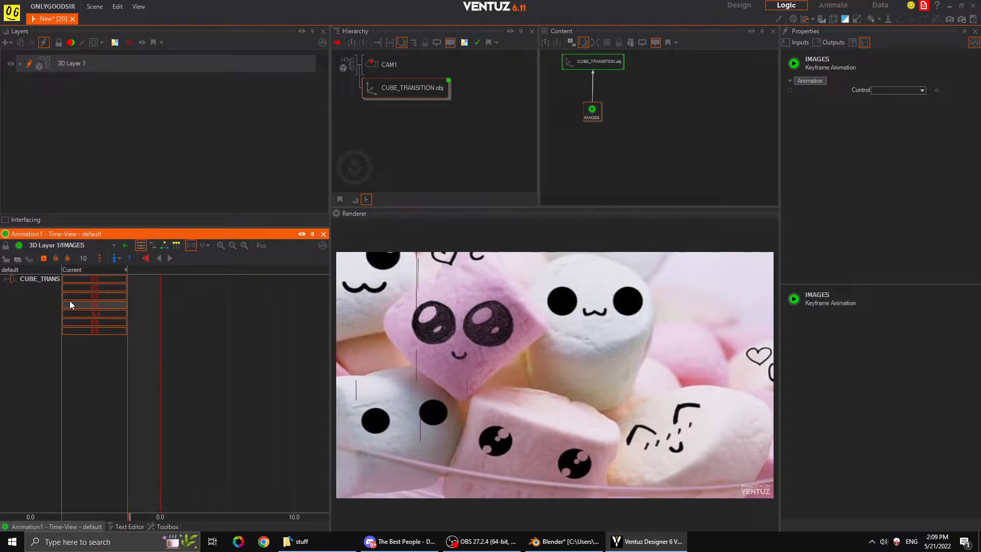
drag(61, 271, 151, 270)
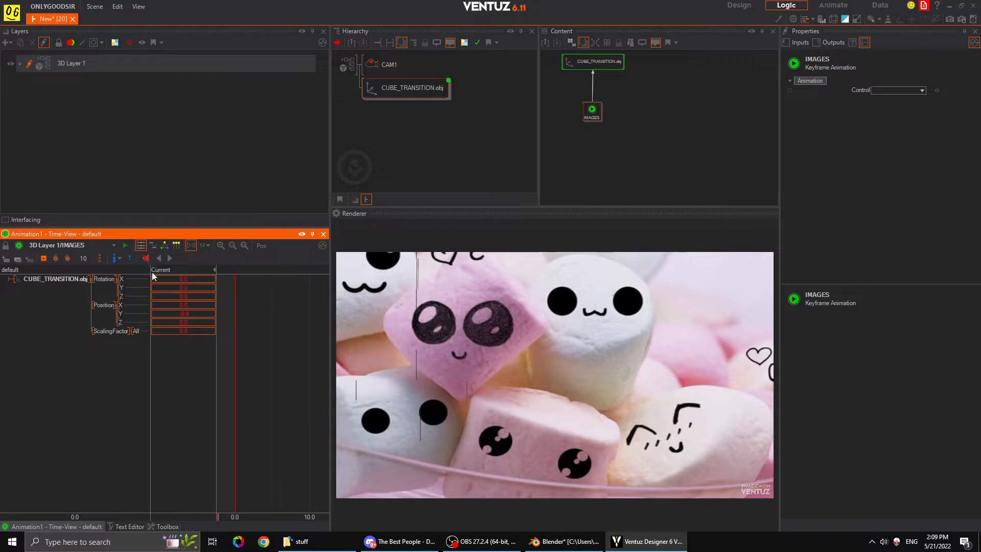
Try a value of 90 for the Rotation X channel in the IMAGES timeline and undo it
click(193, 279)
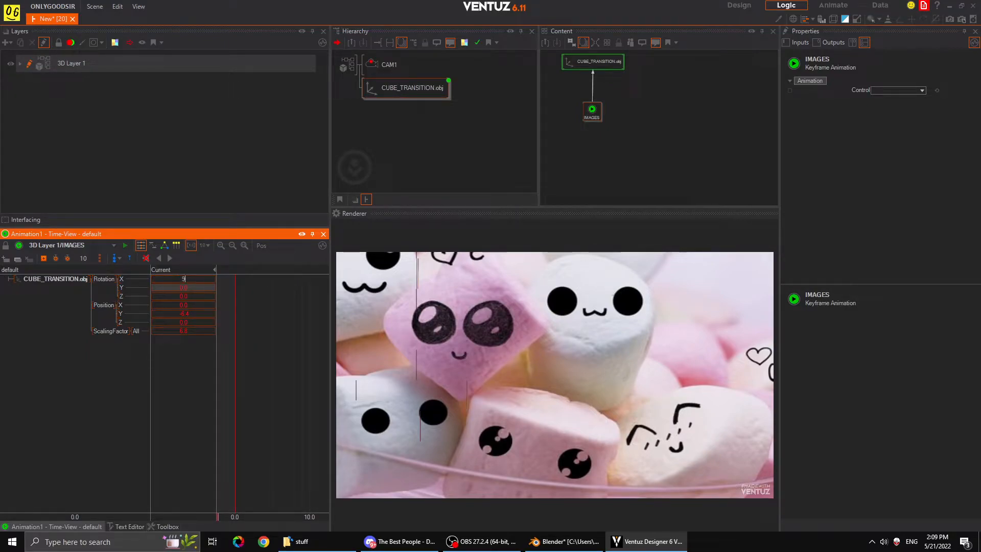
text(90)
key(Return)
key(ctrl+z)
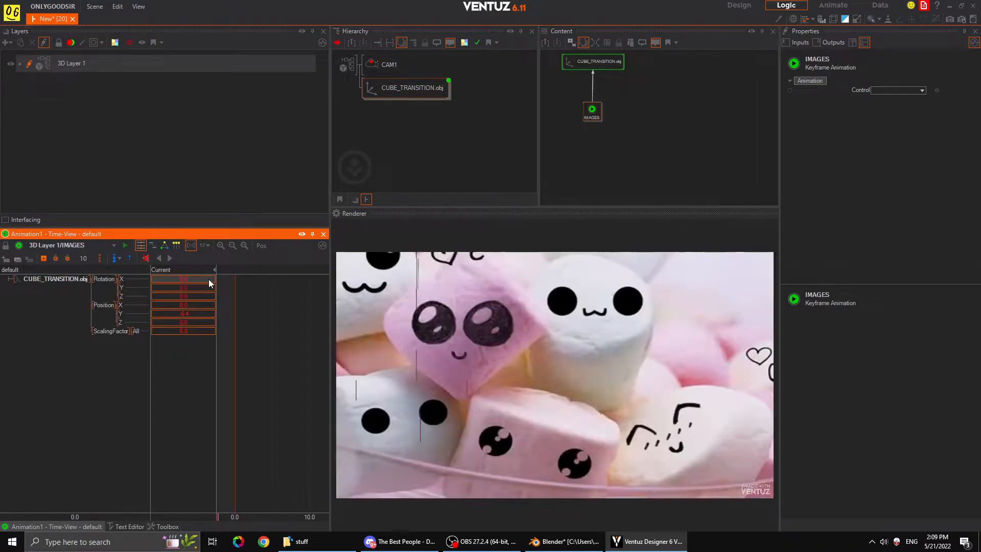
Set the X rotation of CUBE_TRANSITION.obj to -90 with its Z rotation reset to 0
click(616, 63)
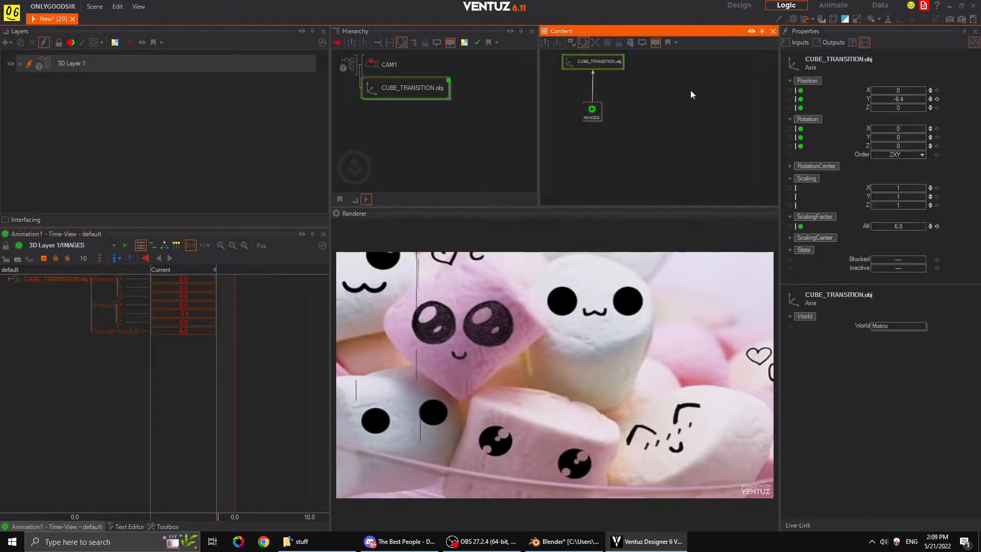
drag(899, 144, 885, 132)
click(937, 146)
click(899, 129)
text(-90)
key(Return)
Fit the image to the frame with a Y position of -0.02 and an overall scaling factor of 5.02
drag(898, 99, 920, 99)
drag(877, 226, 876, 224)
drag(879, 225, 879, 226)
drag(889, 99, 889, 99)
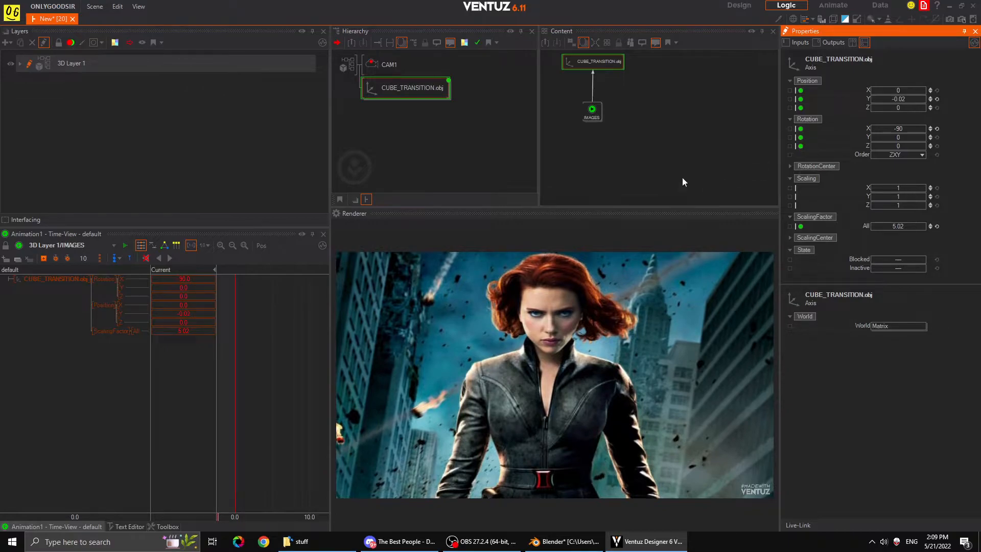
Add keyframes for all CUBE_TRANSITION.obj channels at time 0 and switch the timeline units to seconds
click(243, 275)
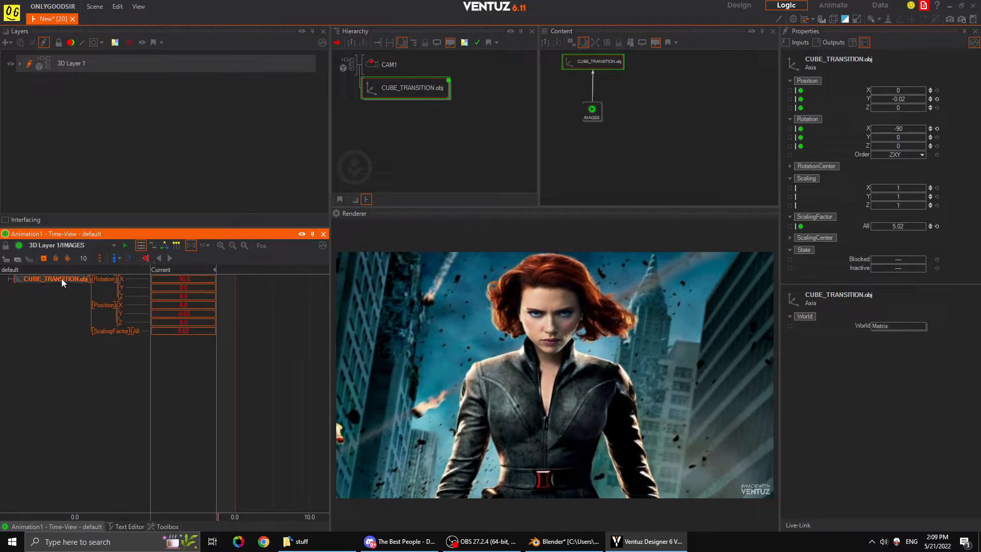
click(44, 259)
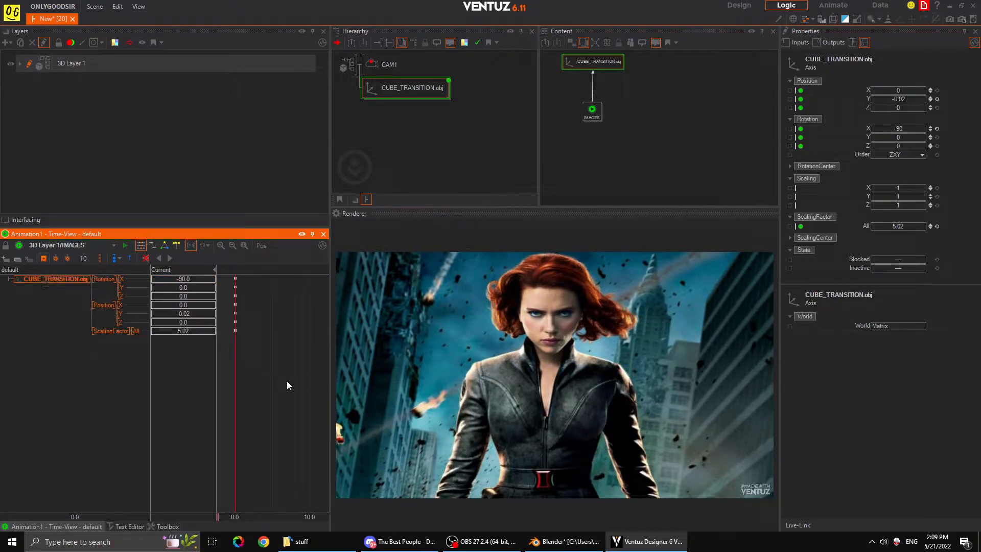
scroll(275, 381, down, 1)
click(207, 246)
click(258, 293)
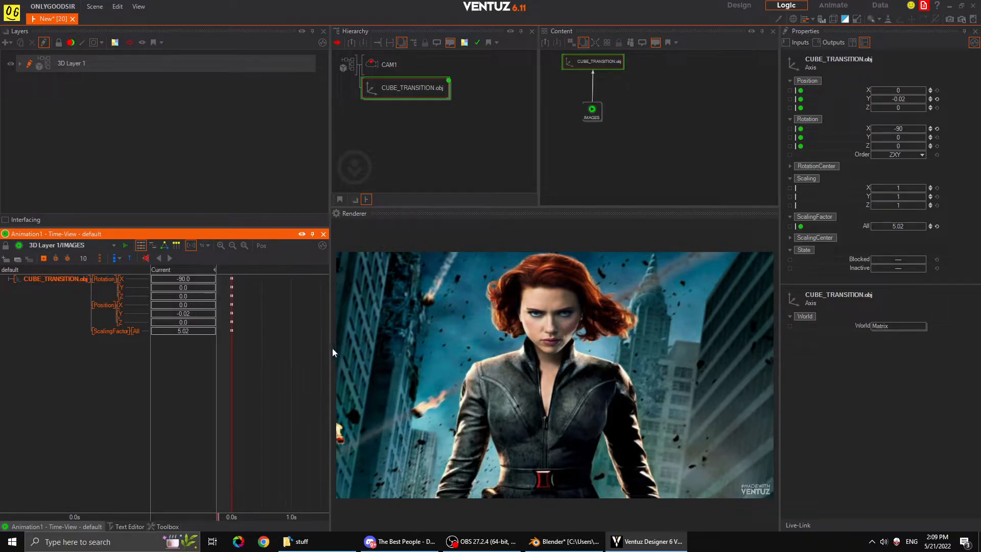
Keyframe all channels at 0.5 s with an X rotation of 0 and a Y position of -4.92, using a wider timeline
drag(331, 346, 426, 345)
click(310, 414)
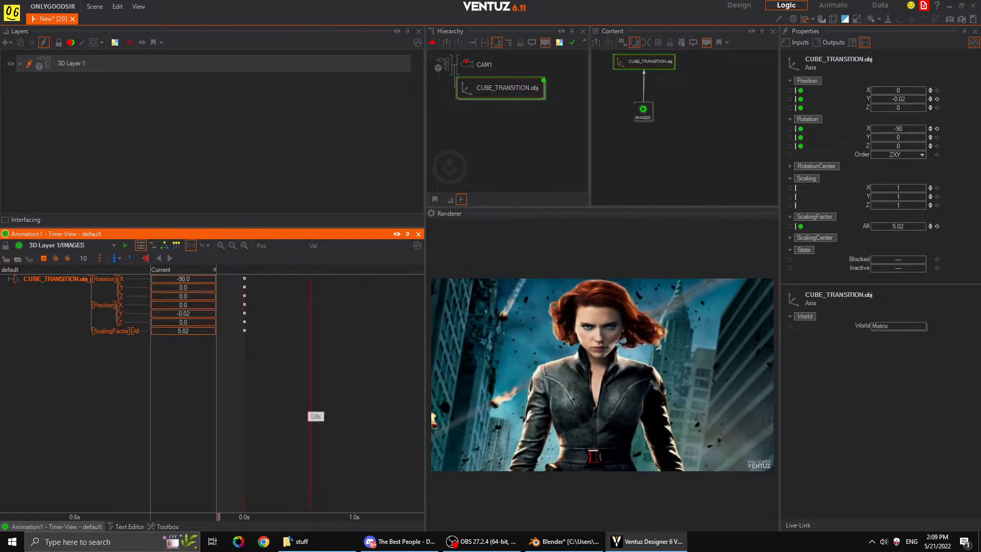
drag(310, 415, 300, 415)
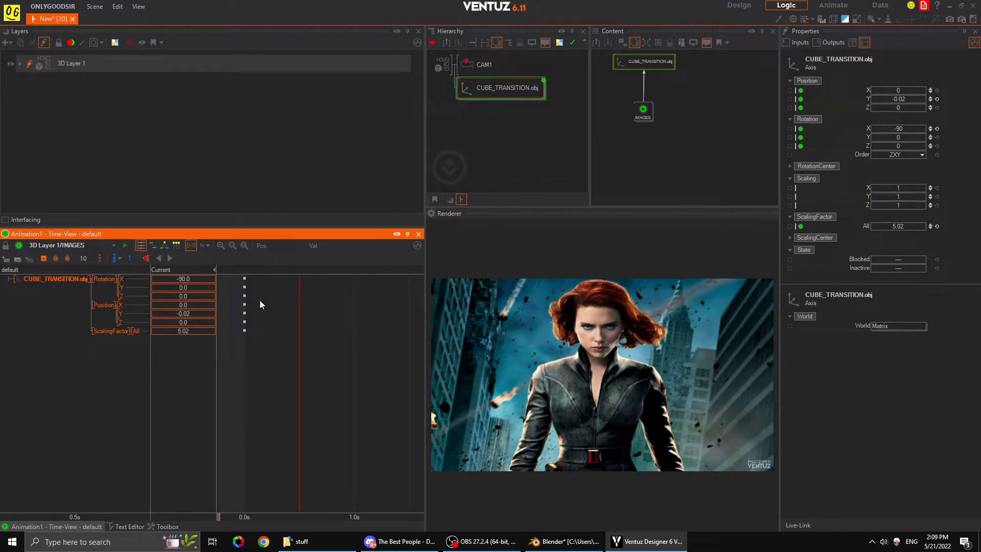
double_click(196, 279)
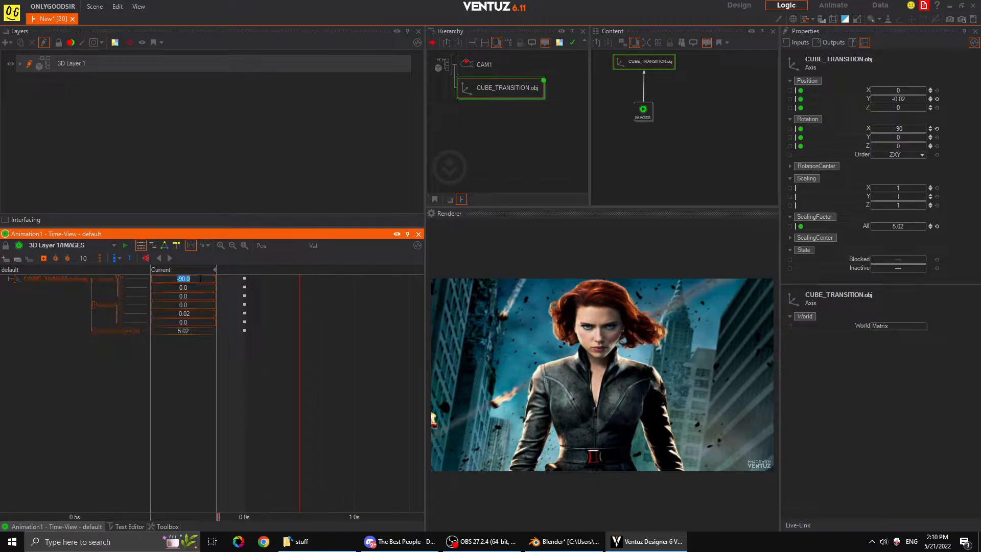
text(0)
key(Return)
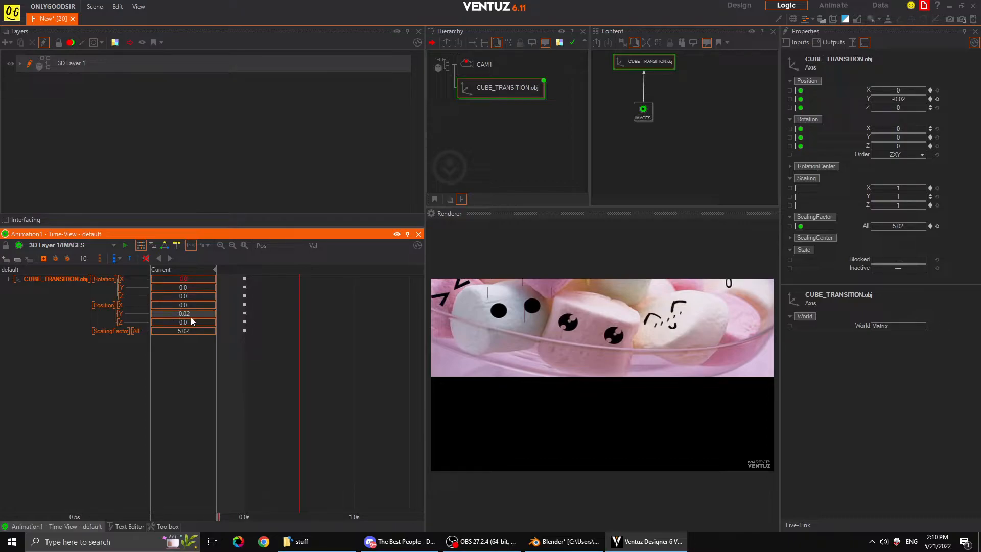
drag(197, 313, 158, 311)
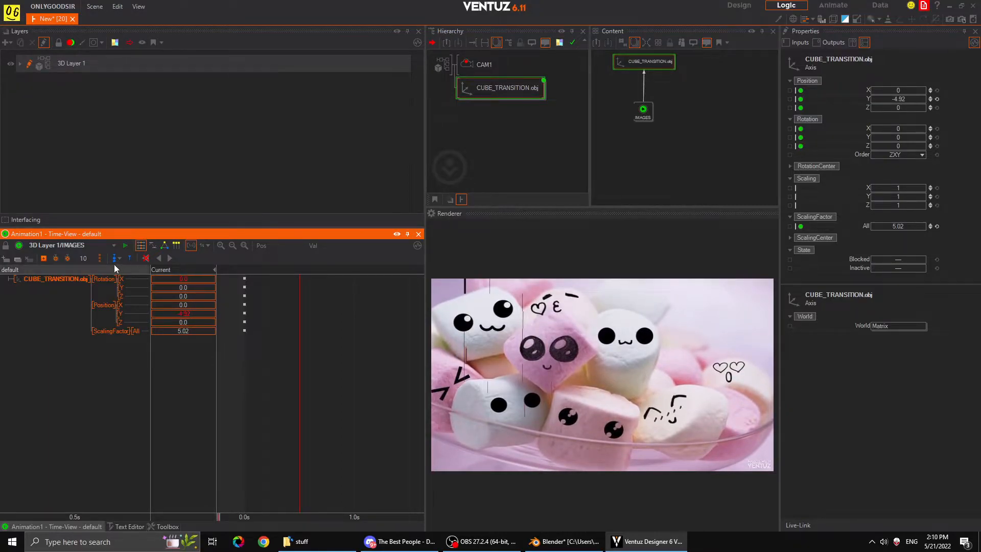
click(44, 258)
Scrub the IMAGES timeline between 0 and 0.6 s to review the transition between the two images
drag(299, 378, 245, 378)
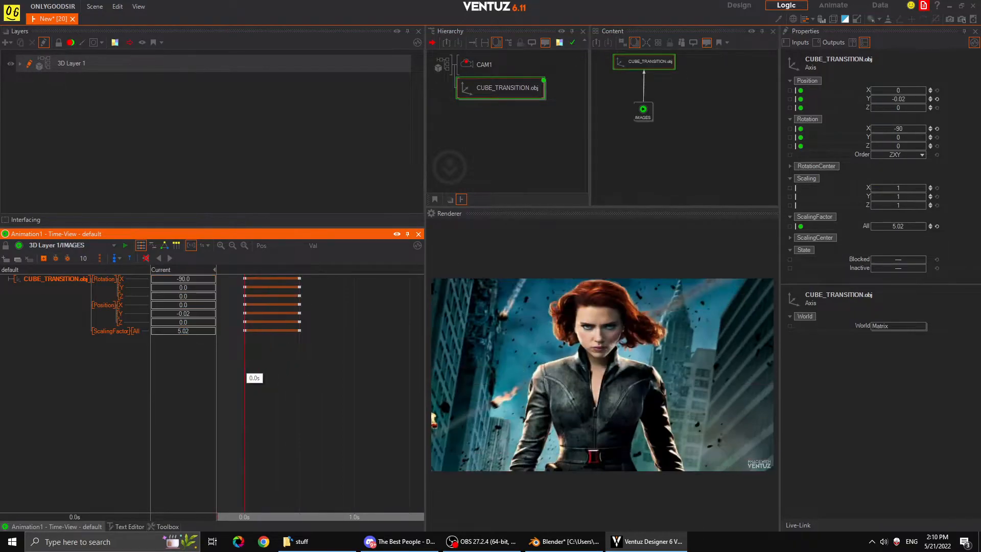
click(170, 258)
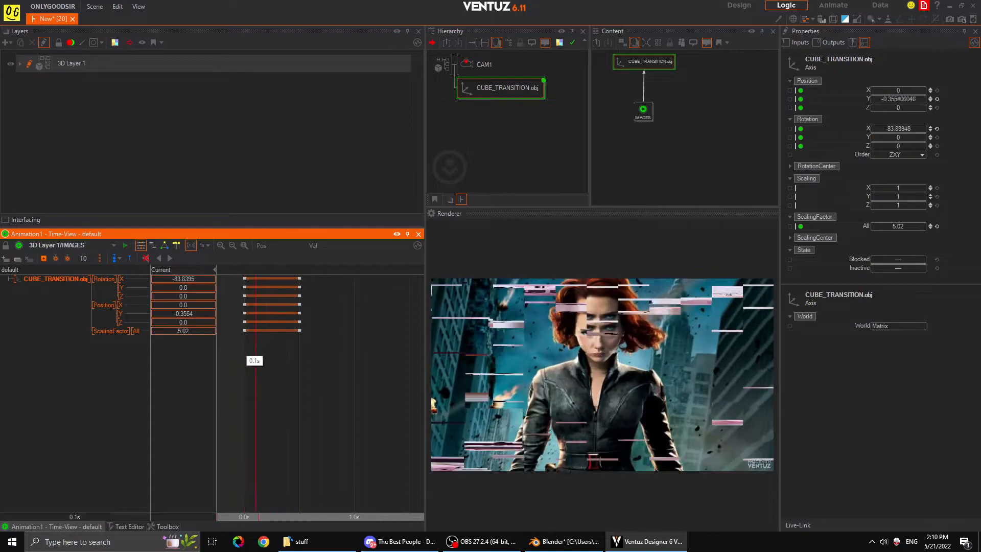
drag(256, 343, 300, 370)
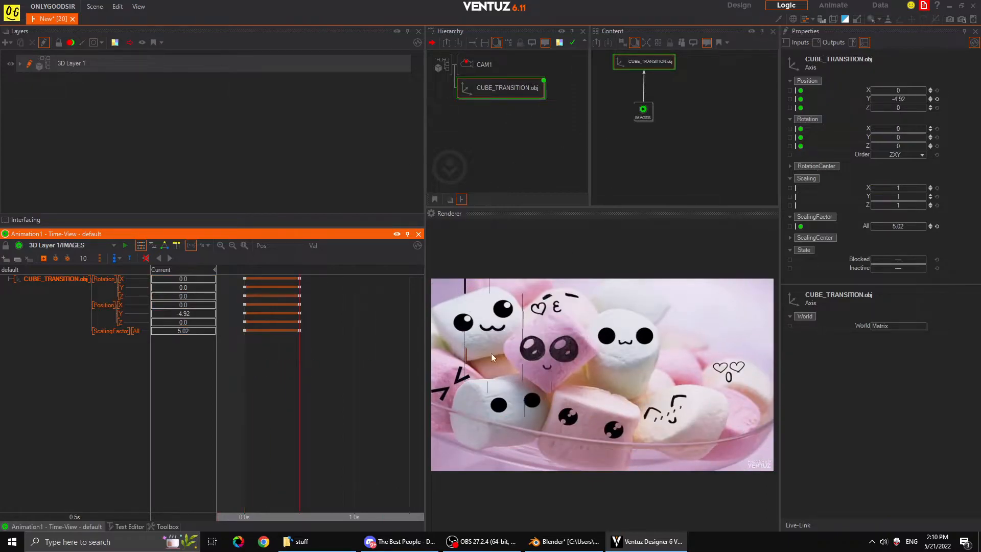
mouse_move(301, 400)
mouse_down()
mouse_move(257, 384)
mouse_move(321, 402)
mouse_move(254, 402)
mouse_move(310, 402)
mouse_move(300, 402)
mouse_up()
mouse_move(294, 385)
mouse_down()
mouse_move(256, 384)
mouse_move(310, 390)
mouse_up()
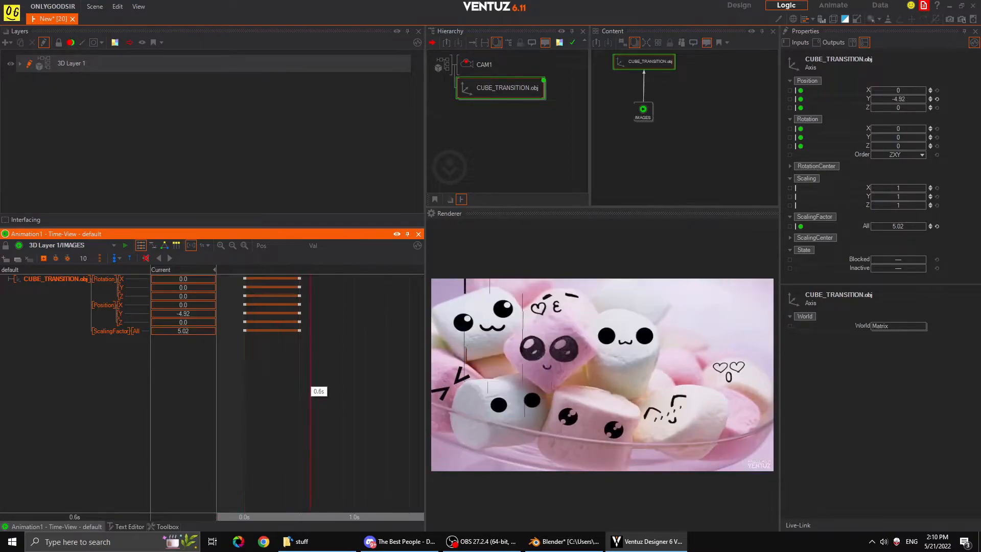
Switch to Blender, deselect the cube pieces and examine the marshmallow face closely from the front view
click(562, 541)
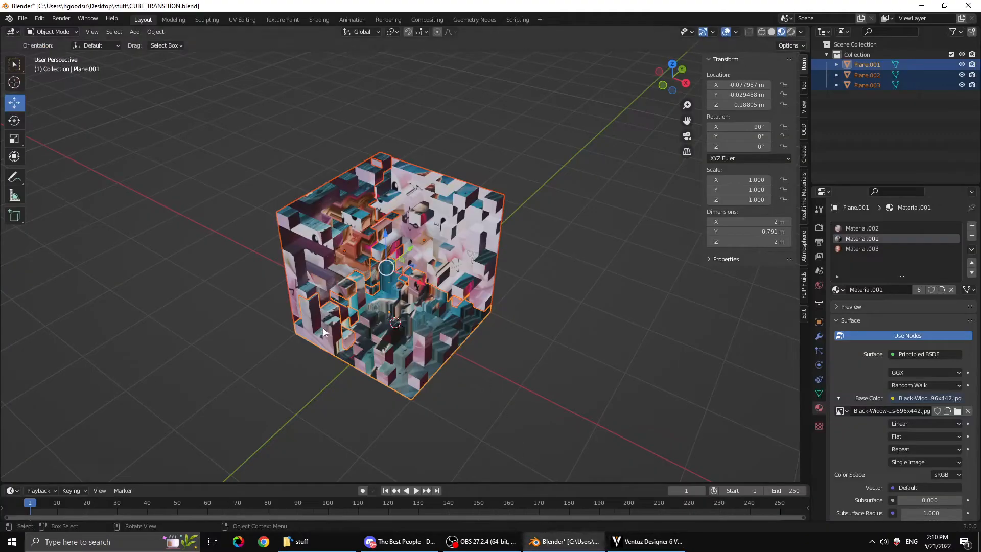
middle_drag(322, 332, 367, 296)
click(672, 78)
scroll(420, 280, up, 2)
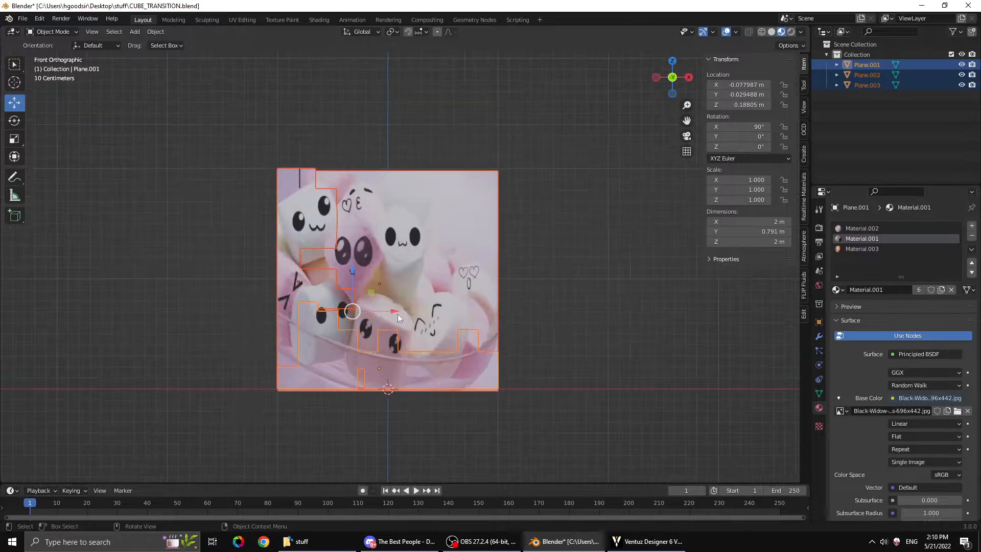
key(alt+a)
scroll(268, 244, up, 4)
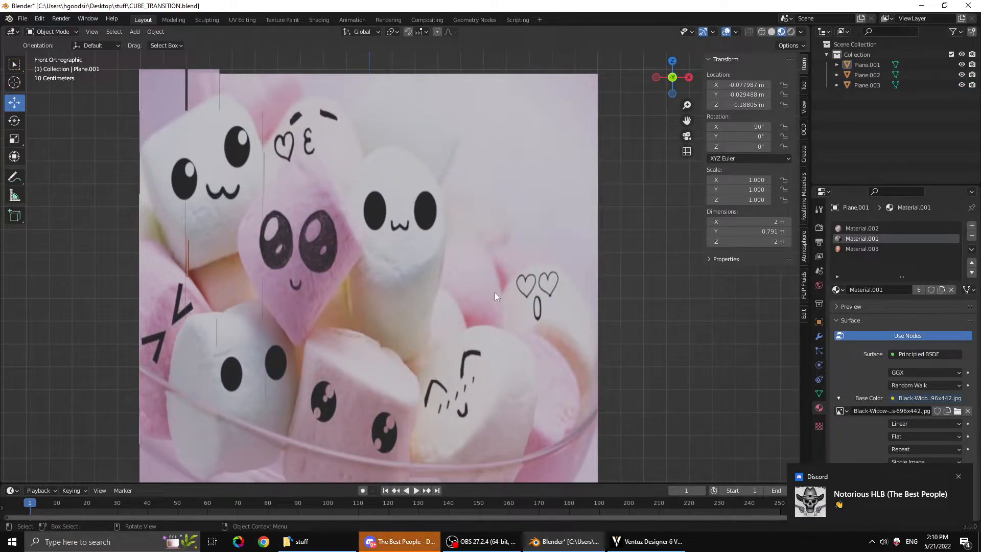
Switch to Ventuz and keyframe all CUBE_TRANSITION.obj channels at 1 s with a Y rotation of 90 and a Y position of -5
scroll(502, 292, down, 2)
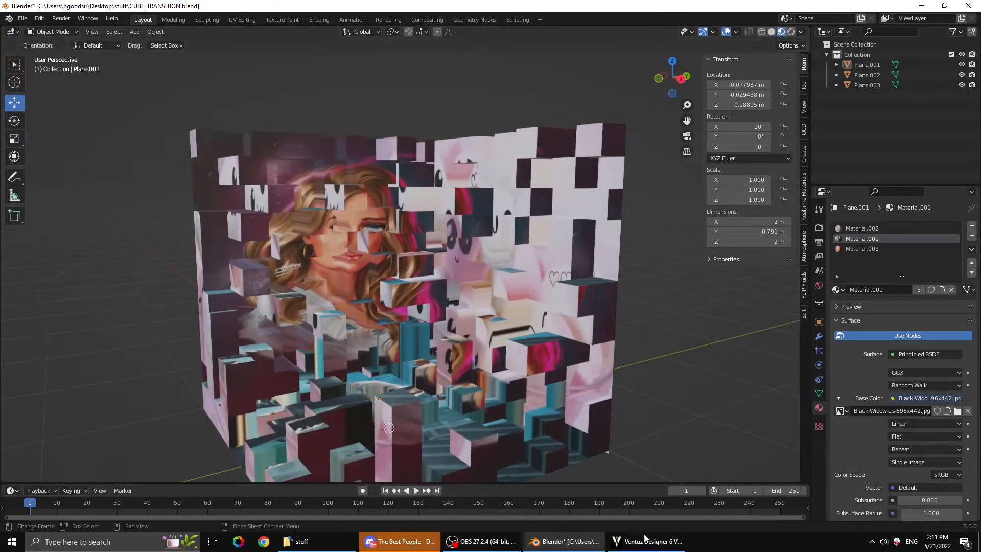
key(alt+Tab)
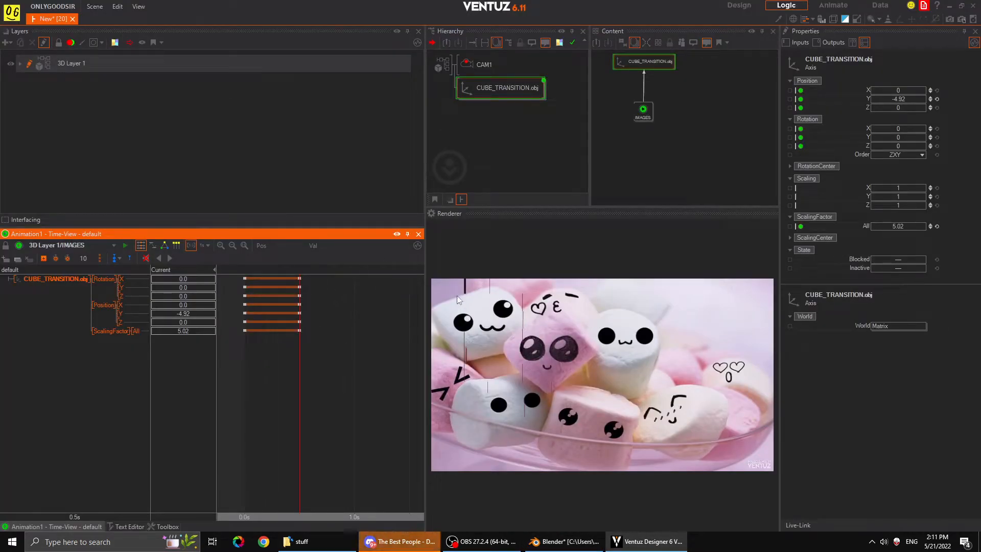
drag(296, 286, 354, 378)
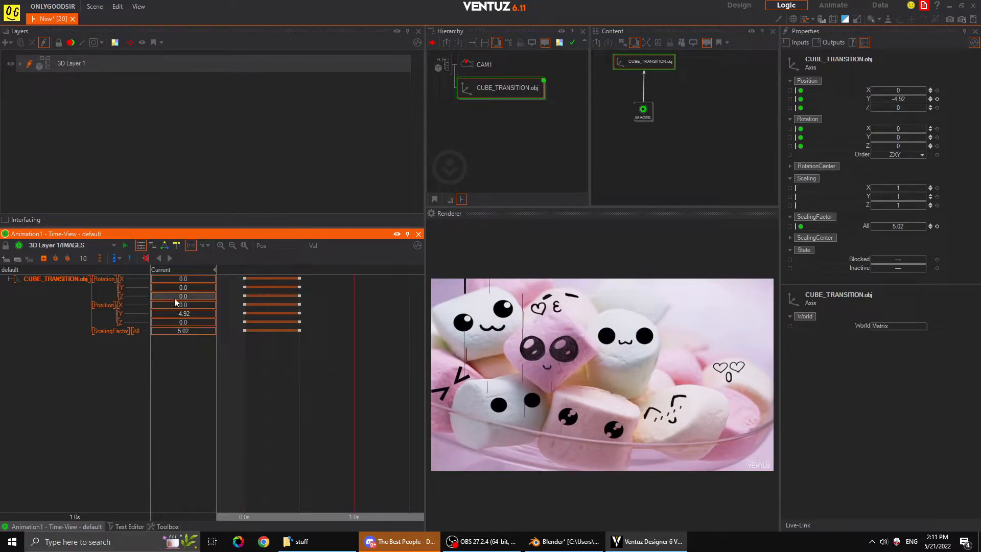
drag(180, 290, 215, 290)
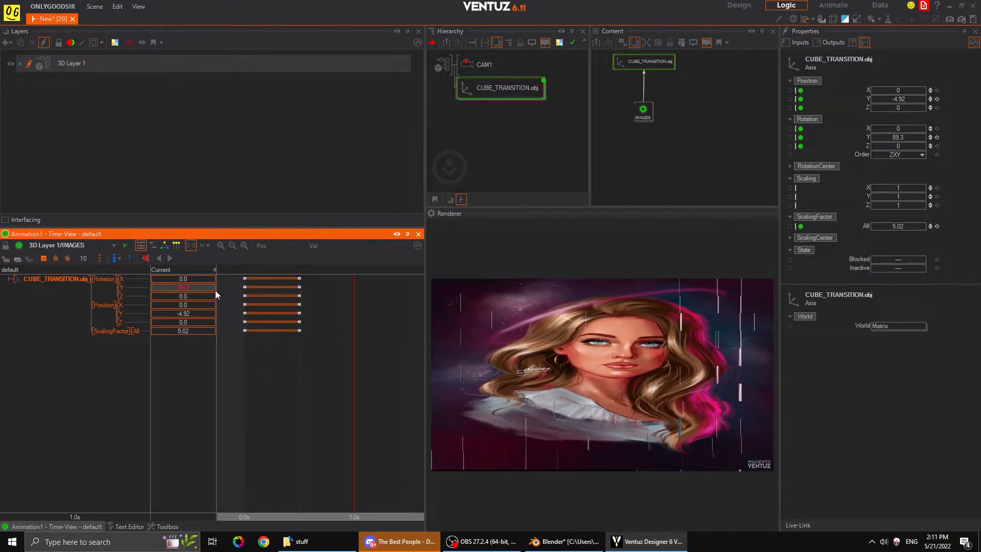
click(192, 287)
text(90)
key(Return)
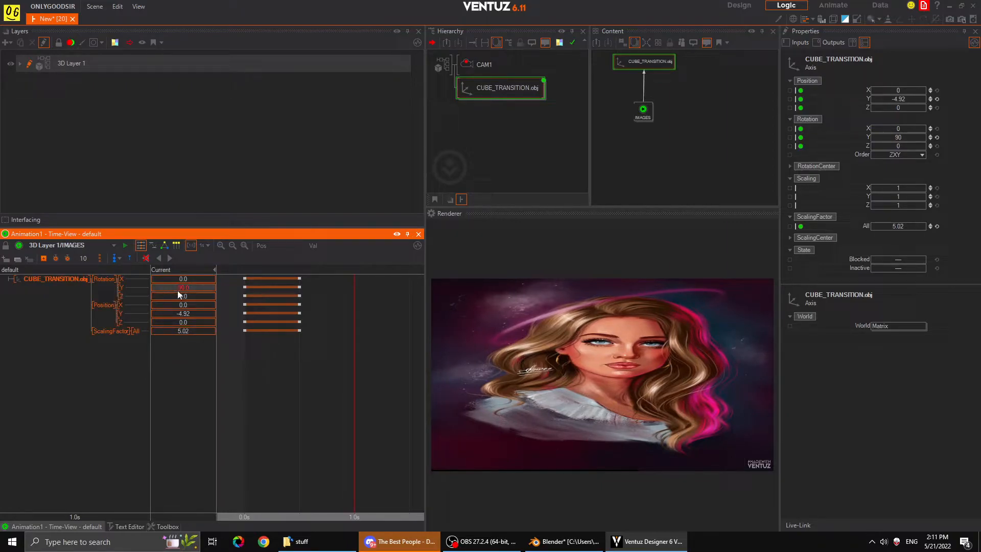
mouse_move(195, 315)
mouse_down()
mouse_move(172, 315)
mouse_move(191, 316)
mouse_up()
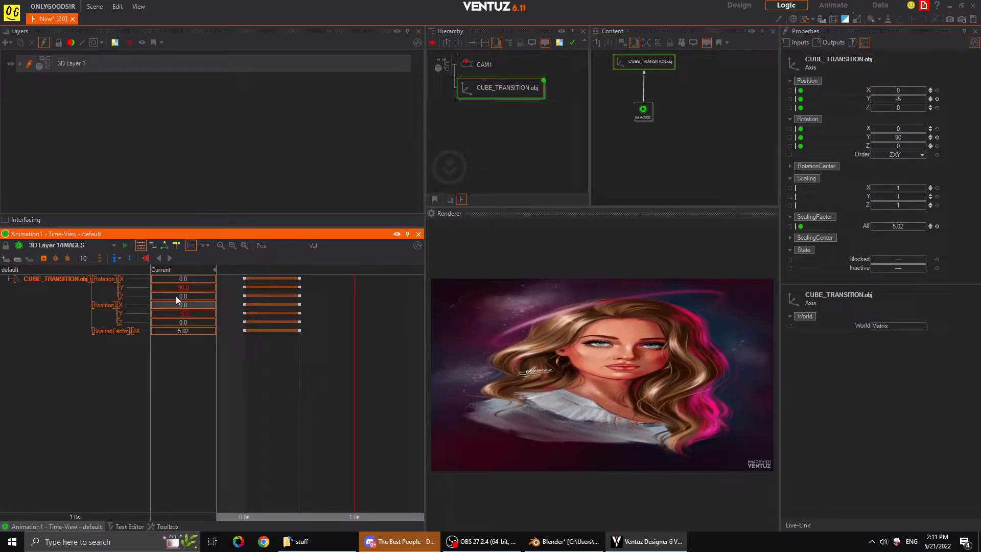
click(44, 258)
Create new animation states on the keyframes at 0, 0.5 and 1 s, then return the playhead to 0 s
drag(298, 356, 198, 366)
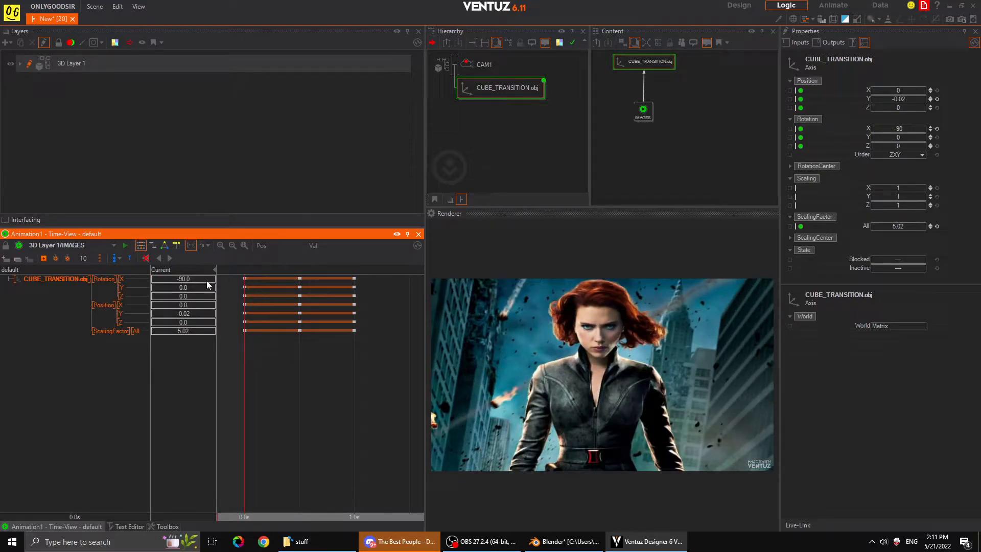
click(121, 258)
click(146, 271)
drag(271, 367, 354, 368)
click(115, 258)
click(130, 268)
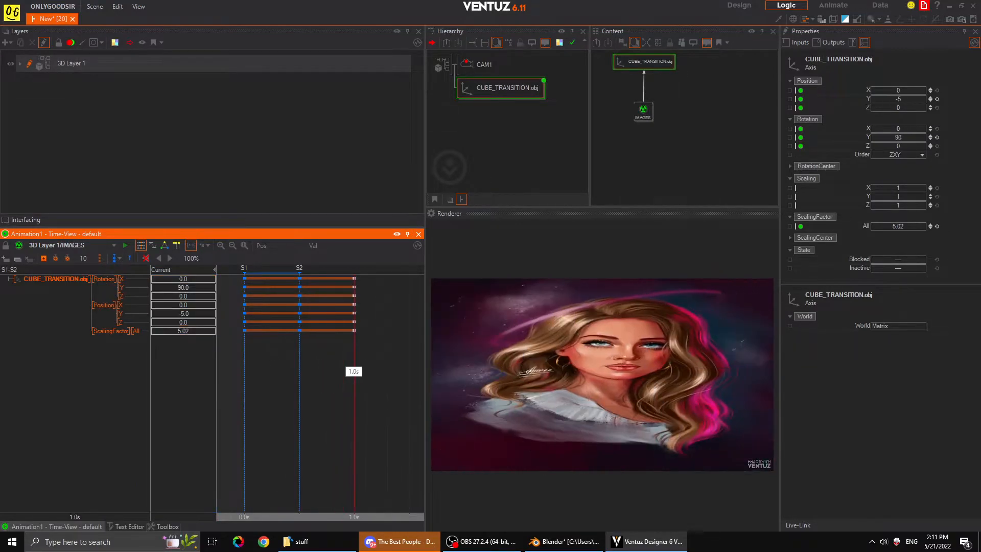
click(120, 259)
click(136, 269)
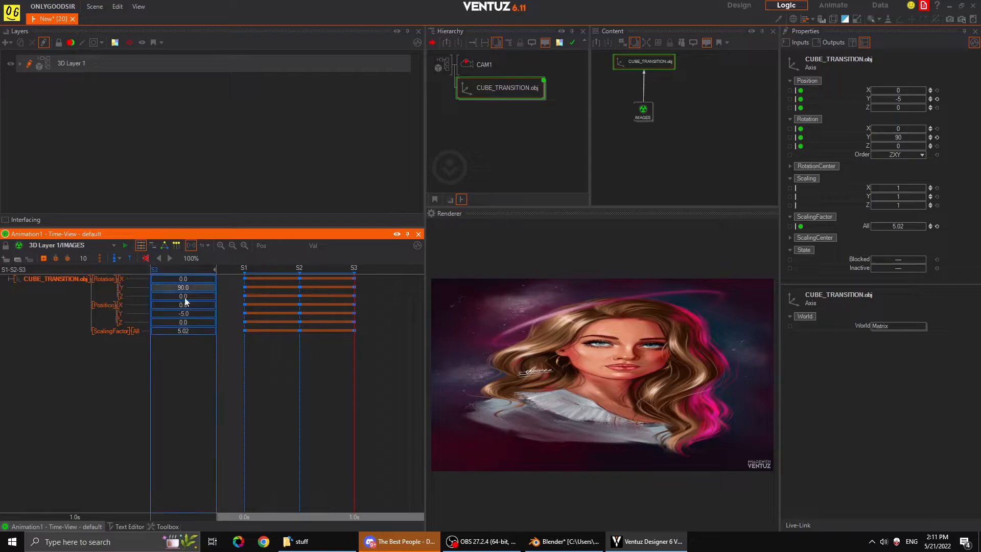
drag(336, 392, 259, 379)
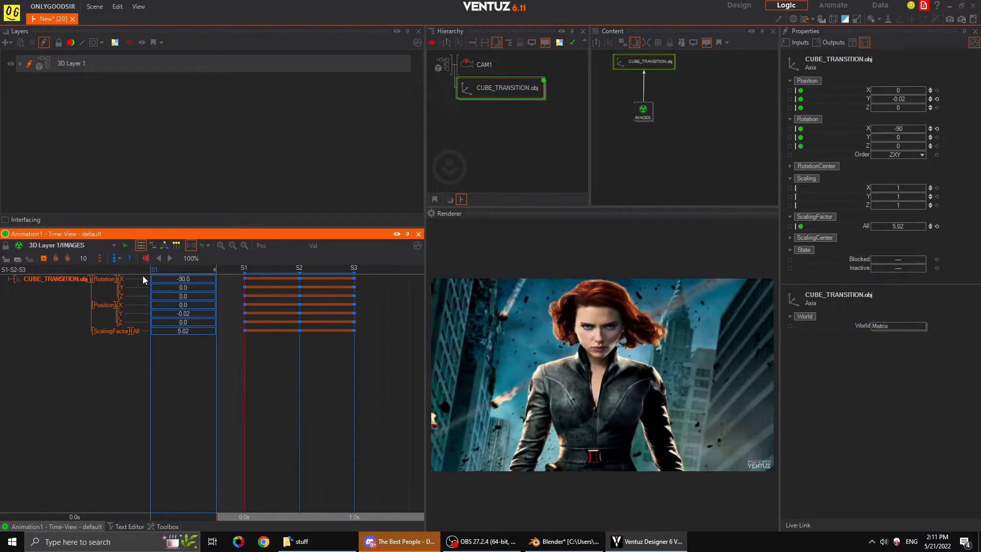
click(119, 259)
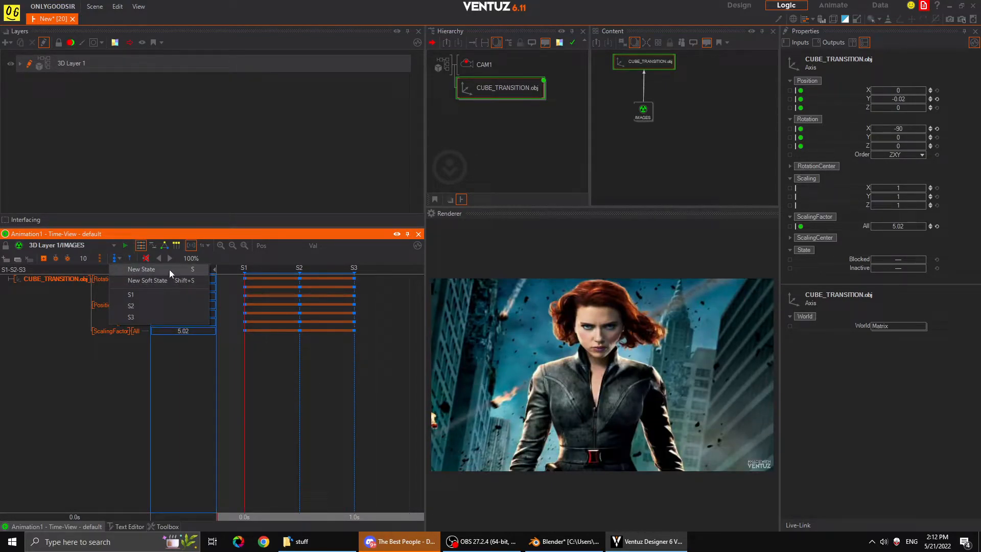
click(120, 258)
Show the IMAGES animation as a state logic graph in a wider panel and spread out the three state nodes
click(164, 245)
drag(426, 309, 477, 307)
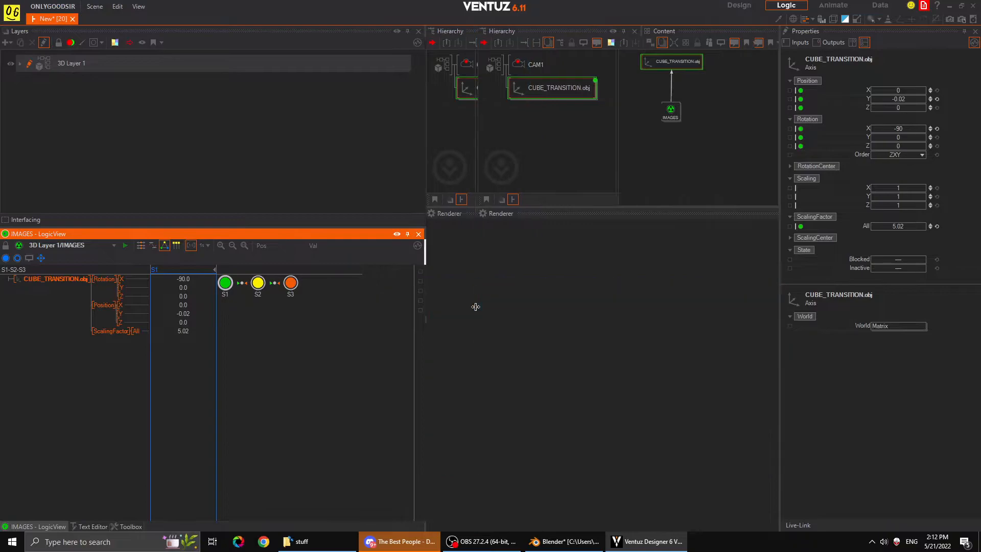
drag(291, 283, 339, 292)
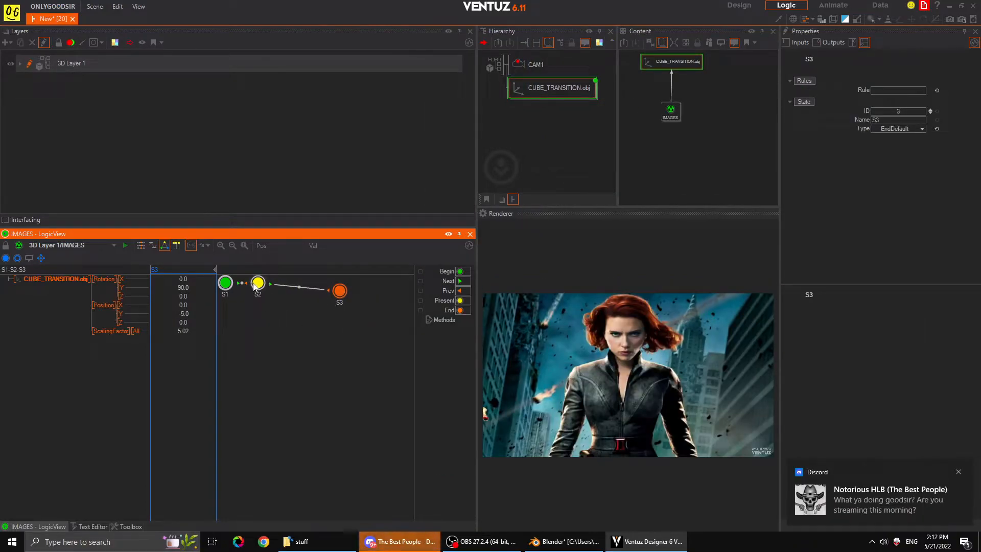
drag(258, 283, 291, 299)
drag(225, 283, 233, 316)
drag(290, 298, 282, 298)
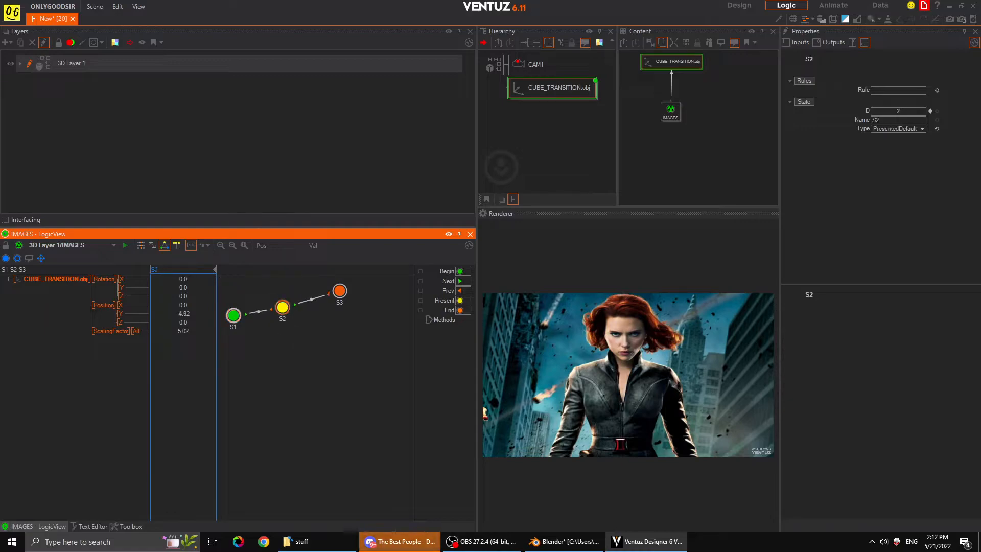
Rename the three states IMAGE1, IMAGE2 and IMAGE3 in order and rearrange the last two nodes into a triangle
double_click(234, 327)
text(IMA)
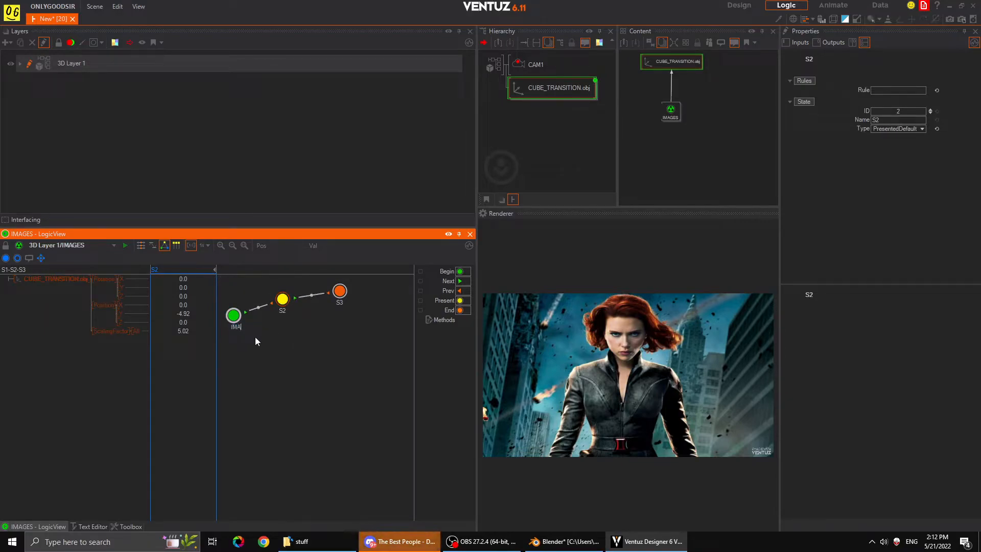
text(GE1)
key(Return)
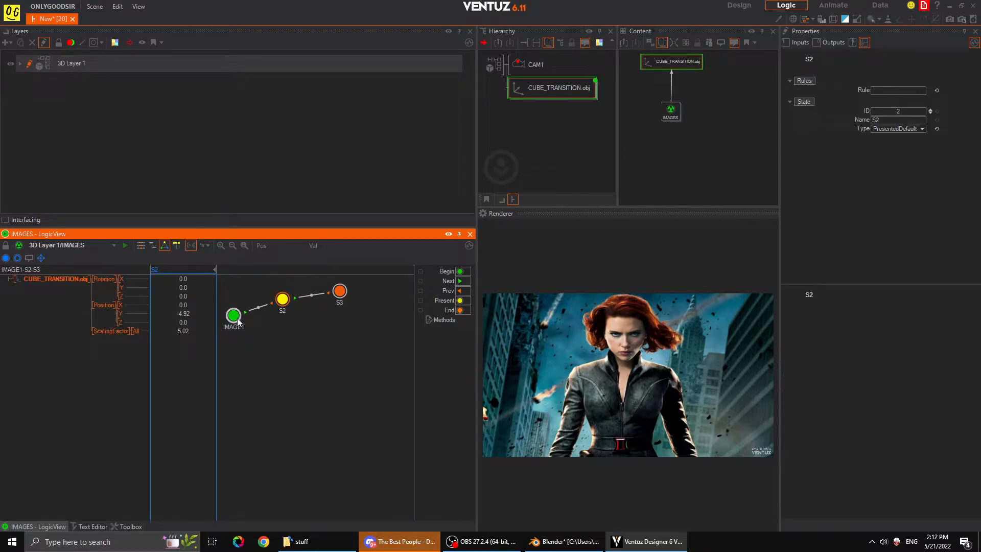
double_click(284, 318)
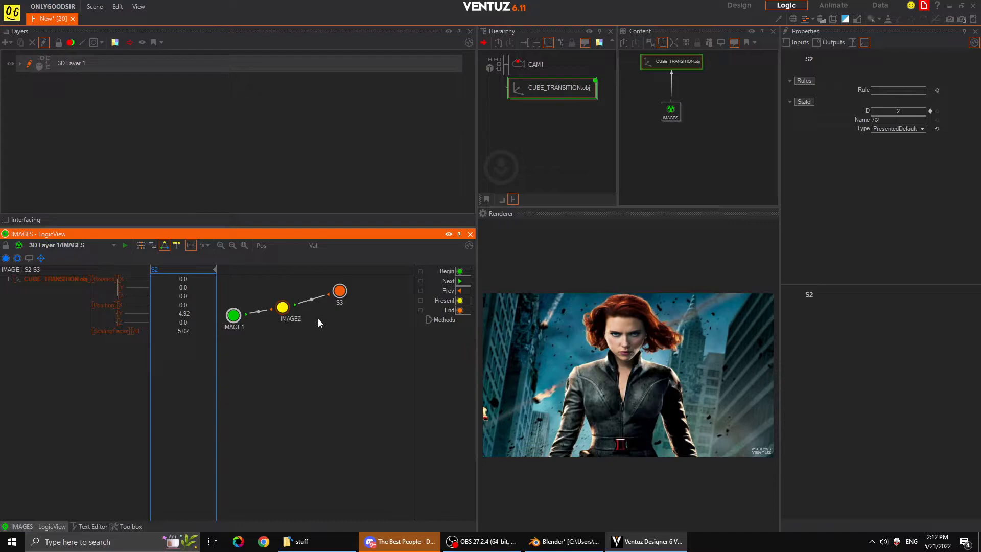
text(IMAGE2)
double_click(340, 303)
text(IMAGE3)
key(Return)
drag(282, 307, 290, 323)
drag(340, 291, 331, 291)
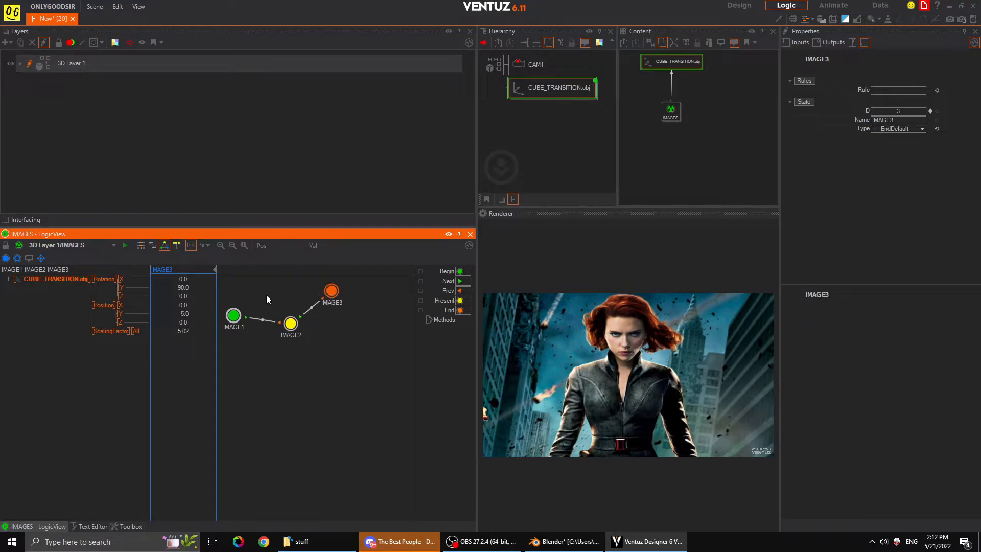
click(266, 295)
Review the named states on the keyframe timeline and inspect each state node in the logic graph
click(141, 246)
drag(308, 377, 252, 363)
click(164, 246)
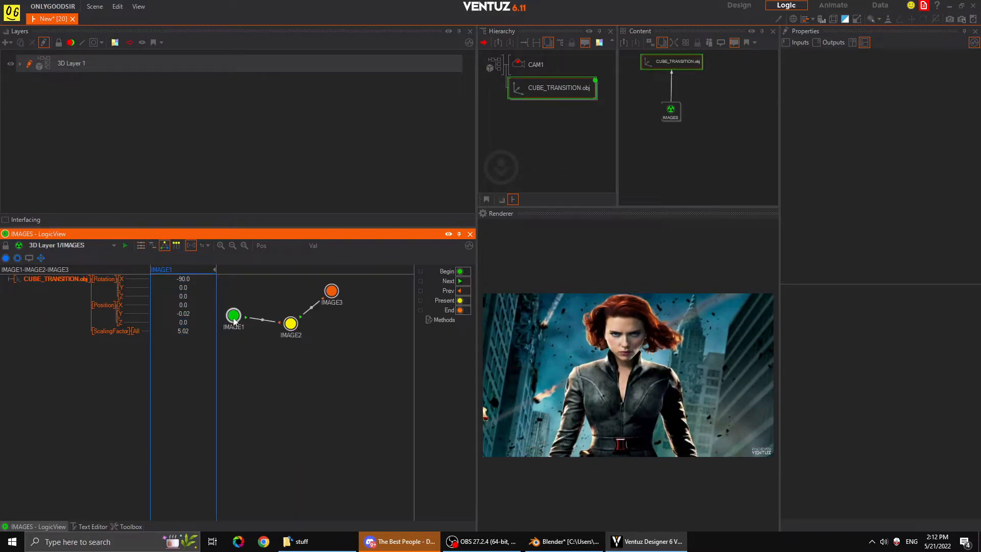
click(290, 323)
click(331, 292)
click(291, 323)
click(237, 319)
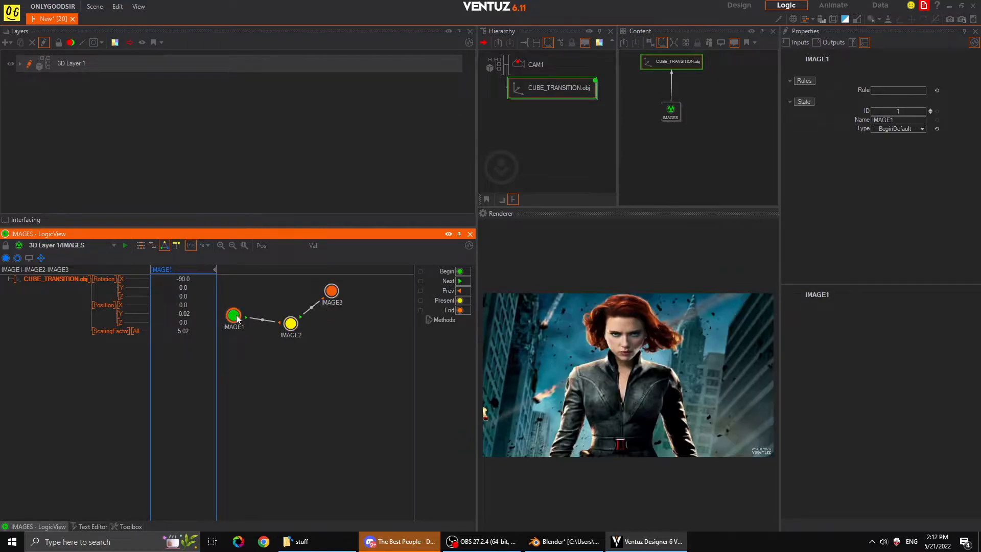
Auto-connect the states with all-to-all connections and animate rules, overwriting the existing rules
click(41, 258)
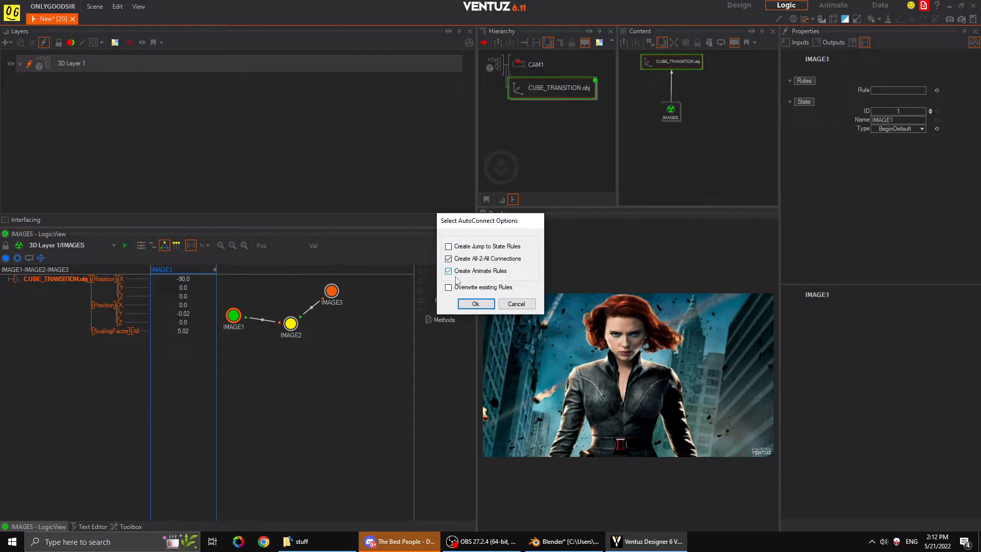
click(485, 290)
click(475, 304)
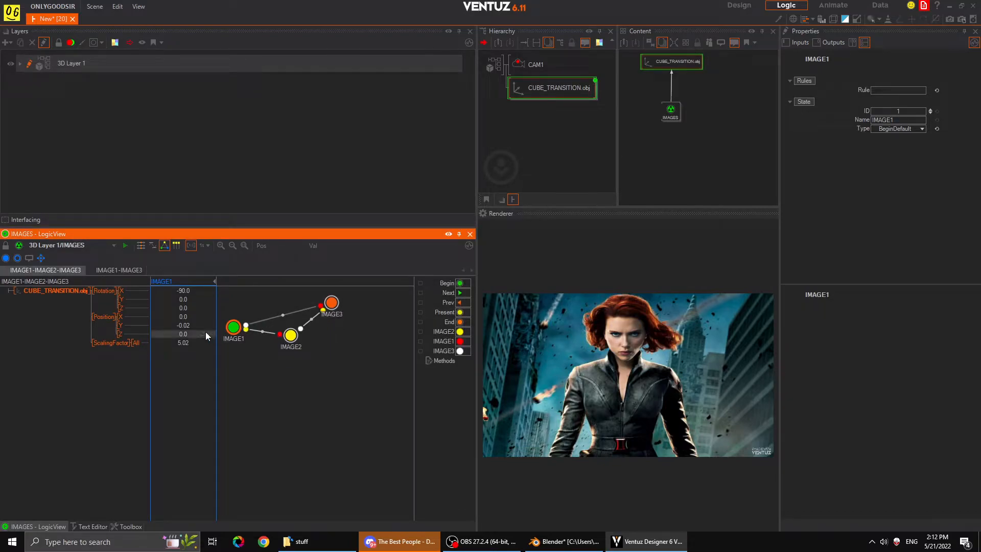
Select the IMAGES animation node, enlarge the render preview and test the transitions by repeatedly triggering IMAGE1, IMAGE2 and IMAGE3
mouse_move(672, 113)
mouse_down()
mouse_move(699, 123)
mouse_move(681, 120)
mouse_up()
drag(474, 268, 377, 268)
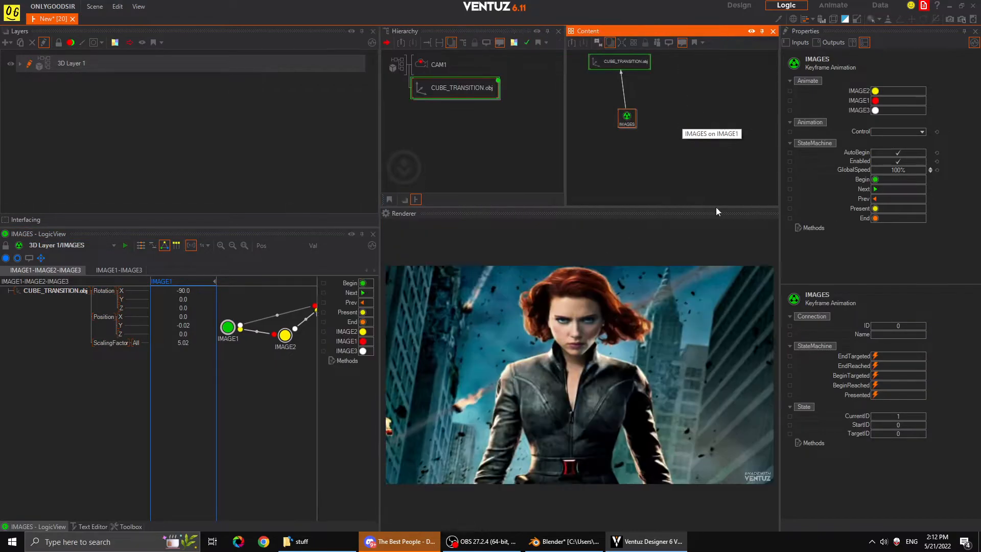
click(875, 110)
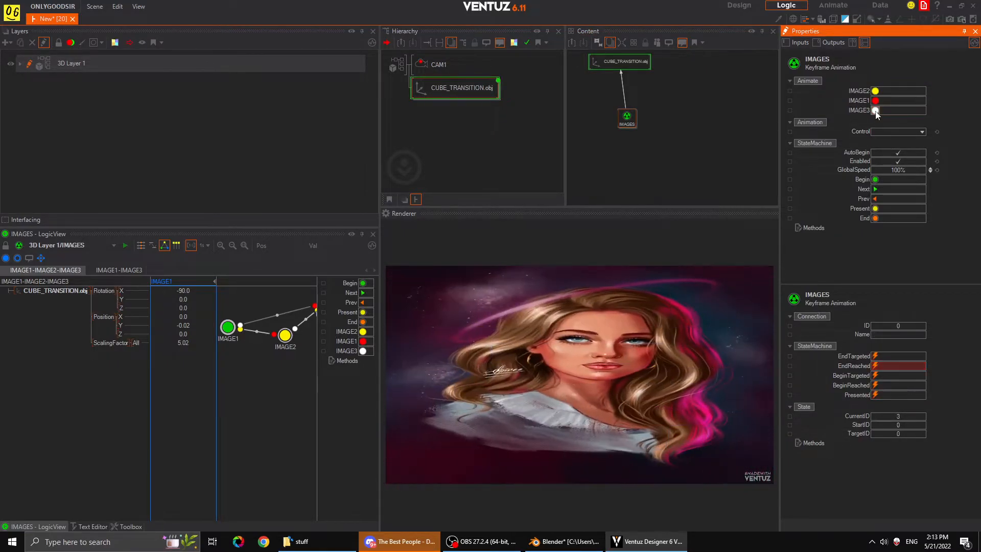
click(875, 100)
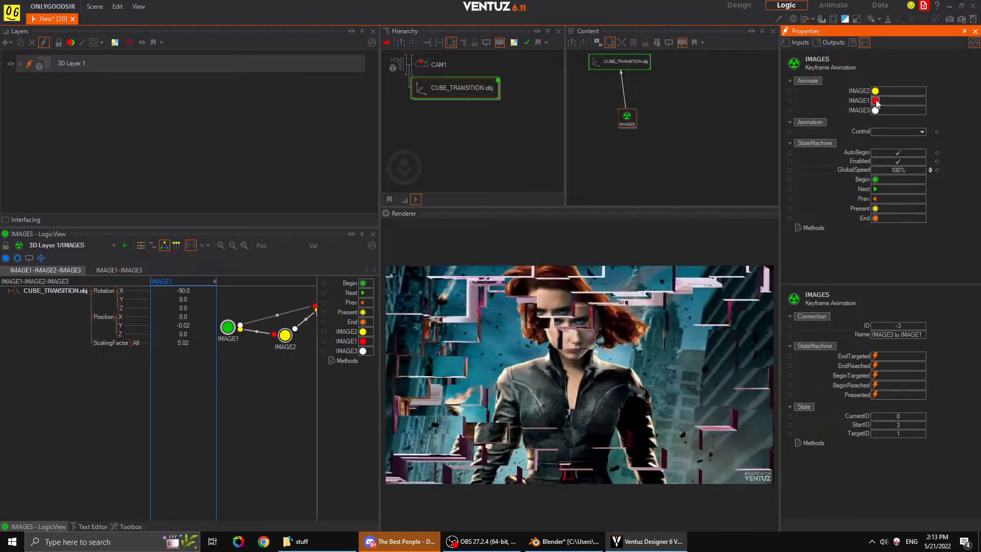
click(875, 91)
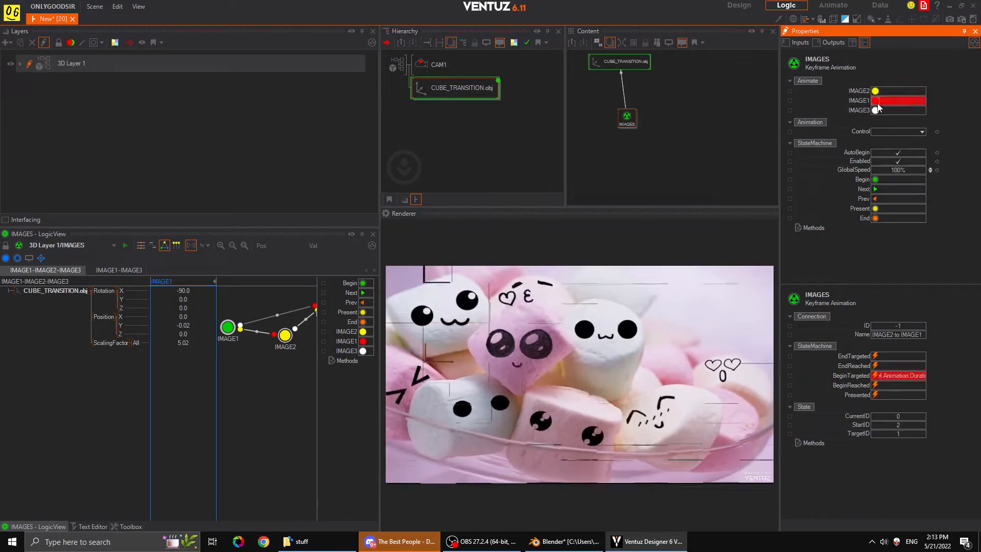
click(875, 101)
click(875, 110)
click(875, 100)
click(875, 91)
click(875, 101)
click(875, 110)
click(875, 100)
click(875, 91)
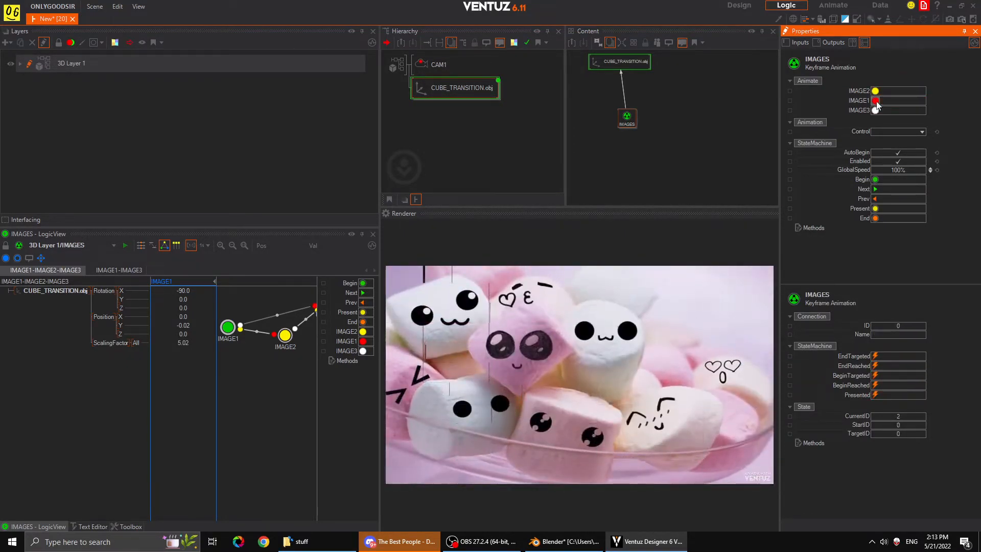
click(875, 101)
click(875, 110)
click(665, 132)
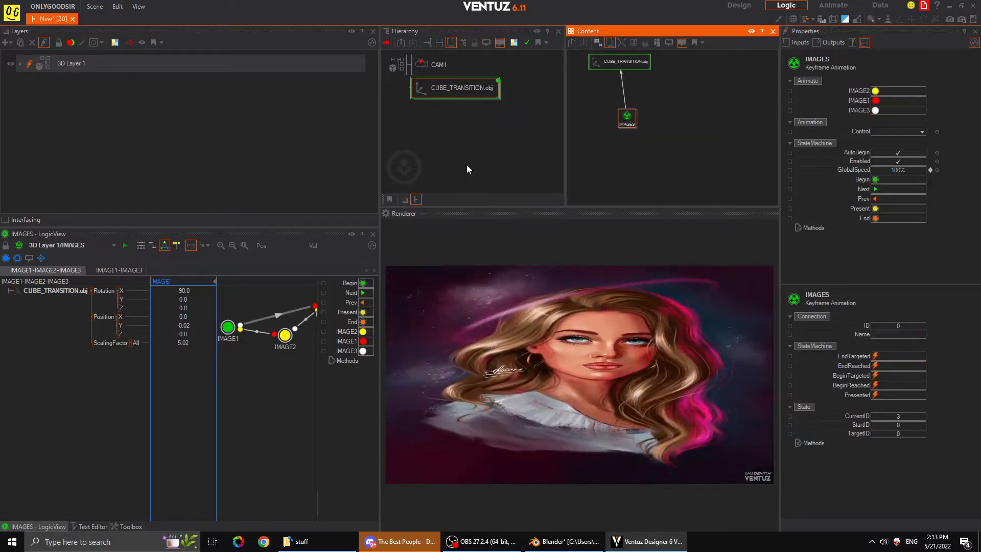
Lengthen the transitions on a widened keyframe timeline by moving the IMAGE3 state to about 1.5 s and IMAGE2 to about 0.8 s
click(141, 246)
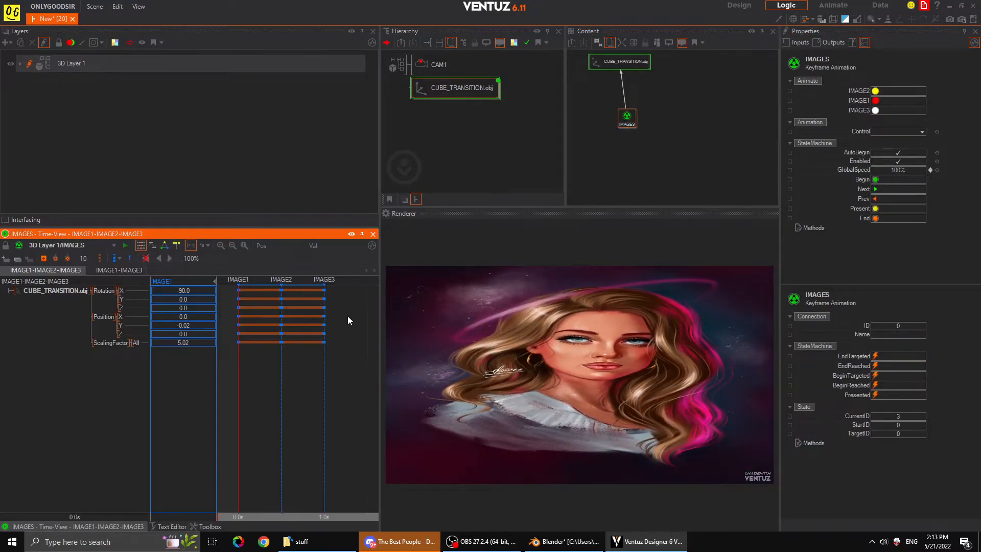
drag(332, 376, 255, 378)
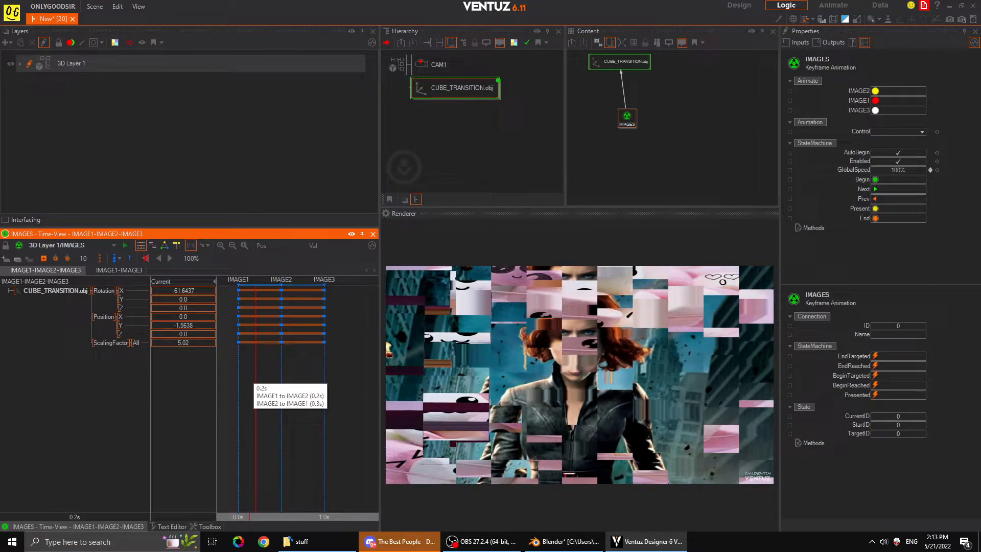
drag(379, 348, 492, 355)
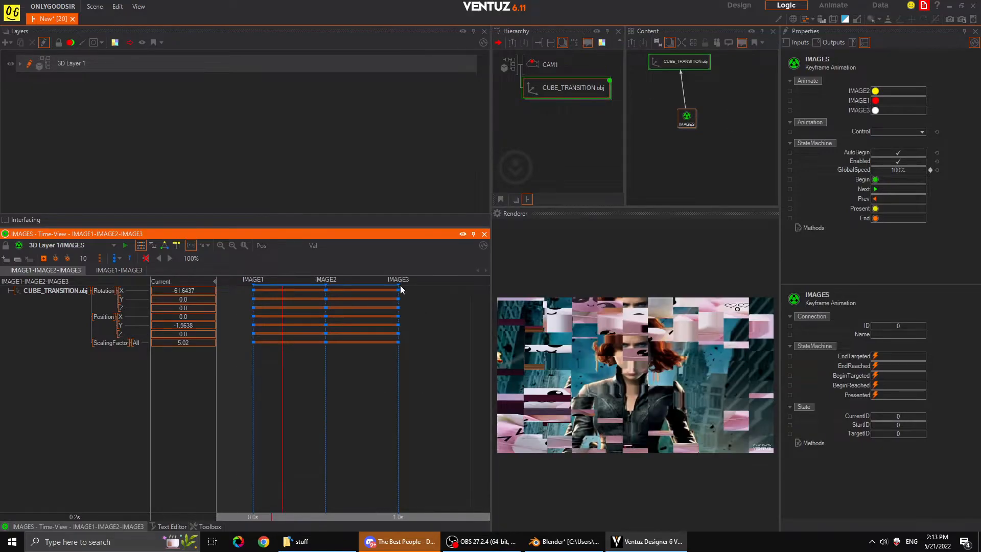
drag(399, 285, 471, 286)
drag(325, 285, 369, 285)
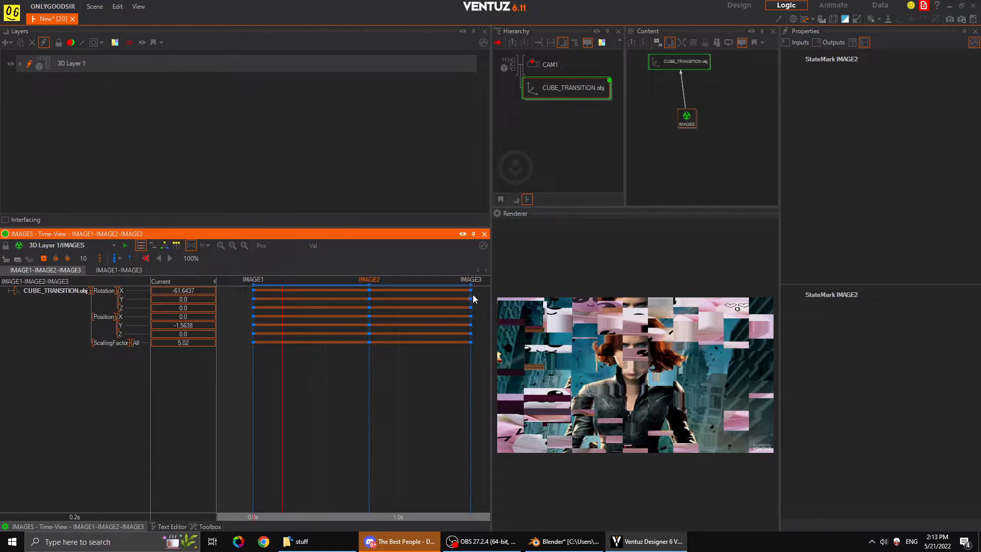
Switch the keyframe timeline's time display from seconds to frames
mouse_move(320, 397)
mouse_down()
mouse_move(354, 397)
mouse_move(311, 394)
mouse_up()
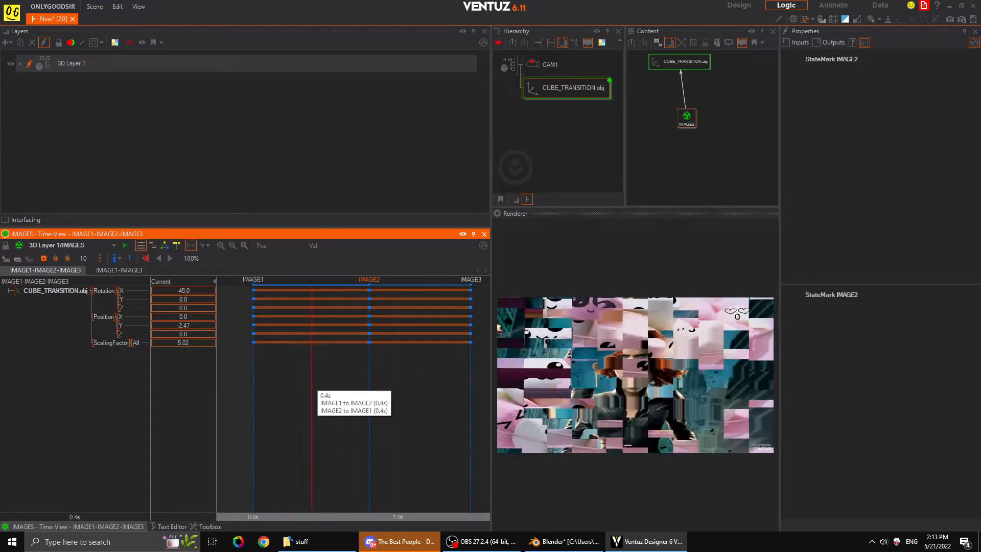
click(209, 248)
click(231, 311)
Keyframe the cube's scaling factor at 2.5 at frame 12, between IMAGE1 and IMAGE2
drag(295, 373, 311, 385)
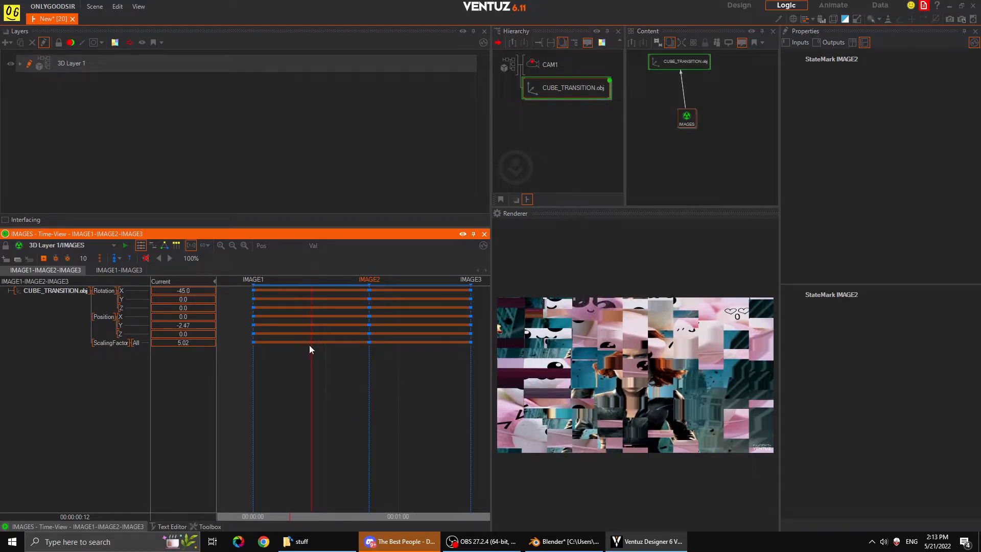
click(112, 342)
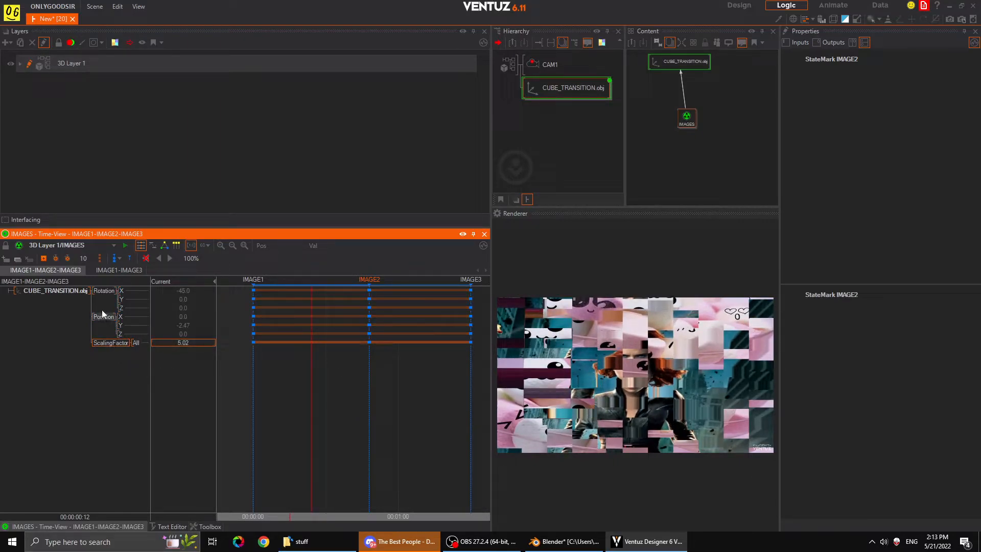
drag(193, 344, 158, 342)
Scrub around frame 12 and delete the three rotation keyframes placed there, keeping the scaling keyframe
mouse_move(325, 393)
mouse_down()
mouse_move(253, 383)
mouse_move(311, 387)
mouse_up()
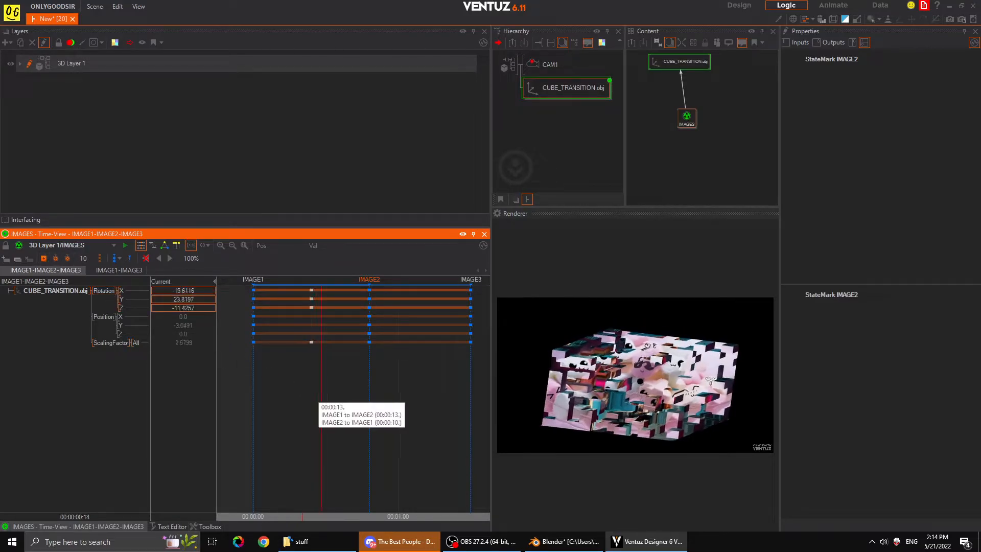
mouse_move(322, 393)
mouse_down()
mouse_move(360, 396)
mouse_move(311, 390)
mouse_up()
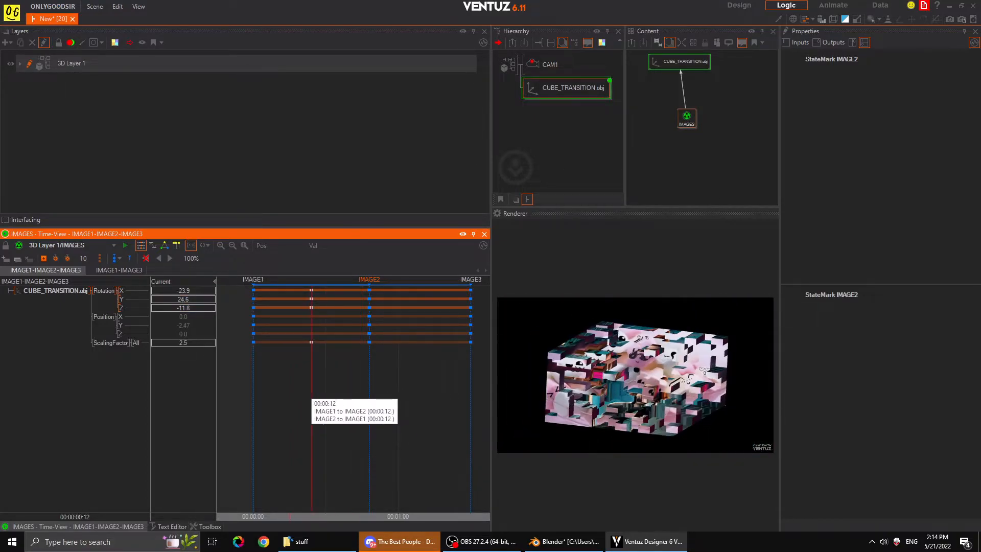
click(311, 307)
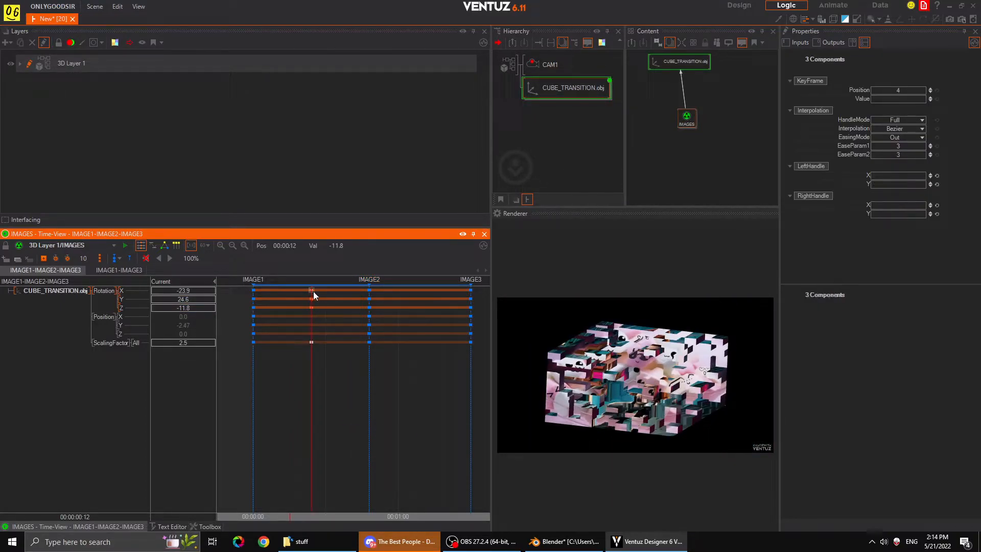
key(Delete)
At 00:00:01:05, between IMAGE2 and IMAGE3, keyframe the scaling factor at 3.35 and Position Y at about -3.5, then scrub back
drag(312, 395, 425, 383)
click(126, 345)
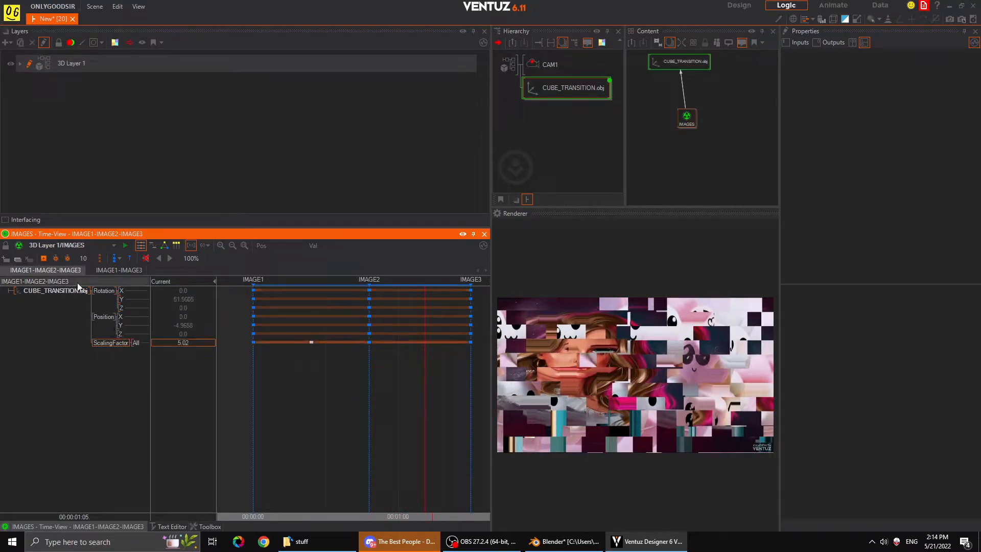
drag(189, 344, 152, 345)
click(100, 316)
click(45, 259)
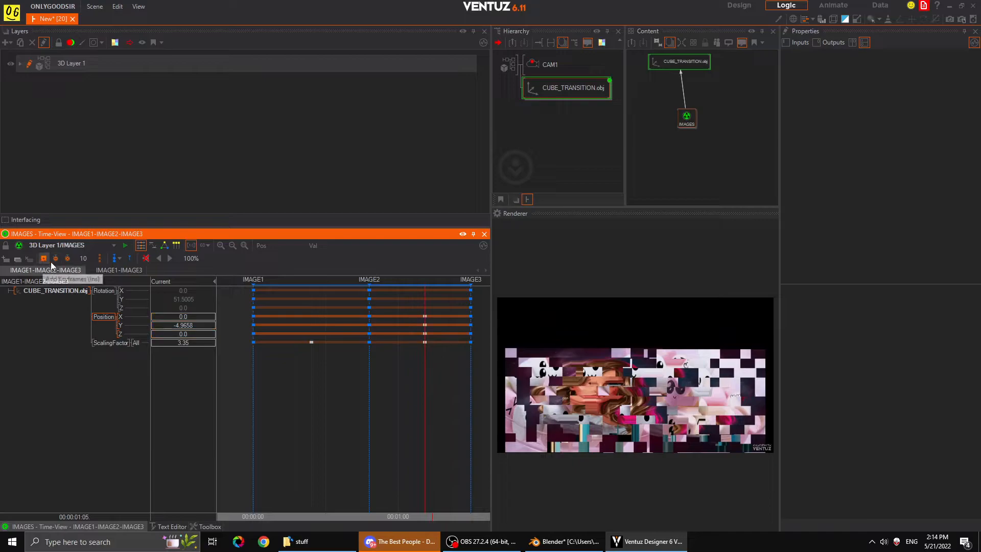
drag(182, 332, 201, 329)
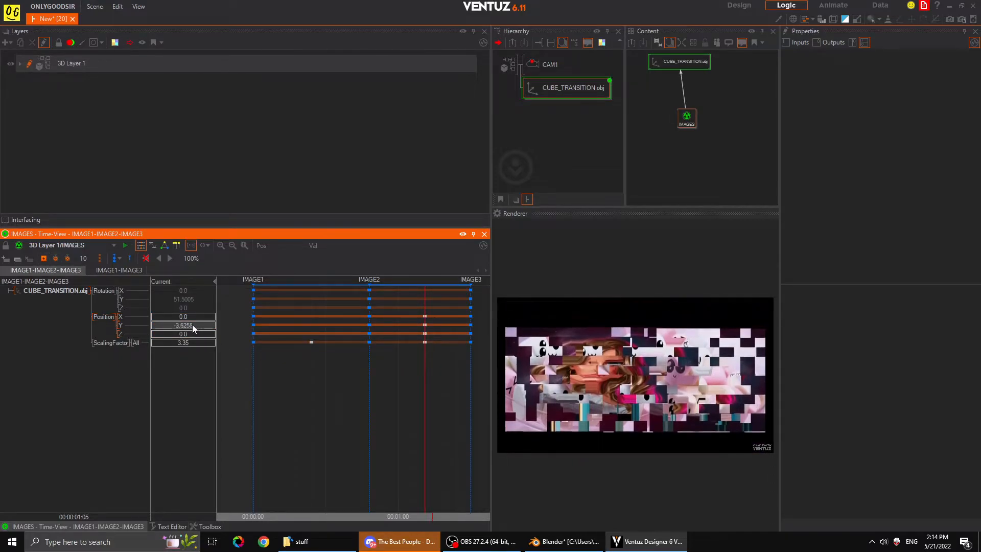
drag(418, 385, 325, 389)
In the IMAGE1-IMAGE3 animation, keyframe the scaling factor at 3.42 at frame 15, add position keyframes there and adjust the position
click(122, 270)
click(107, 342)
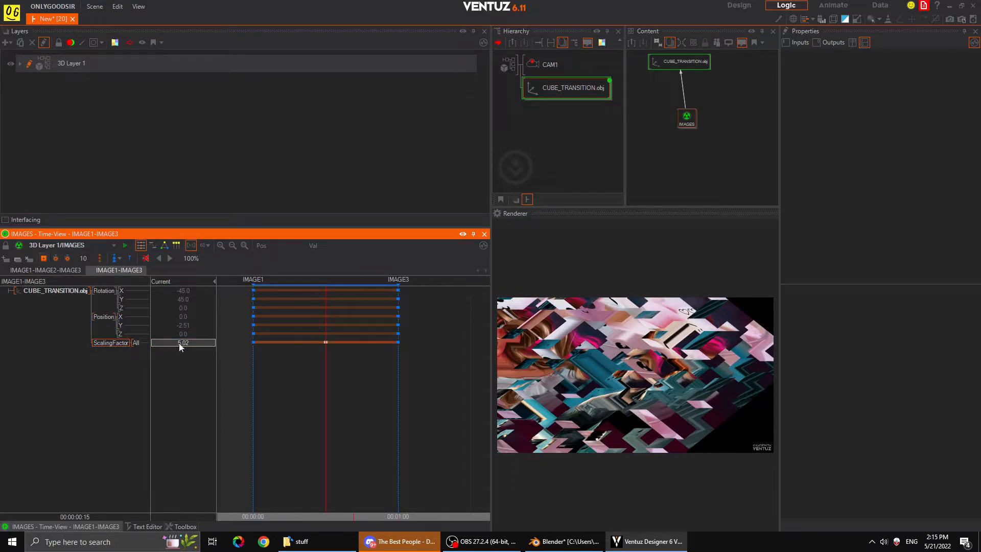
drag(178, 341, 180, 342)
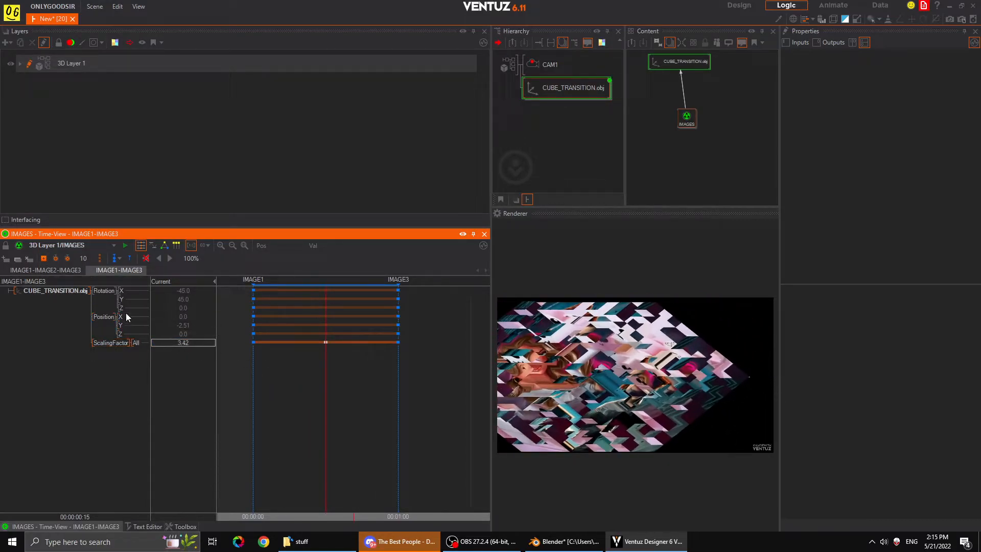
click(106, 315)
click(44, 259)
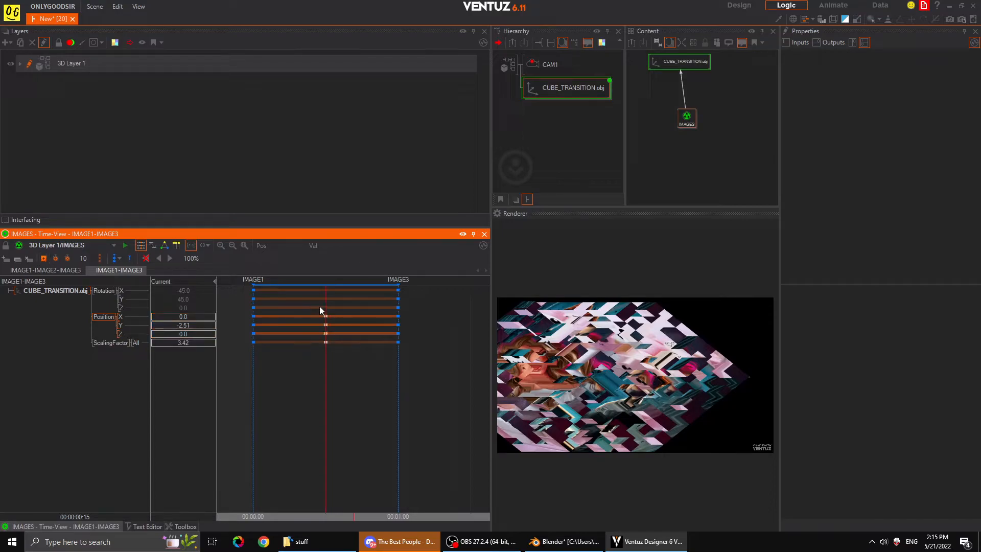
drag(189, 317, 190, 339)
Return the playhead to IMAGE1, select the IMAGES animation node and test the zoomed-out transitions by triggering IMAGE3, IMAGE1 and IMAGE2
drag(309, 410, 253, 406)
click(686, 117)
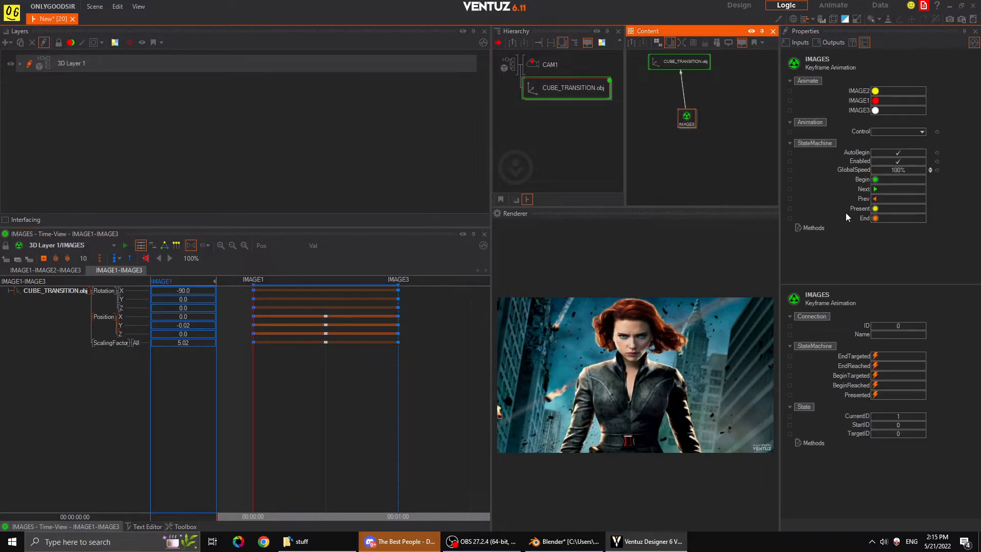
click(875, 110)
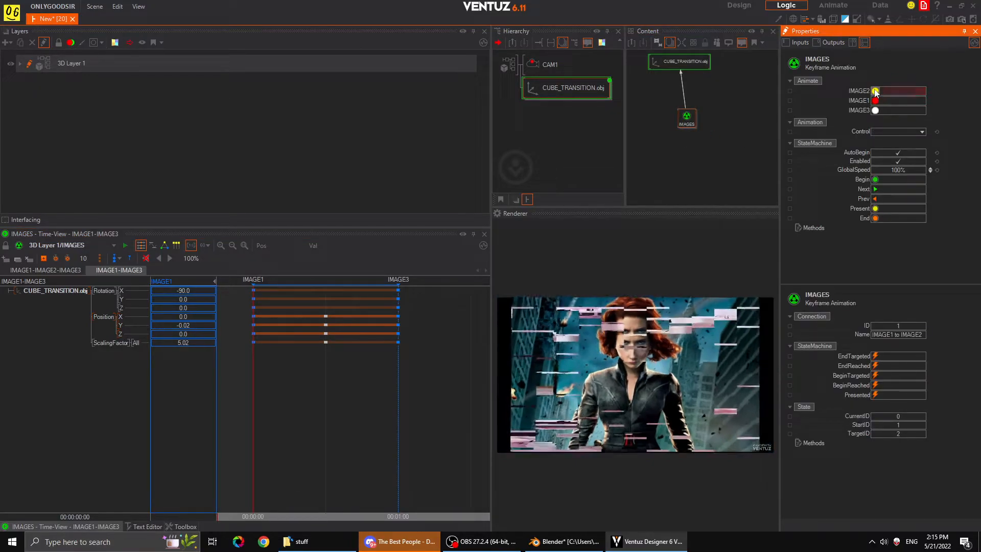
click(875, 101)
click(875, 91)
click(875, 110)
click(875, 100)
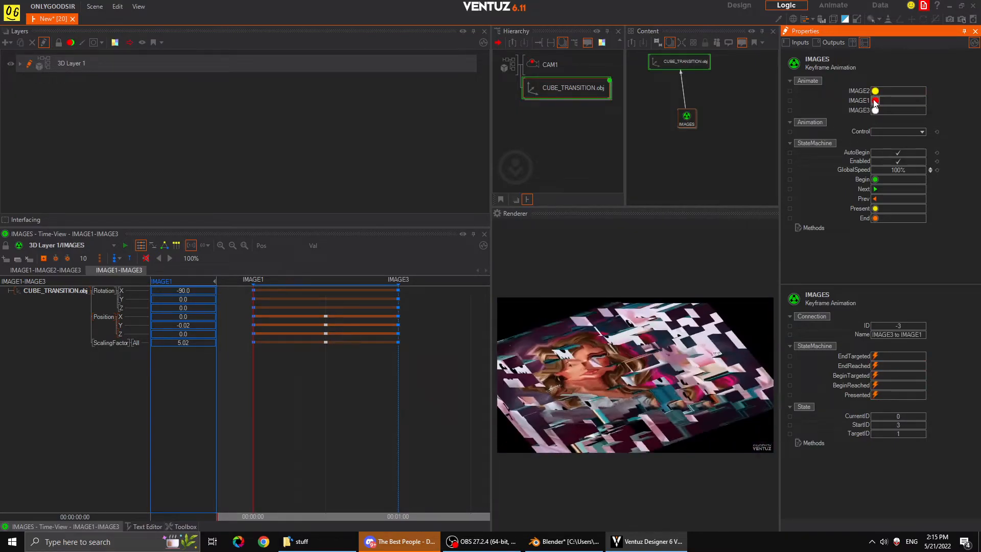
Widen the hierarchy and render preview area and preview the IMAGE1-IMAGE2-IMAGE3 animation up to about frame 11
drag(491, 257, 351, 254)
drag(608, 123, 592, 105)
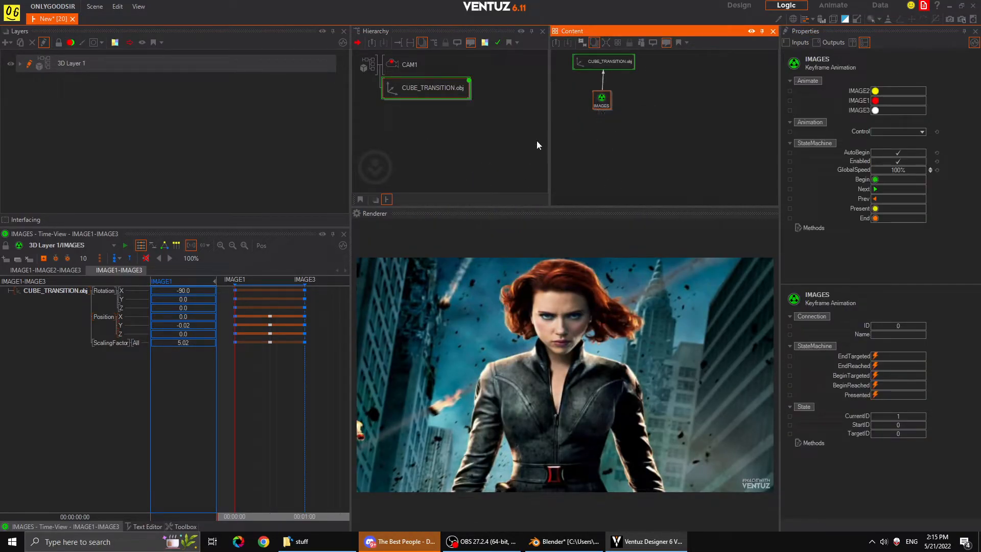
drag(601, 100, 612, 100)
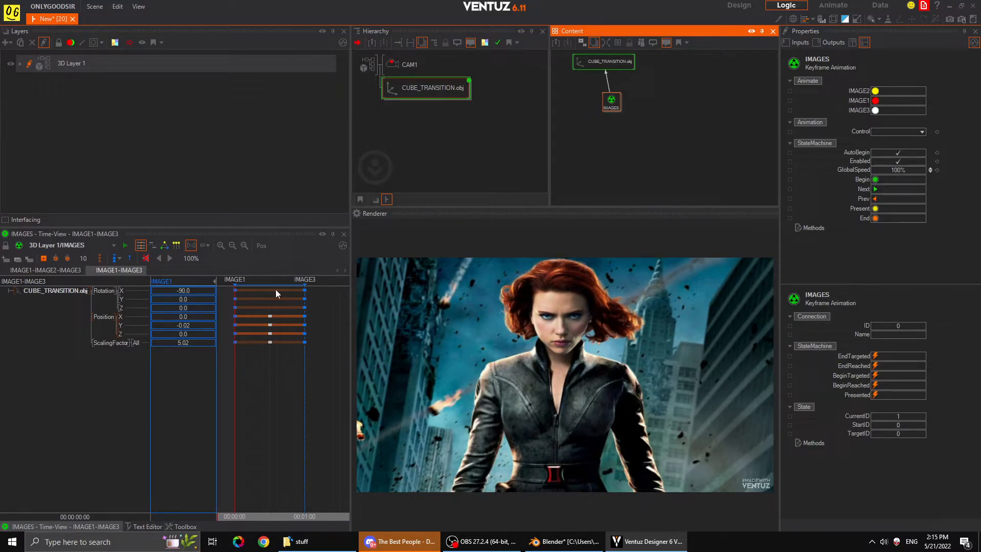
click(49, 271)
key(space)
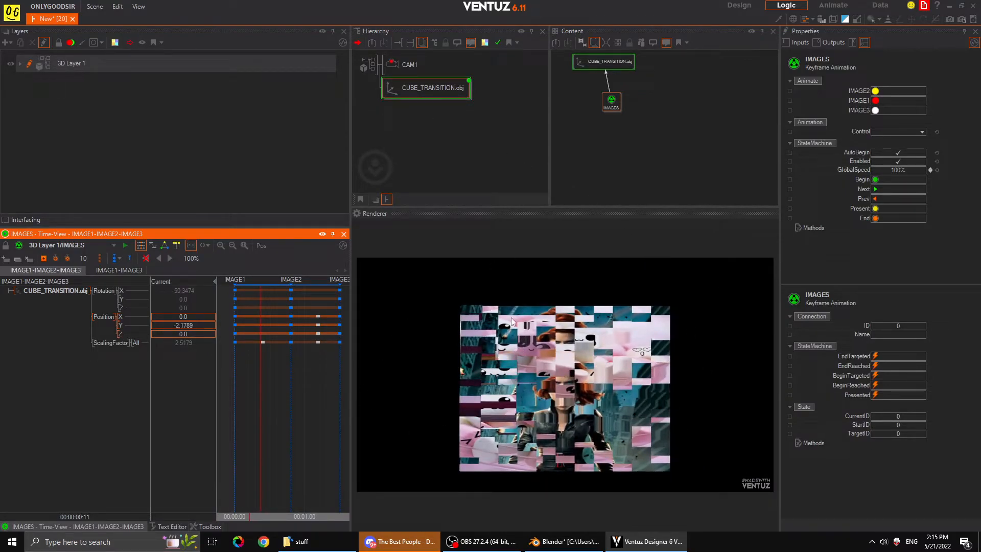
Create a linked instance of CUBE_TRANSITION.obj beside the original in the hierarchy
click(414, 88)
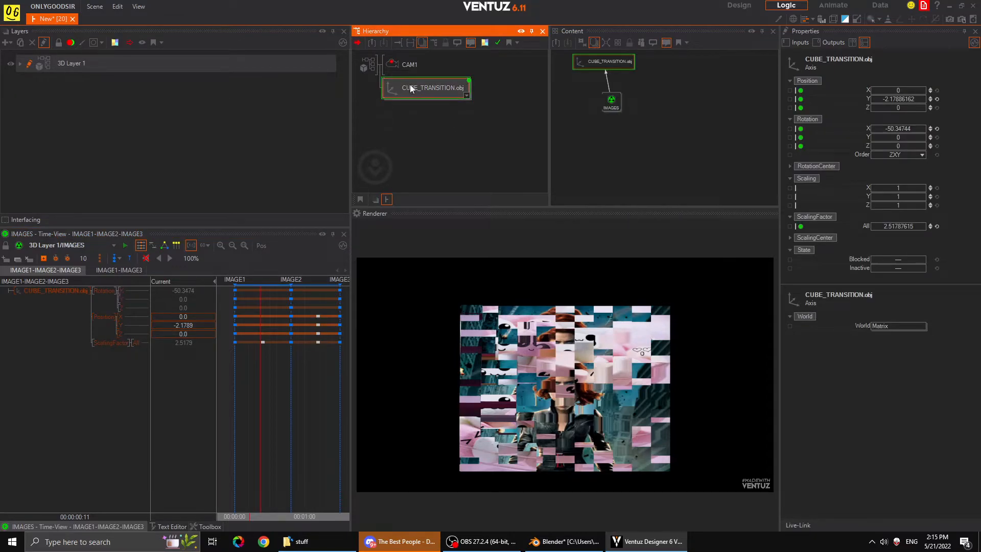
right_click(411, 88)
click(401, 91)
drag(401, 91, 402, 77)
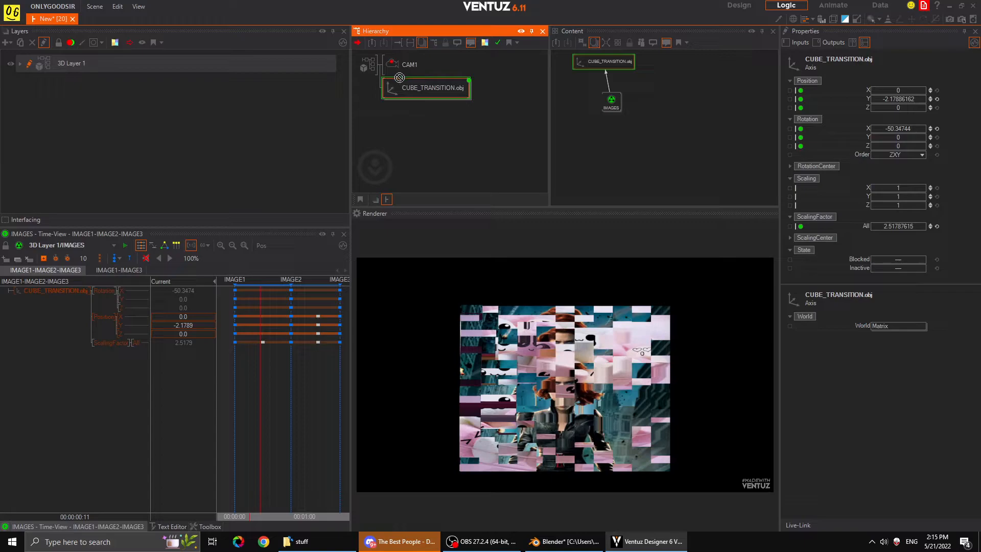
right_drag(399, 77, 399, 82)
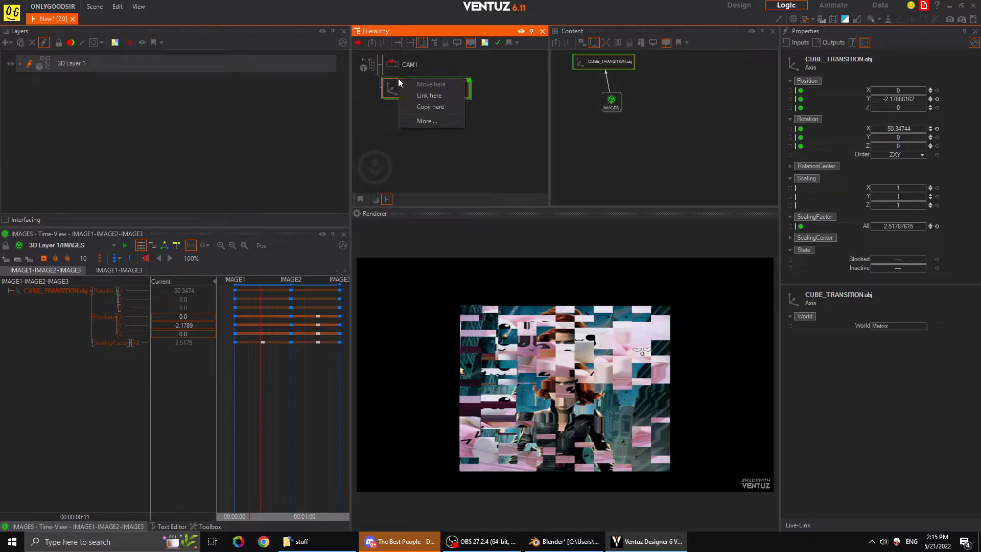
click(427, 95)
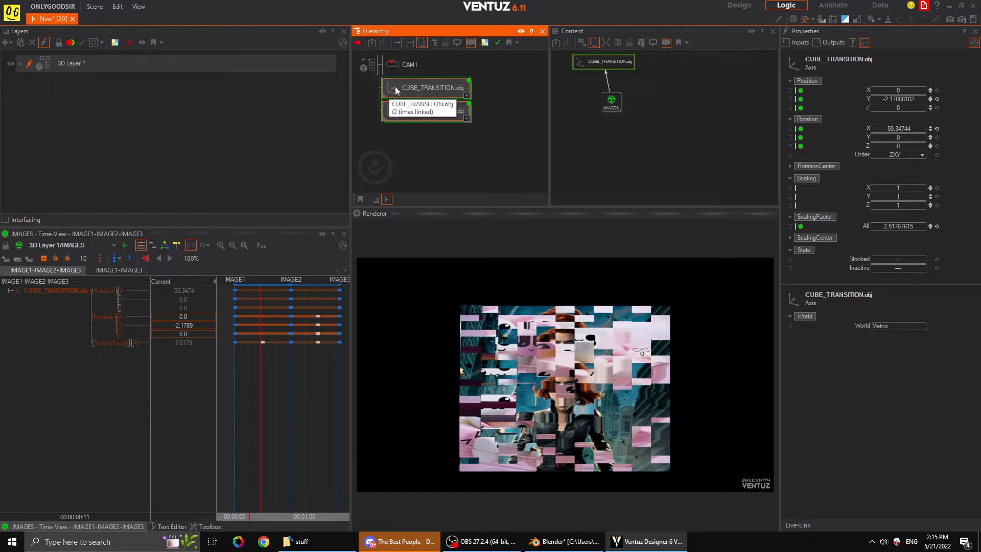
Add an Axis node and insert it as parent of the upper linked CUBE_TRANSITION.obj
key(Tab)
click(397, 138)
click(397, 138)
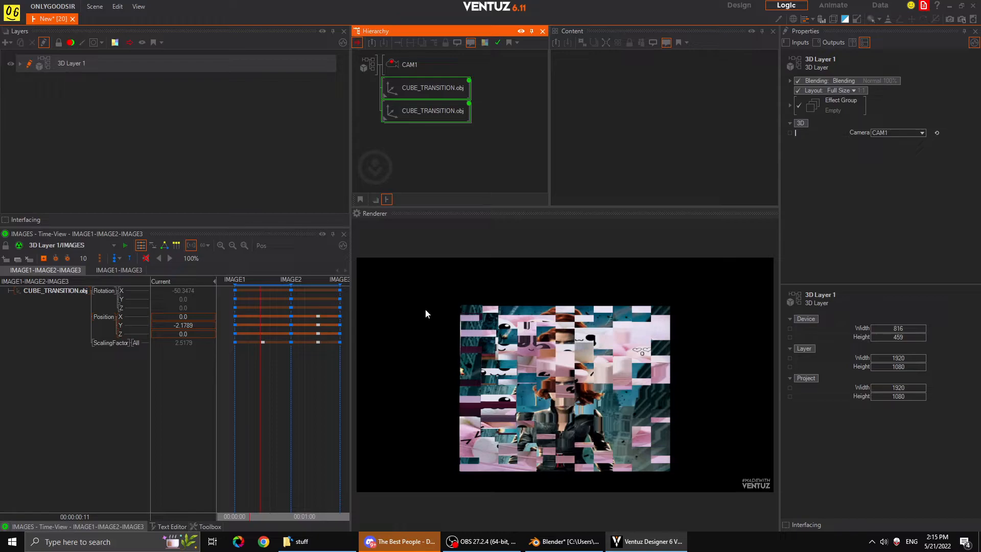
key(Tab)
text(ax)
drag(409, 174, 388, 94)
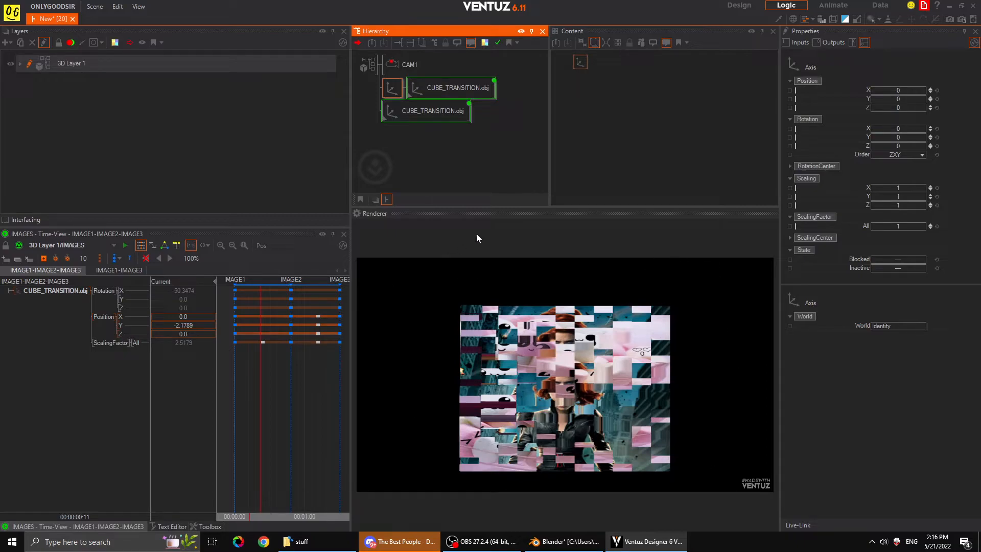
Set the new Axis to a scaling factor of 2.8 and Position Z of 7.7, with Position X and Y at 0
drag(895, 228, 903, 225)
drag(904, 109, 926, 108)
click(936, 108)
click(935, 99)
click(936, 90)
Scrub the timeline between IMAGE1 and IMAGE2 to preview the enlarged background cube, and return to the start
mouse_move(242, 404)
mouse_down()
mouse_move(235, 393)
mouse_move(250, 391)
mouse_up()
mouse_move(261, 392)
mouse_down()
mouse_move(294, 392)
mouse_move(235, 394)
mouse_move(285, 391)
mouse_move(264, 394)
mouse_up()
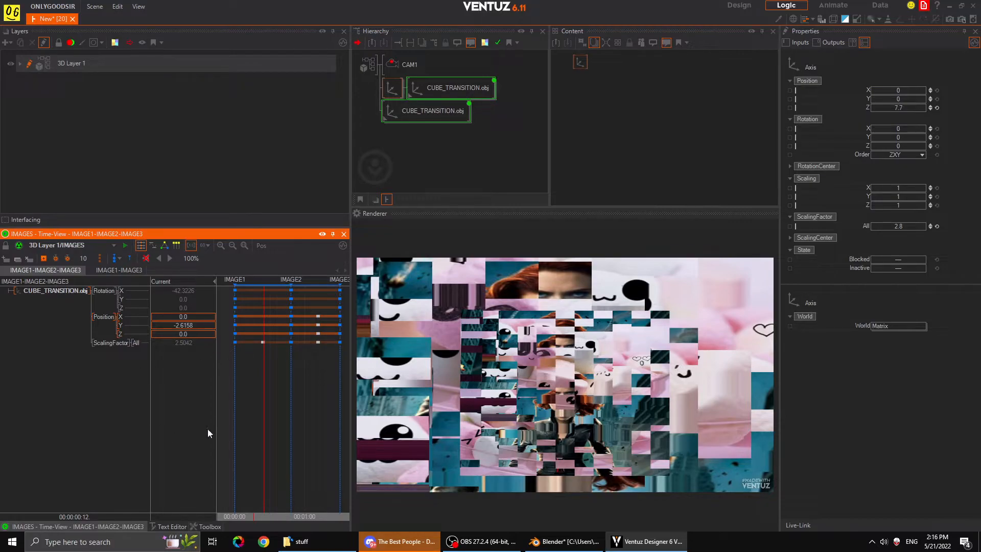
key(Home)
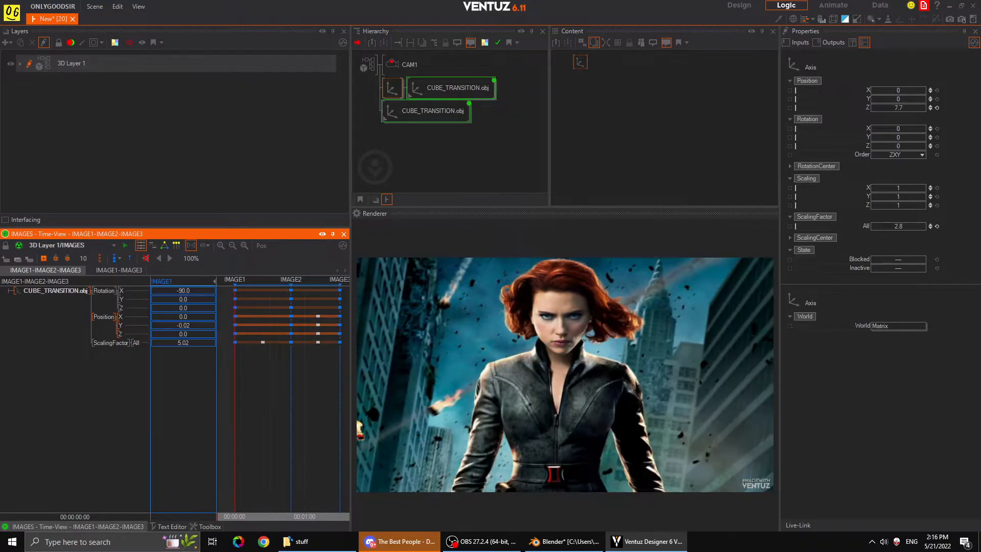
Inspect both linked cubes, their shared IMAGES animation and the Axis node's properties
click(481, 92)
click(612, 103)
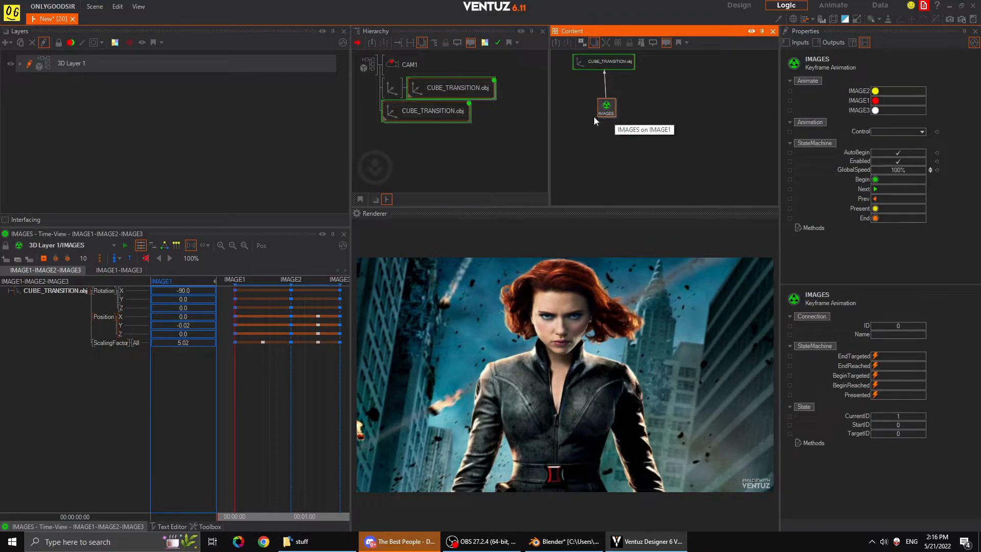
click(392, 89)
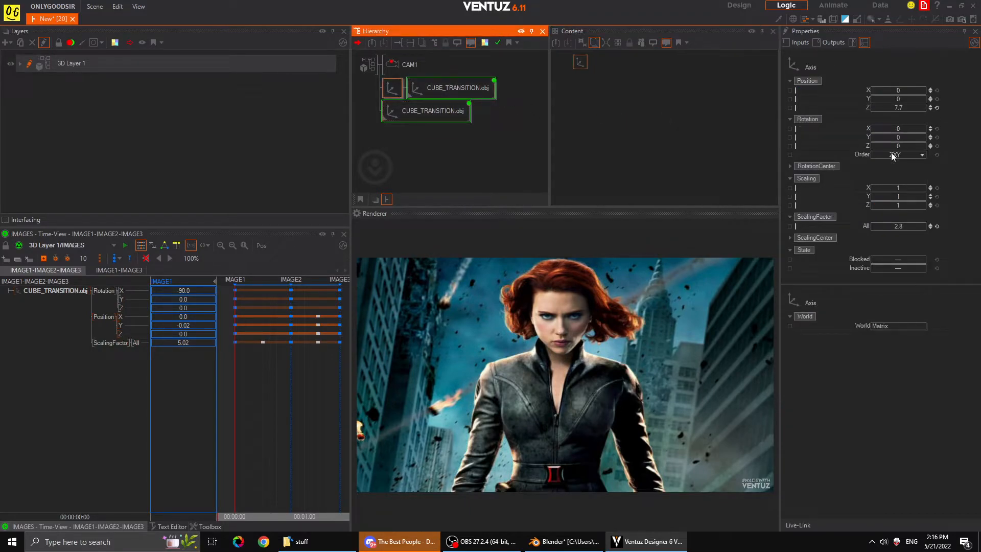
click(448, 111)
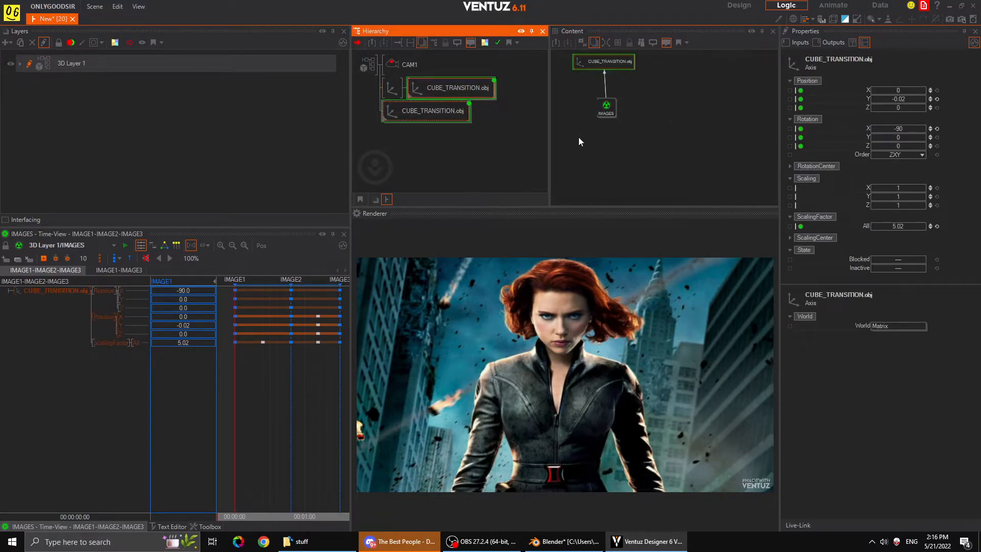
Select the shared IMAGES animation and test the layered transitions by triggering each of the three image states
click(606, 107)
click(875, 110)
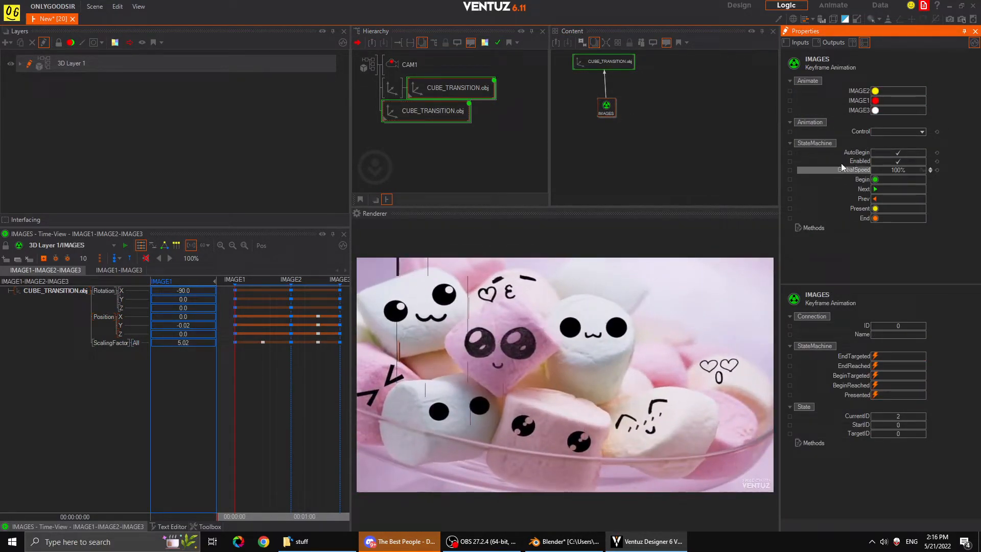
click(875, 100)
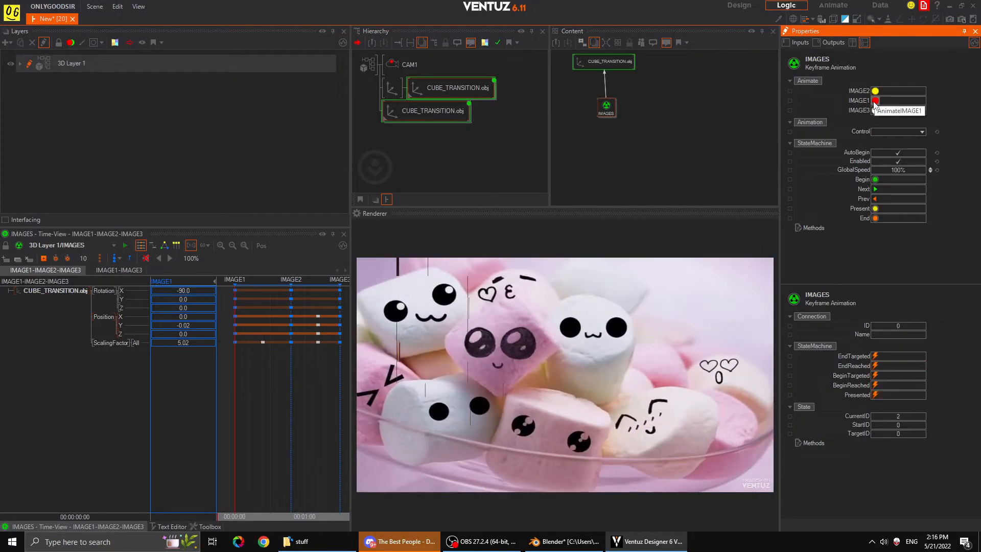
click(875, 91)
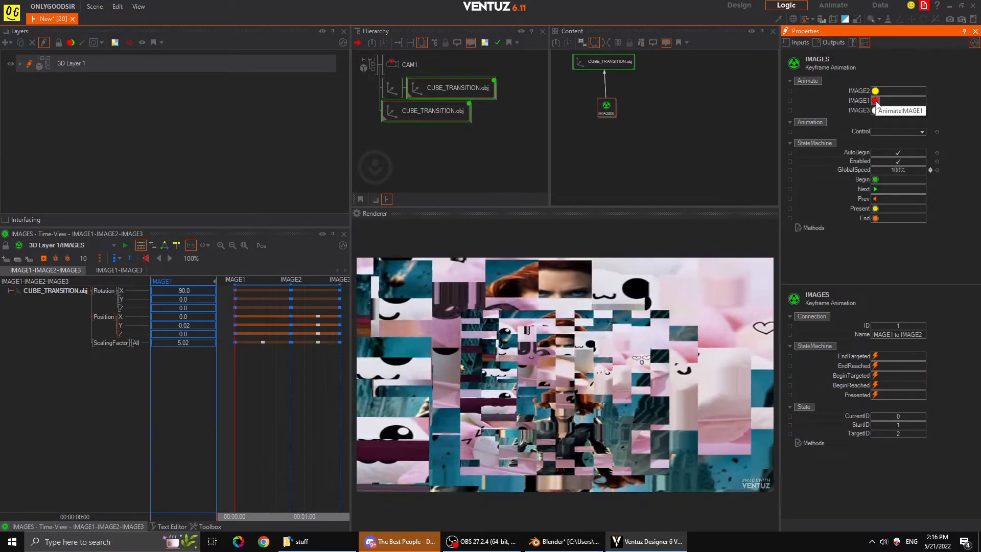
click(875, 110)
click(875, 101)
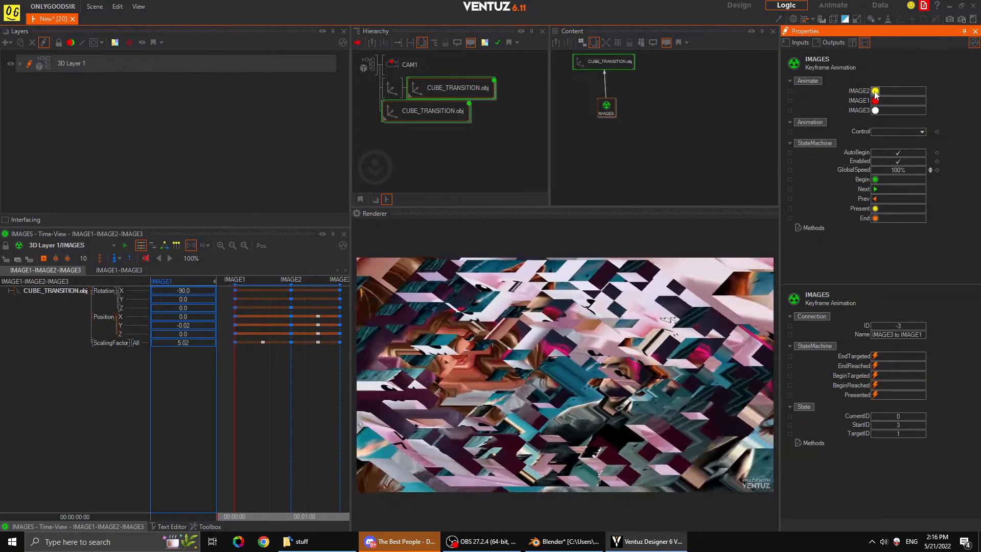
click(875, 91)
Park the timeline at frame 10 between IMAGE1 and IMAGE2 and insert an Effect FX node between the scaling Axis and the background cube
drag(292, 377, 263, 374)
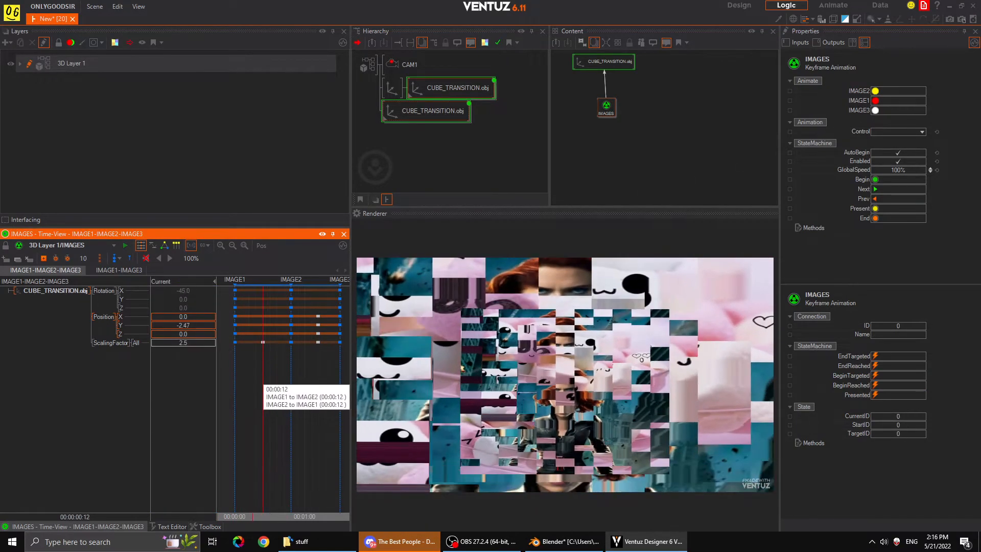
click(392, 88)
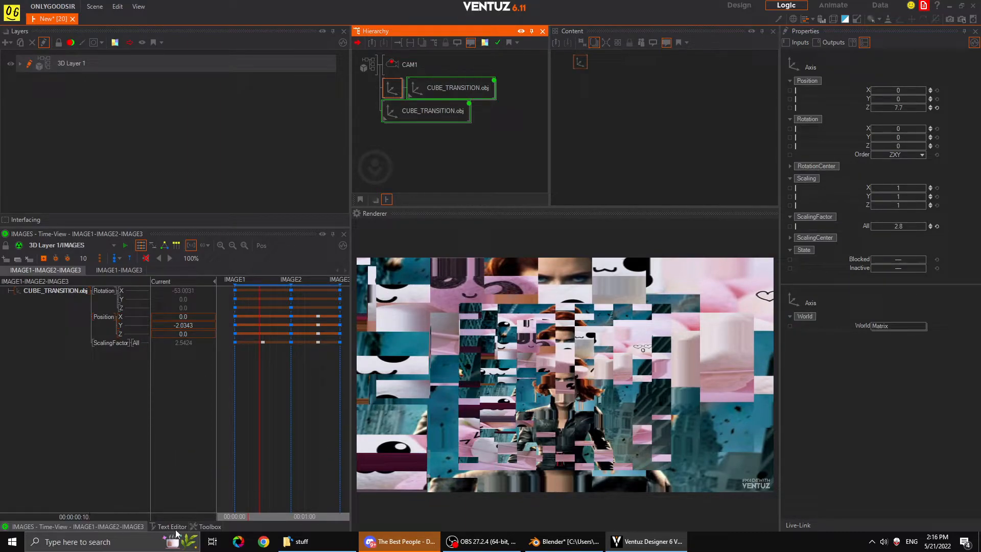
click(211, 527)
click(231, 264)
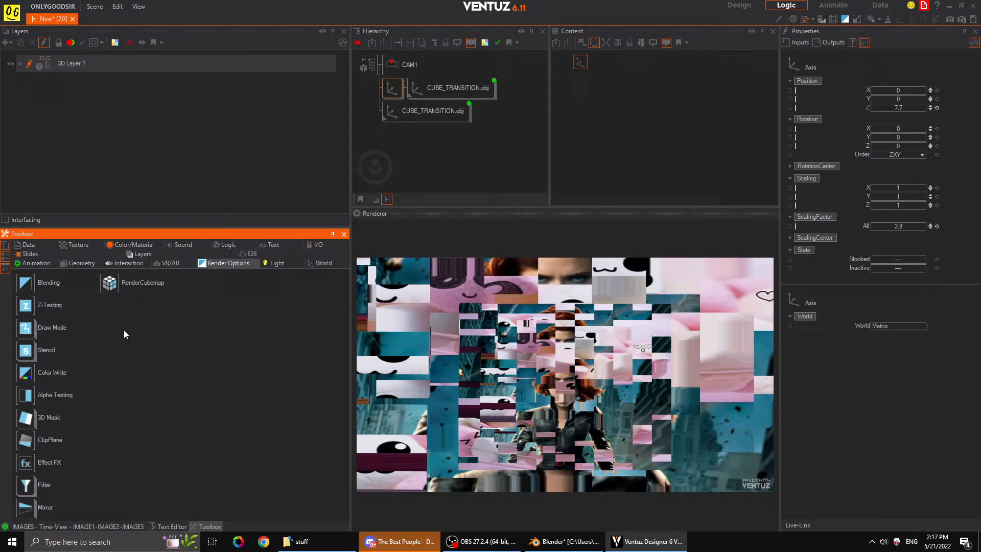
drag(25, 462, 407, 90)
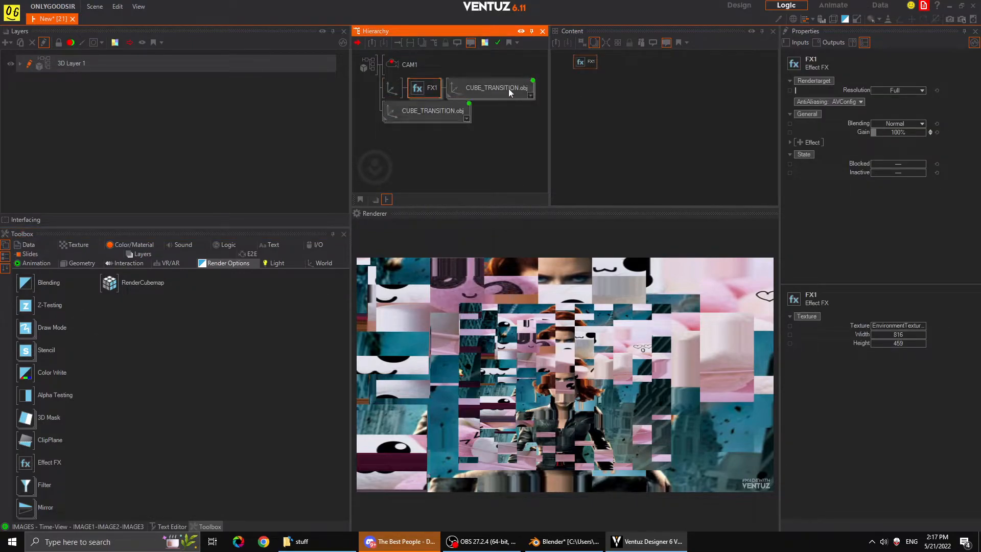
Add a Blur effect to the background cube's Effect FX and slightly reduce its Amount
click(805, 145)
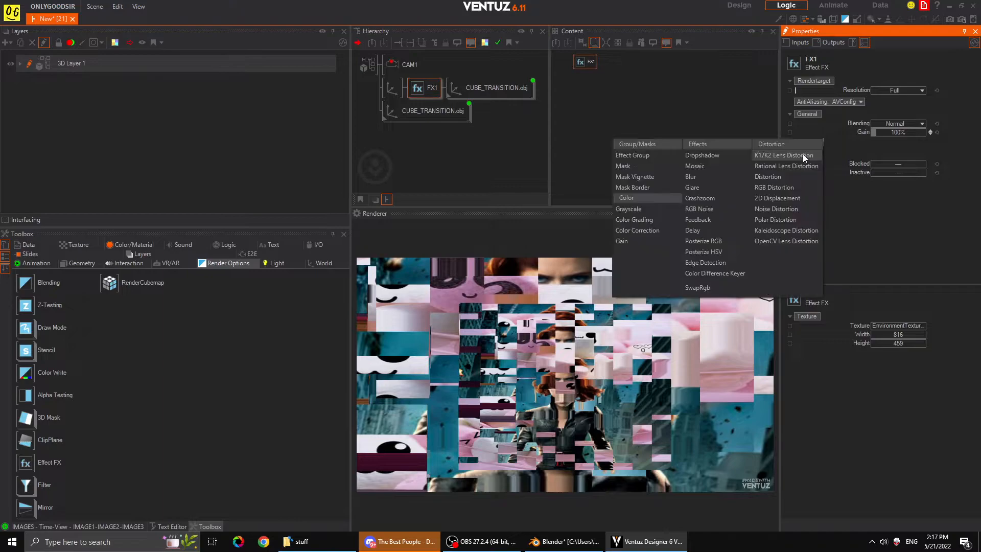
click(701, 179)
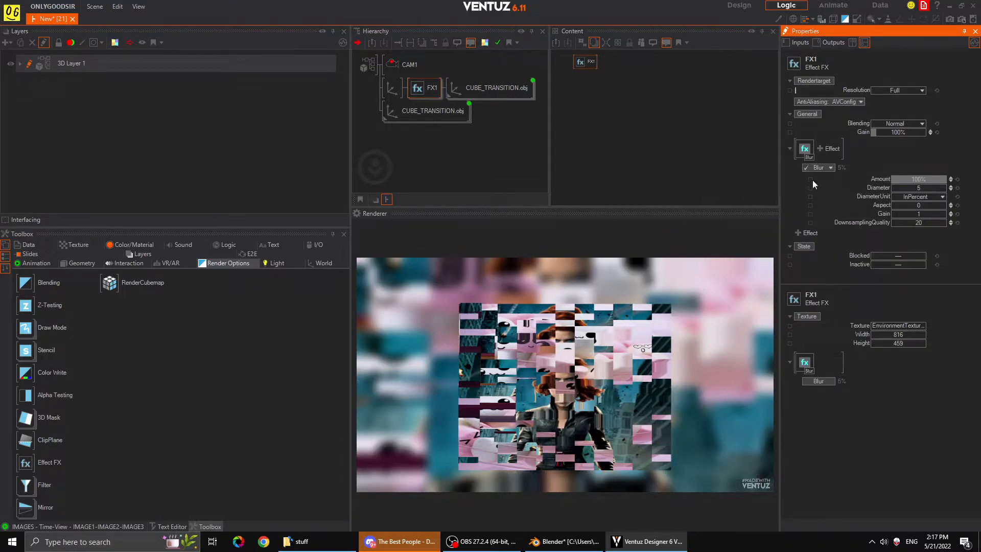
drag(891, 180, 890, 176)
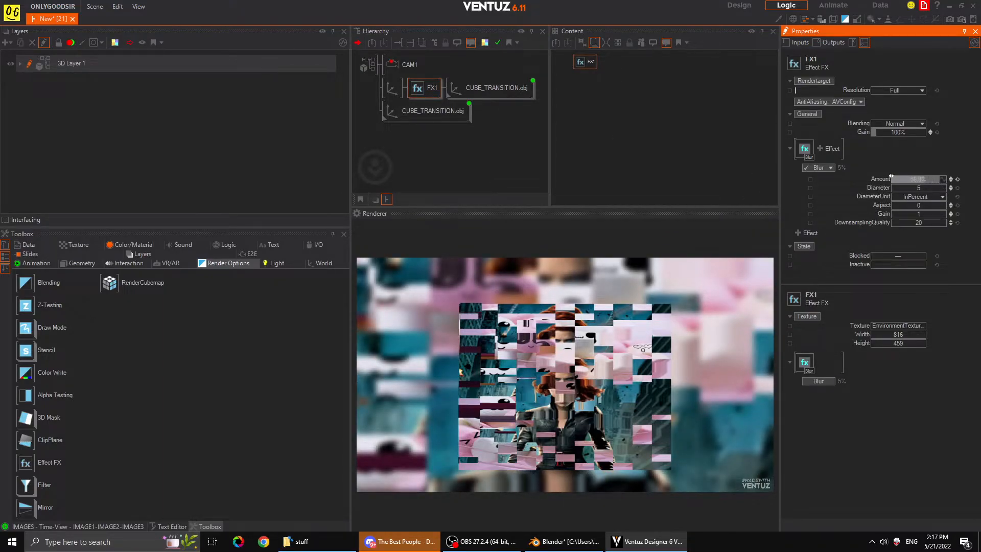
Select the shared IMAGES animation, trigger its states and scrub its timeline near IMAGE1 to check the blurred background
click(476, 94)
click(605, 107)
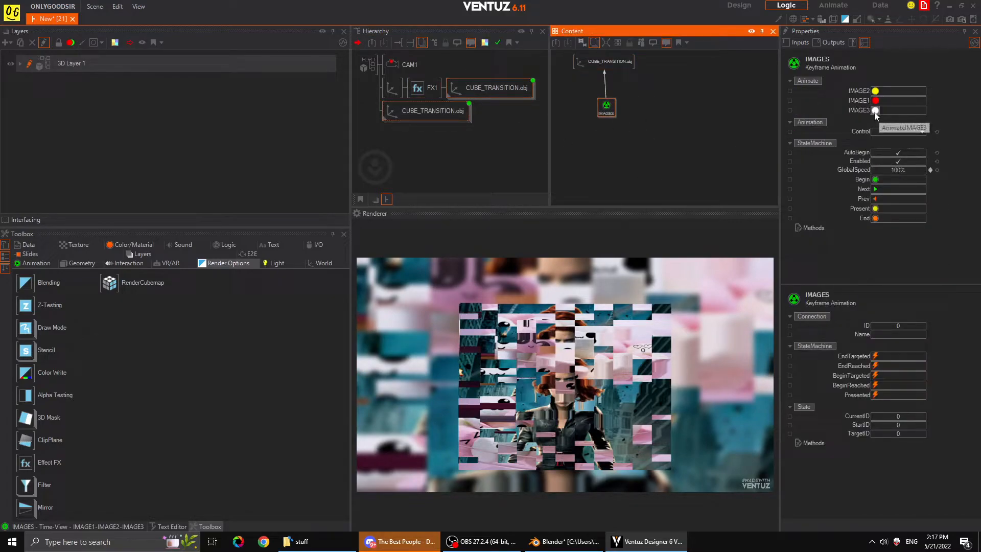
click(876, 110)
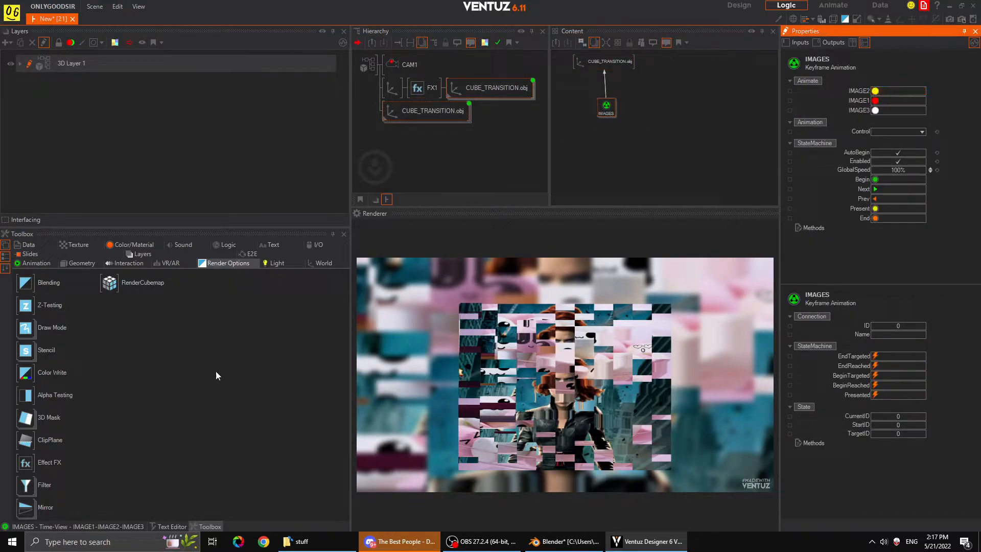
click(103, 526)
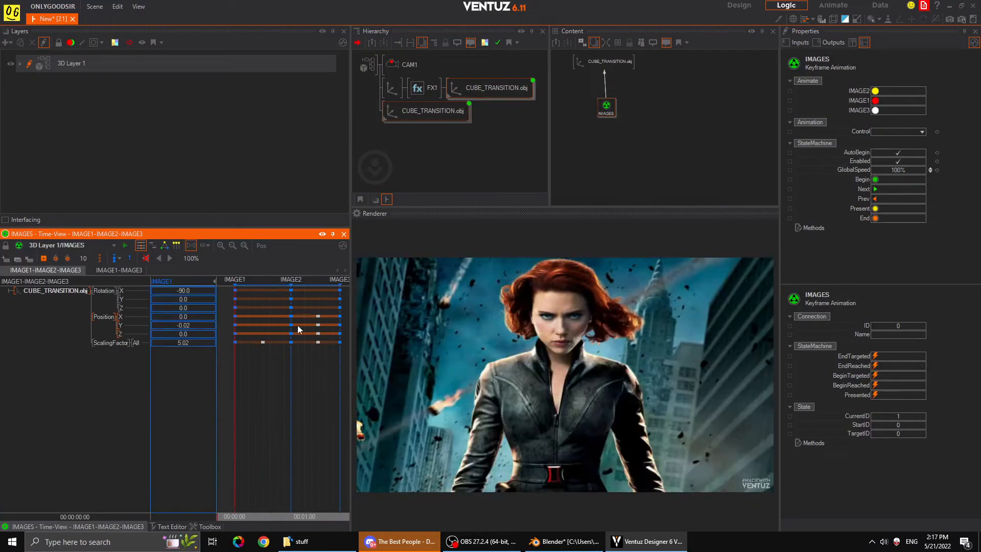
drag(244, 371, 251, 372)
click(882, 109)
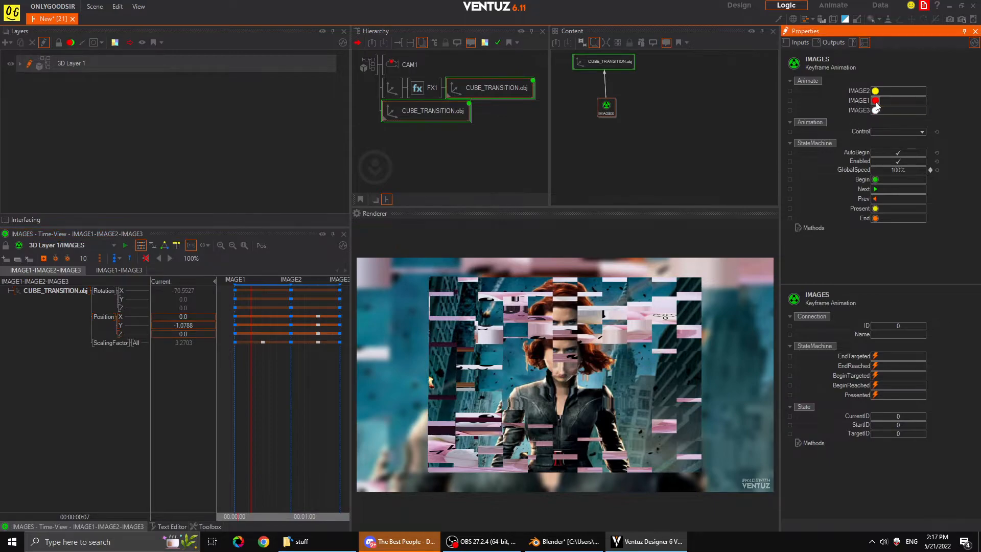
click(162, 371)
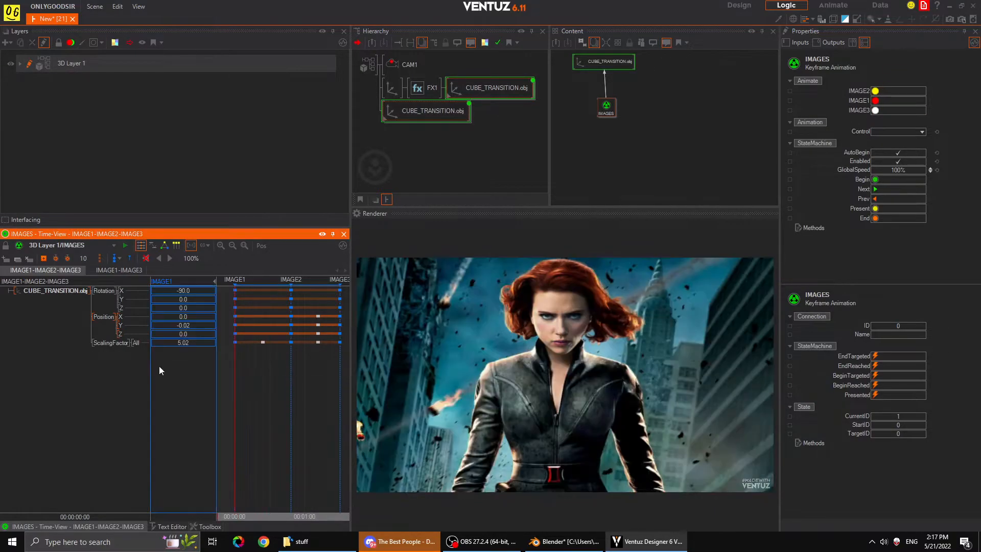
Test the transitions over the blurred background by repeatedly triggering IMAGE1, IMAGE2 and IMAGE3 in varying order
click(875, 91)
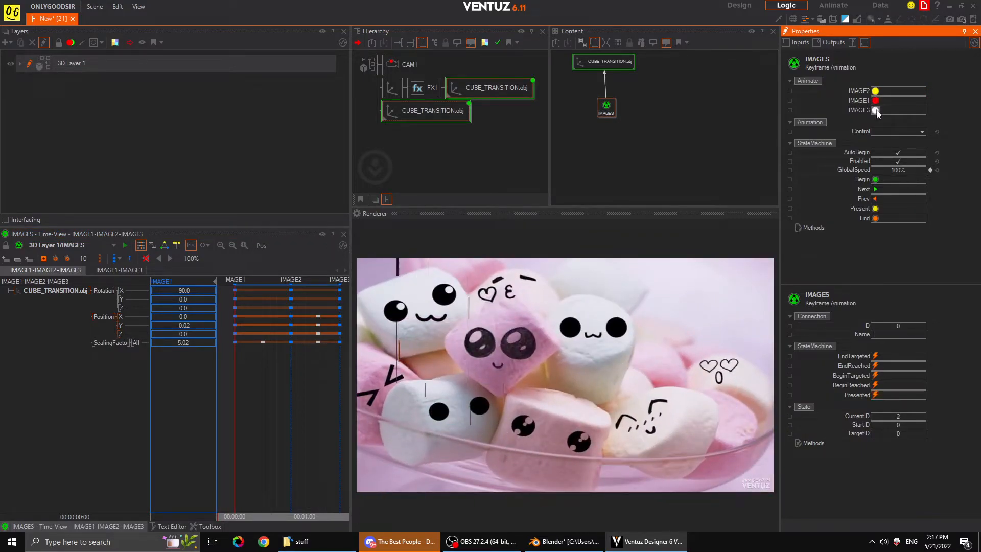
click(876, 110)
click(875, 100)
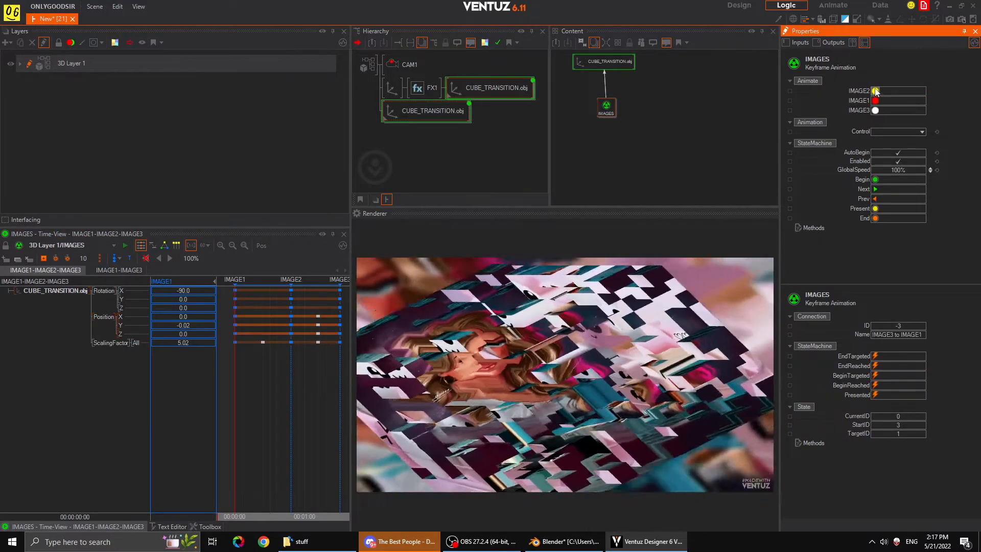
click(875, 91)
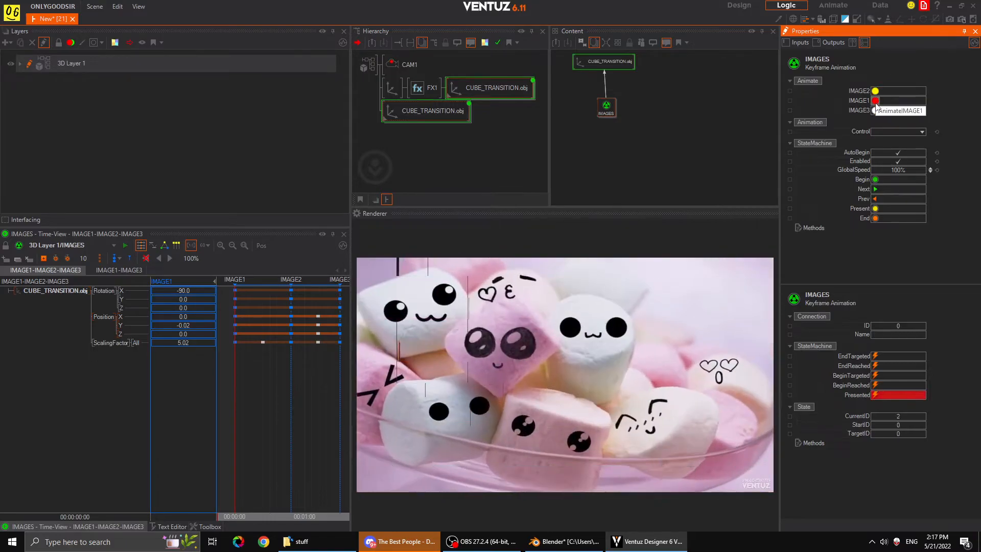
click(875, 100)
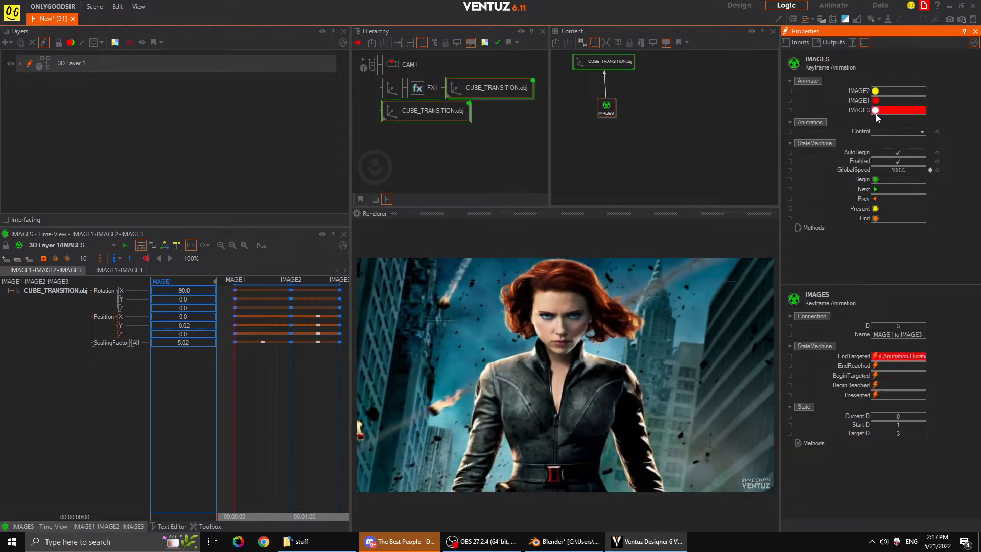
click(875, 100)
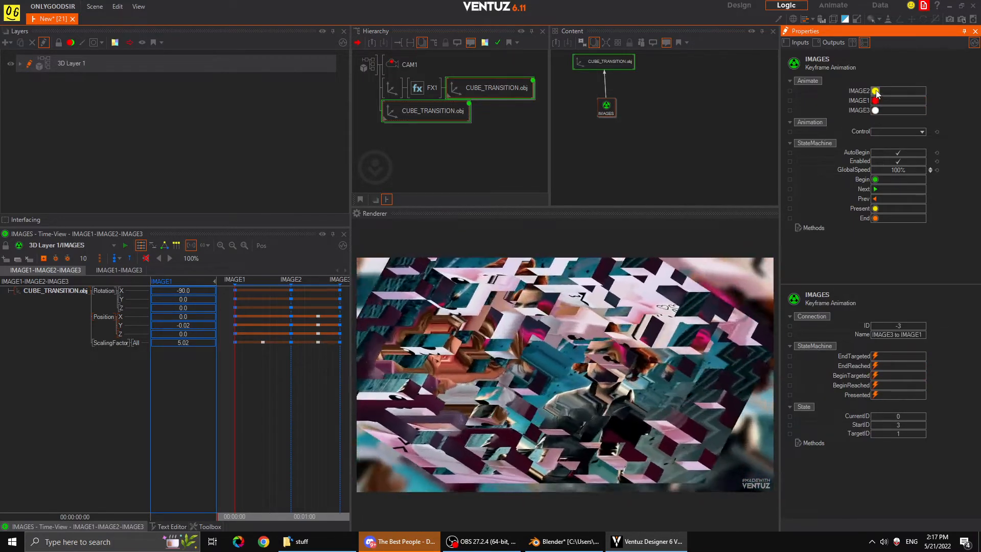
click(876, 91)
click(876, 100)
click(875, 110)
click(876, 101)
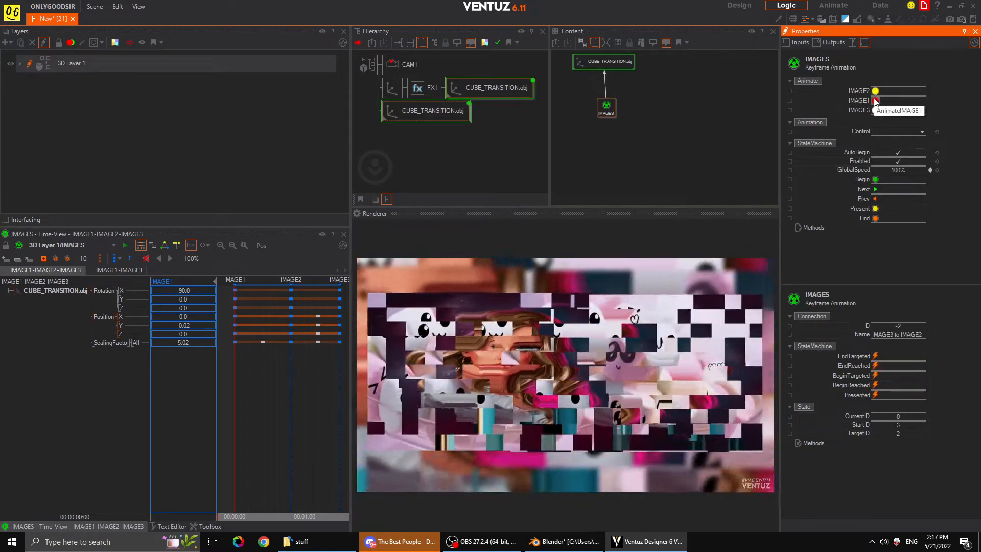
click(876, 110)
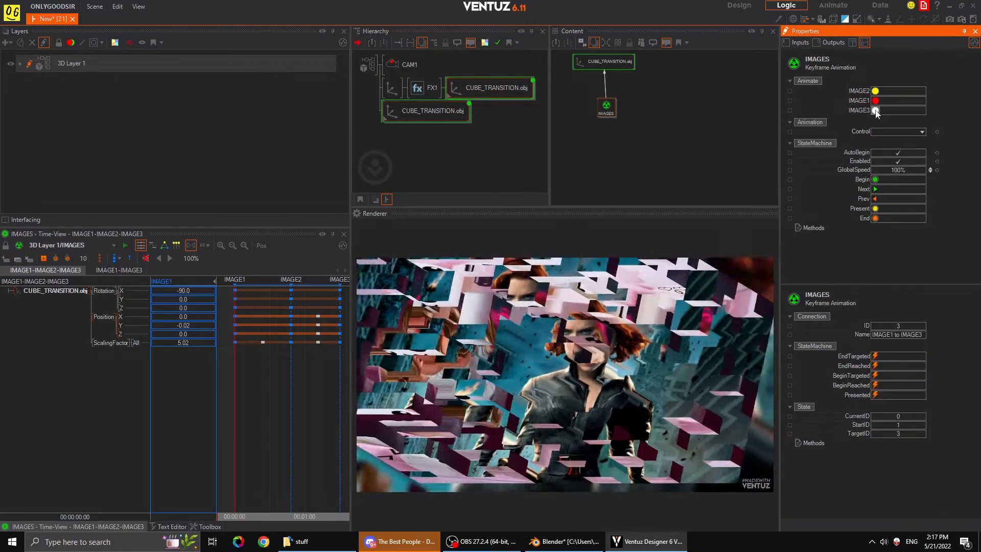
click(875, 101)
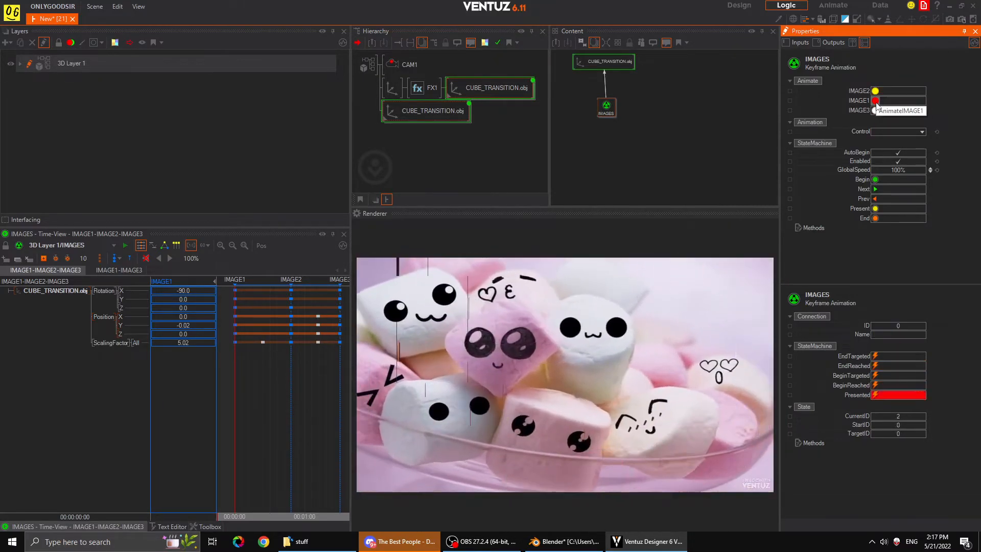
click(875, 110)
click(875, 100)
click(875, 91)
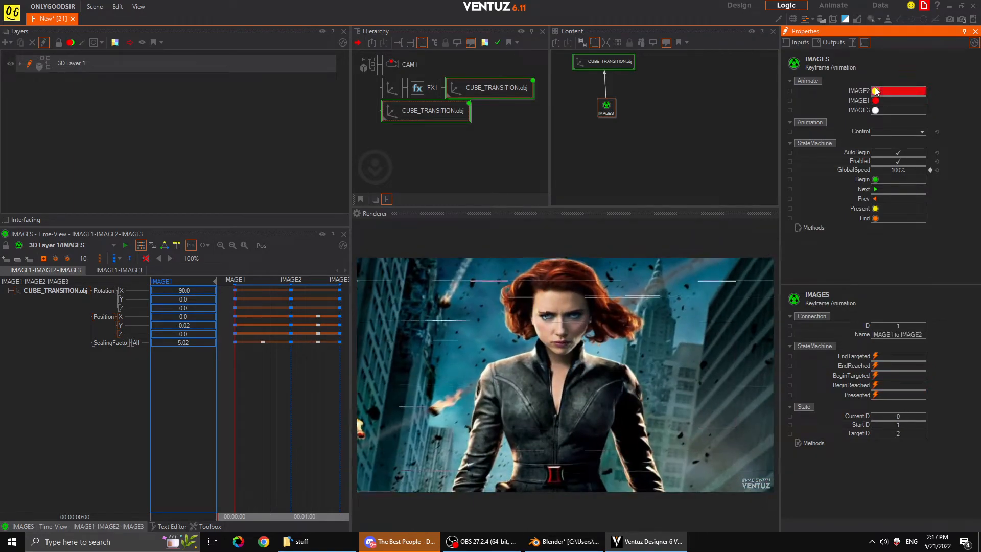
click(876, 101)
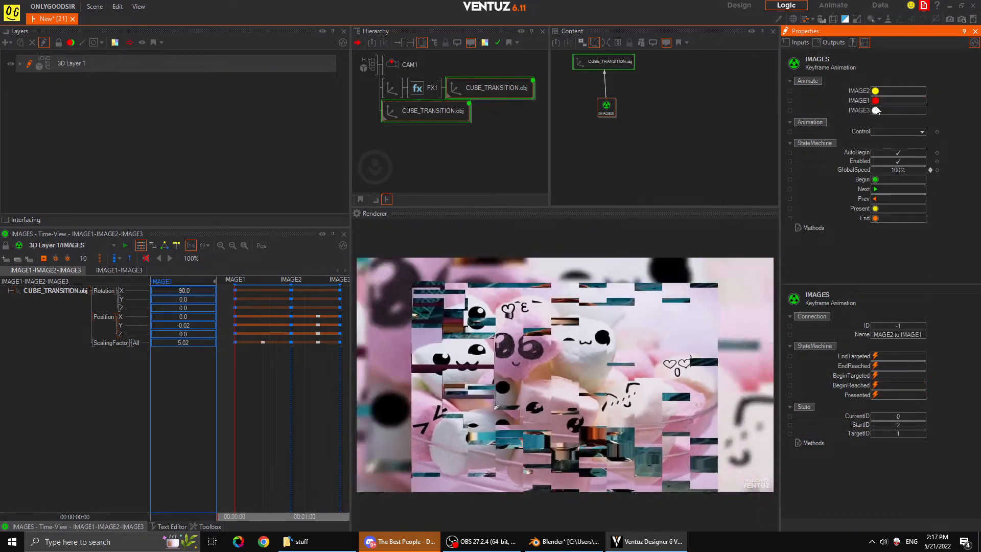
Park the timeline at frame 6 and add a second Effect FX node in front of the Axis, nesting the foreground cube under it too
drag(236, 376, 250, 371)
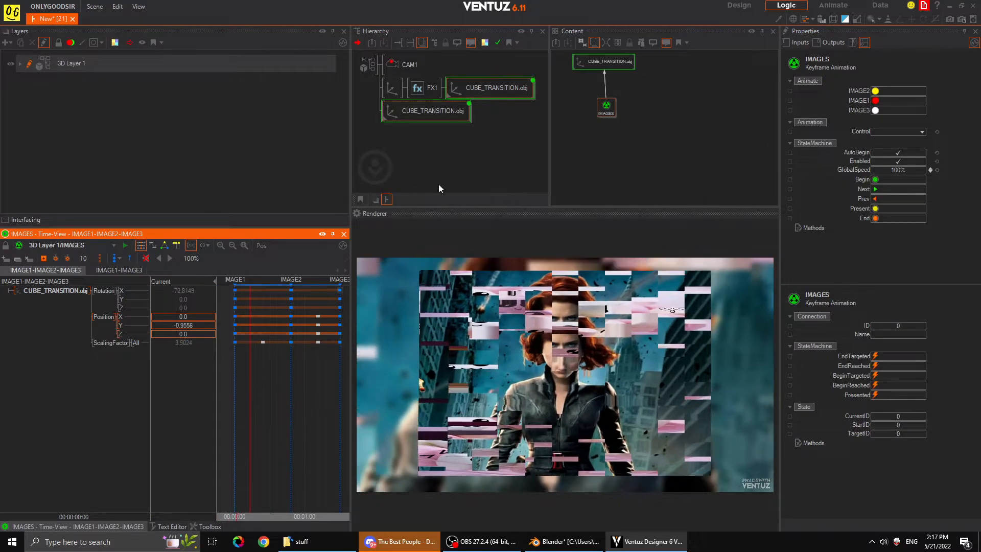
click(427, 132)
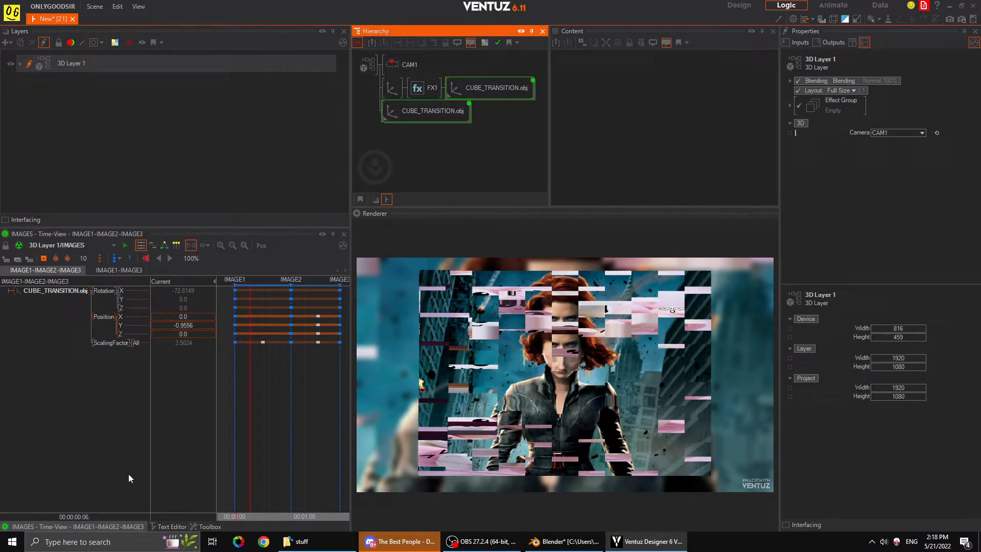
click(172, 526)
click(197, 526)
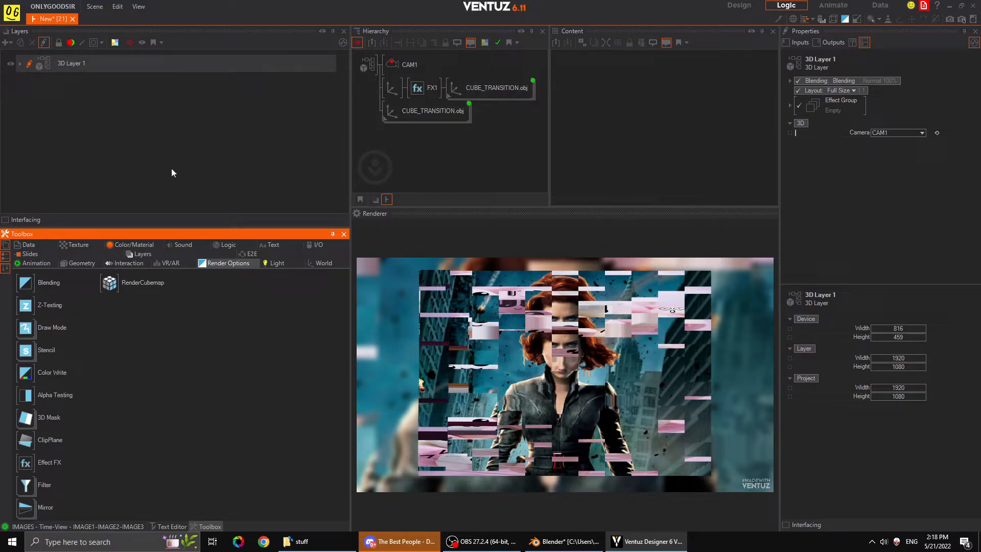
click(20, 63)
click(16, 64)
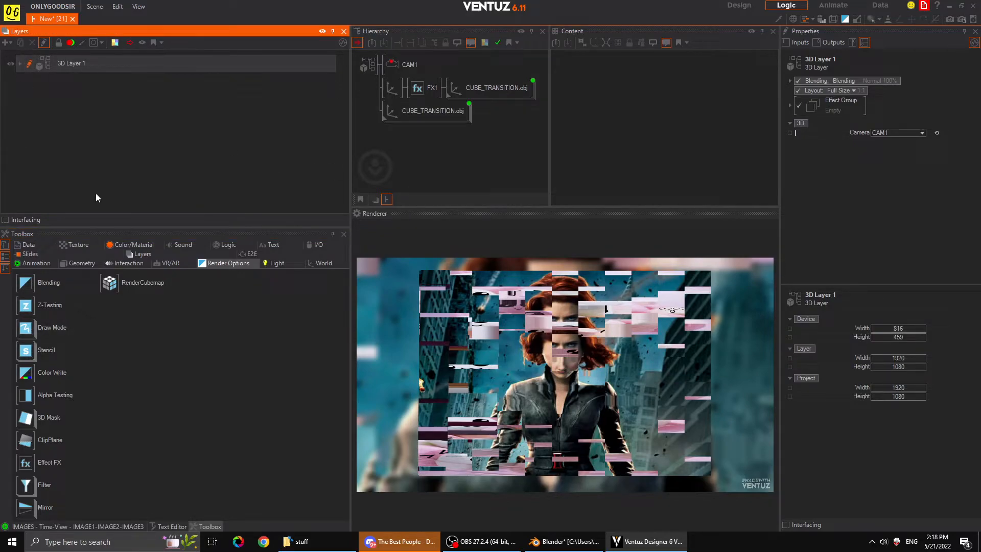
drag(50, 455, 394, 102)
click(397, 113)
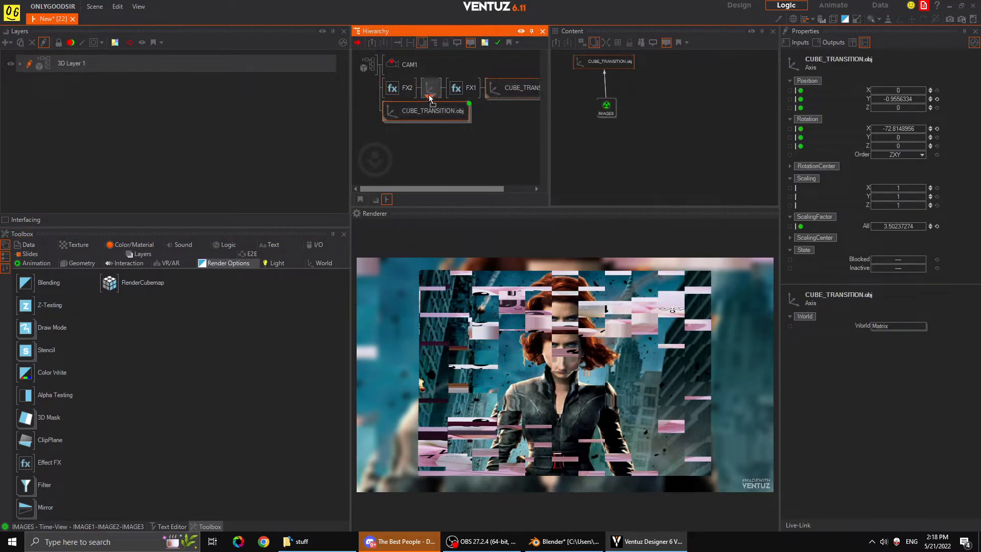
Add an RGB Distortion effect to FX2 with Amount 100%, OffsetRX 0.7%, ZoomRX 103.7% and ZoomRY 102.6%
click(401, 88)
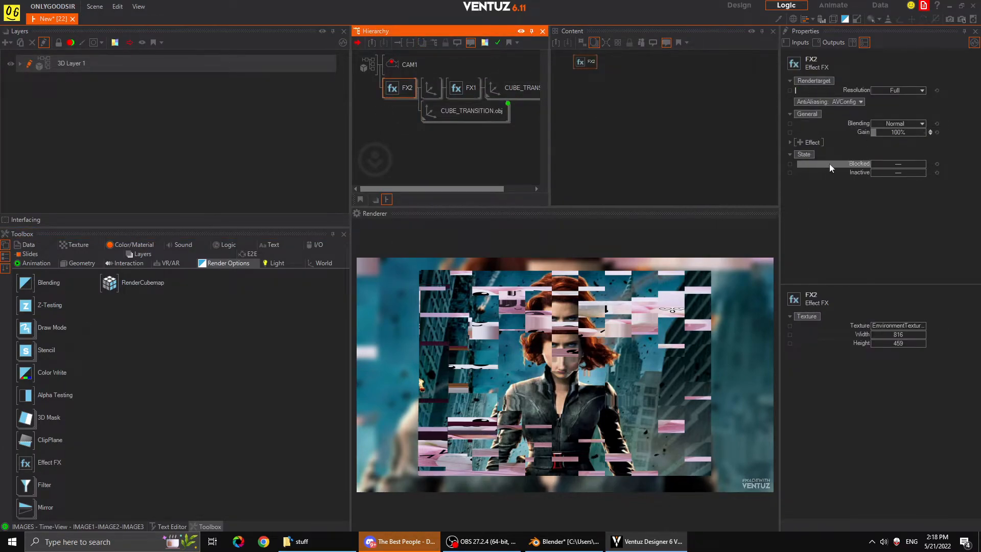
click(807, 143)
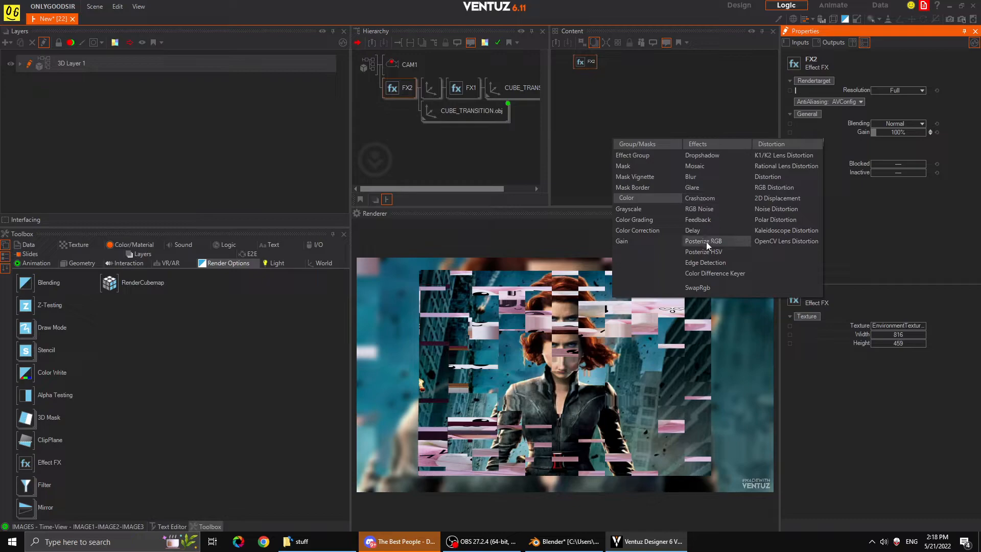
click(783, 187)
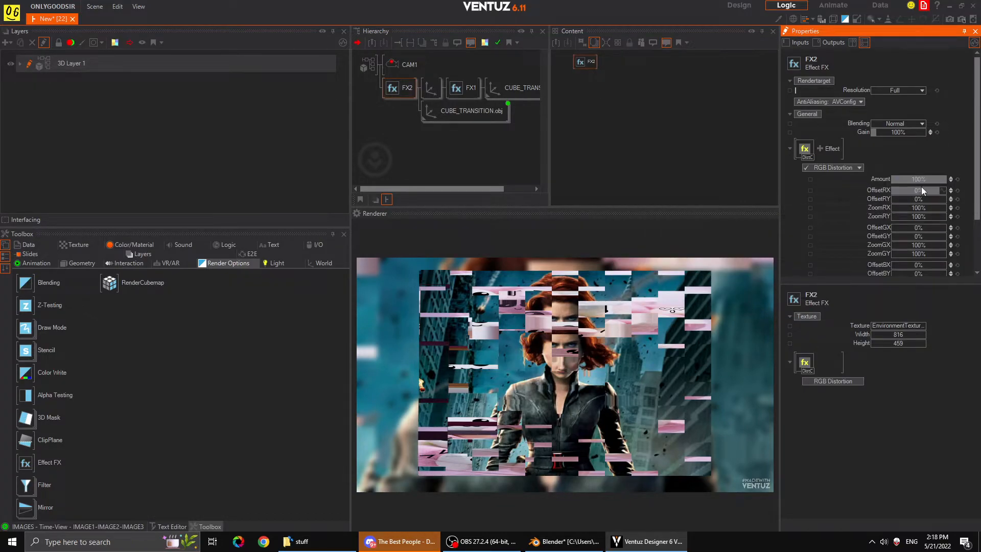
drag(944, 179, 913, 192)
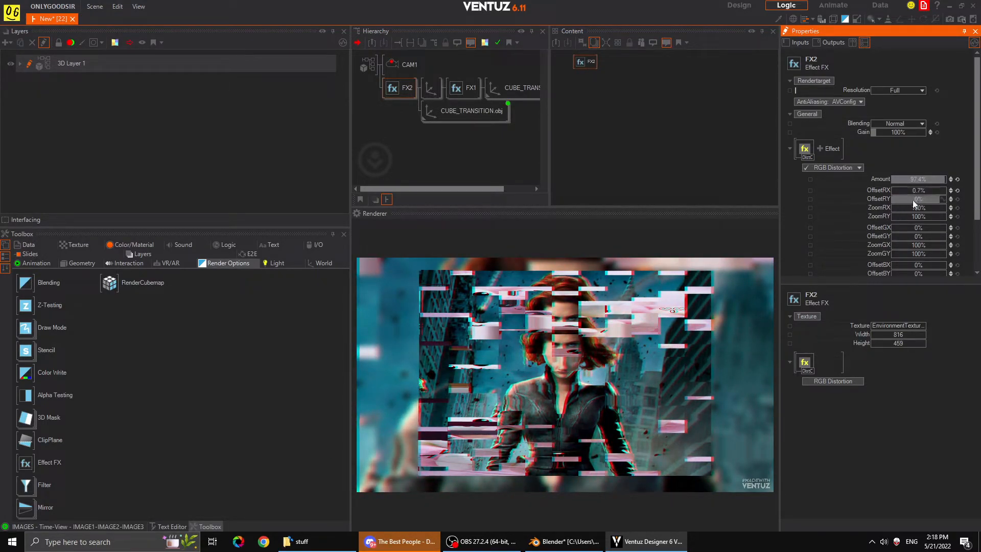
mouse_move(935, 182)
mouse_down()
mouse_move(890, 179)
mouse_move(944, 179)
mouse_up()
drag(919, 208, 927, 217)
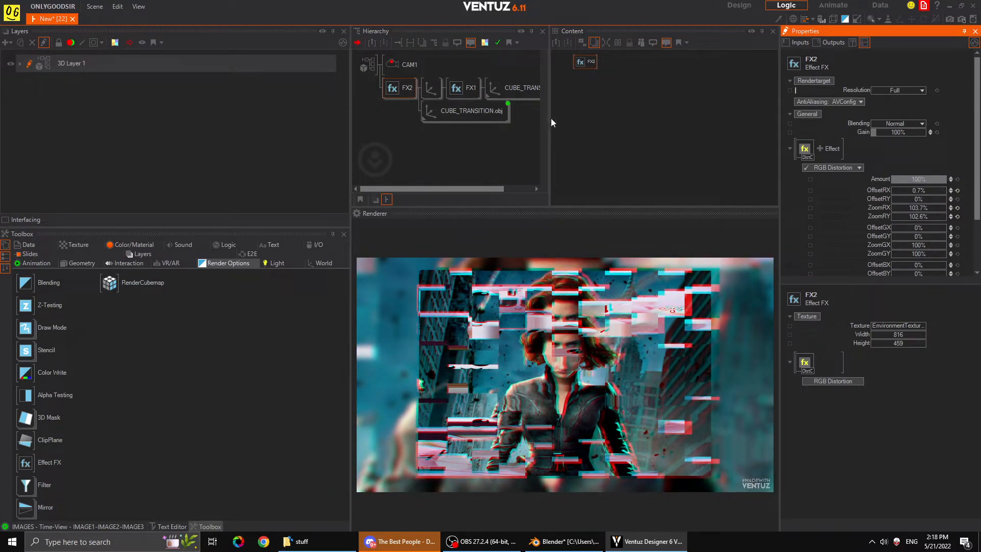
Add a Distortion effect to FX2 with Radial1 at -0.655 and Amount at about 86%
click(821, 151)
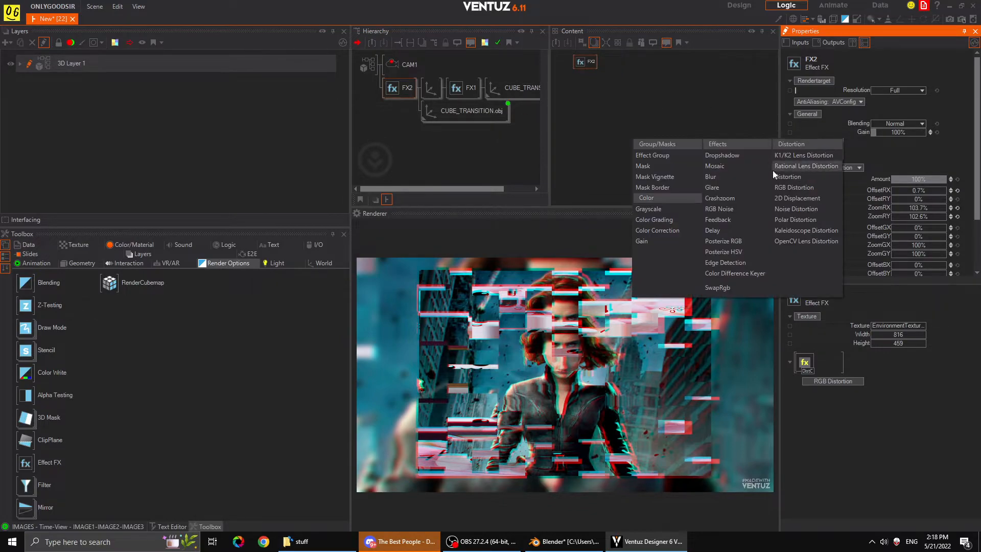
click(806, 177)
scroll(932, 205, down, 3)
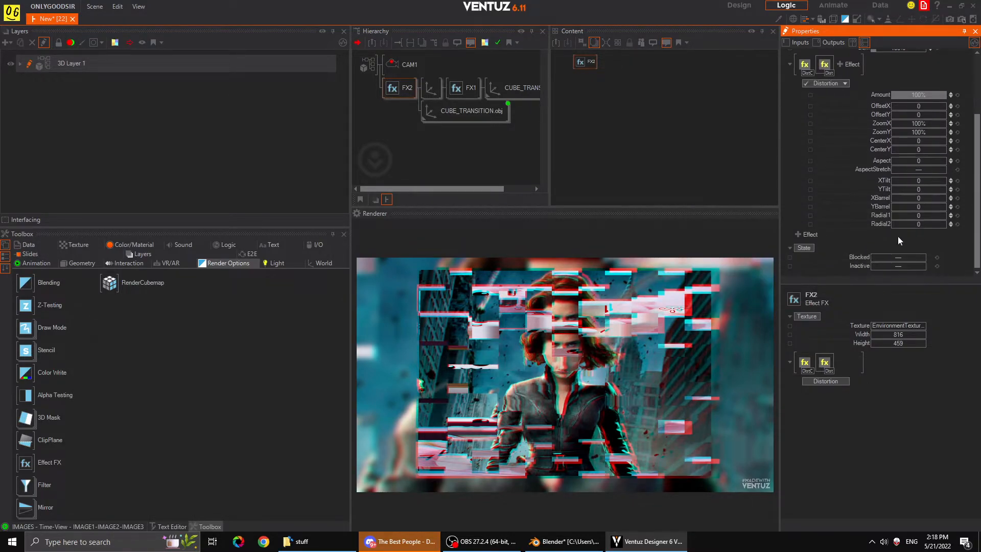
mouse_move(918, 215)
mouse_down()
mouse_move(890, 215)
mouse_move(912, 223)
mouse_move(903, 222)
mouse_up()
drag(929, 98, 902, 96)
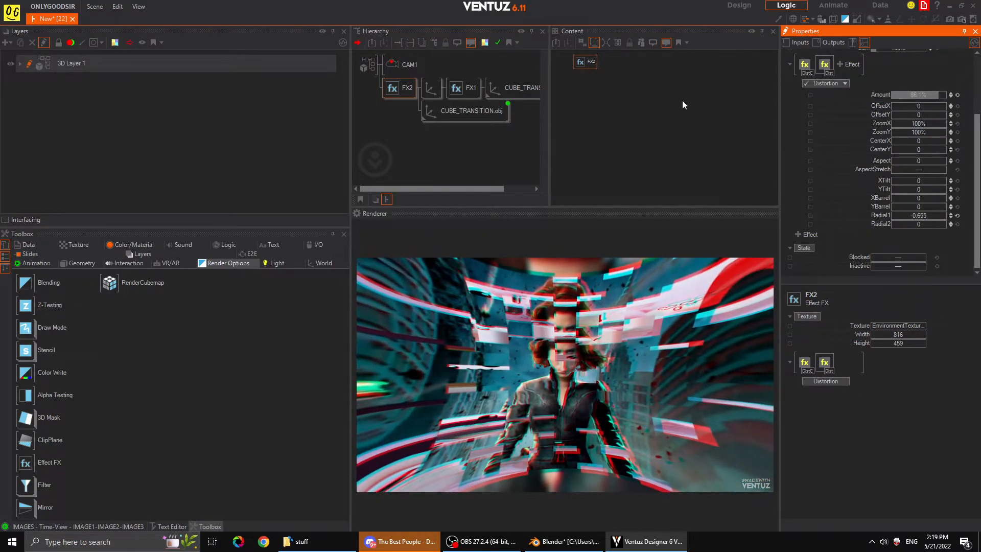
Show FX1, FX2 and the foreground CUBE_TRANSITION.obj together in the content graph and arrange the FX nodes beside the IMAGES animation node
ctrl+click(462, 90)
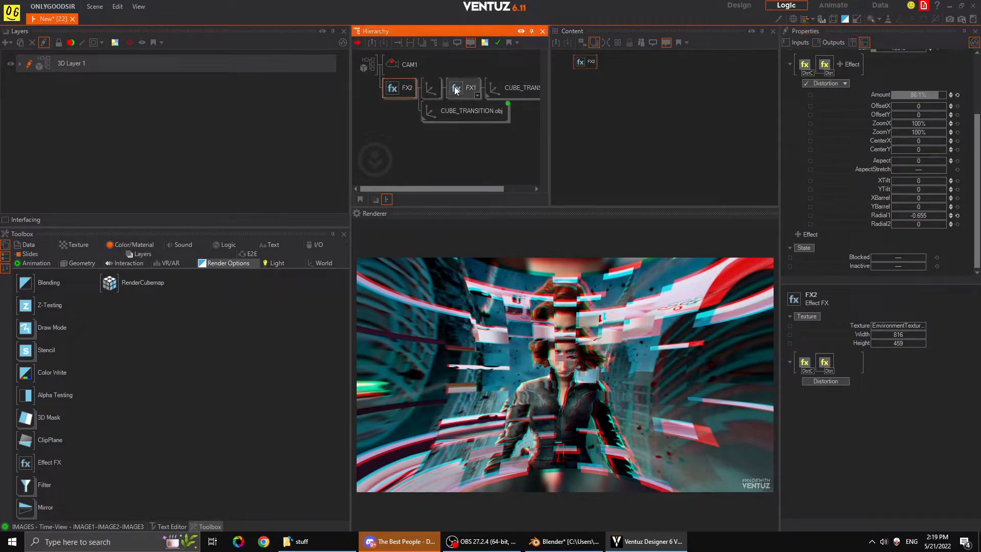
click(472, 111)
click(608, 65)
drag(608, 63, 698, 96)
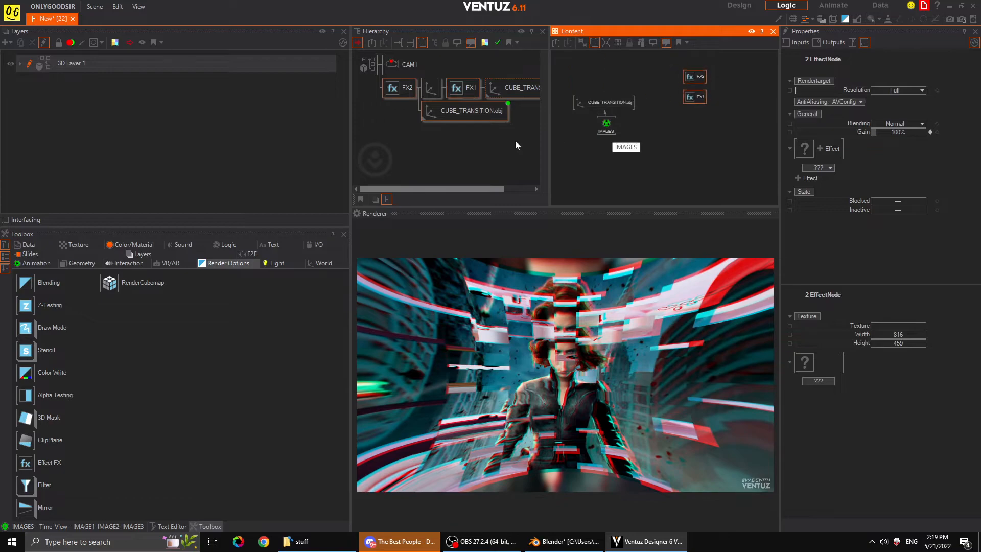
drag(611, 131, 608, 143)
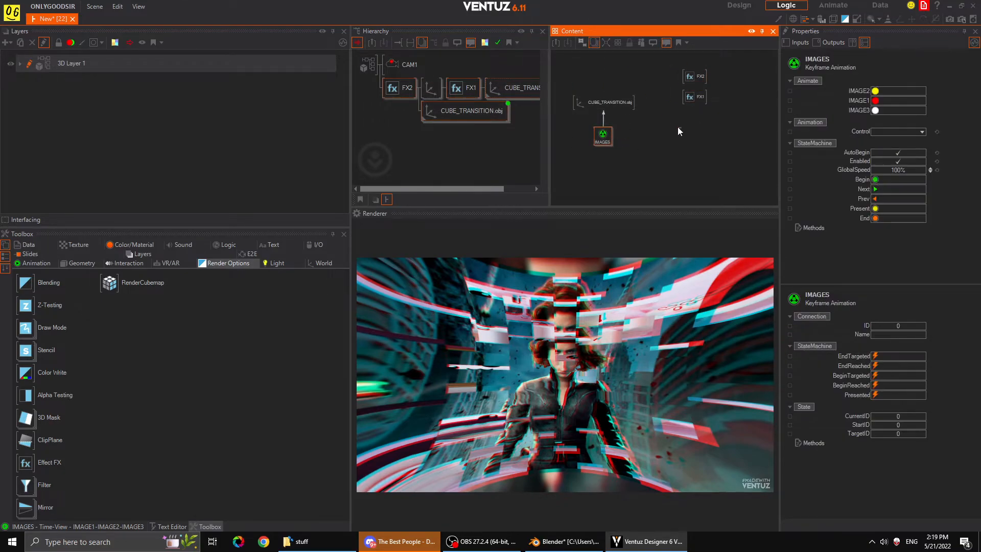
click(680, 129)
drag(668, 68, 669, 125)
click(625, 136)
drag(603, 134, 605, 135)
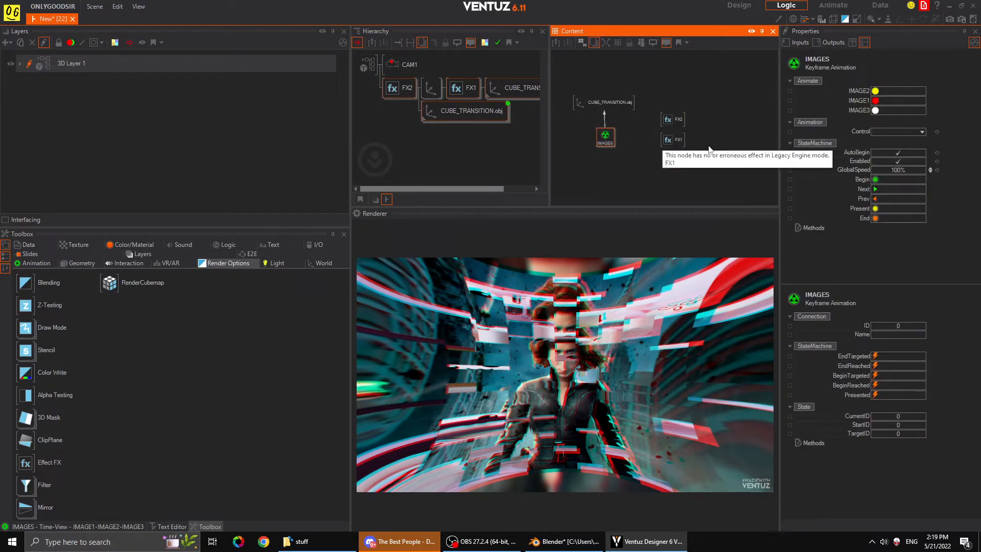
click(635, 152)
Bind the Amount of FX2's Distortion and the Amount of FX1's Blur to the IMAGES keyframe animation
click(672, 119)
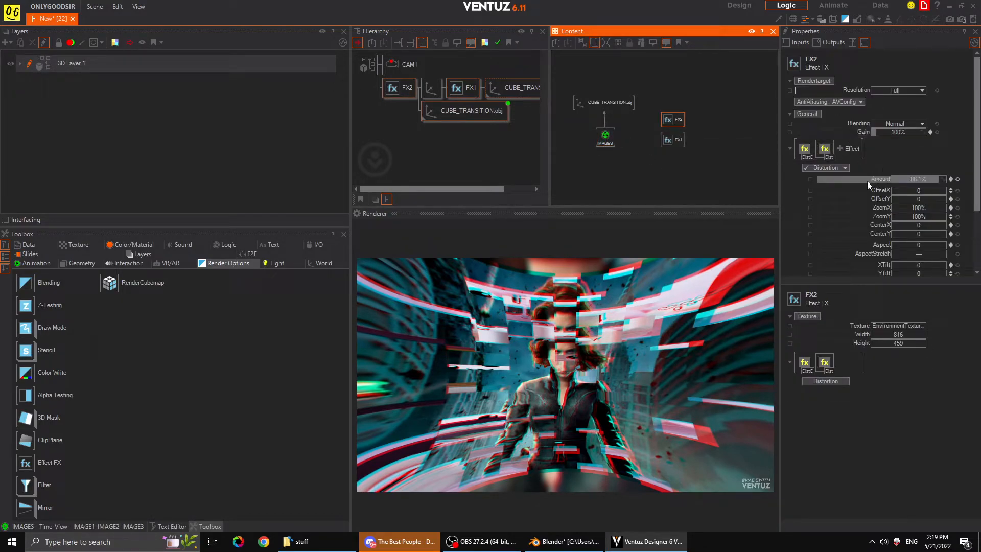
drag(879, 179, 604, 139)
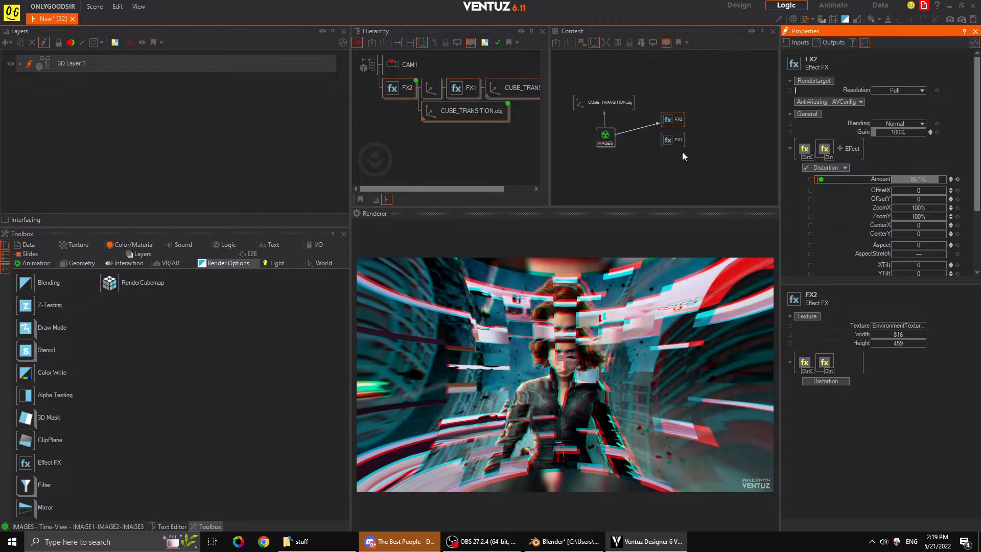
click(672, 139)
drag(862, 181, 605, 138)
In the IMAGE1-IMAGE2-IMAGE3 timeline, key both the FX2 Distortion and FX1 Blur Amounts at frame 12 and at 00:00:01:05
click(75, 526)
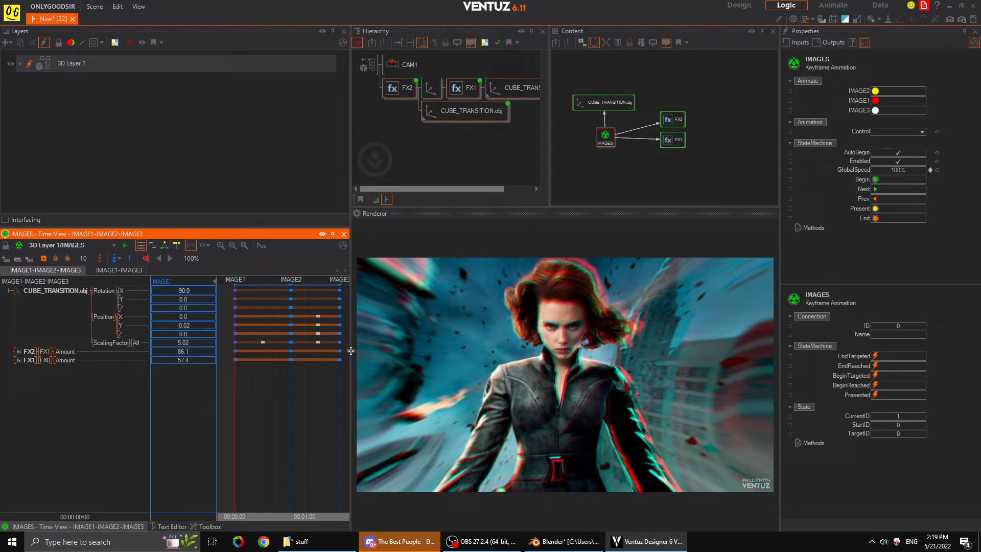
drag(234, 403, 263, 403)
click(27, 352)
ctrl+click(22, 359)
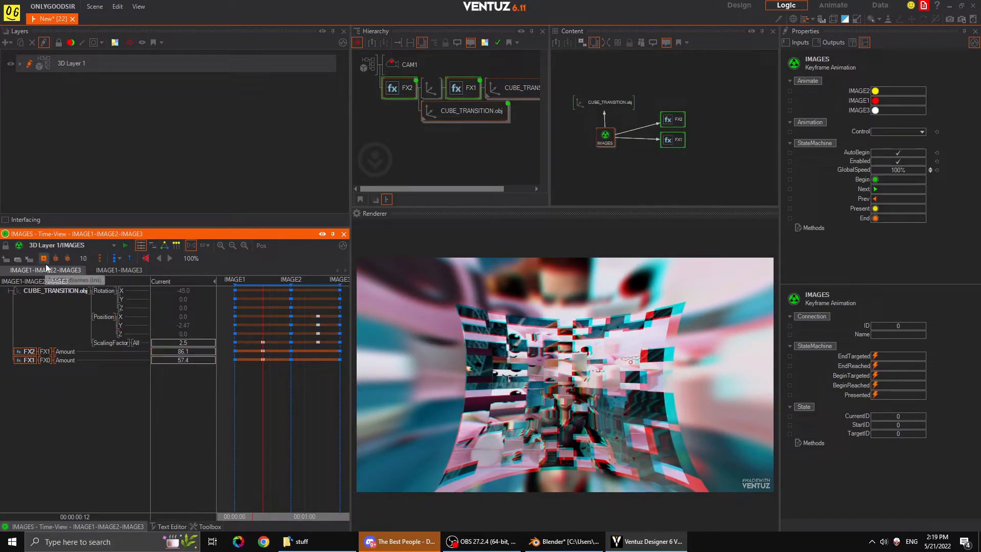
click(318, 392)
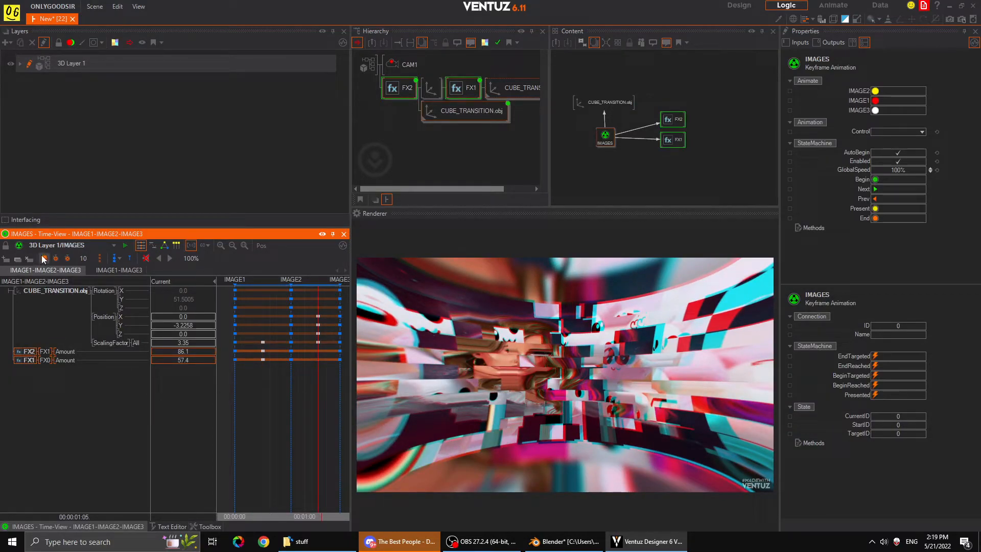
click(236, 394)
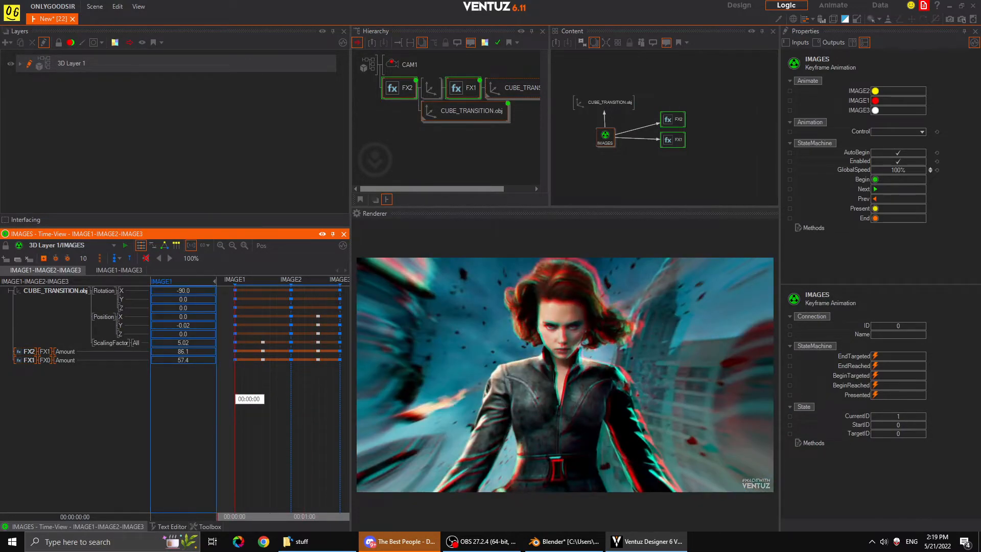
In the IMAGE1-IMAGE3 timeline, key the FX2 Distortion and FX1 Blur Amounts midway at frame 15
click(113, 271)
drag(257, 384, 270, 386)
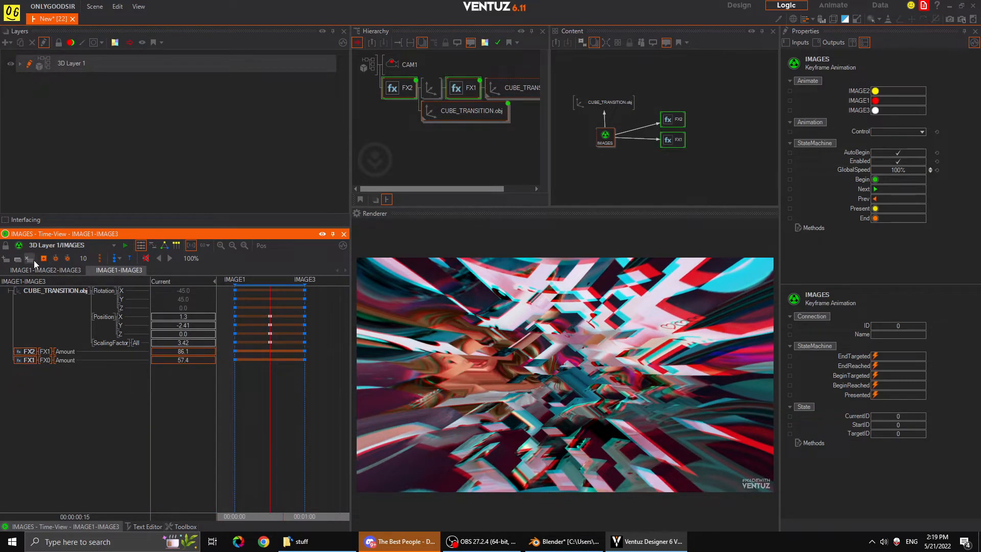
drag(274, 405, 234, 406)
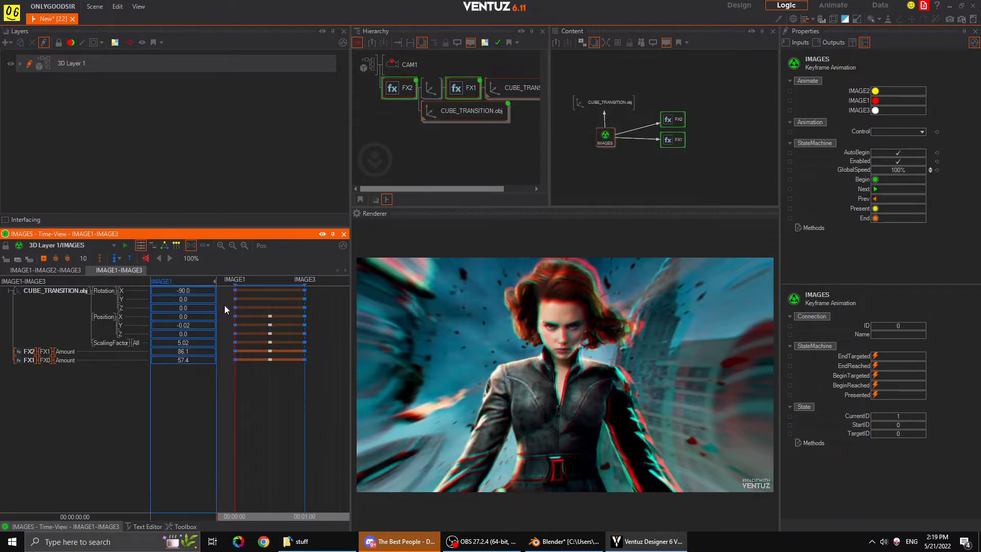
Set the FX2 Distortion and FX1 Blur Amounts to 0 at the IMAGE1, IMAGE2 and IMAGE3 keyframes, and scrub the transition to check it
click(46, 269)
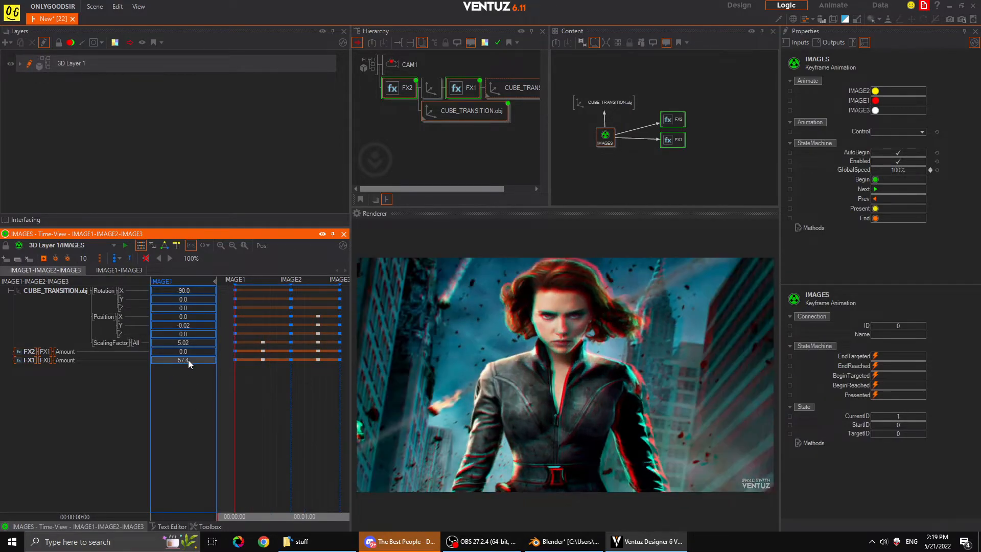
click(289, 399)
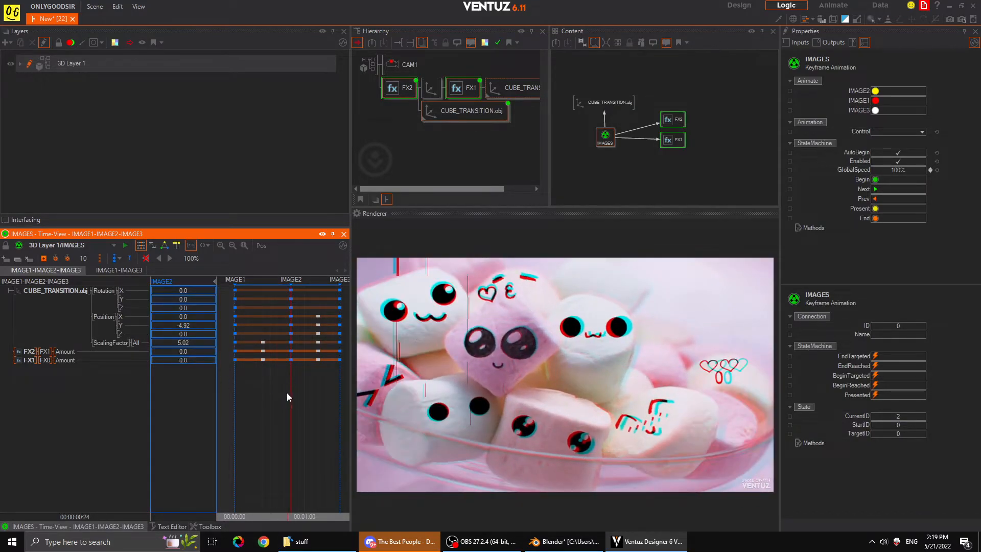
click(340, 396)
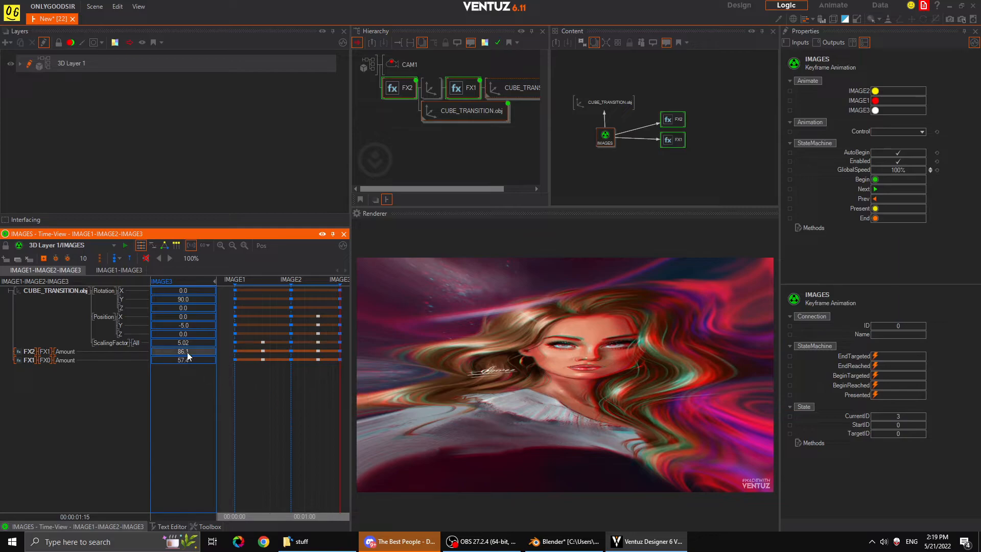
click(235, 409)
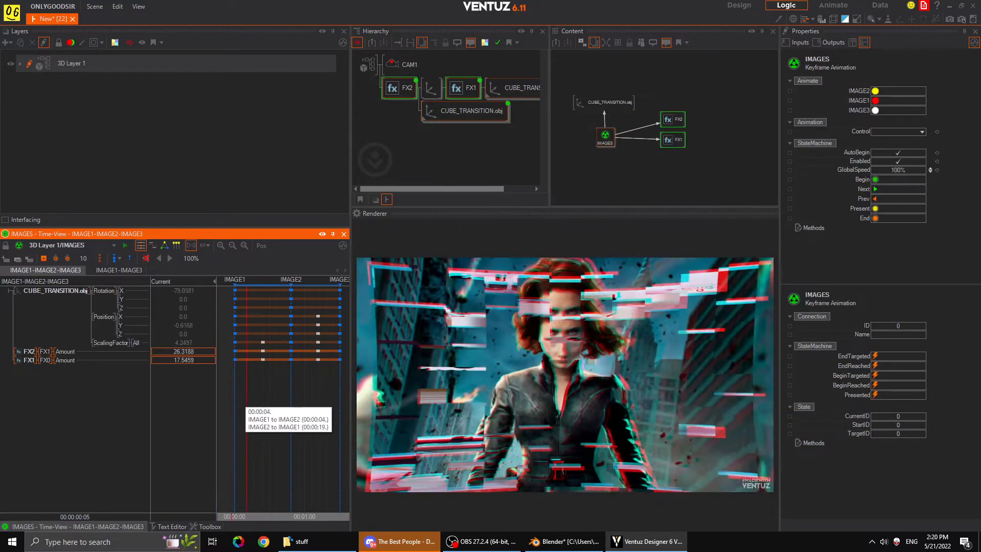
click(257, 404)
drag(257, 397, 234, 403)
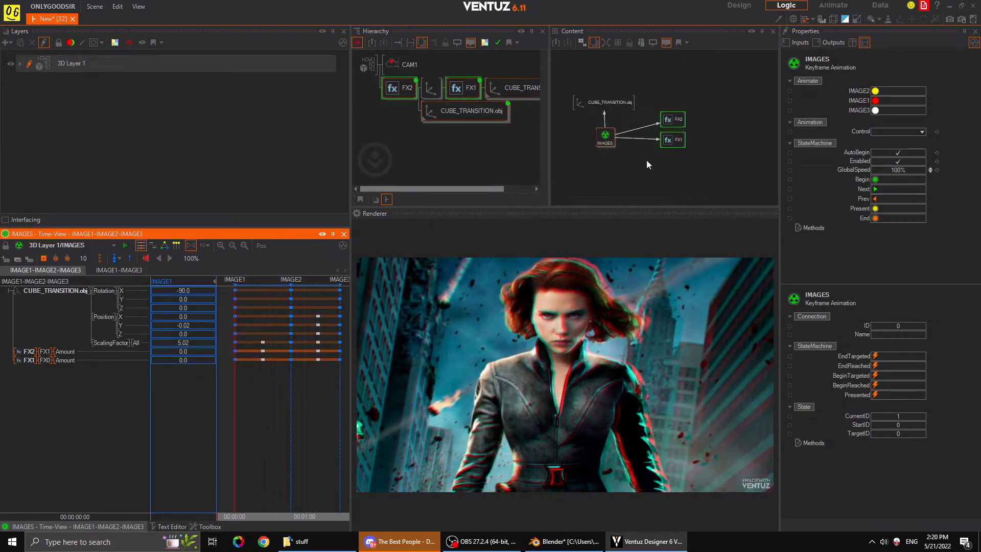
Bind the Amount of FX2's RGB Distortion effect to the IMAGES keyframe animation
click(674, 141)
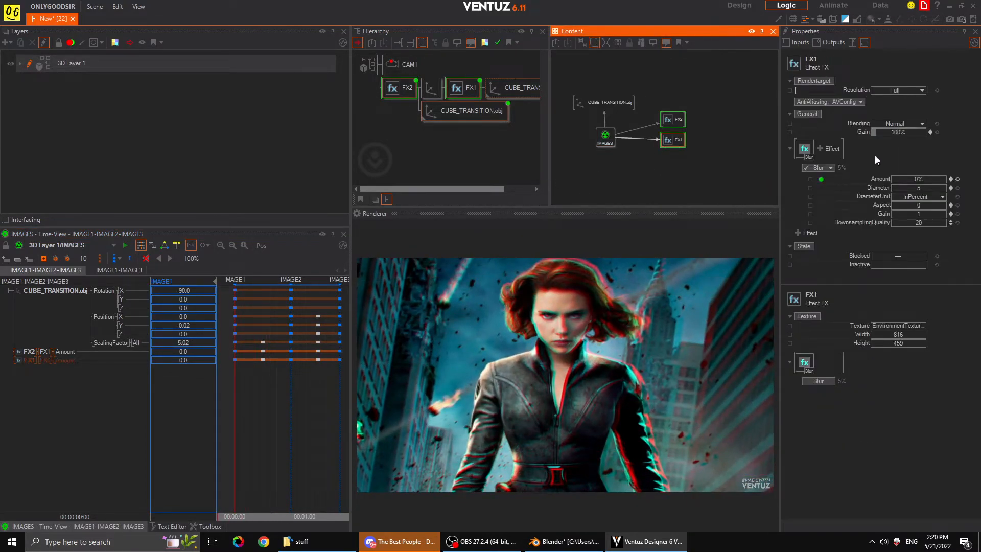
click(670, 120)
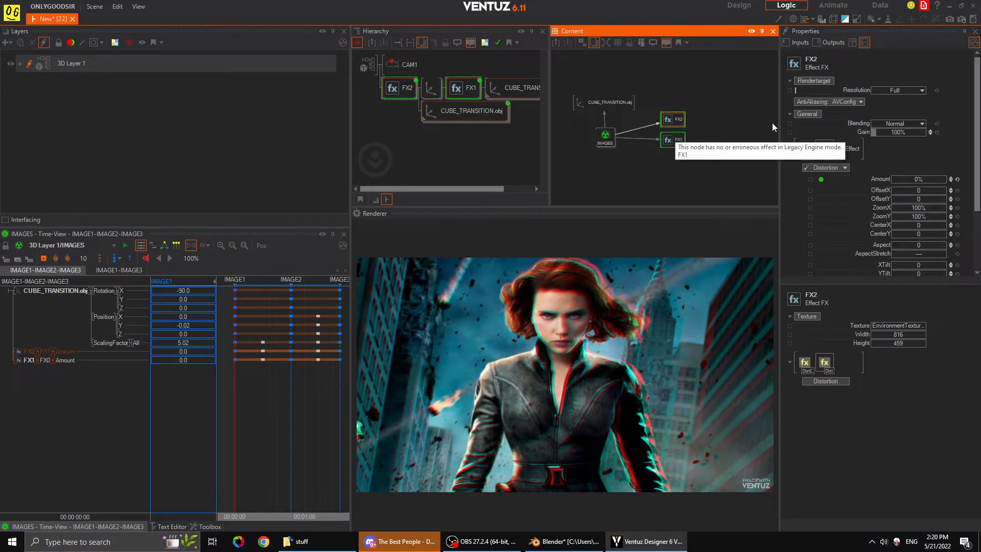
click(678, 141)
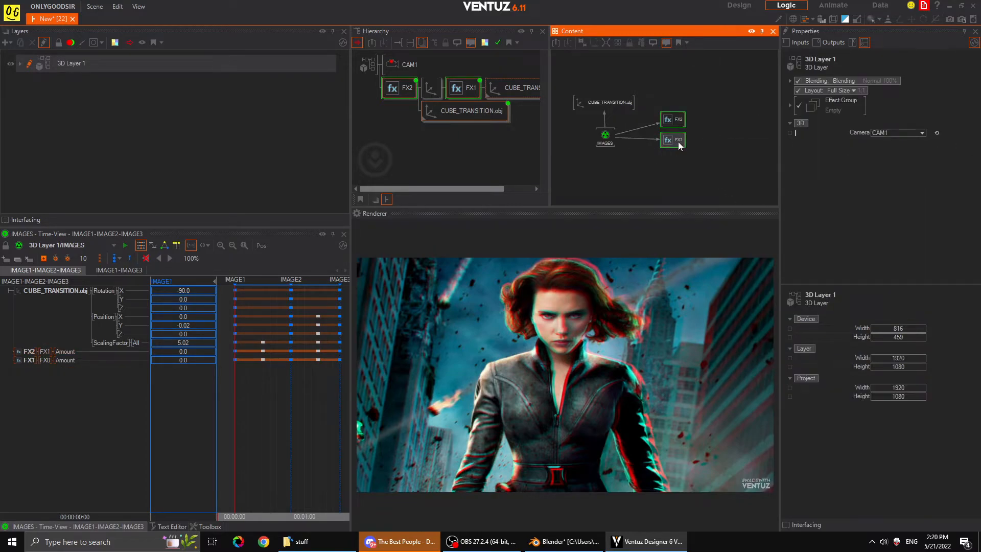
drag(236, 392, 274, 342)
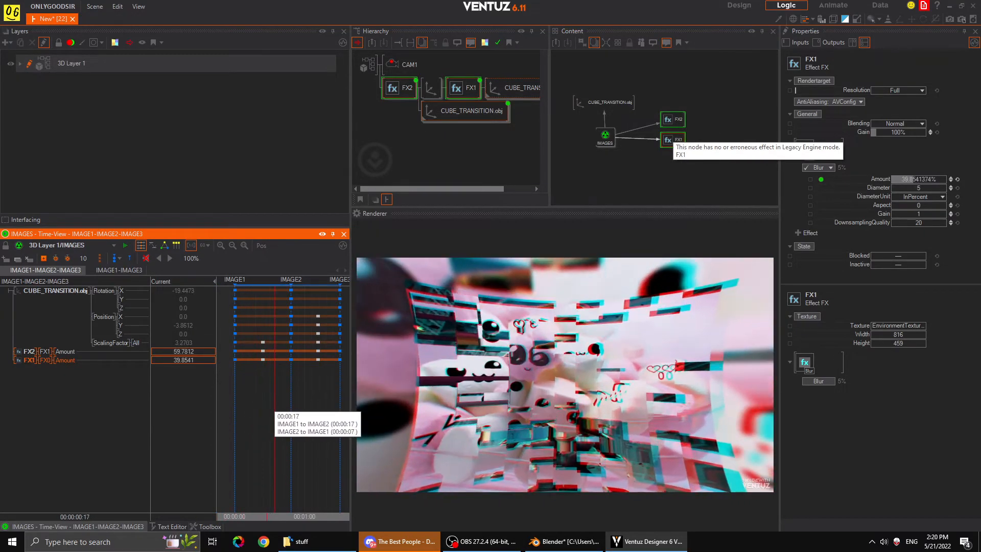
click(672, 120)
click(804, 150)
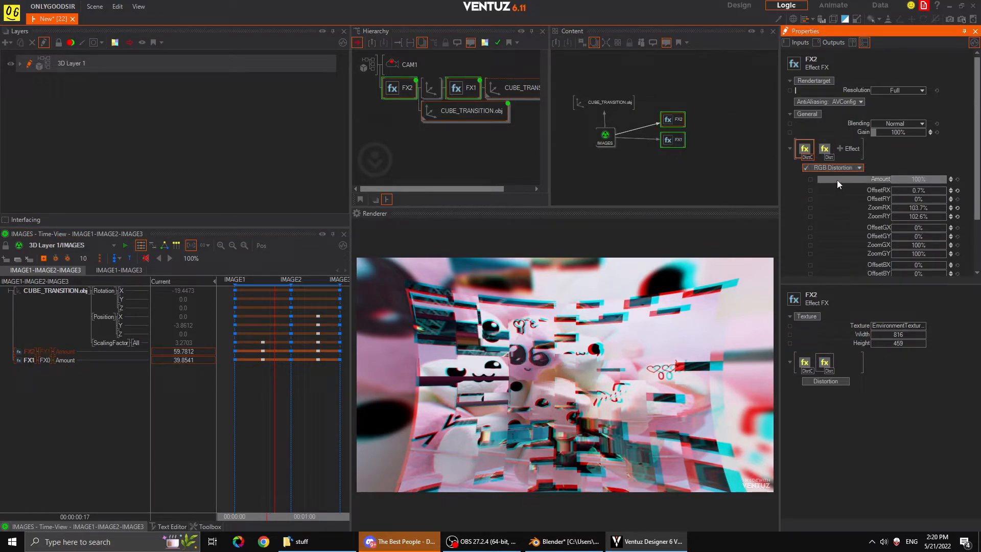
drag(816, 180, 605, 133)
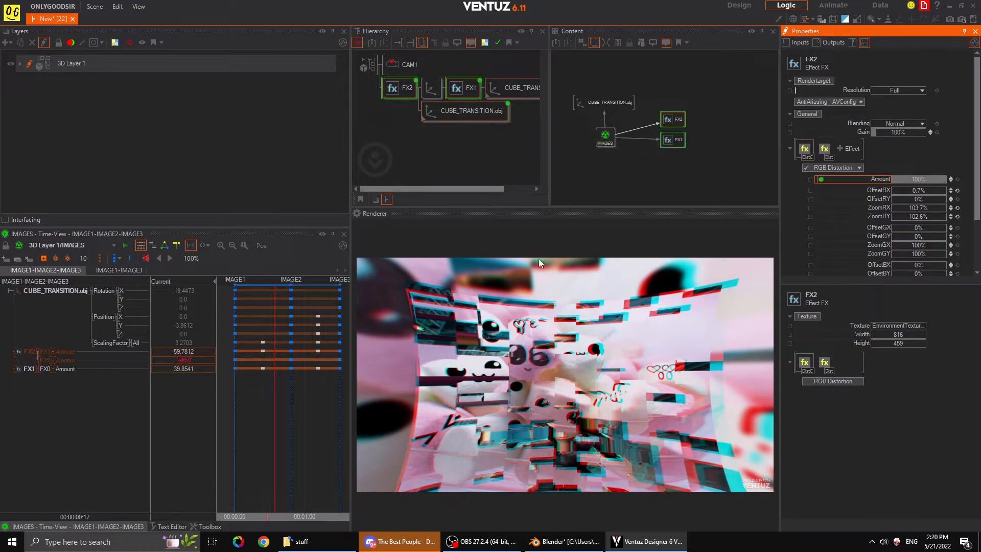
Key the RGB Distortion Amount at frame 12 and 00:00:01:05 of the IMAGE1-IMAGE2-IMAGE3 timeline, and at frame 15 of the IMAGE1-IMAGE3 timeline
click(264, 391)
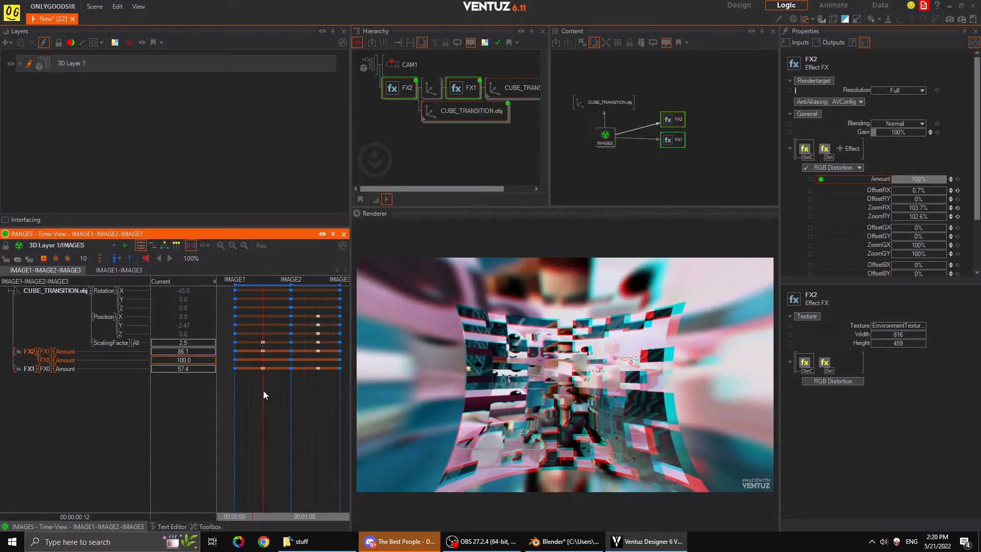
scroll(266, 393, up, 1)
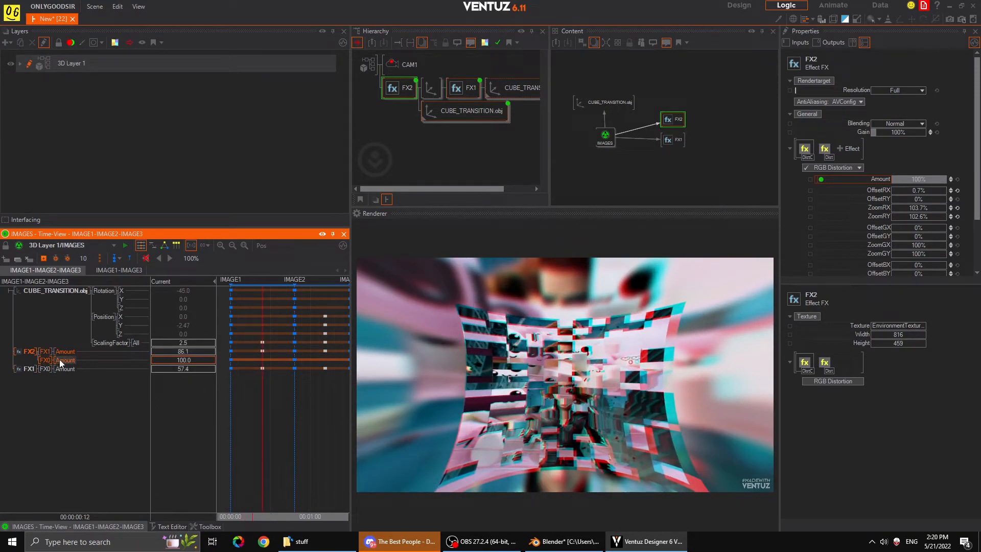
middle_drag(321, 406, 311, 386)
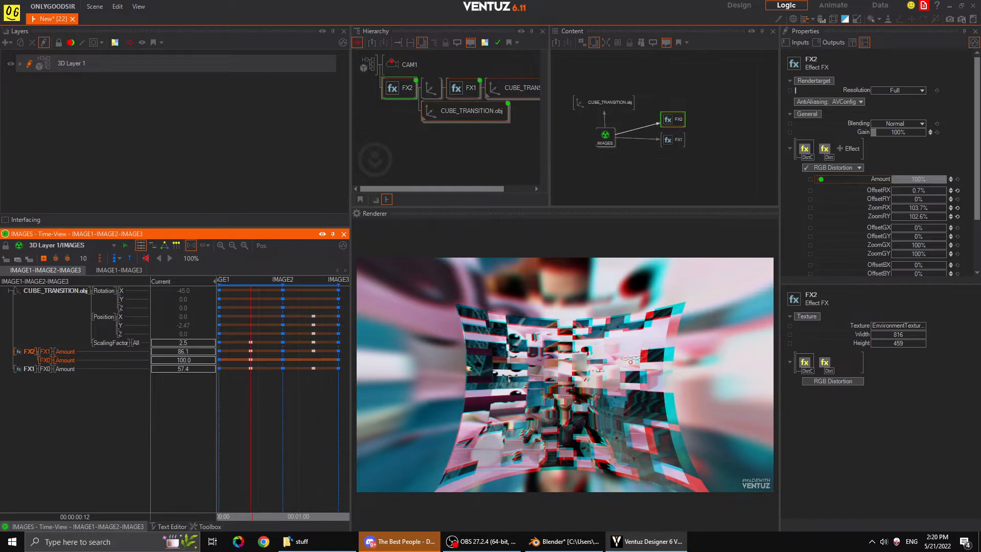
click(312, 386)
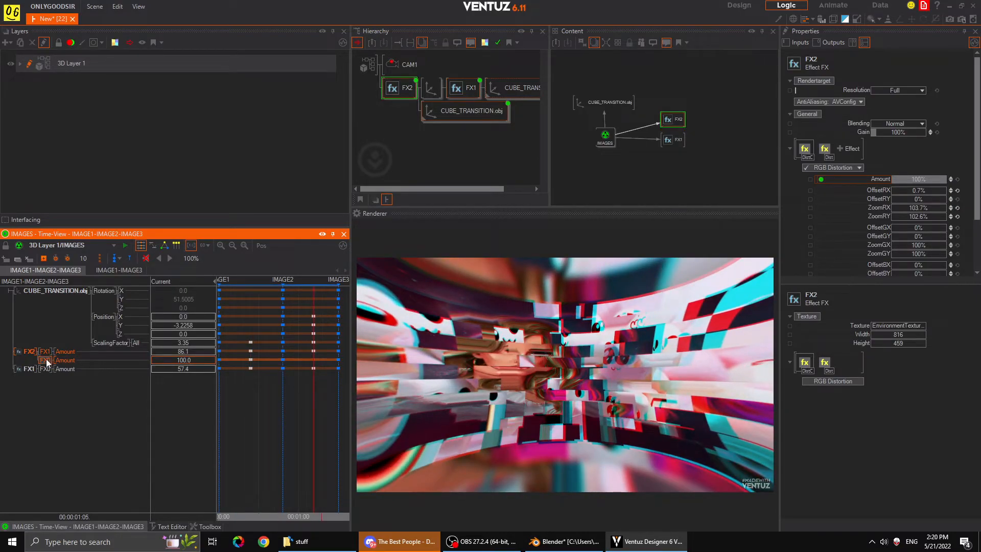
click(121, 272)
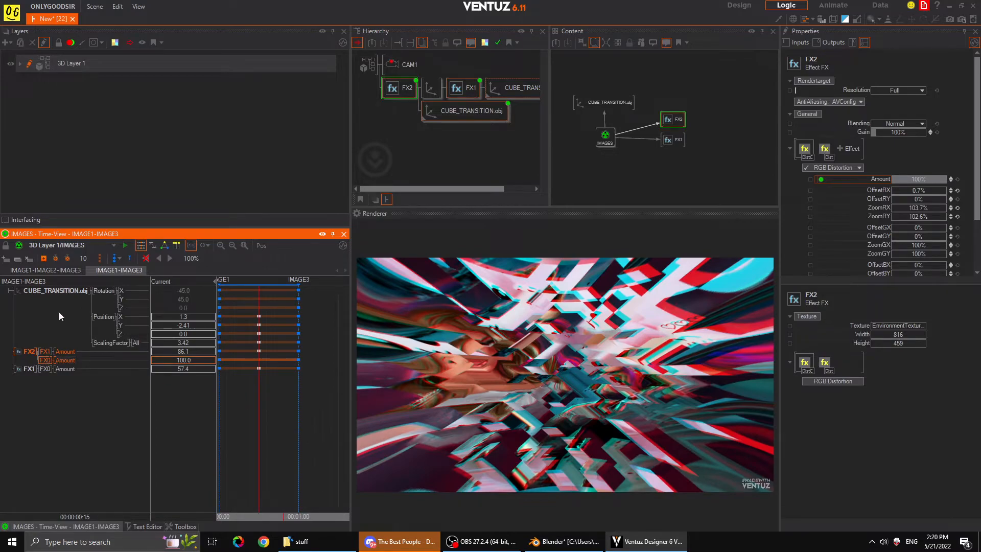
Set the RGB Distortion Amount to 0 at the IMAGE1, IMAGE3 and IMAGE2 keyframes, and return the timeline to frame 0
drag(259, 414, 218, 413)
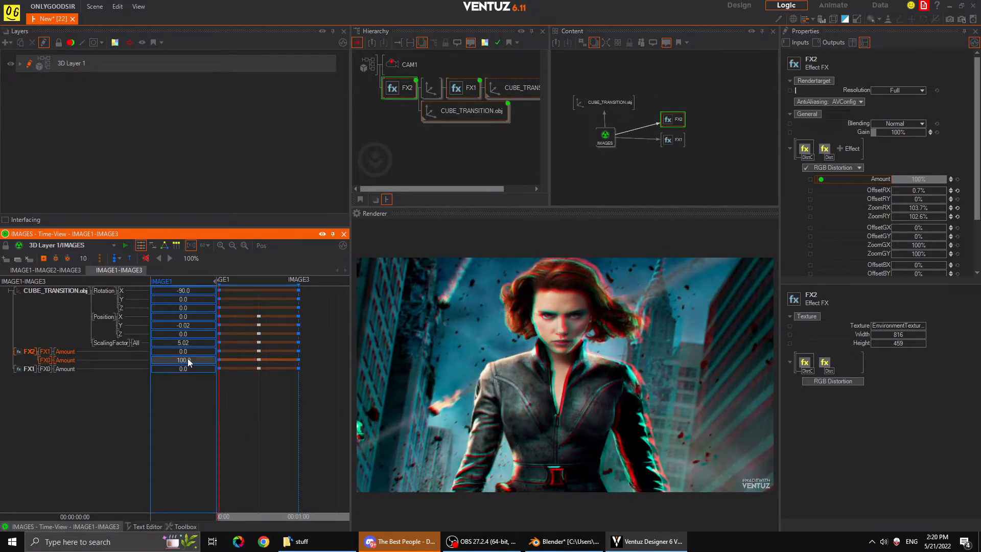
click(299, 393)
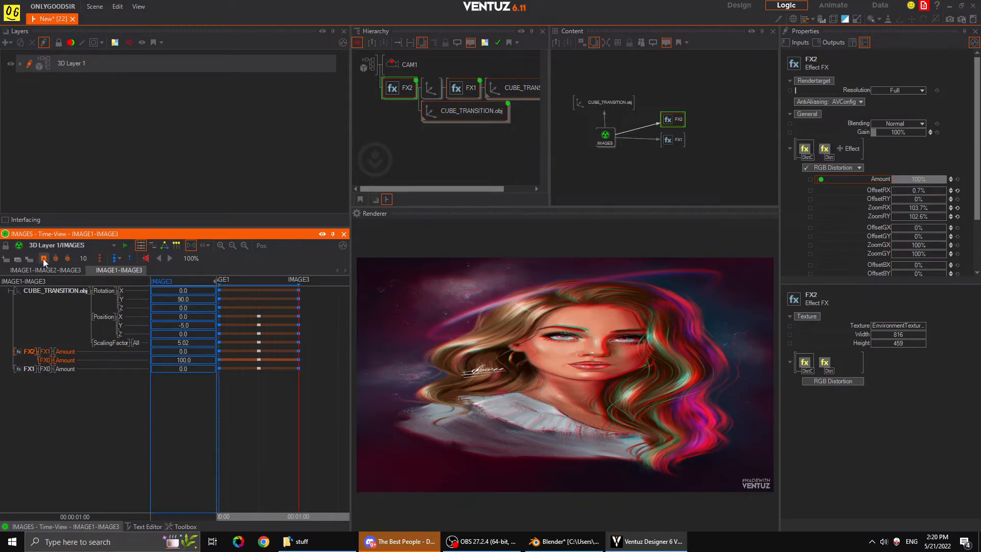
drag(183, 361, 183, 363)
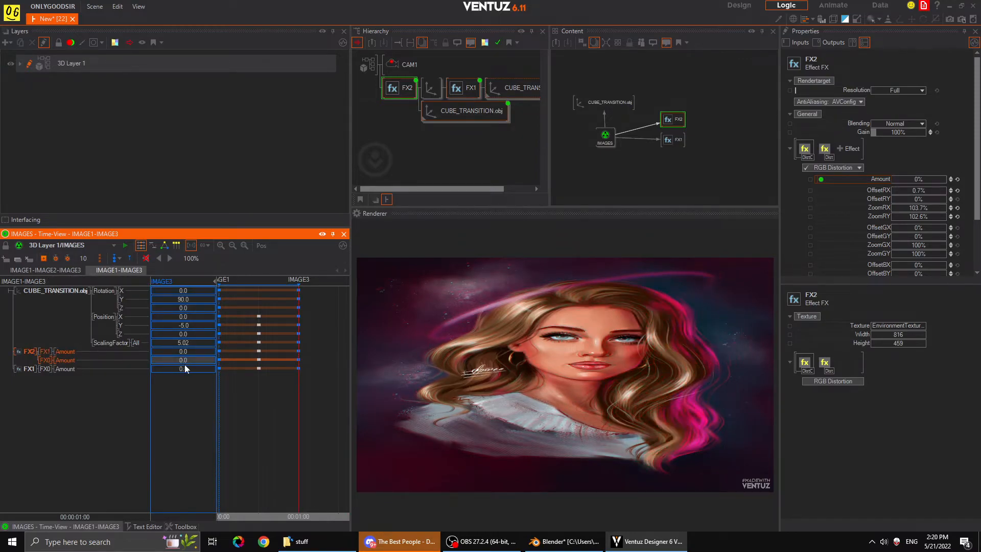
click(50, 270)
drag(268, 394, 282, 393)
key(Return)
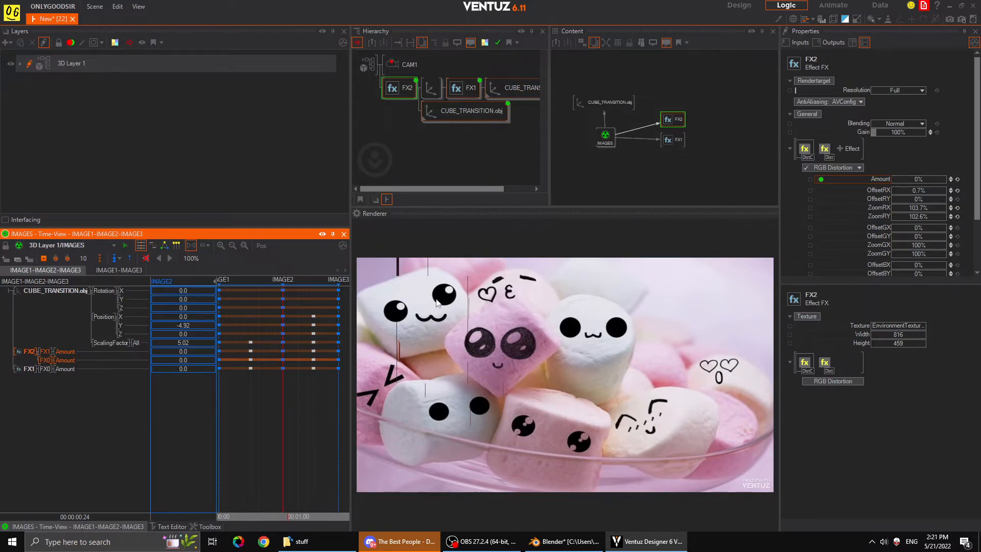
drag(236, 402, 218, 414)
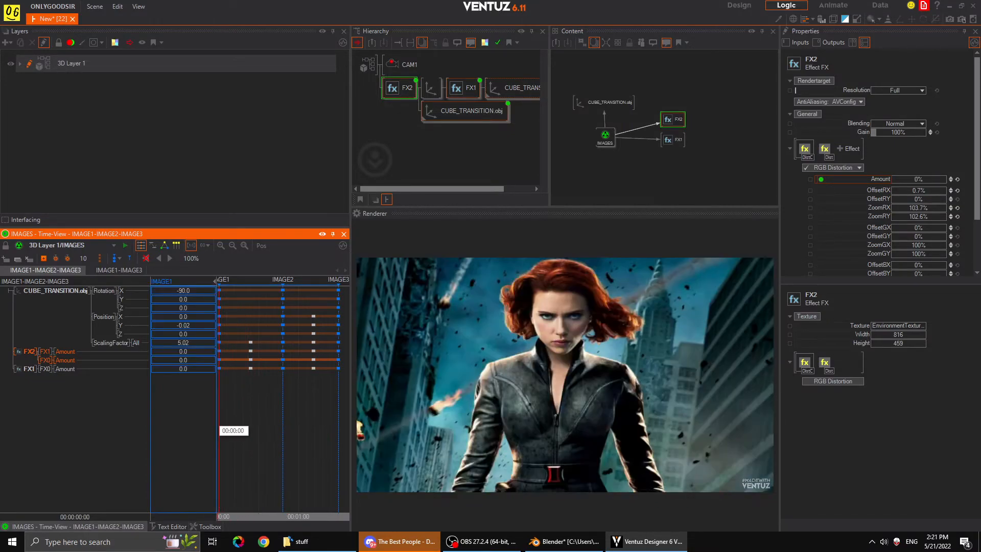
Play the IMAGES animation through its transitions between IMAGE1, IMAGE2 and IMAGE3 to check the RGB distortion
click(612, 137)
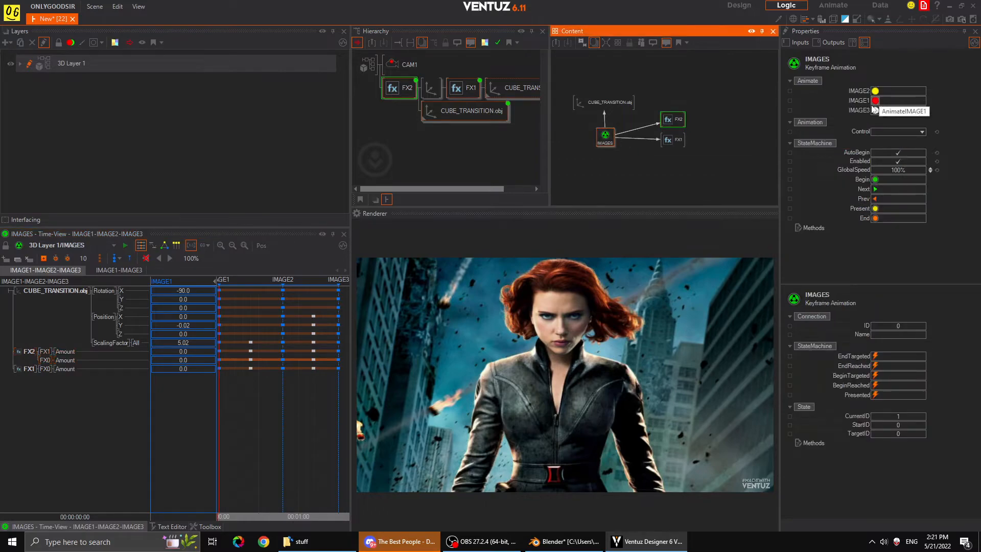
click(874, 92)
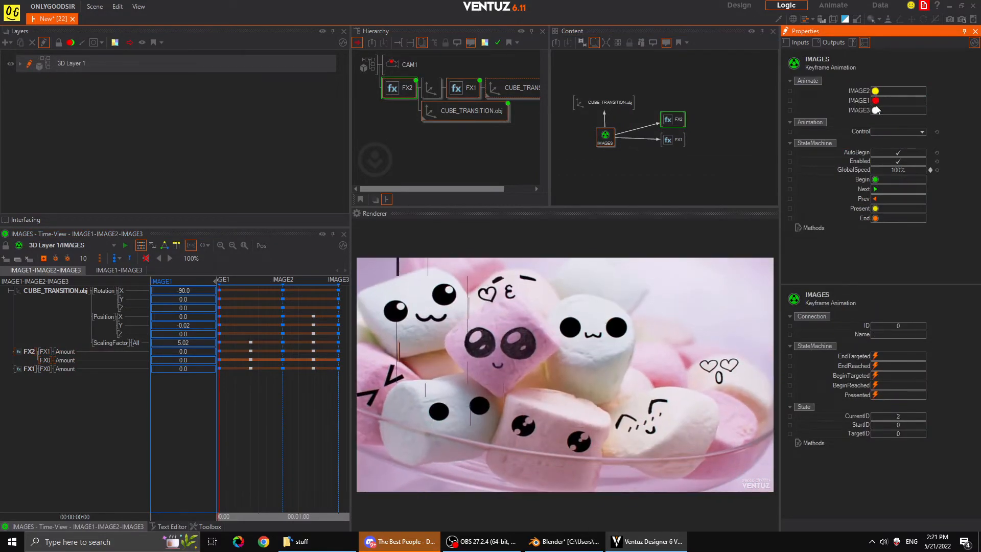
click(875, 111)
click(875, 102)
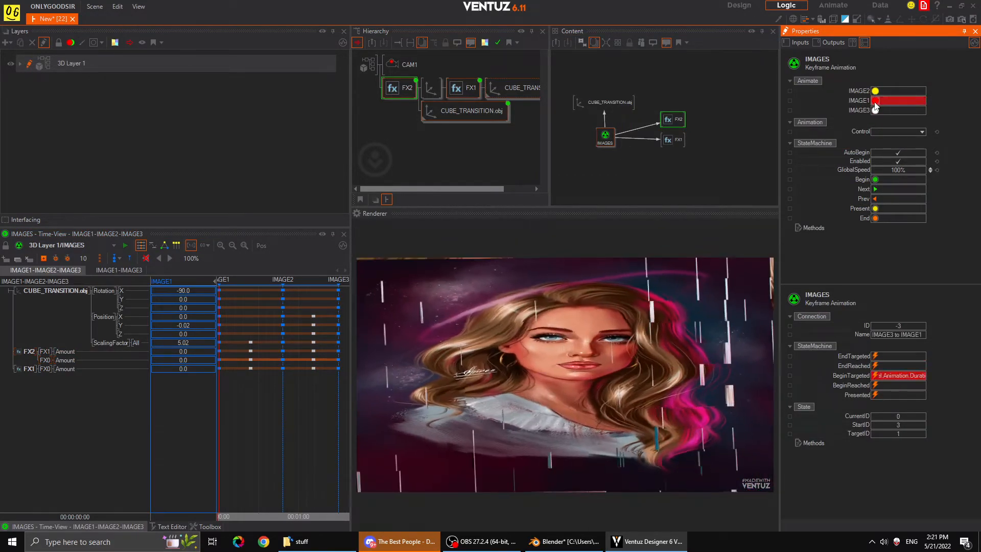
click(874, 101)
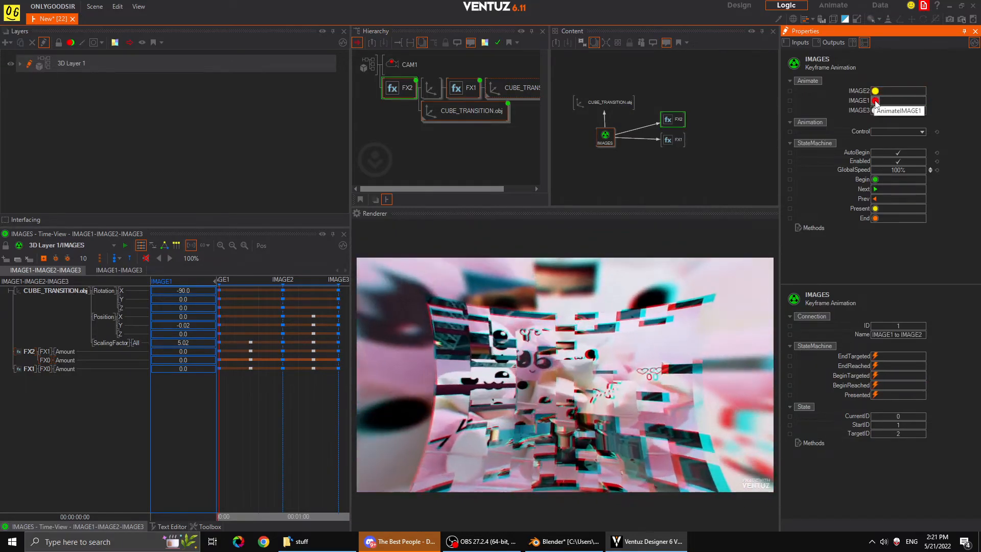
click(875, 101)
click(876, 110)
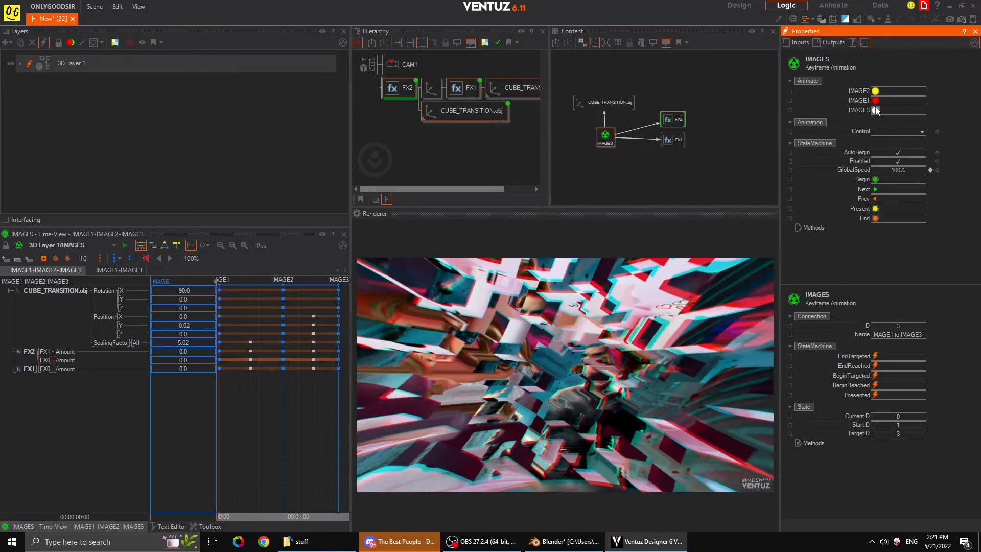
click(874, 101)
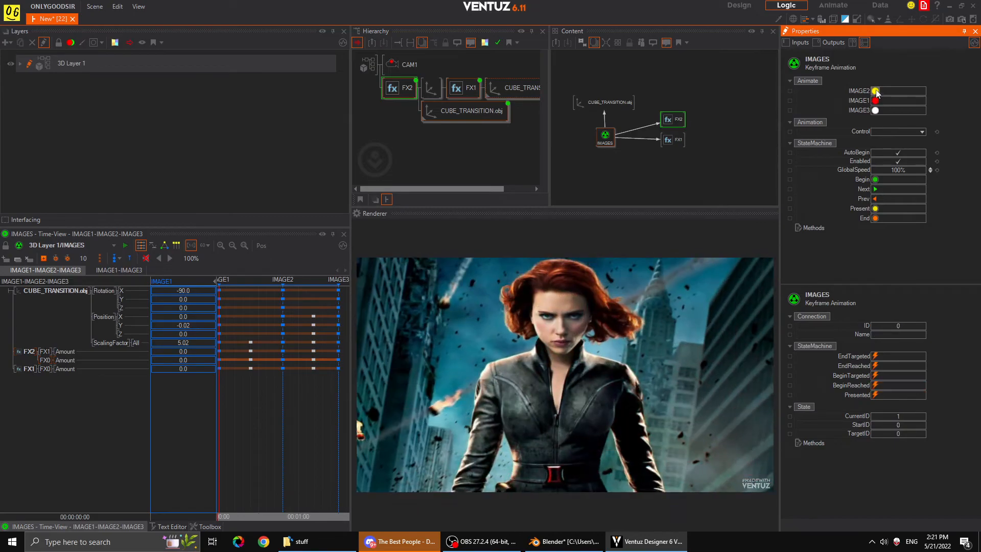
click(875, 91)
click(875, 110)
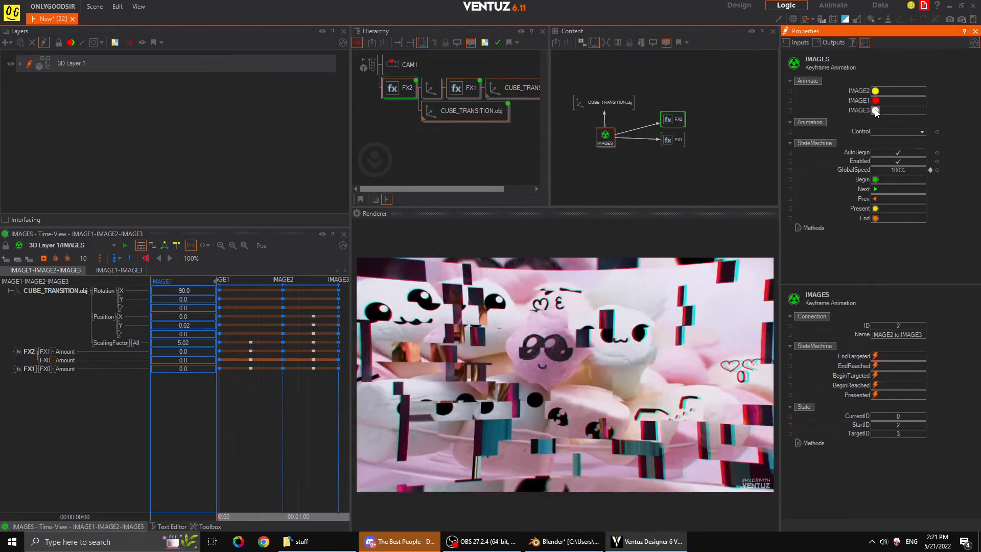
click(874, 100)
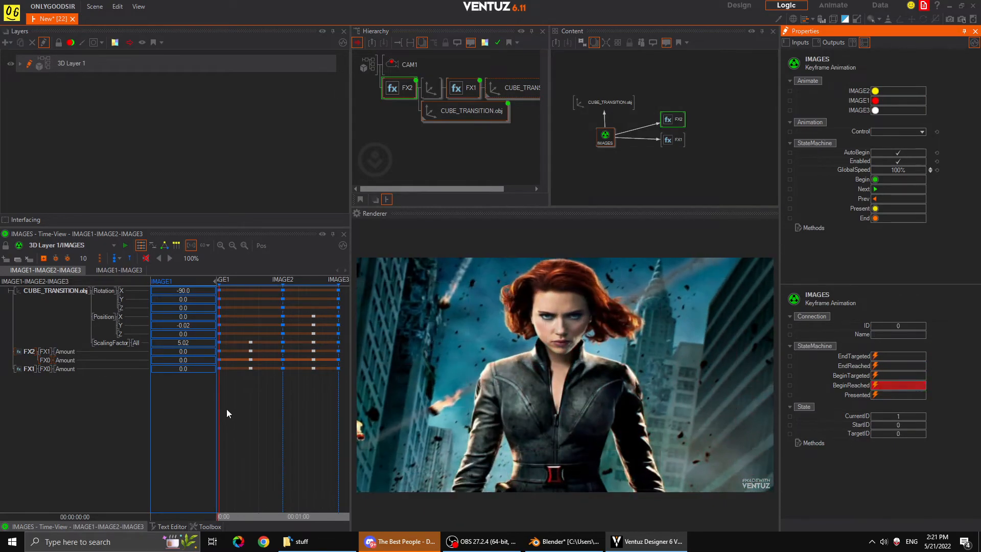
Try a Radial1 value of 2.484 on FX2's Distortion effect at frame 11 of the IMAGE1-IMAGE2-IMAGE3 timeline
click(244, 408)
click(672, 120)
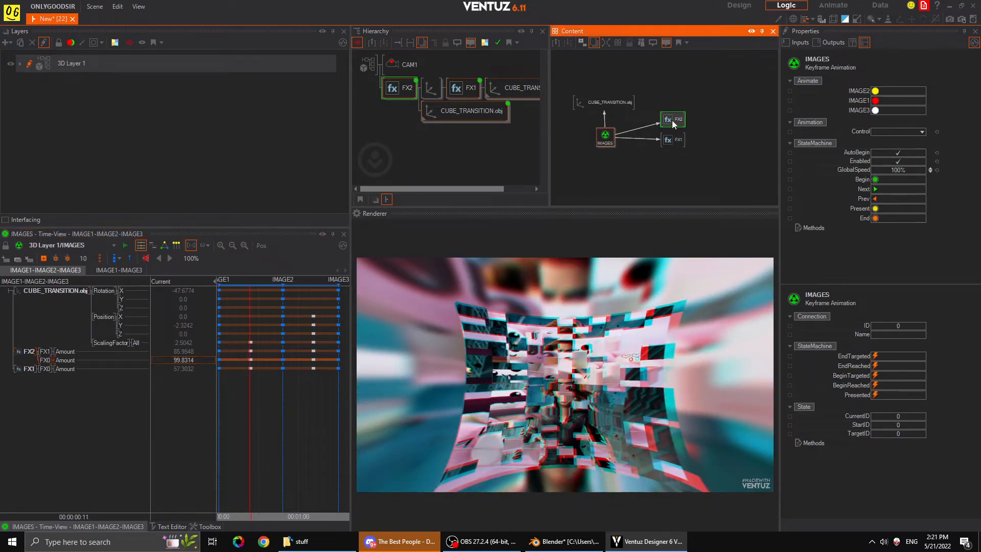
middle_drag(930, 178, 929, 137)
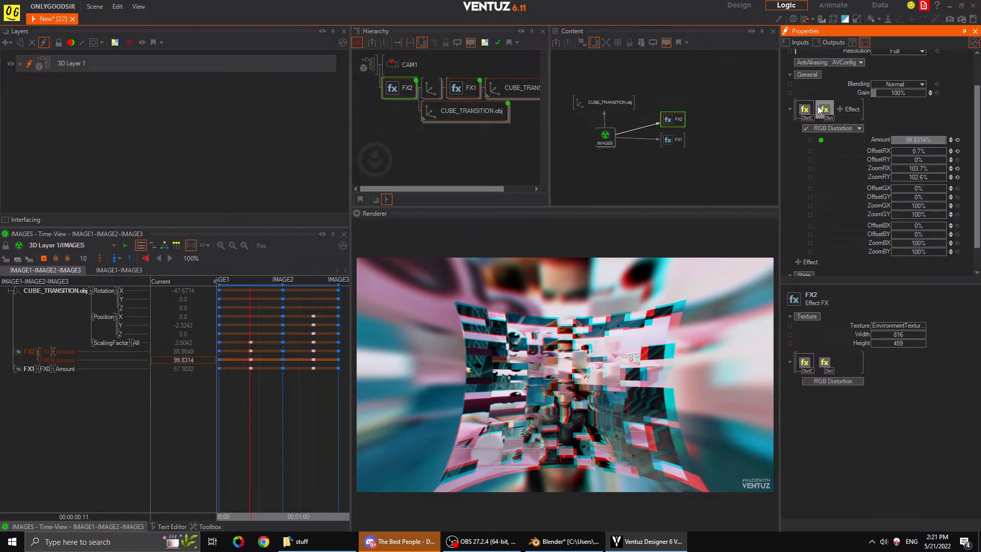
click(822, 110)
scroll(919, 226, down, 1)
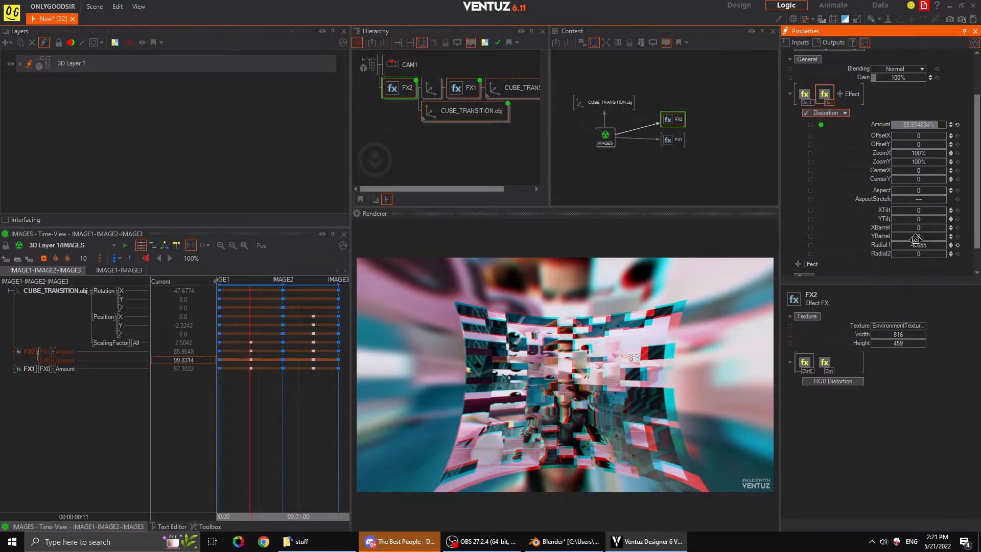
drag(921, 240, 942, 250)
click(249, 362)
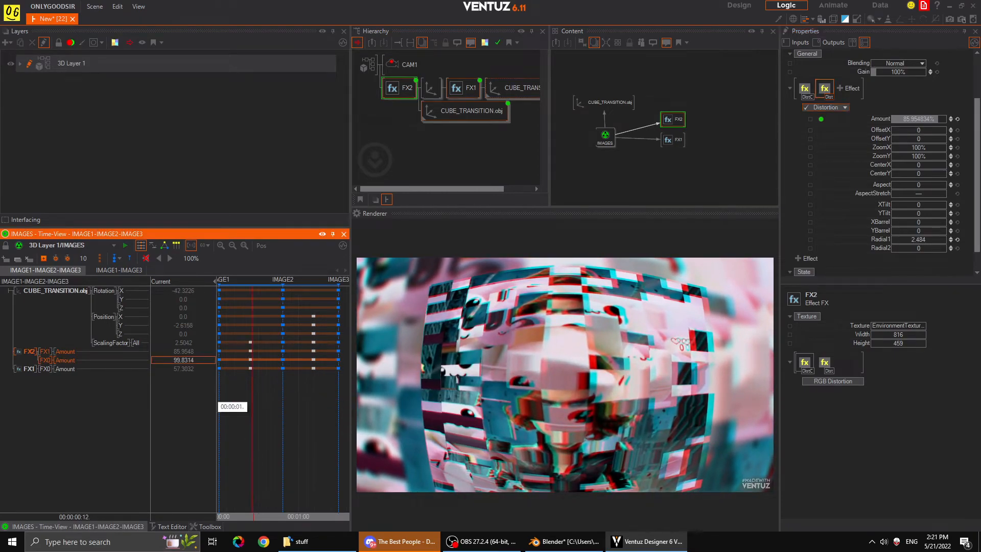
Play the IMAGES transitions, including IMAGE3 to IMAGE1, to check the stronger radial lens distortion
click(605, 135)
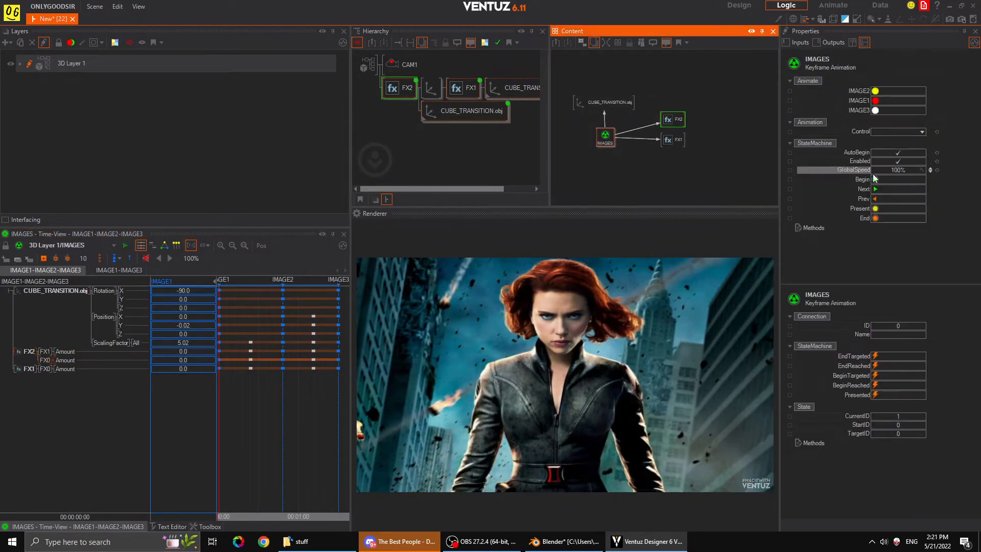
click(875, 101)
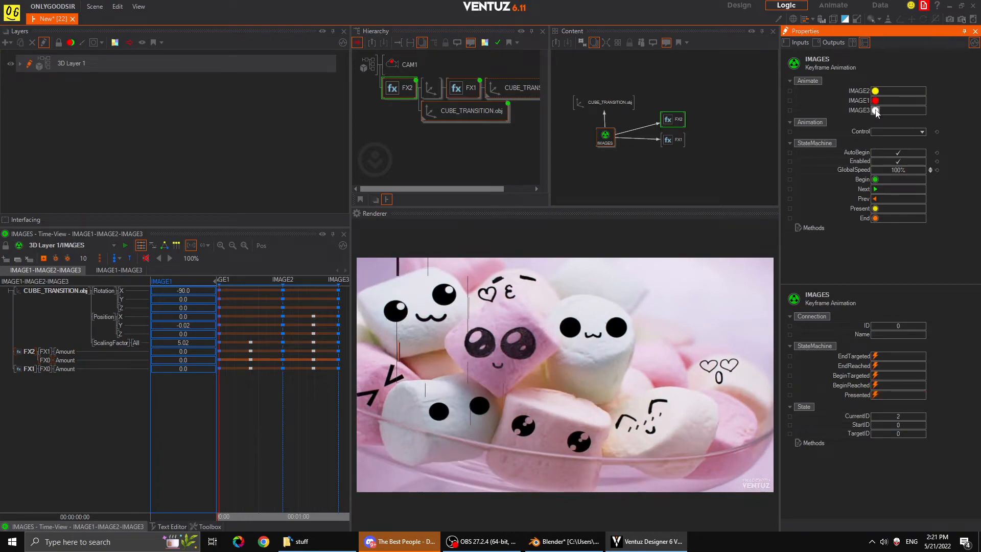
click(875, 111)
click(875, 105)
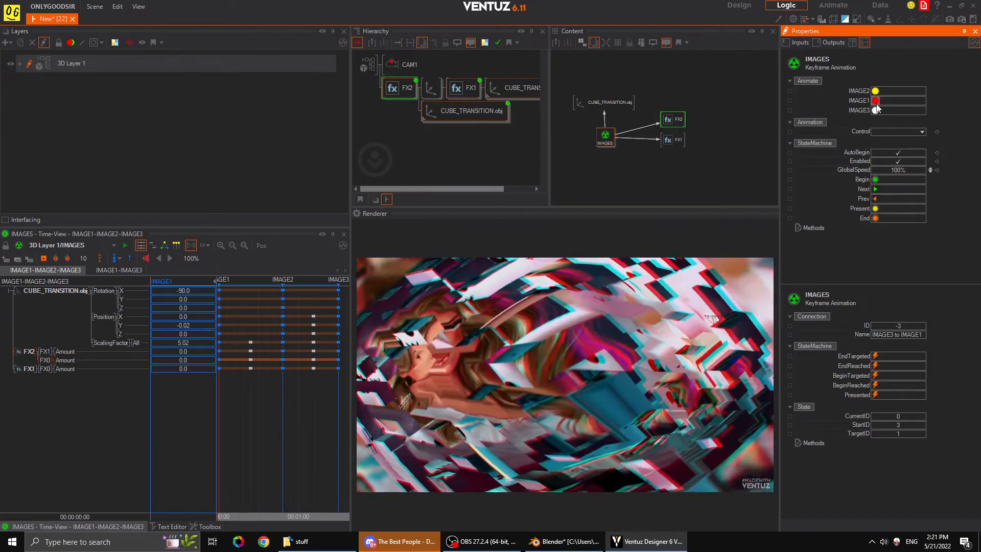
Set Radial1 of FX2's Distortion effect to -0.167 while previewing the transition at frame 9
click(665, 124)
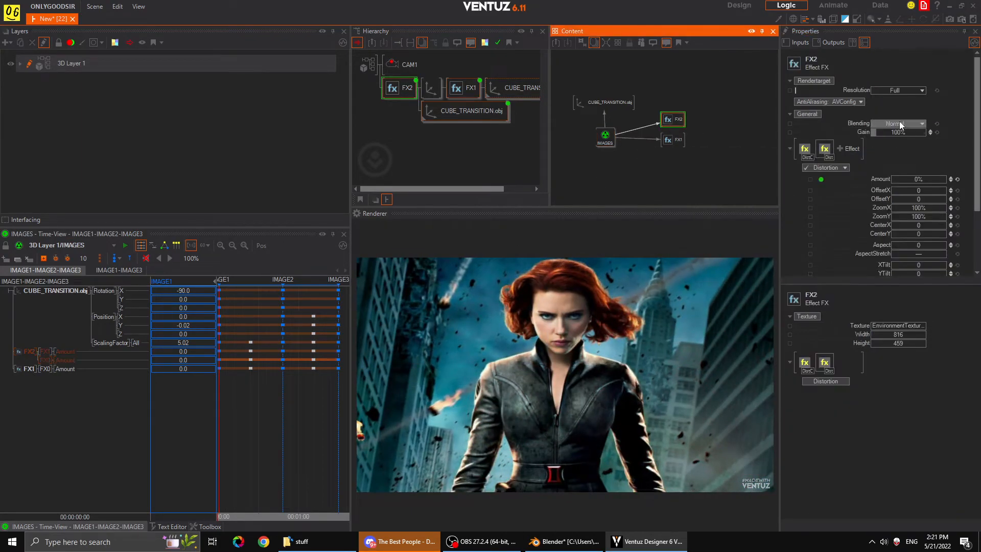
scroll(899, 148, down, 2)
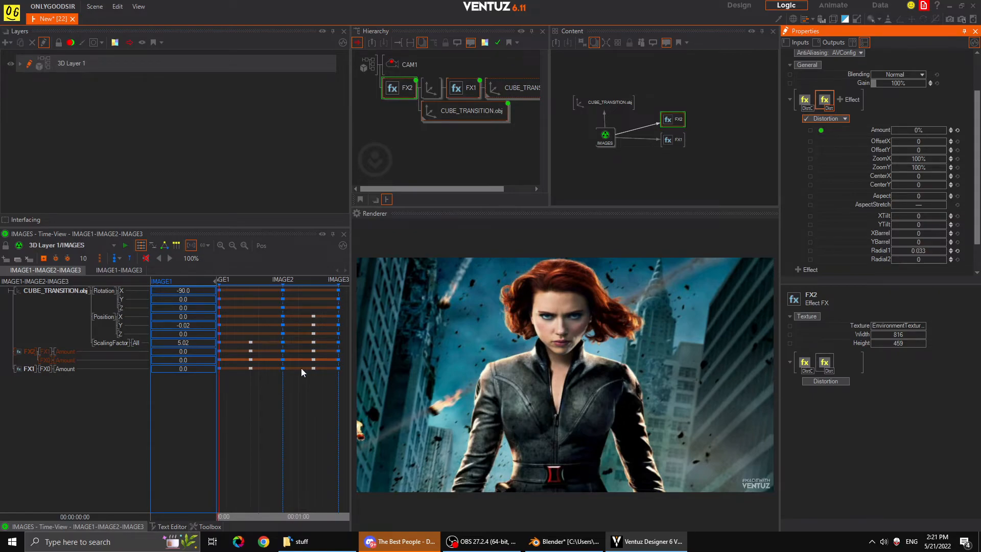
drag(225, 392, 245, 387)
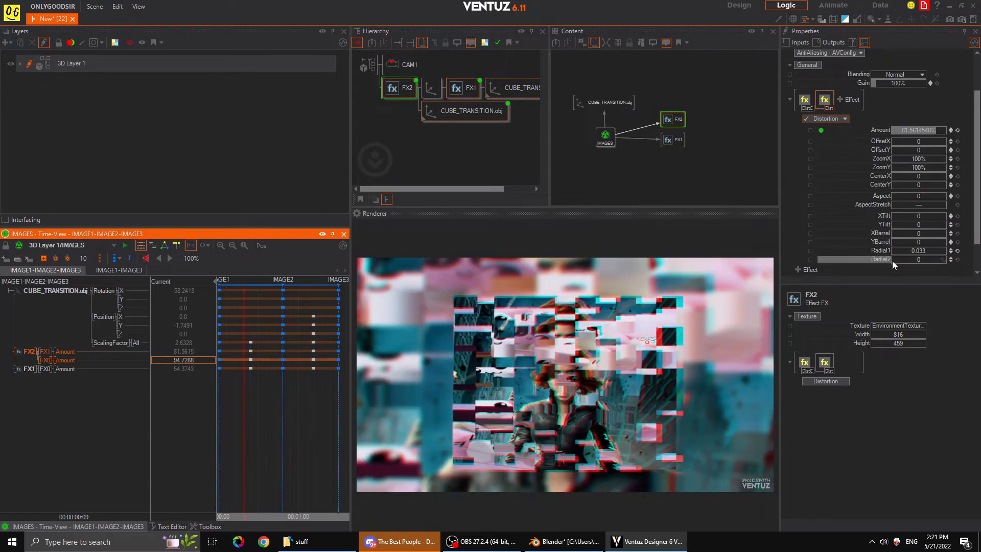
drag(918, 250, 945, 248)
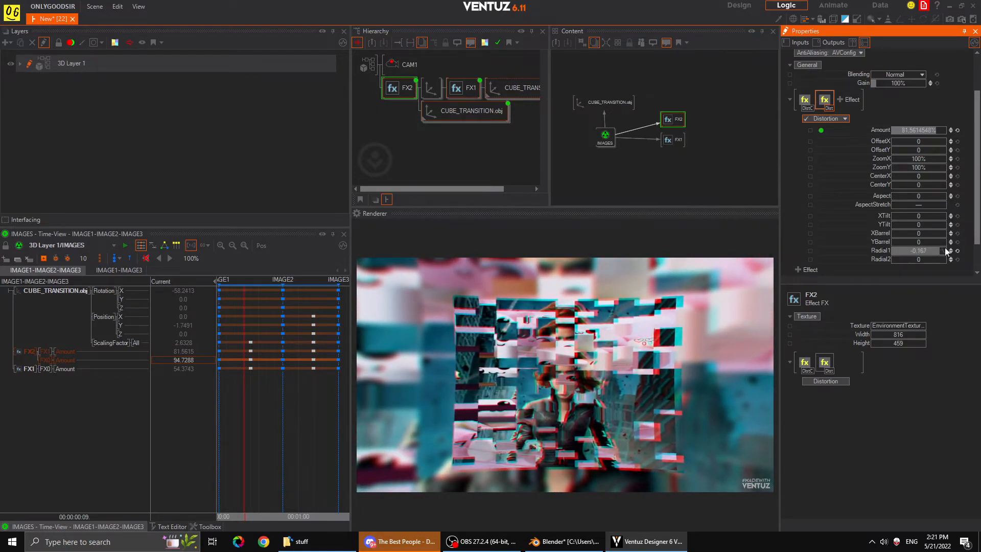
Set FX2's RGB Distortion OffsetGX to -0.3%, ZoomGX to 100.7%, ZoomGY to 99.5% and ZoomBX to 102.6%, and return the timeline to frame 0
click(809, 103)
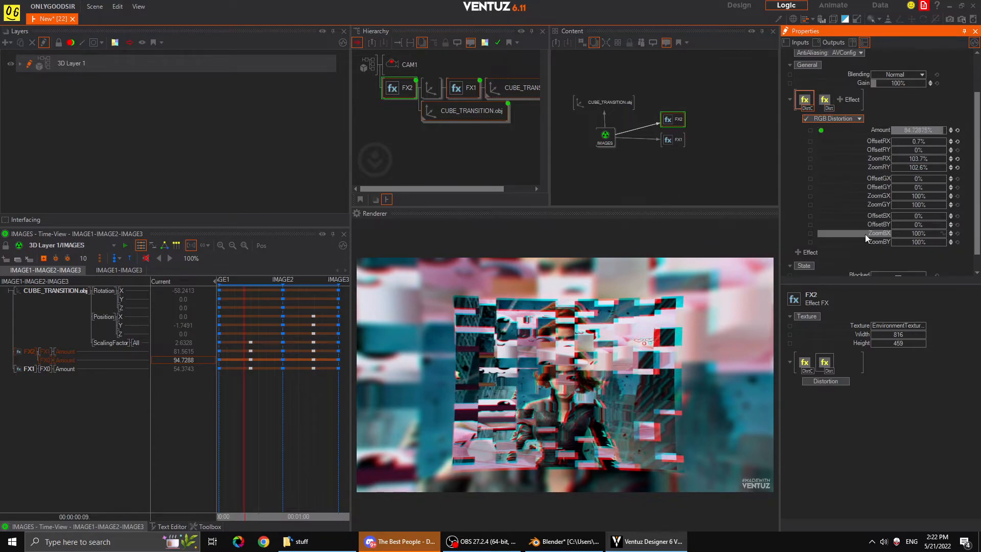
drag(919, 178, 934, 233)
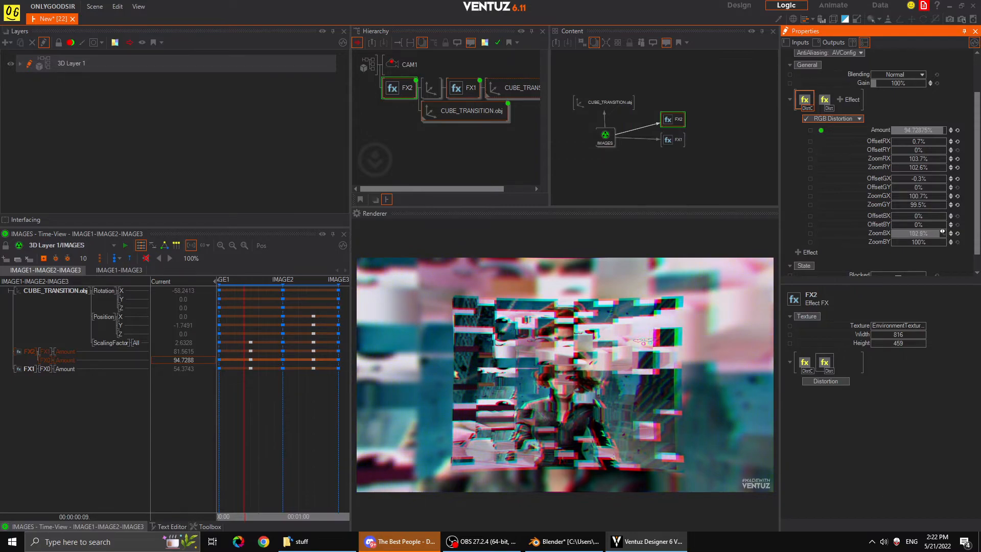
click(219, 395)
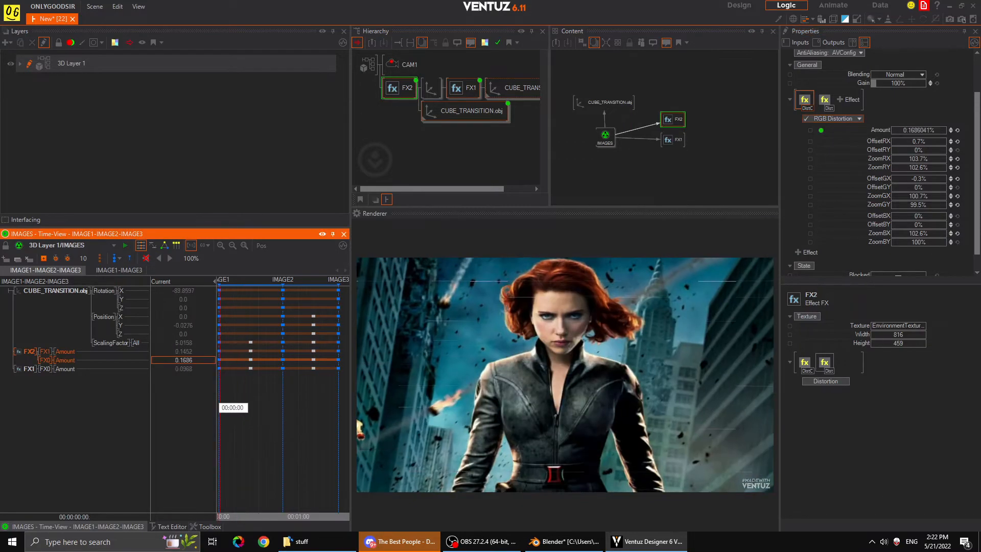
Replay the IMAGES transitions between IMAGE1, IMAGE2 and IMAGE3 to check the adjusted lens and RGB distortion
click(605, 136)
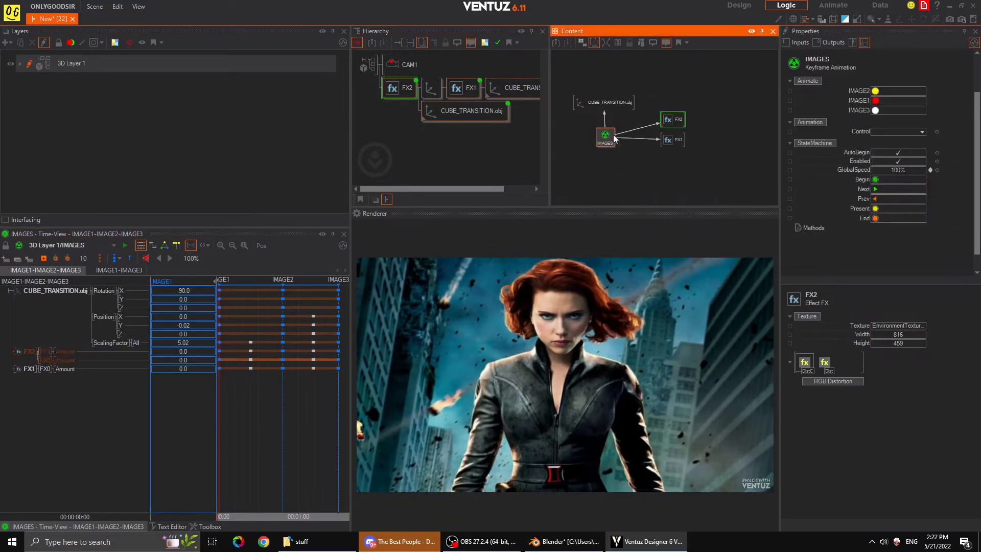
click(874, 101)
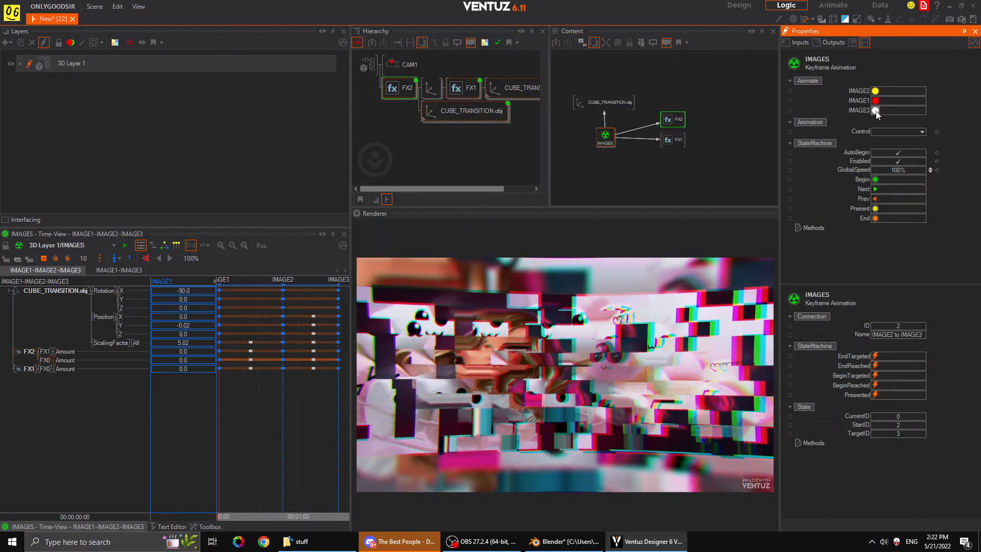
click(875, 92)
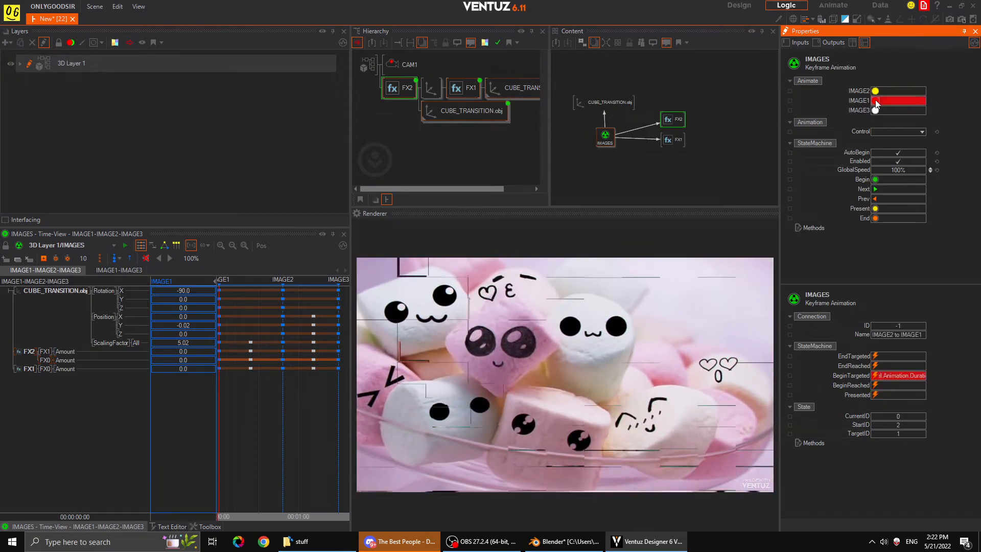
click(875, 100)
click(875, 110)
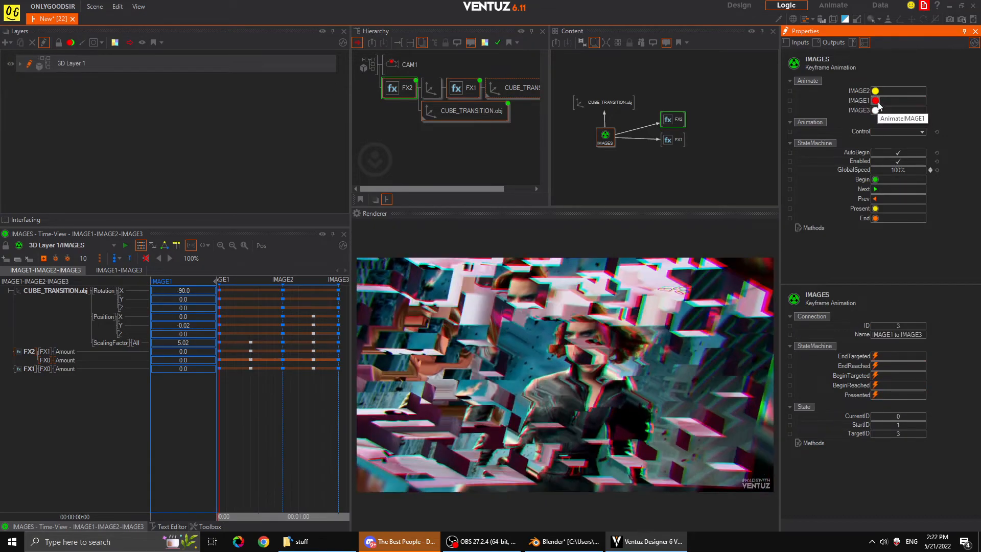
click(874, 102)
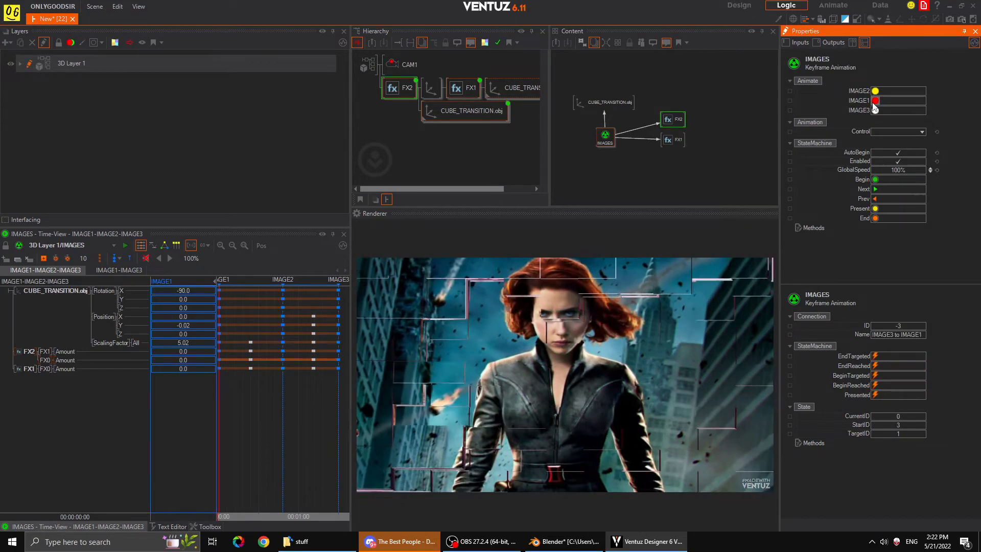
click(874, 91)
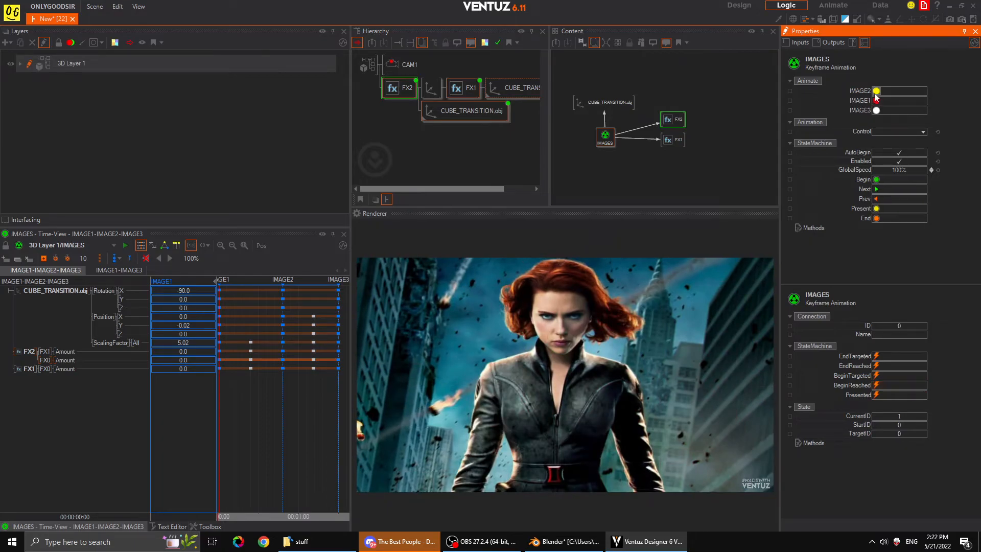
click(876, 101)
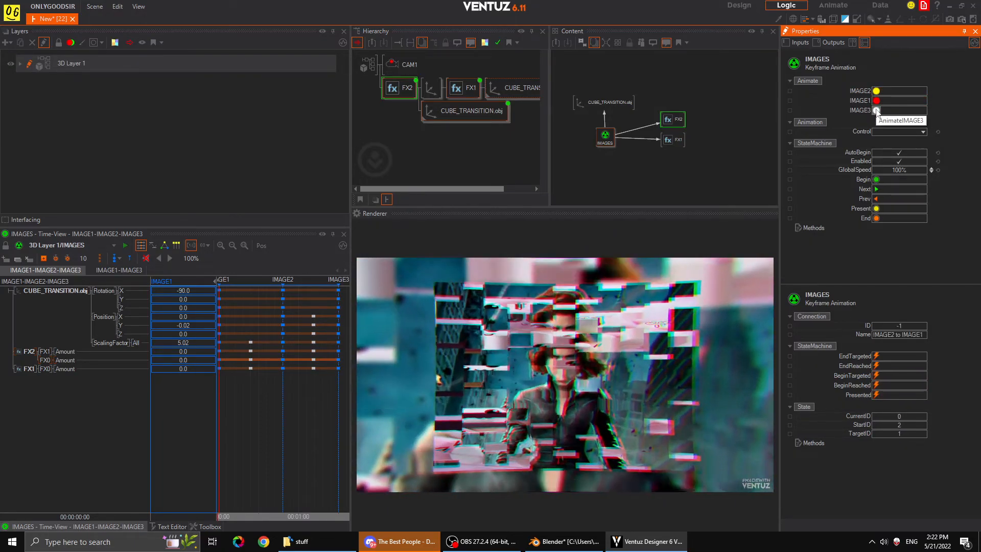
click(876, 110)
click(876, 101)
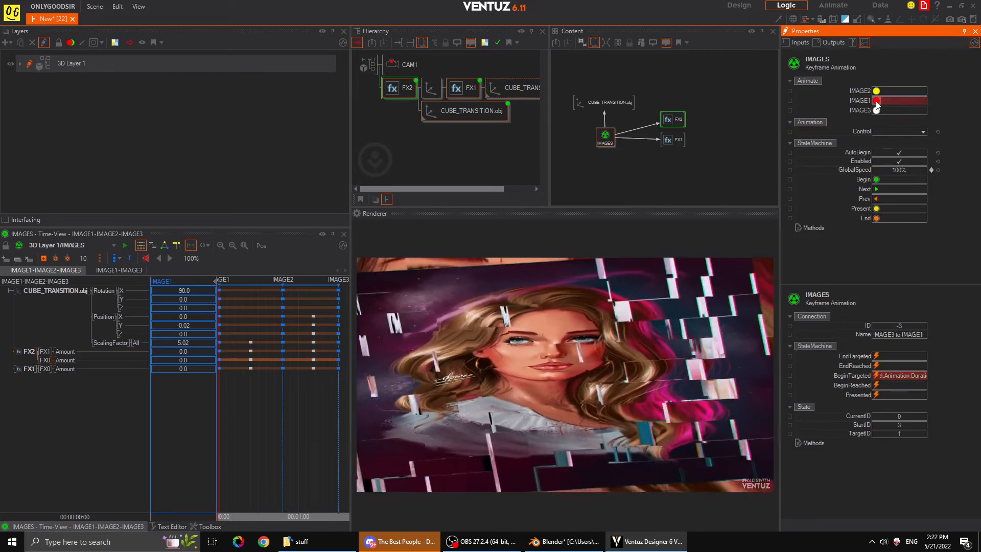
click(876, 91)
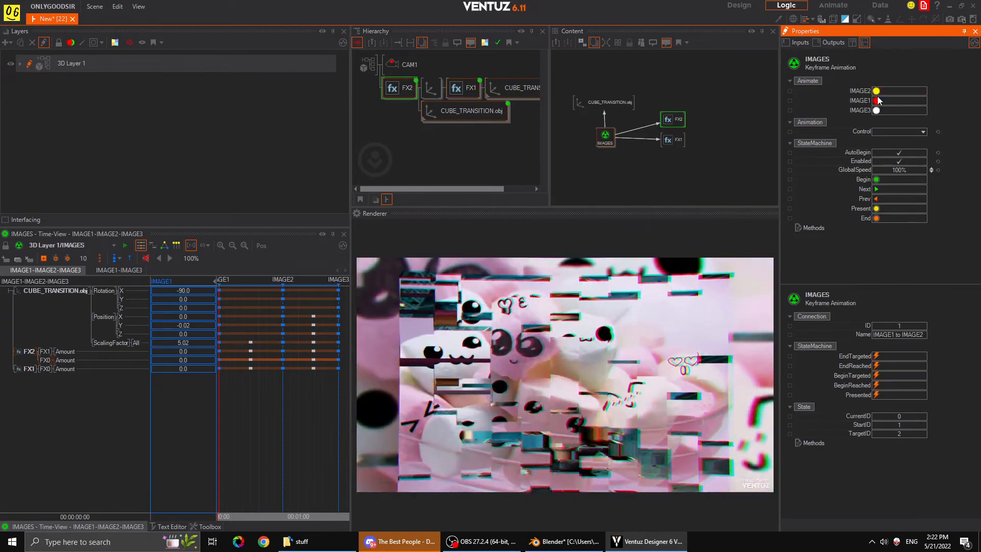
Set CAM1's Width to 20.7 and Height to 14.5, and select FX2 with the timeline at the IMAGE1 keyframe
click(386, 65)
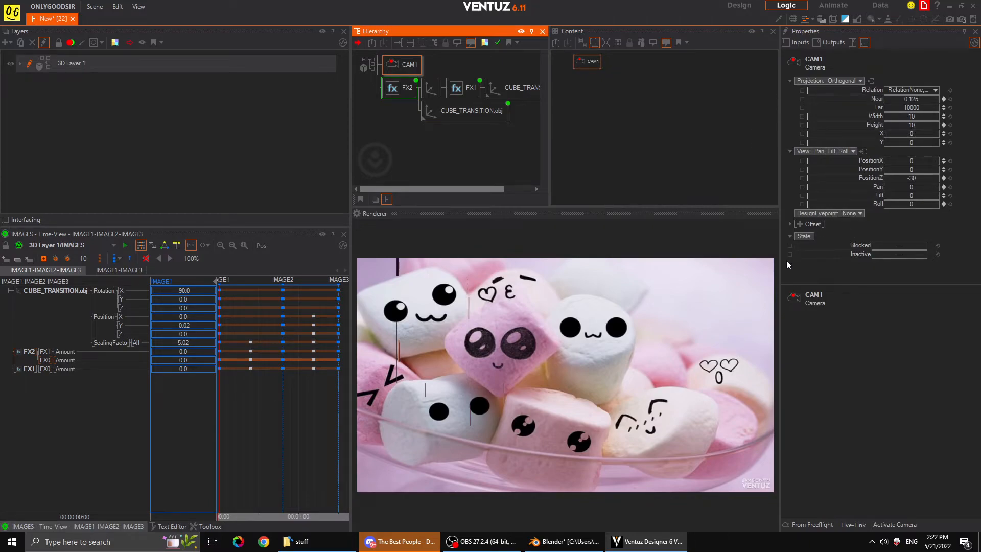
mouse_move(920, 116)
mouse_down()
mouse_move(938, 116)
mouse_move(913, 124)
mouse_move(937, 125)
mouse_move(928, 116)
mouse_up()
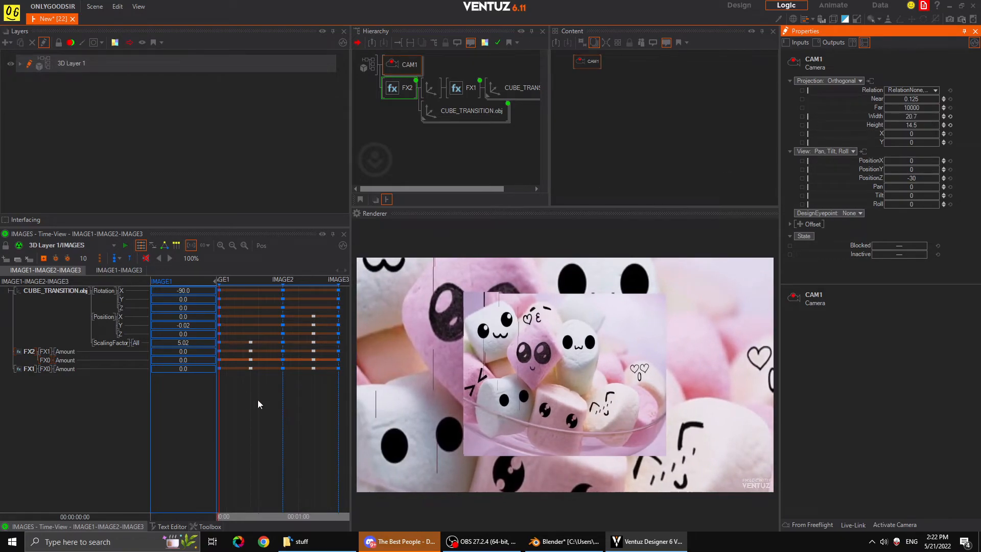
drag(257, 403, 219, 402)
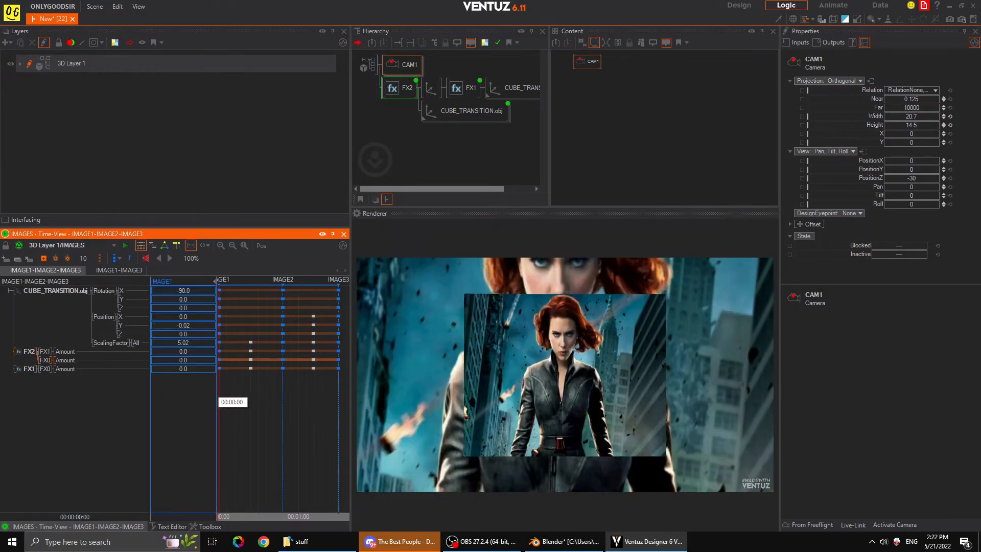
click(396, 86)
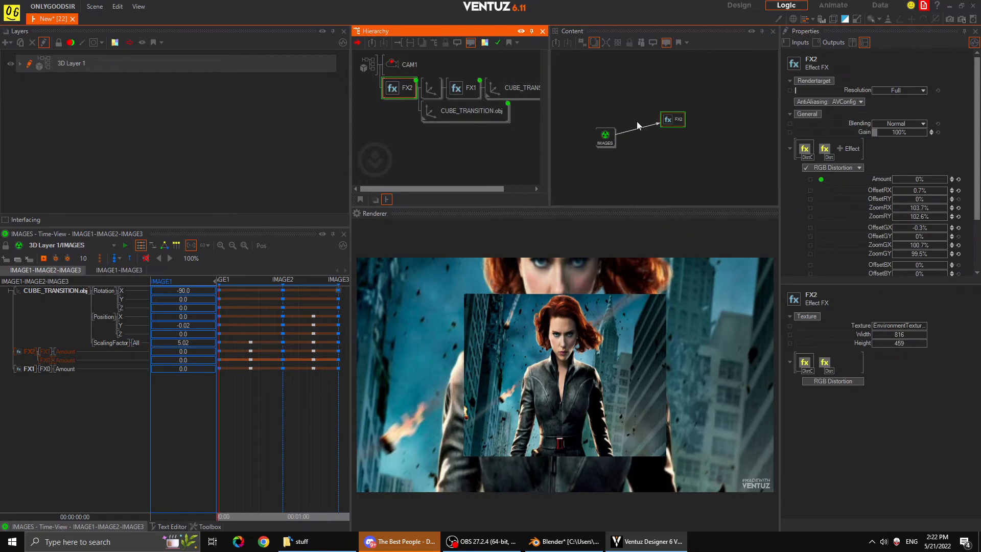
Replay the IMAGES transitions between IMAGE1, IMAGE2 and IMAGE3 to check the new camera framing
click(604, 136)
click(876, 102)
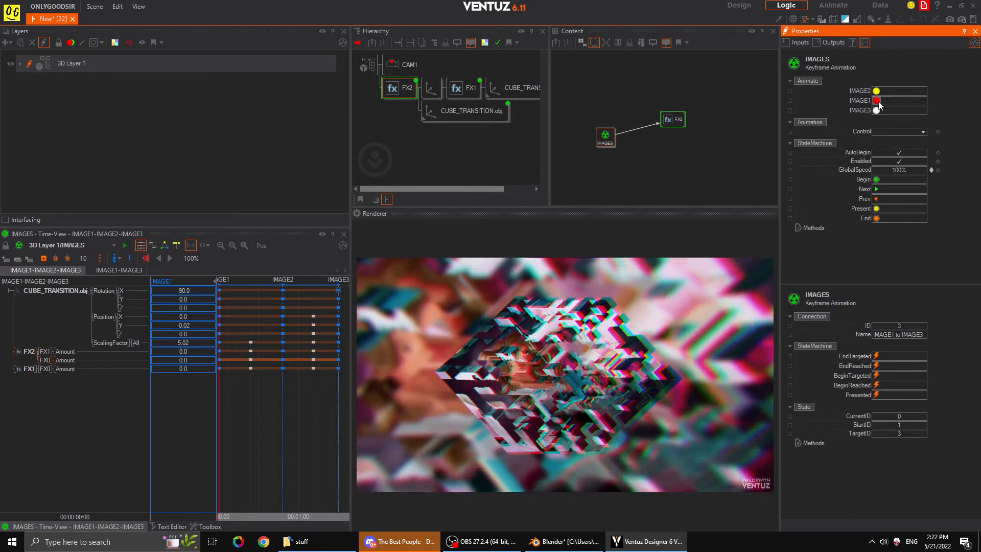
click(879, 100)
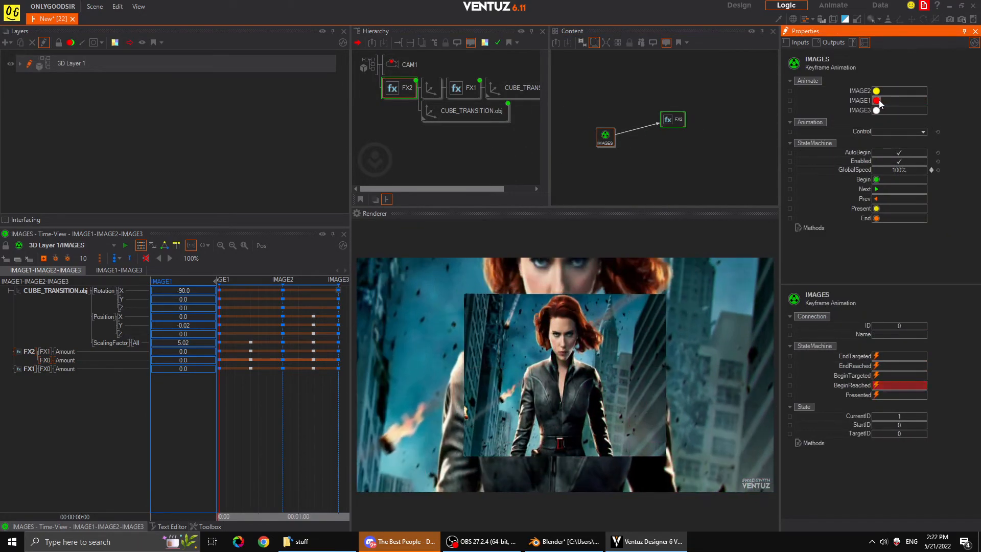
click(876, 92)
click(876, 111)
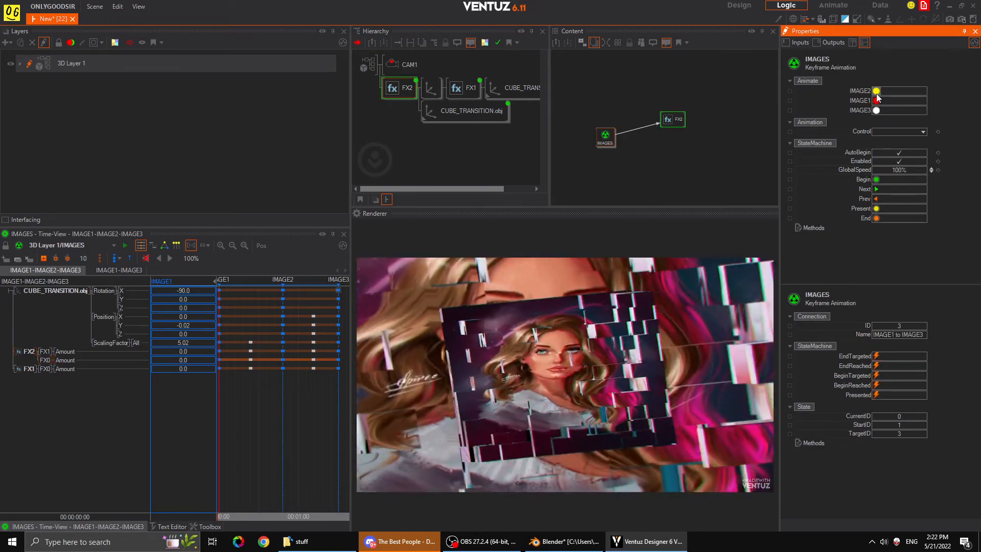
click(876, 100)
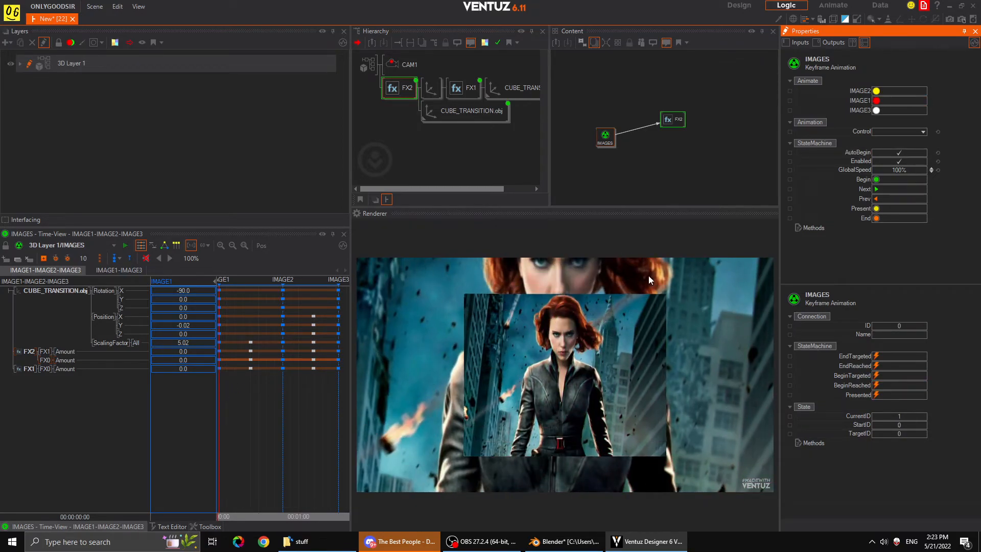
Set FX1's blur Amount keyframe at frame 12, between IMAGE1 and IMAGE2, to 0
mouse_move(221, 388)
mouse_down()
mouse_move(242, 385)
mouse_move(219, 384)
mouse_up()
middle_drag(255, 391, 280, 391)
scroll(280, 406, down, 1)
click(395, 84)
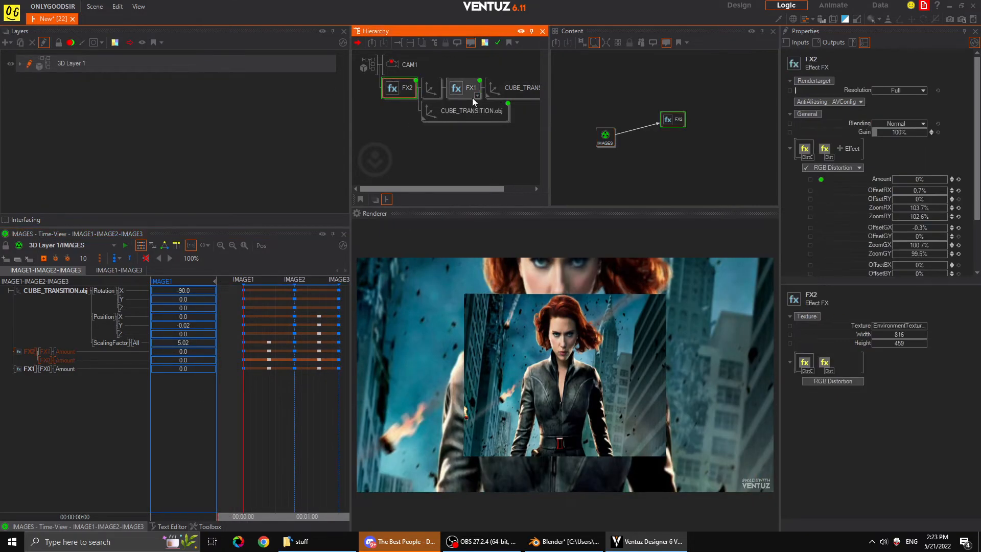
click(680, 120)
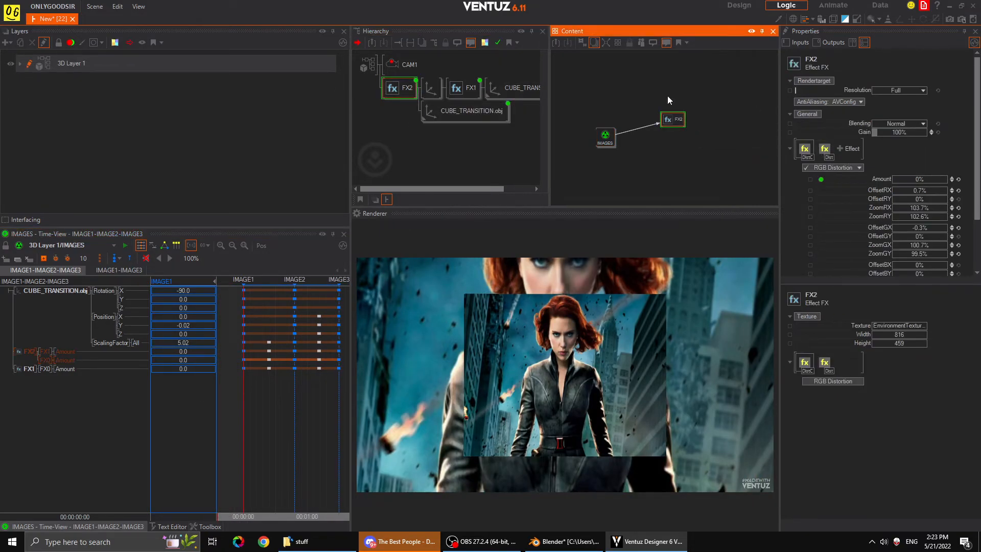
click(466, 90)
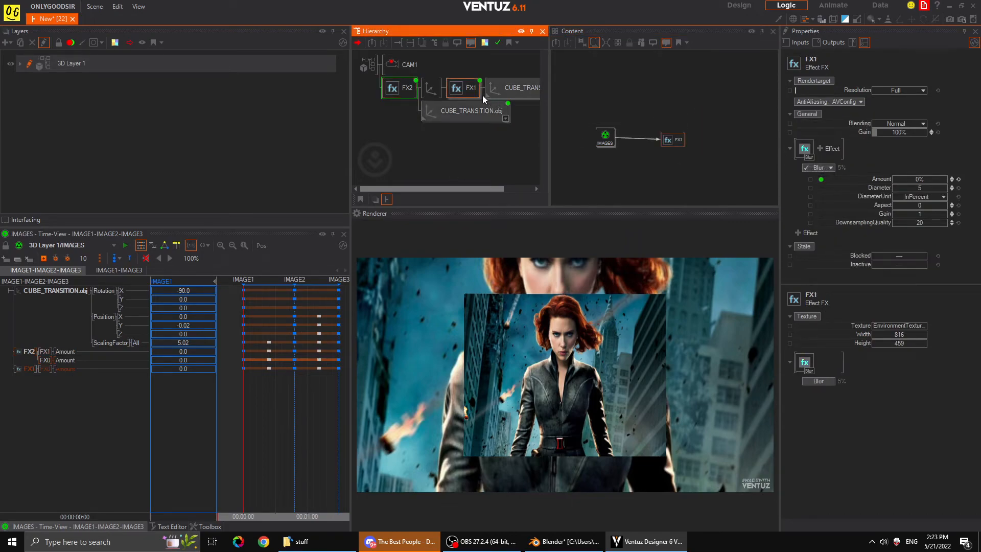
click(45, 369)
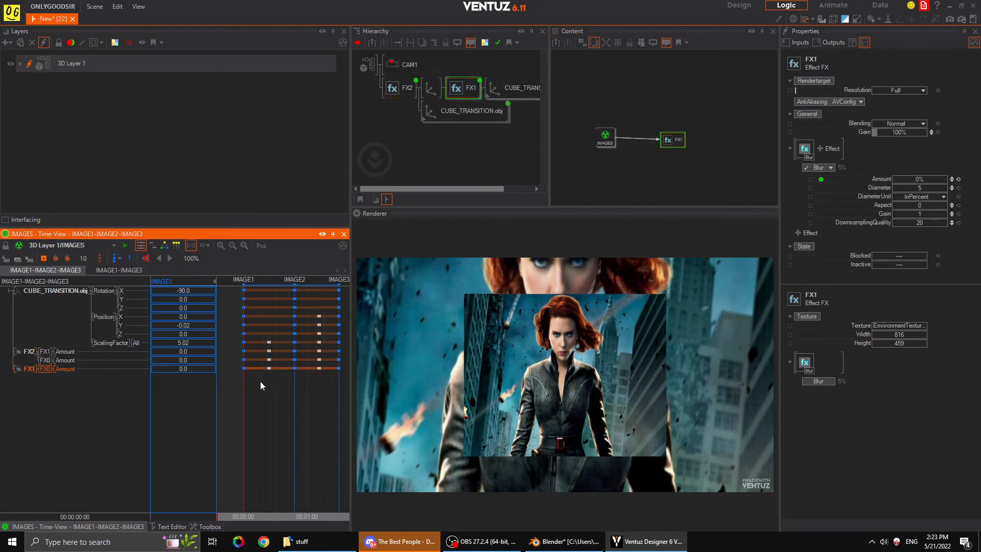
click(269, 396)
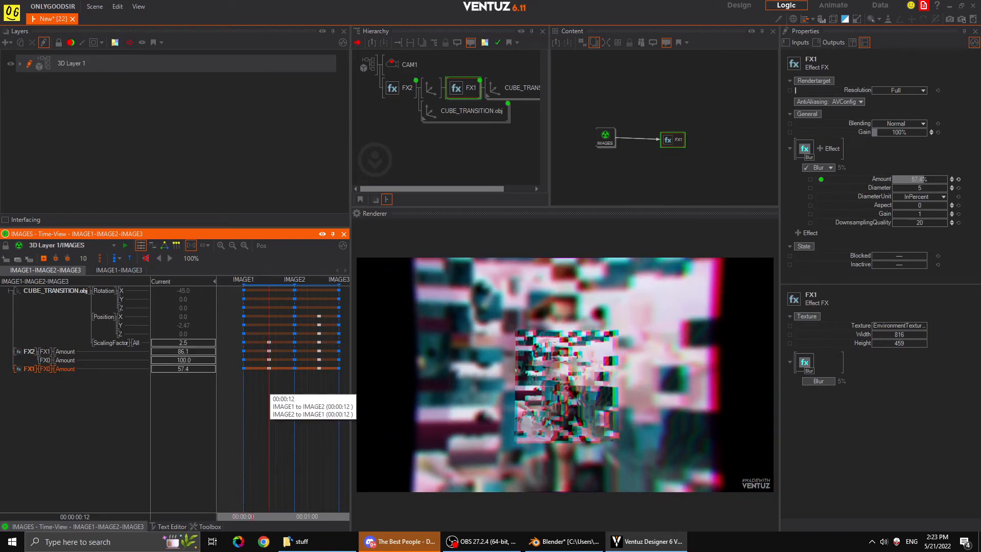
click(269, 368)
click(194, 368)
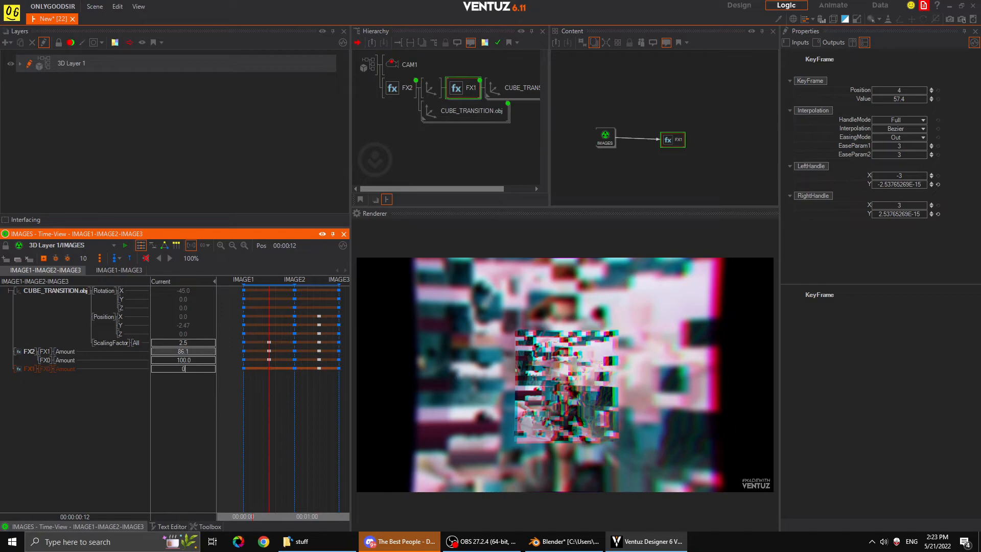
key(Return)
Set FX1's blur Amount to 100 at both the IMAGE1 and IMAGE2 keyframes
click(243, 393)
click(187, 368)
text(100)
key(Return)
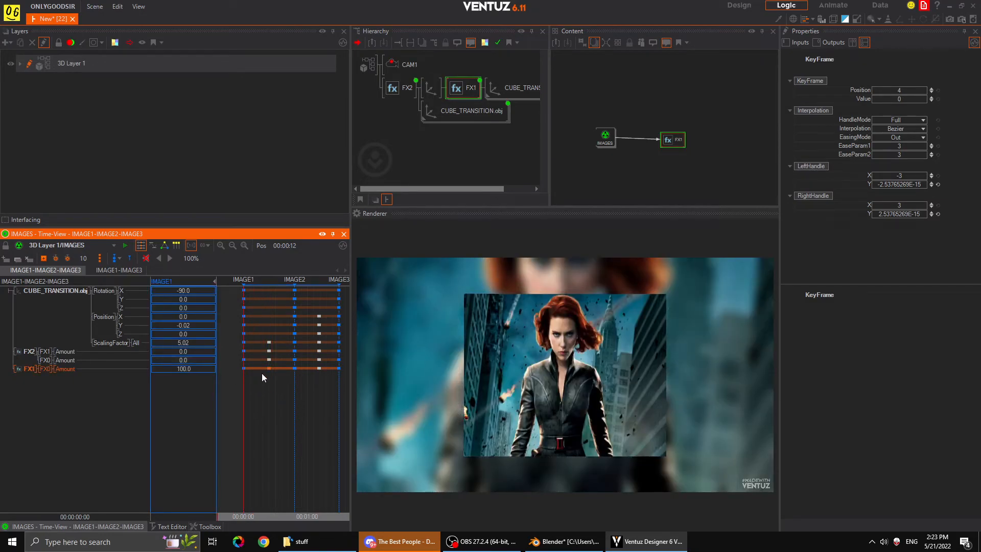
click(608, 140)
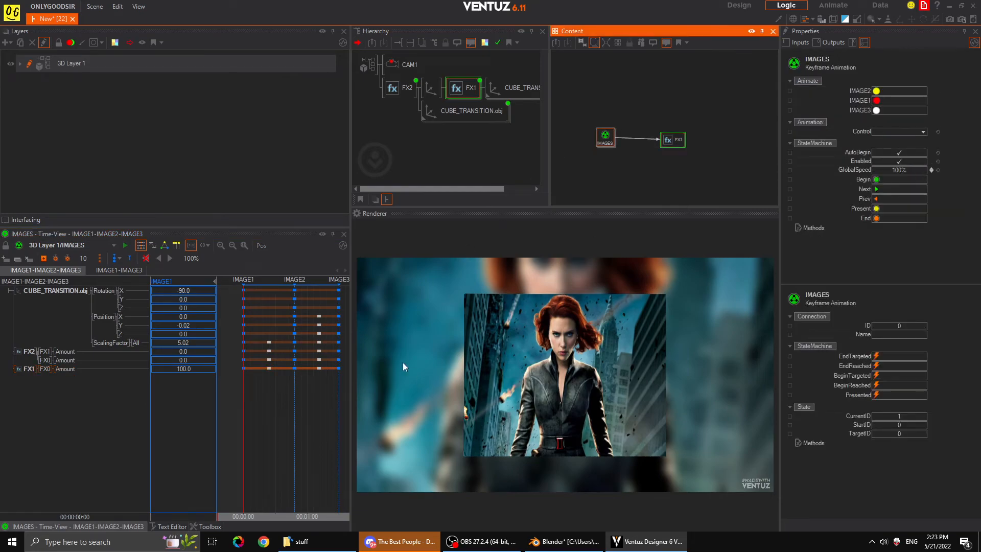
drag(244, 407, 294, 402)
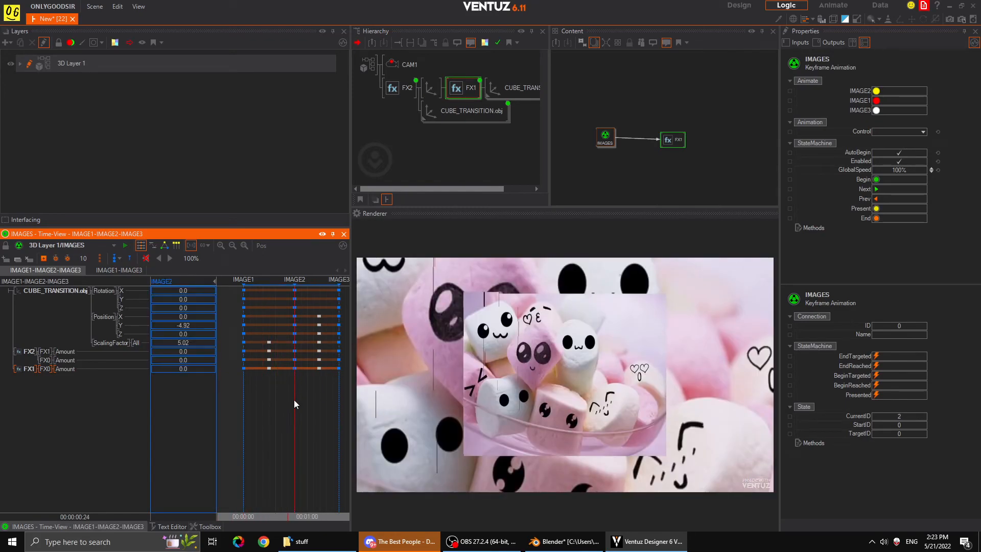
click(191, 370)
text(100)
key(Return)
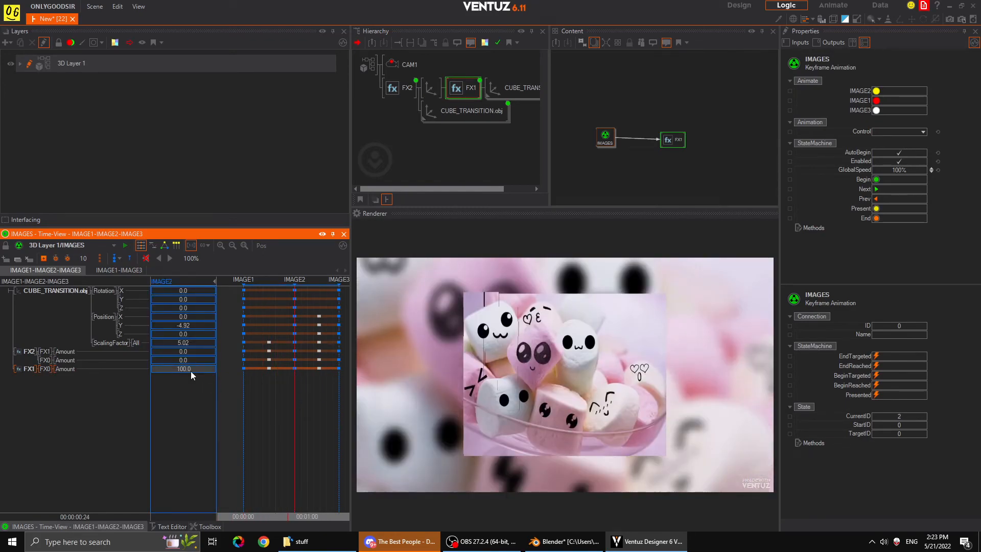
Set FX1's blur Amount to 100 at the IMAGE3 keyframe
middle_drag(299, 401, 285, 397)
drag(285, 396, 320, 390)
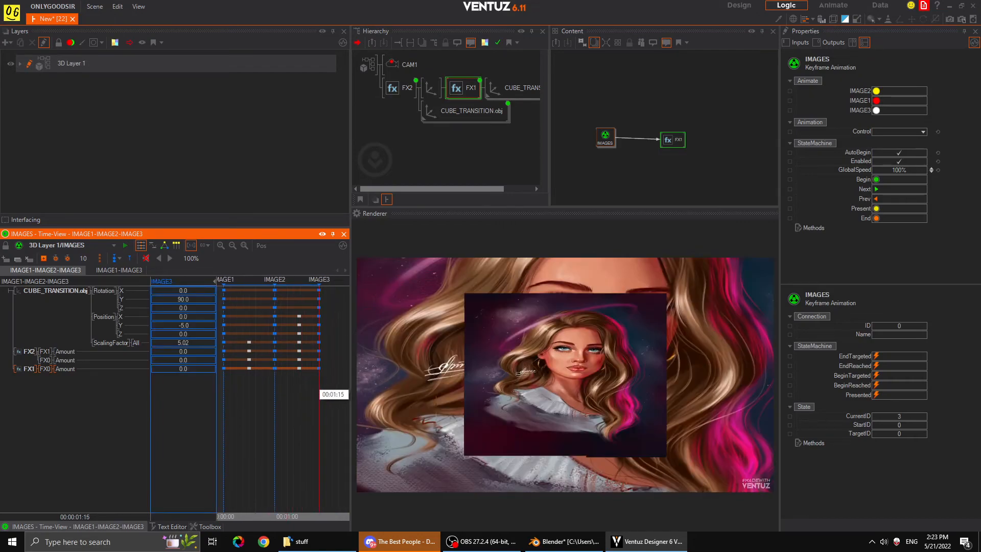
click(203, 369)
text(100)
key(Return)
Set FX1's blur Amount to 100 at the frame 12 keyframe between IMAGE1 and IMAGE2
click(299, 392)
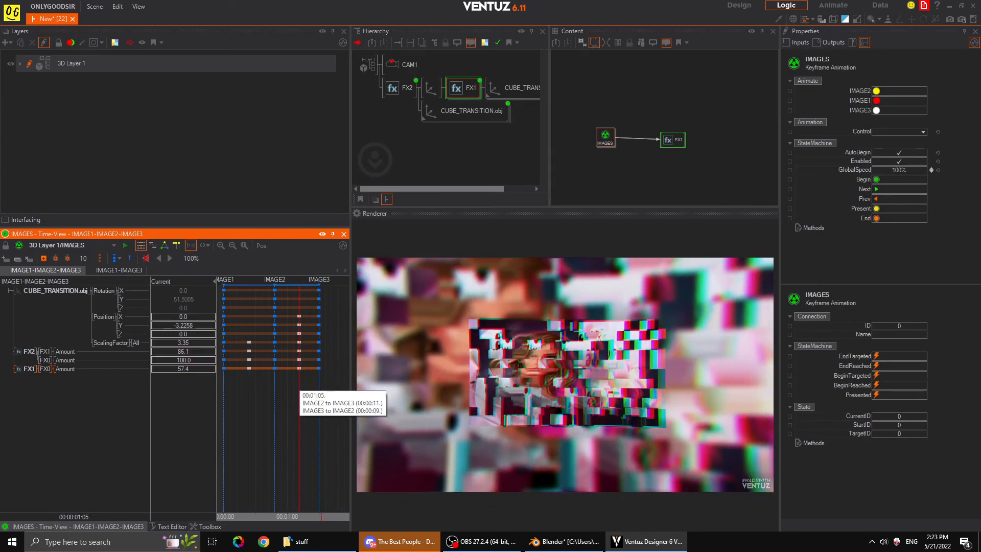
scroll(298, 409, up, 3)
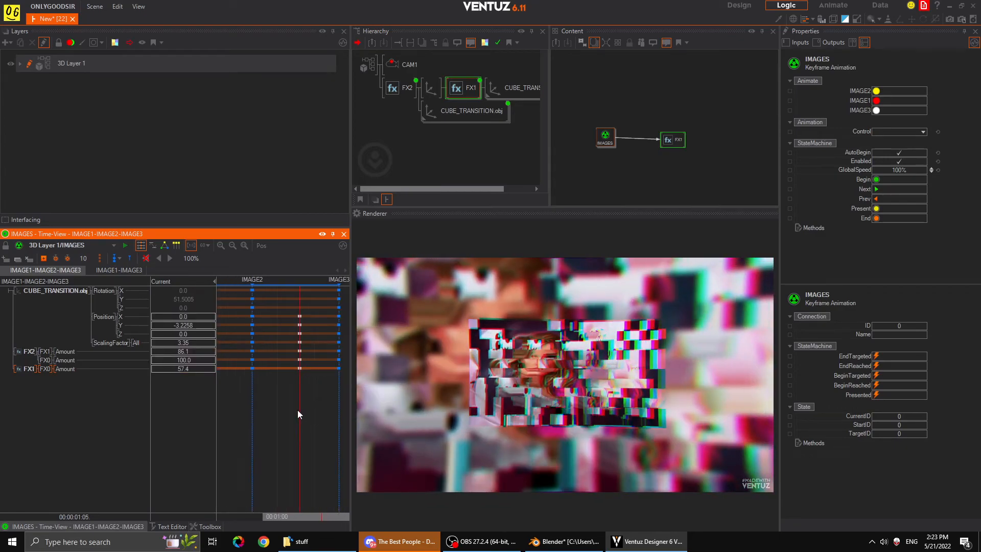
scroll(291, 417, down, 1)
click(239, 406)
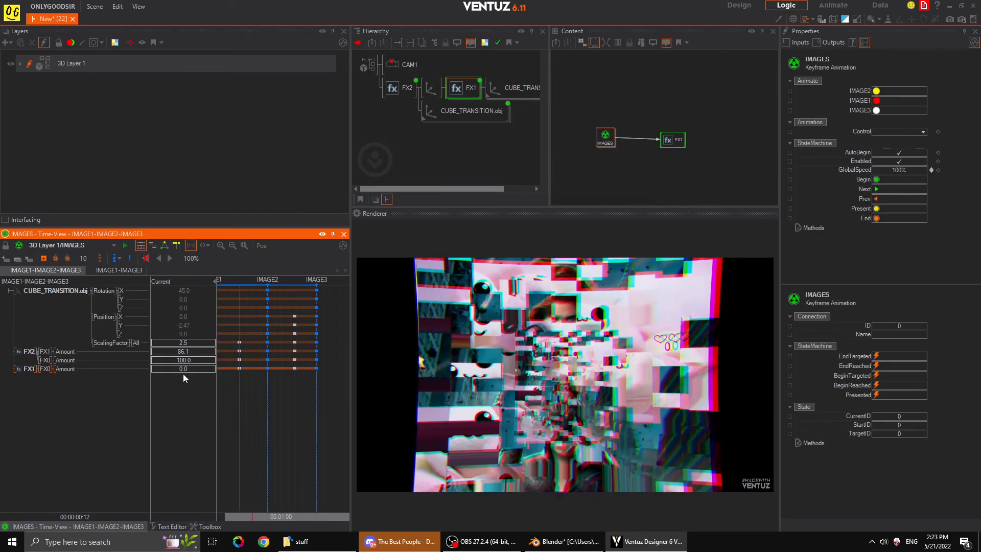
text(100)
key(Return)
middle_drag(230, 392, 242, 391)
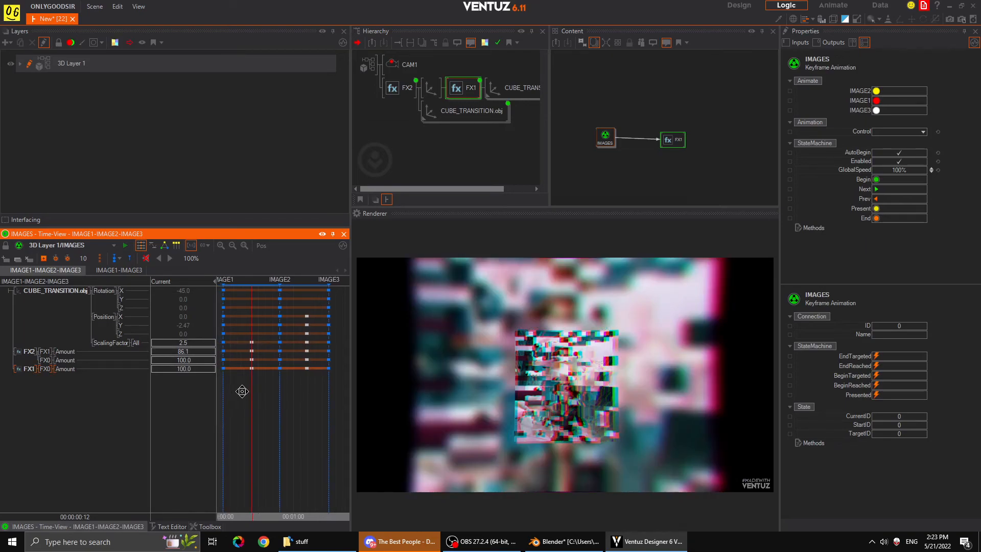
Set CUBE_TRANSITION.obj's ScalingFactor keyframe at frame 12 to 3.6 and return the timeline to the IMAGE1 keyframe
click(251, 342)
scroll(192, 342, up, 3)
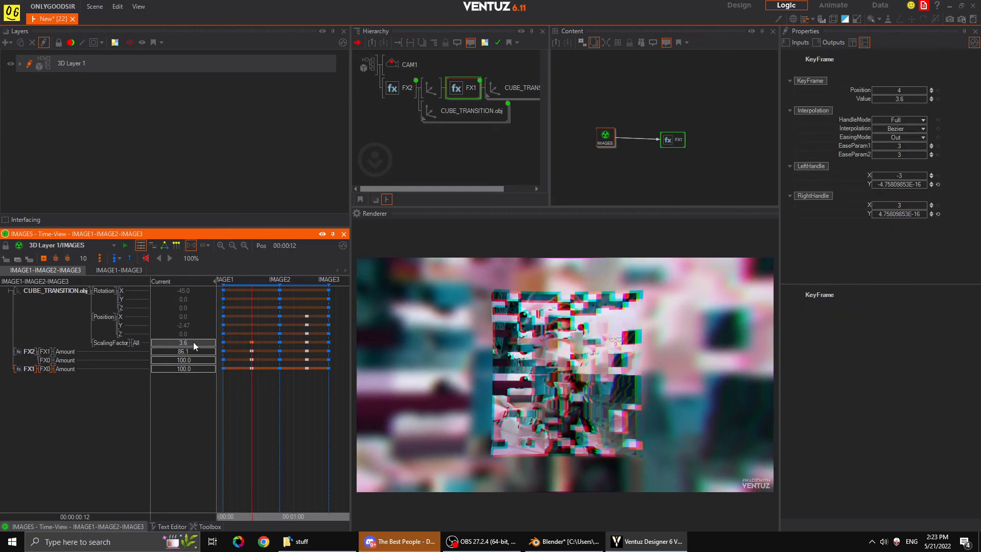
click(256, 402)
Play the IMAGES transitions repeatedly between IMAGE1, IMAGE2 and IMAGE3 to review the background blur and cube scaling
click(605, 137)
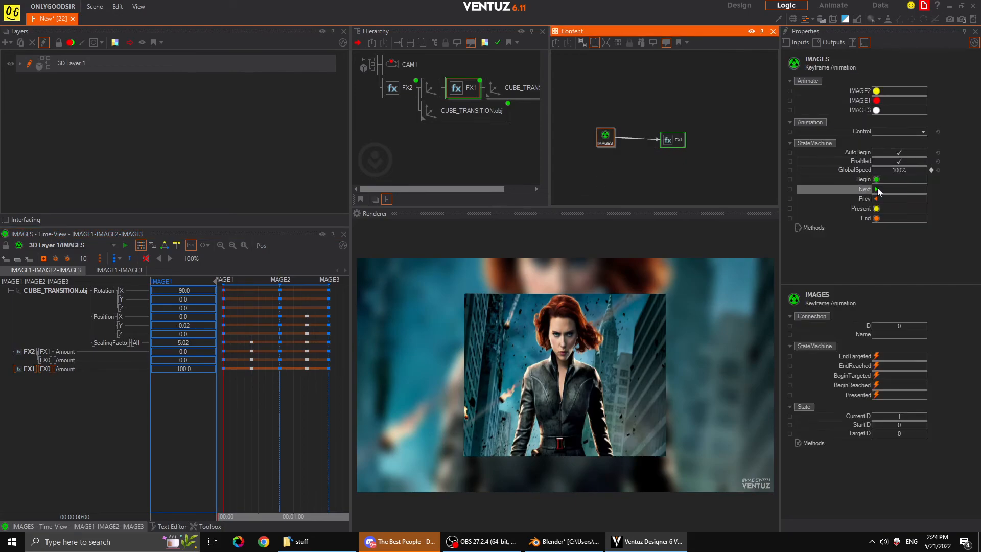
click(877, 109)
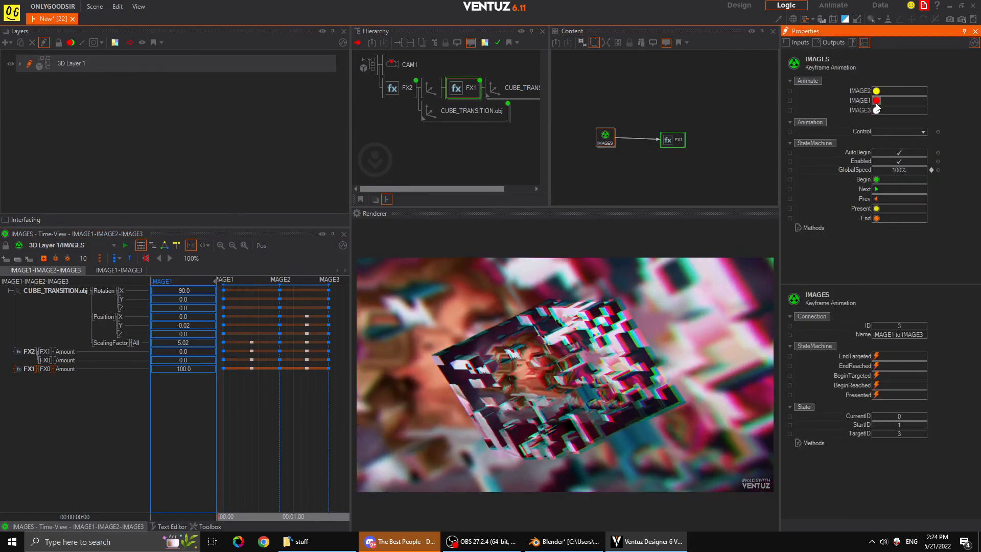
click(876, 102)
click(877, 91)
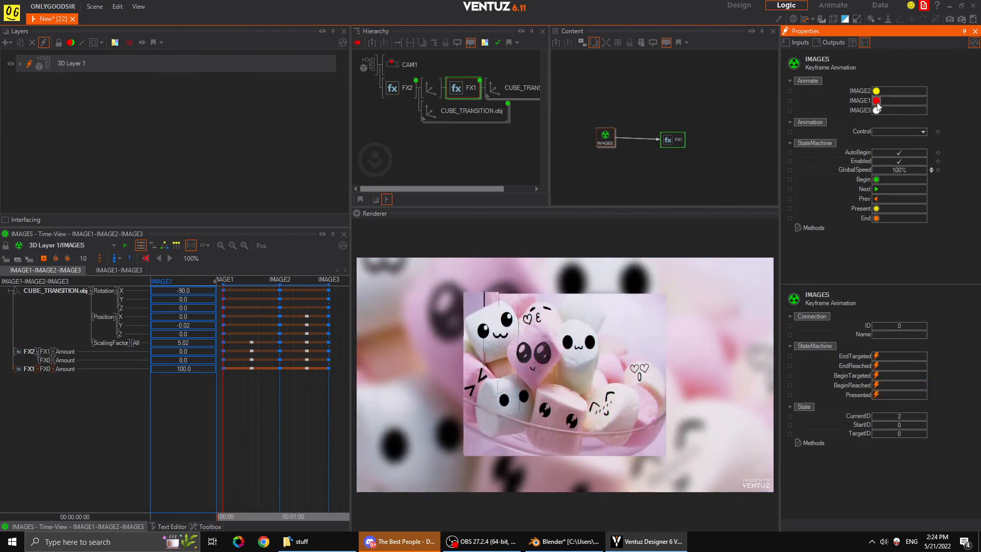
click(876, 101)
click(876, 110)
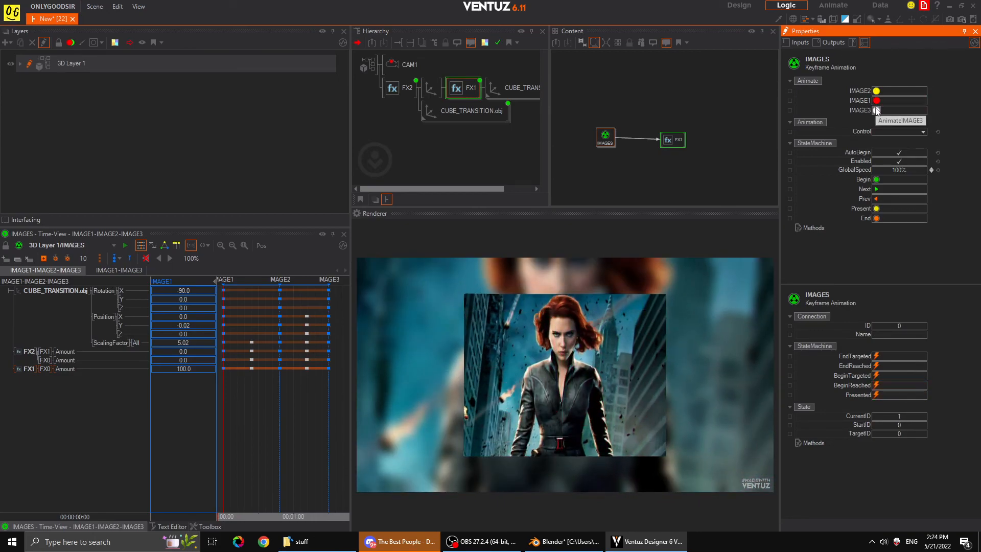
click(876, 101)
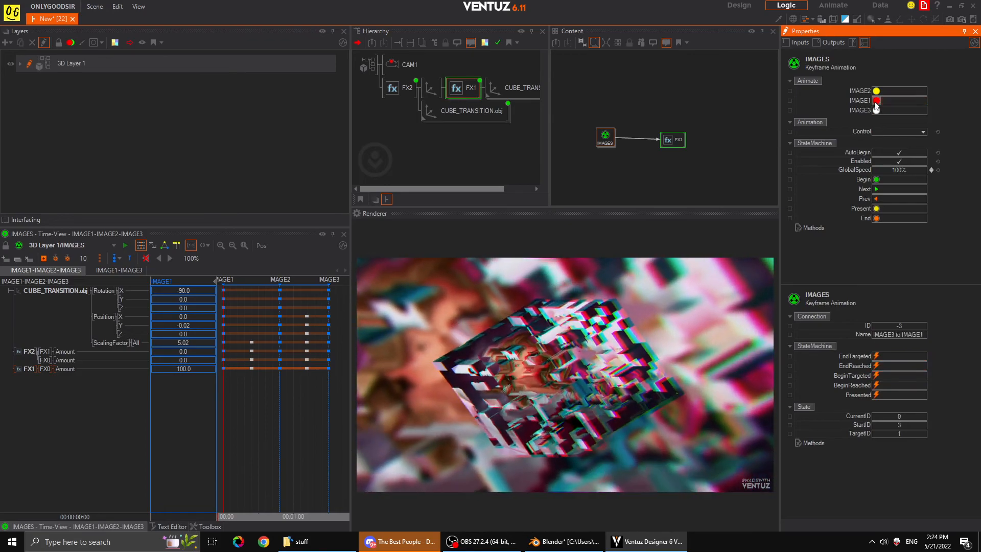
click(877, 91)
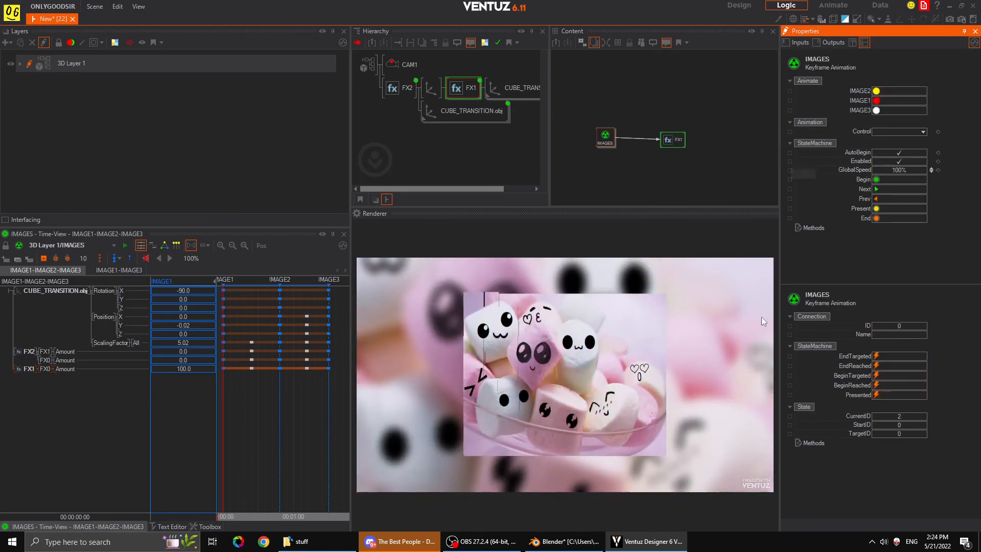
click(876, 100)
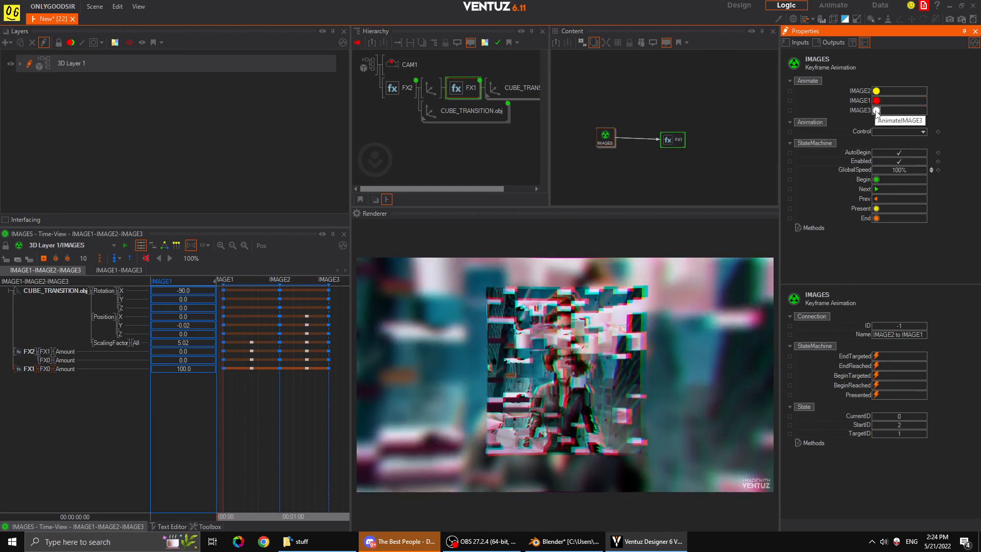
click(876, 111)
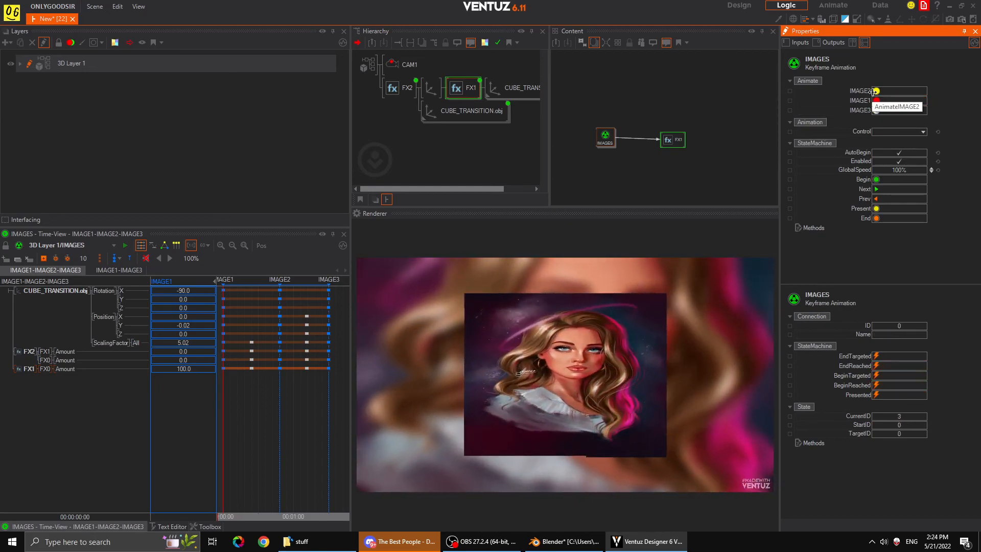
click(877, 91)
click(876, 101)
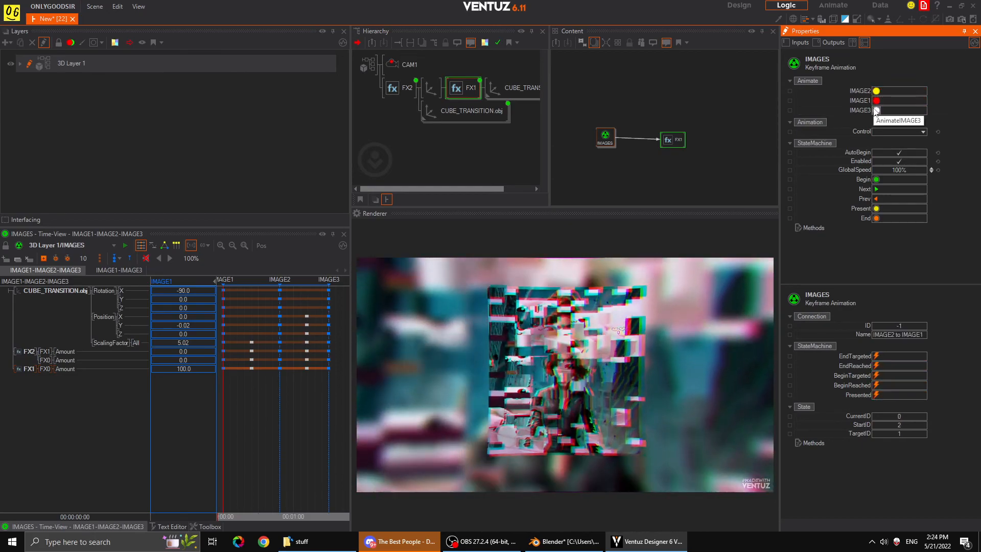
click(876, 110)
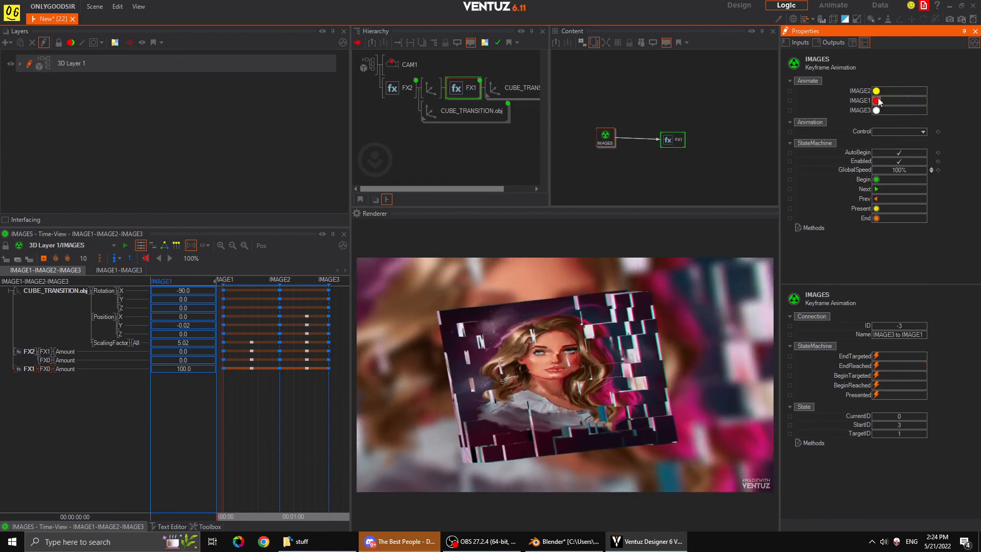
click(877, 100)
click(876, 91)
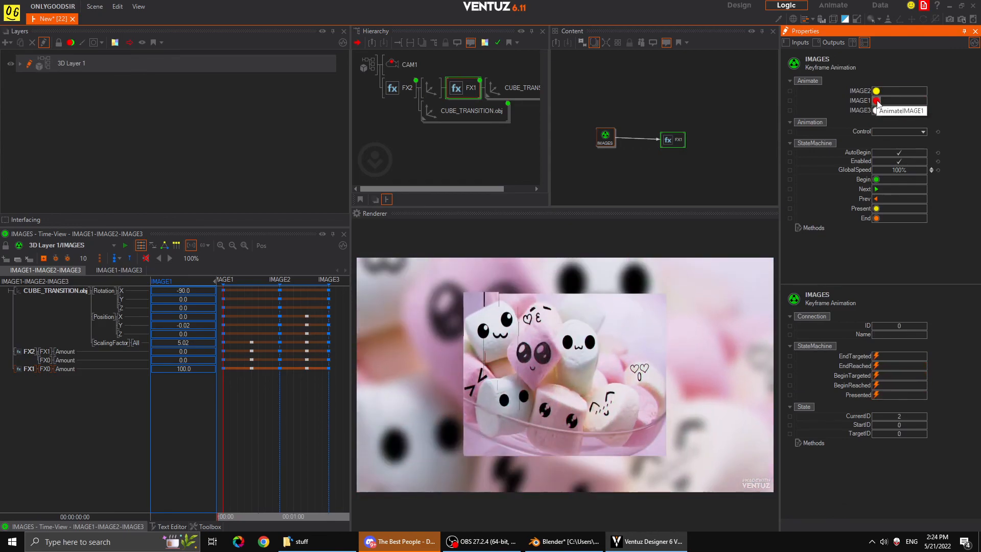
click(876, 110)
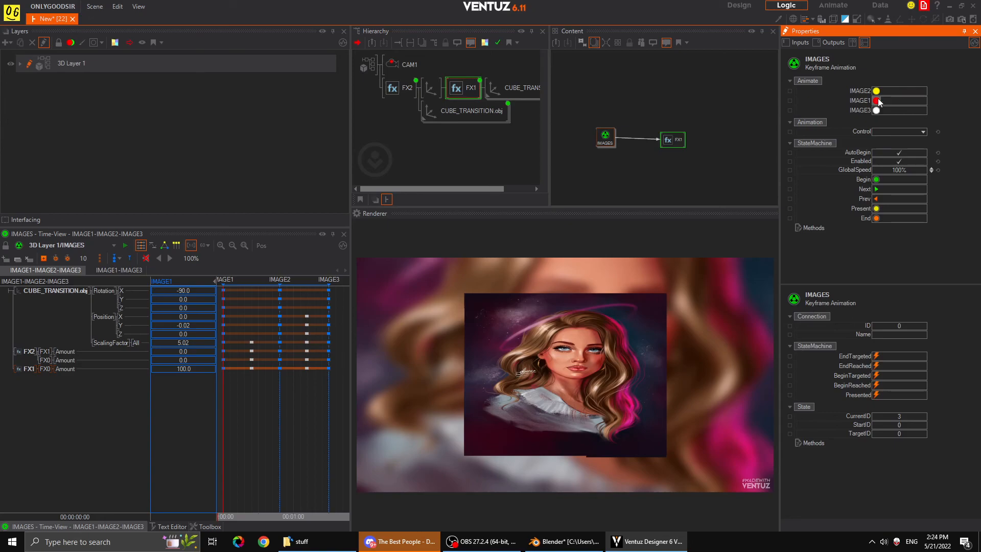
click(876, 100)
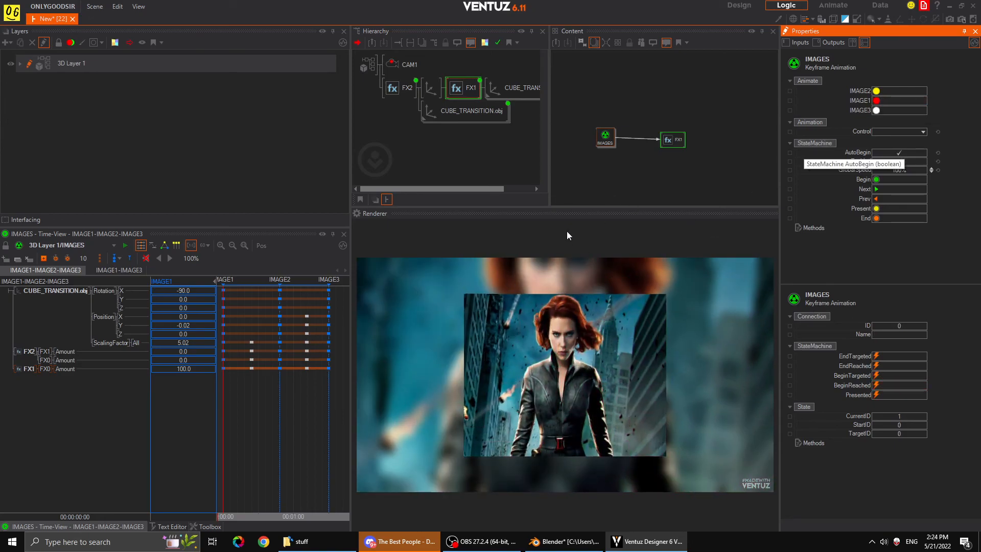
Set CAM1's Width to 9.7 and Height to 9.8, and select the CUBE_TRANSITION.obj axis directly under FX2
click(410, 65)
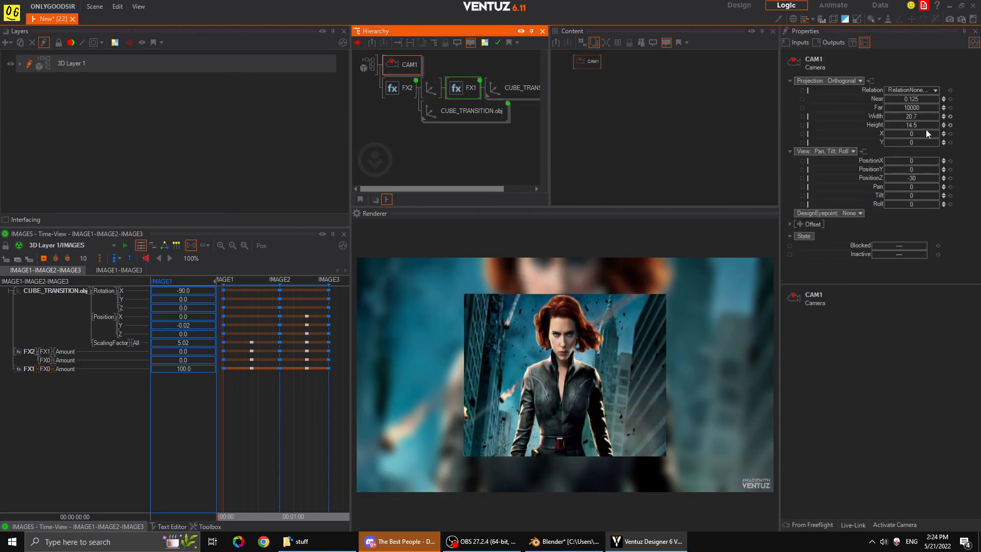
drag(911, 124, 888, 117)
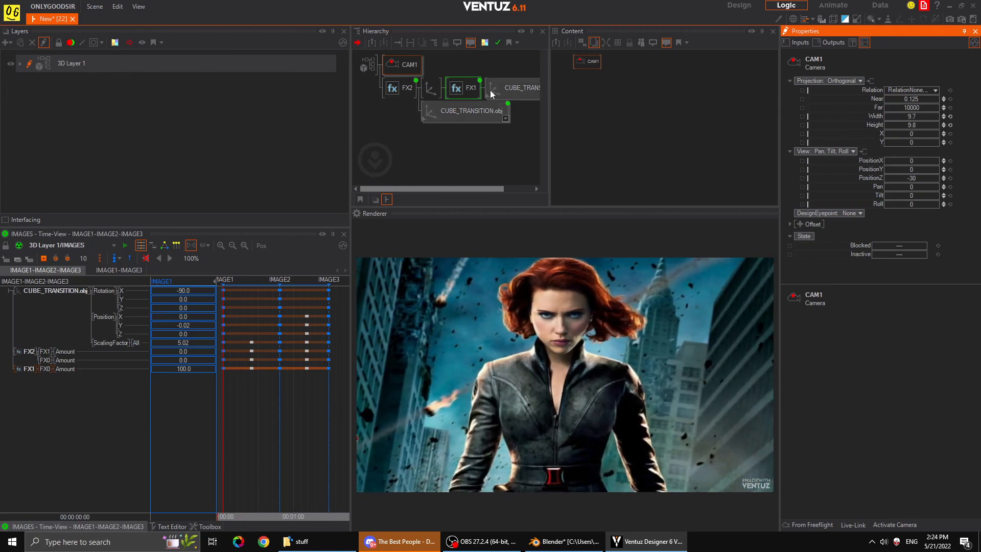
click(468, 108)
Replay the IMAGES transitions among the three images with the tighter CAM1 framing, ending on IMAGE1
click(605, 139)
click(876, 101)
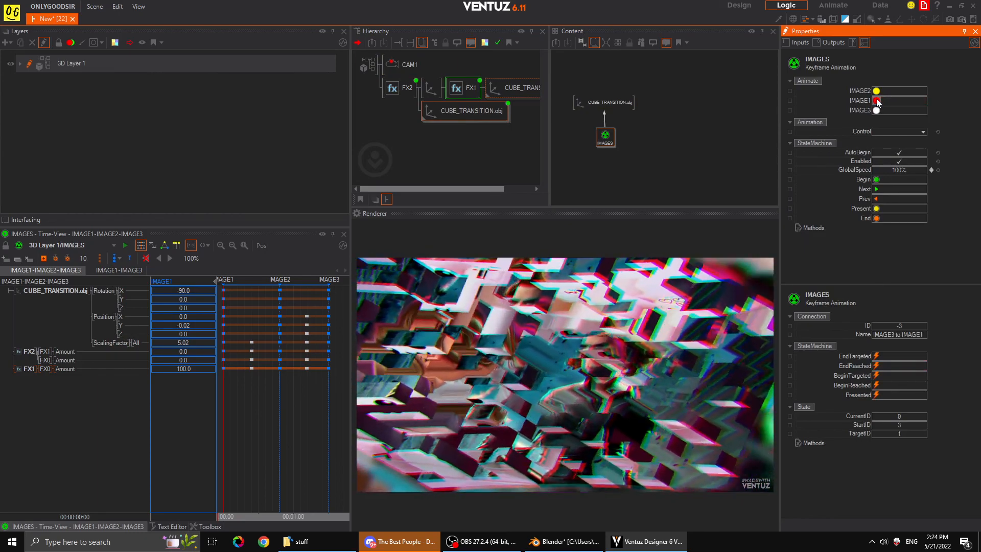
click(876, 92)
click(876, 100)
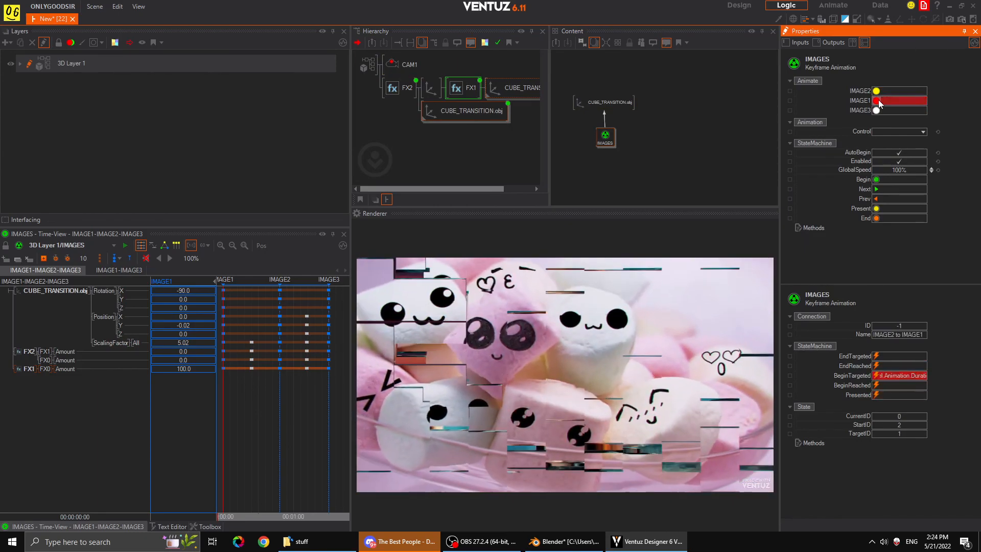
click(878, 110)
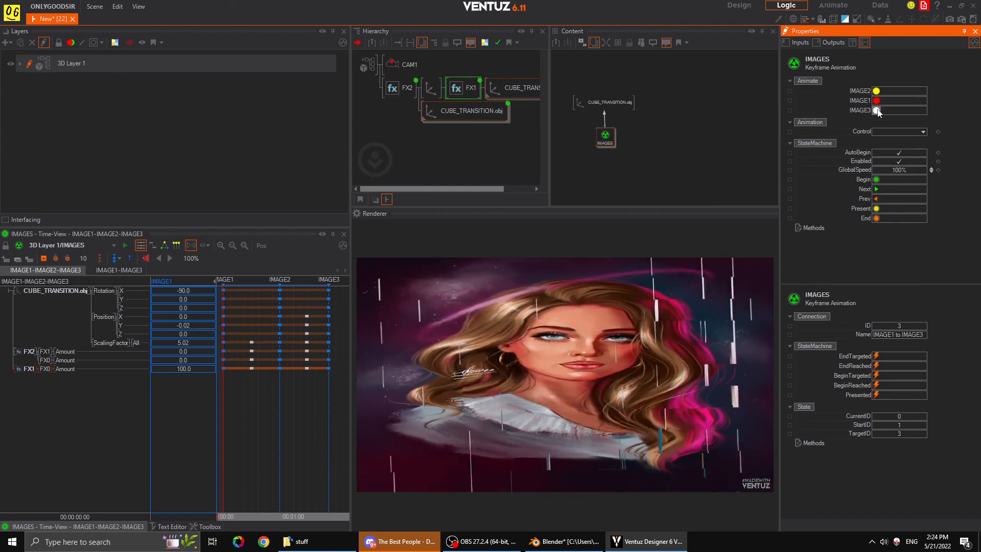
click(876, 102)
click(668, 146)
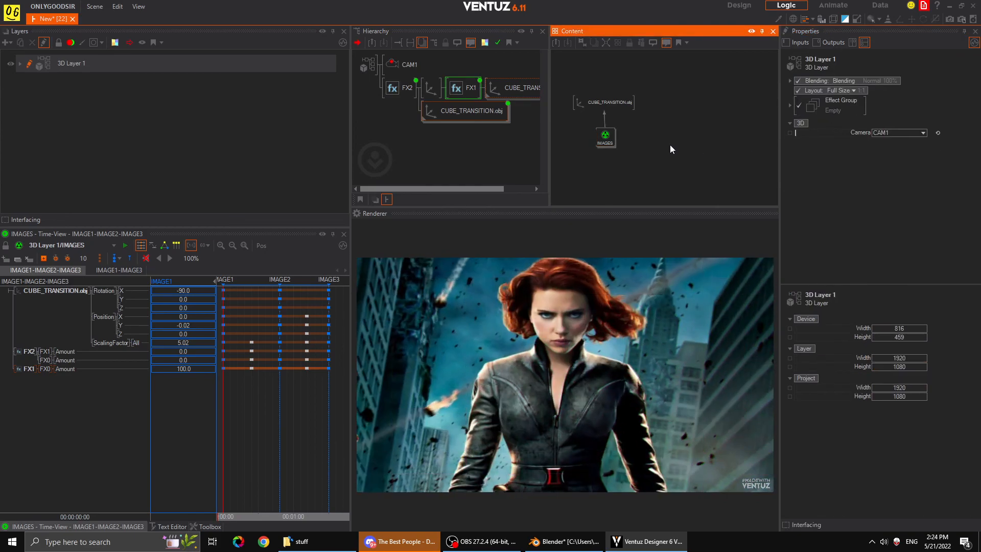